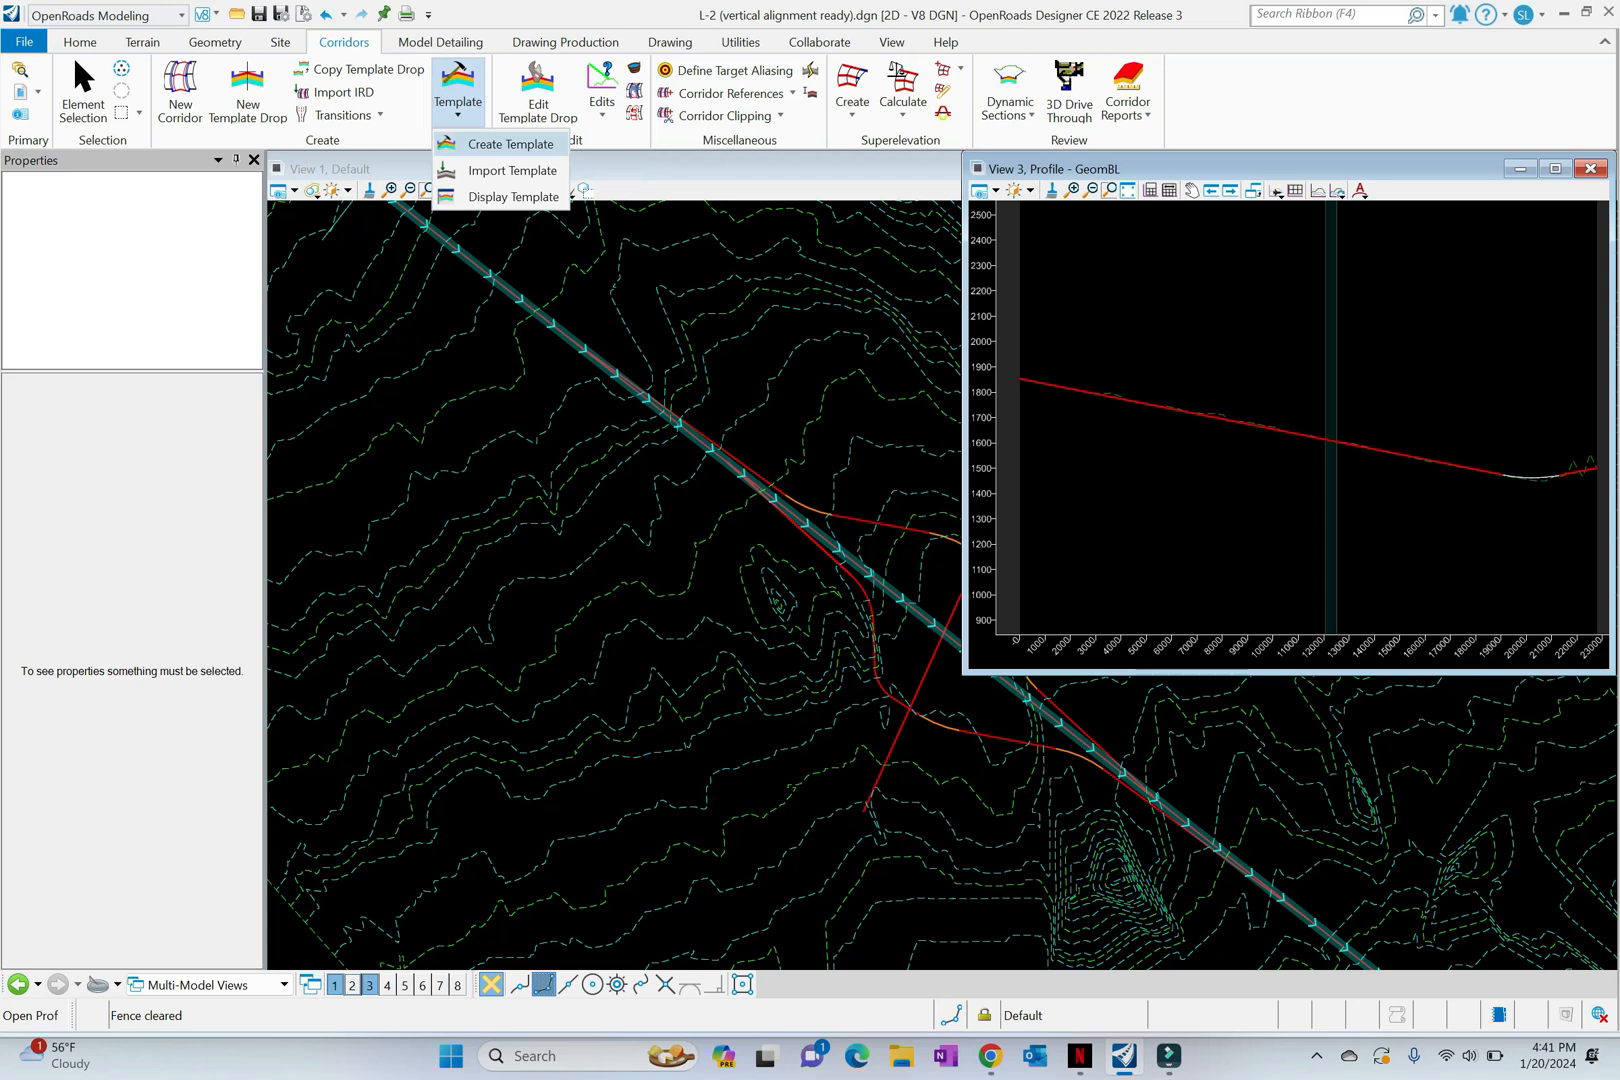
Step: Open the template editor and create a new template named MainLine in the library
left_click(510, 145)
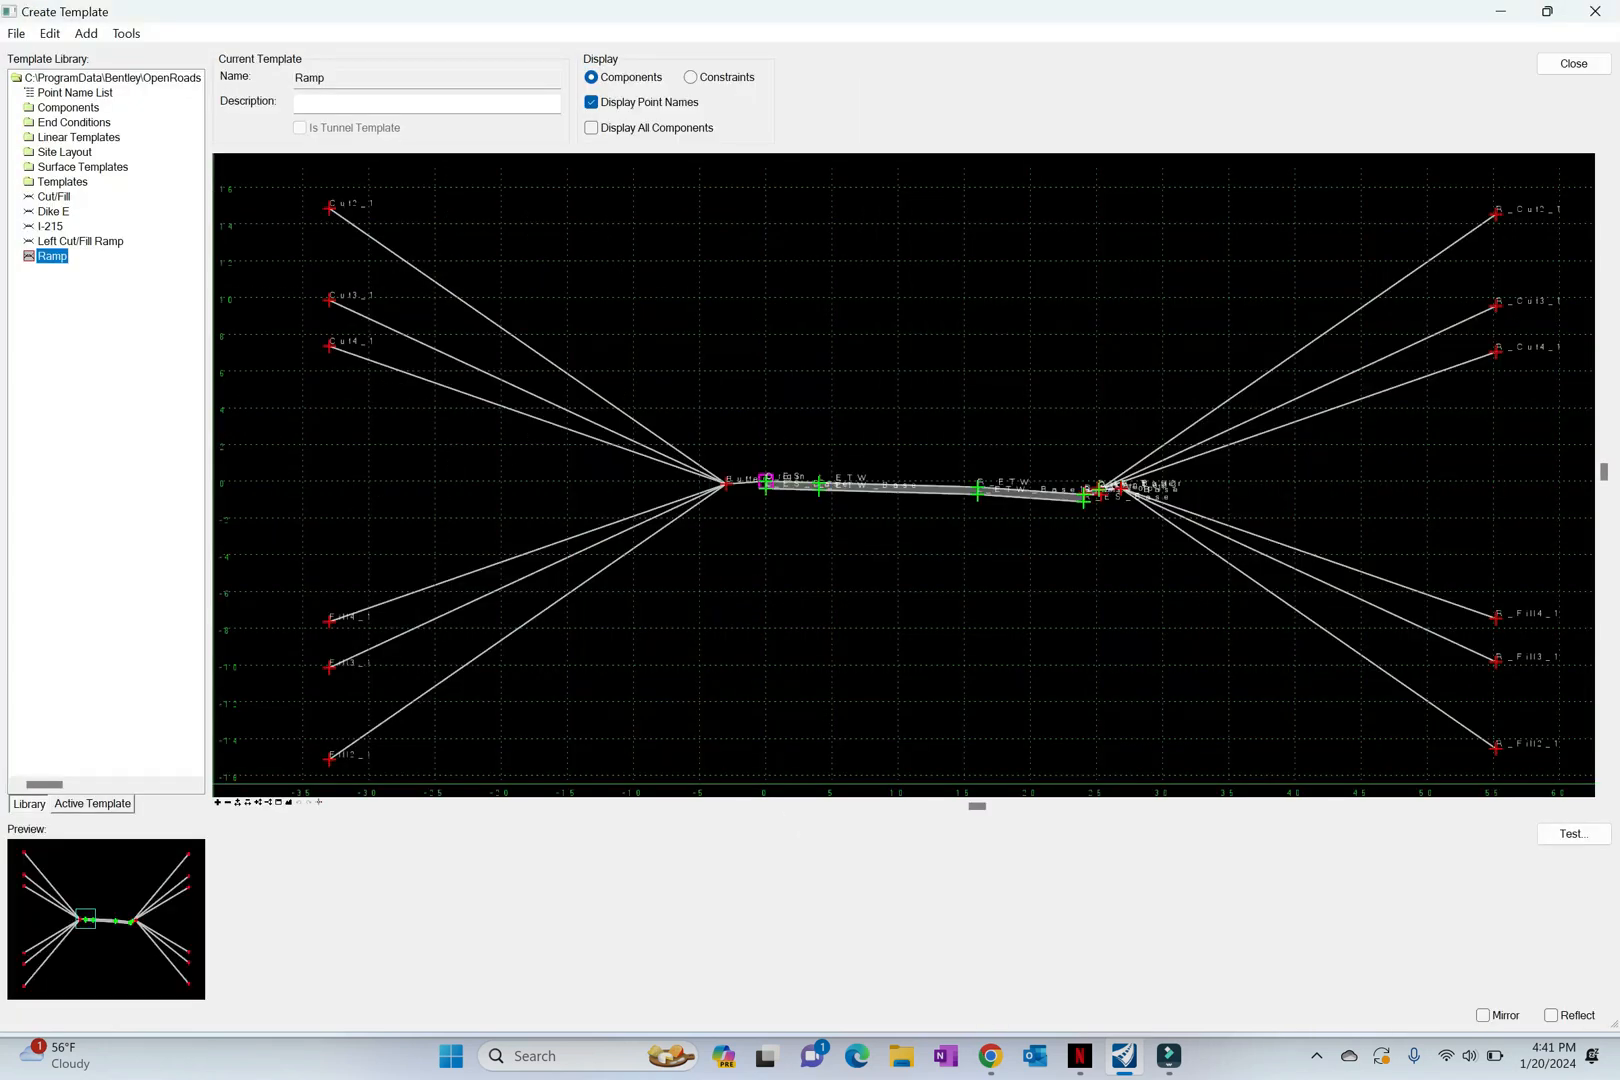
left_click(16, 34)
mouse_move(50, 57)
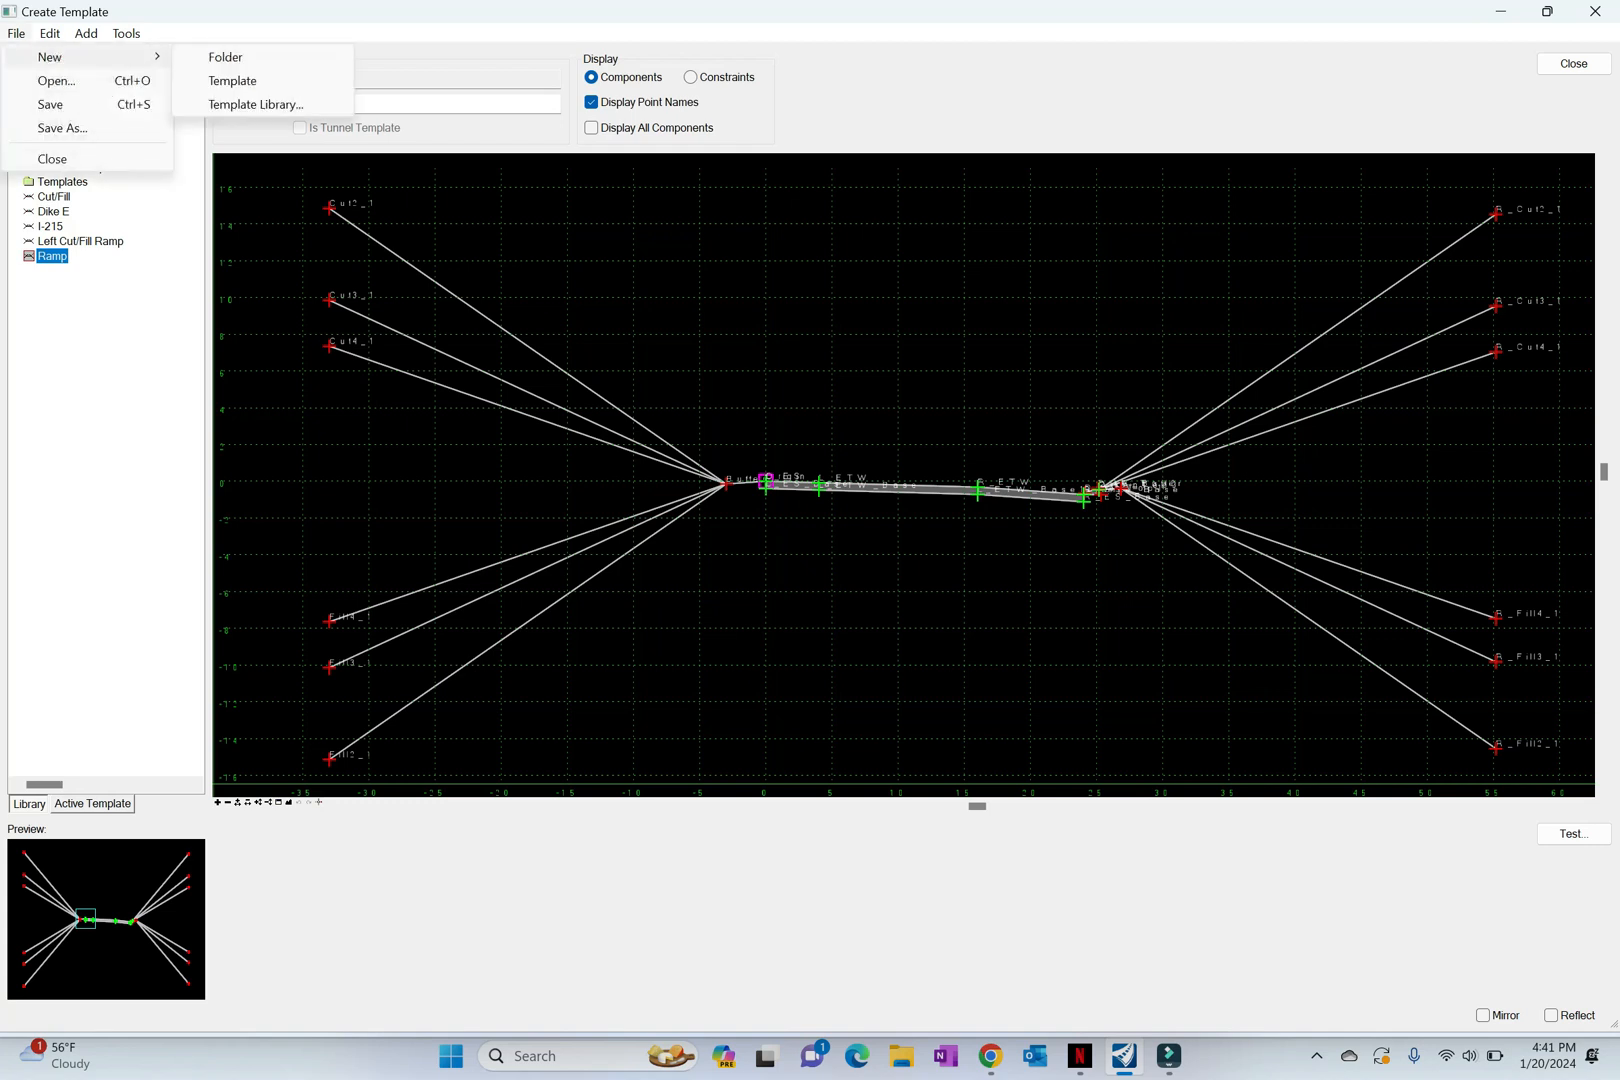
left_click(232, 80)
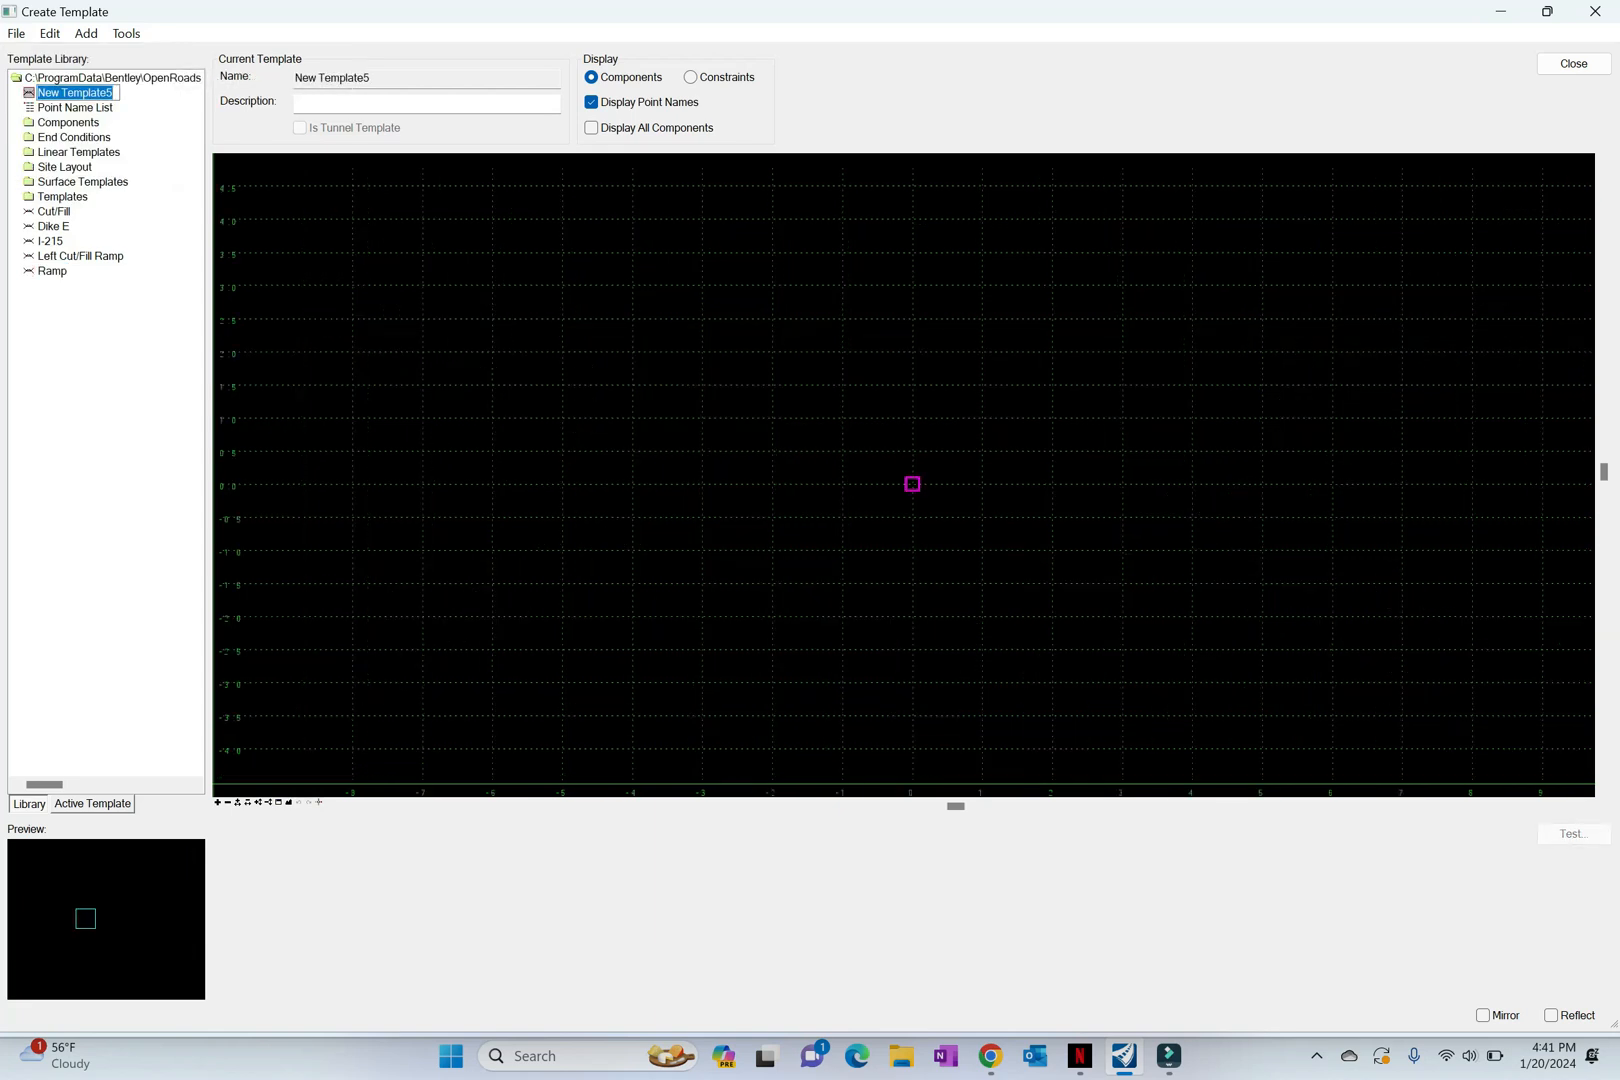
type("MainLine")
key("Return")
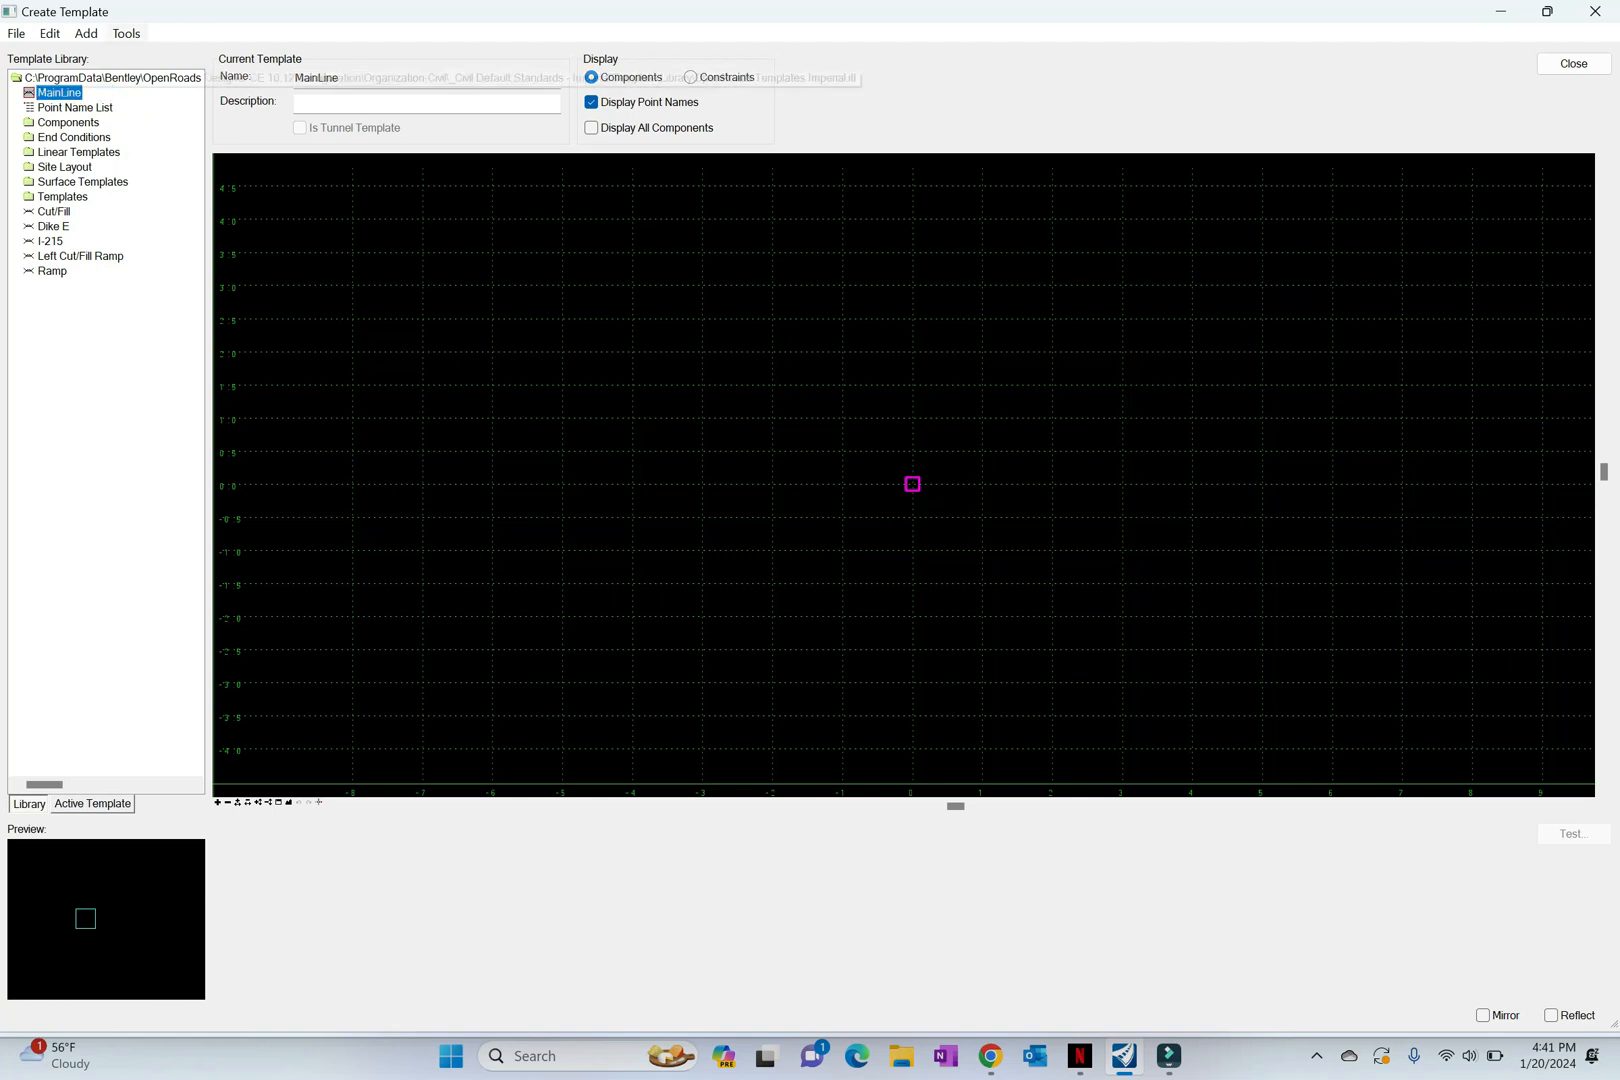
Step: Configure the template naming options with prefixes L_ for left and R_ for right, and clear both suffixes
left_click(126, 34)
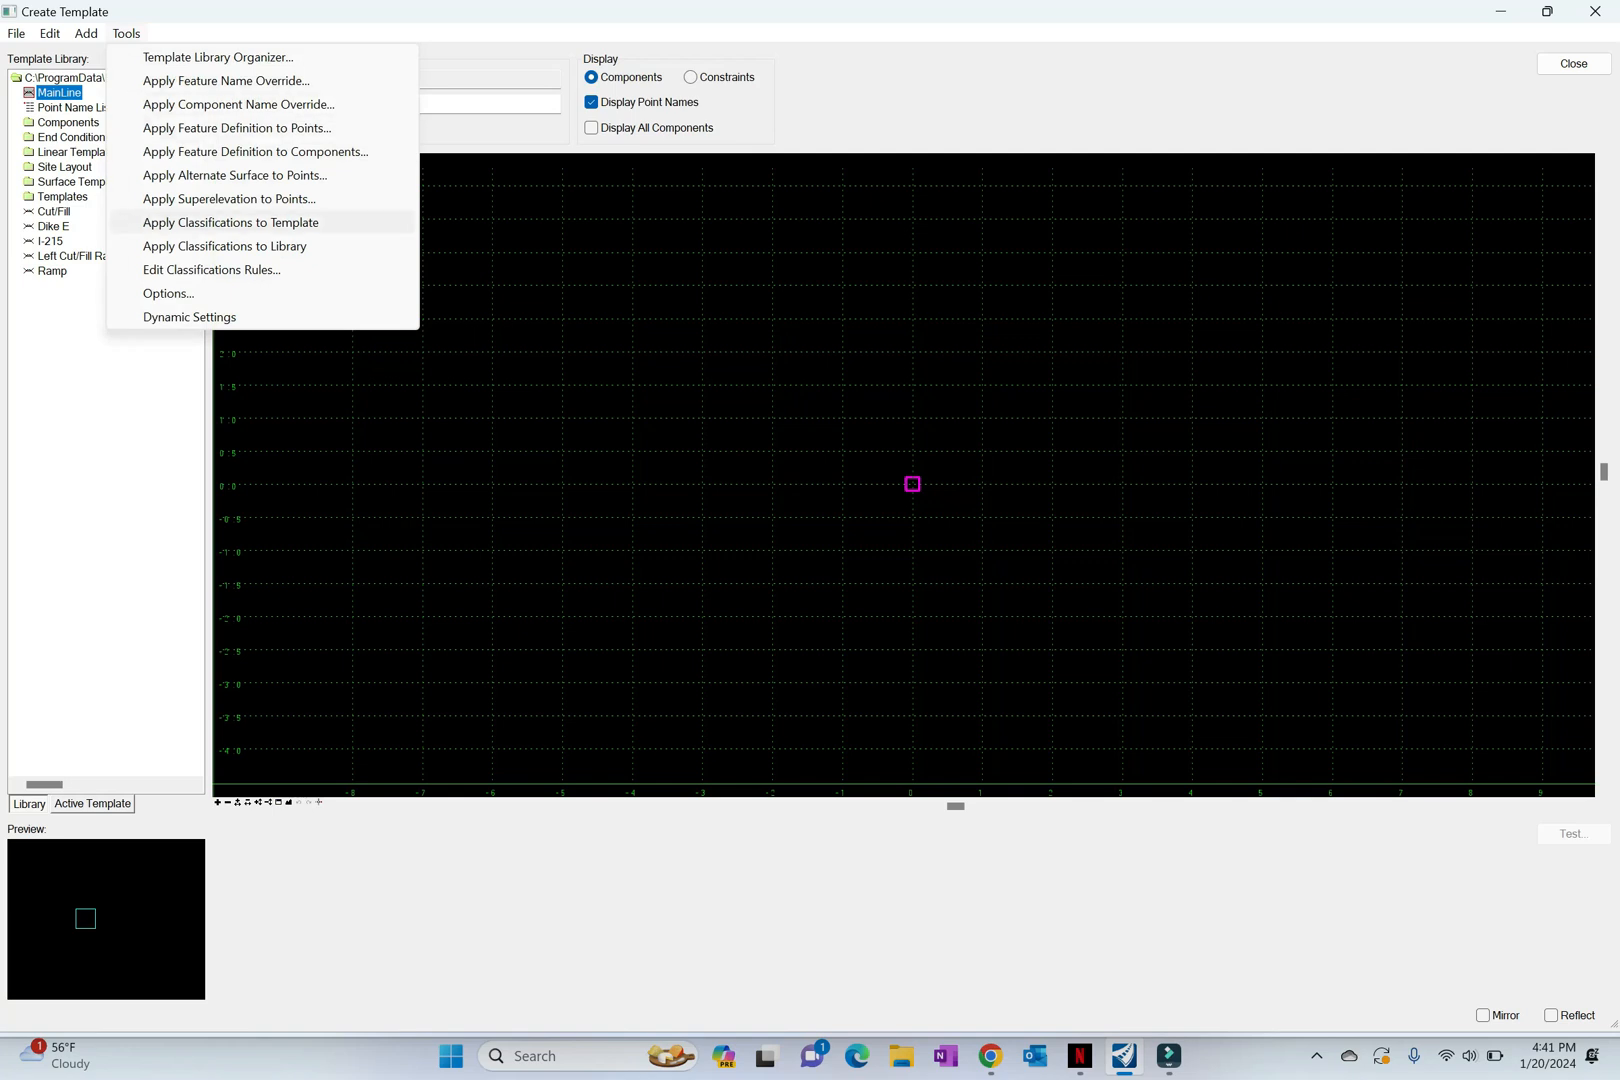
left_click(168, 293)
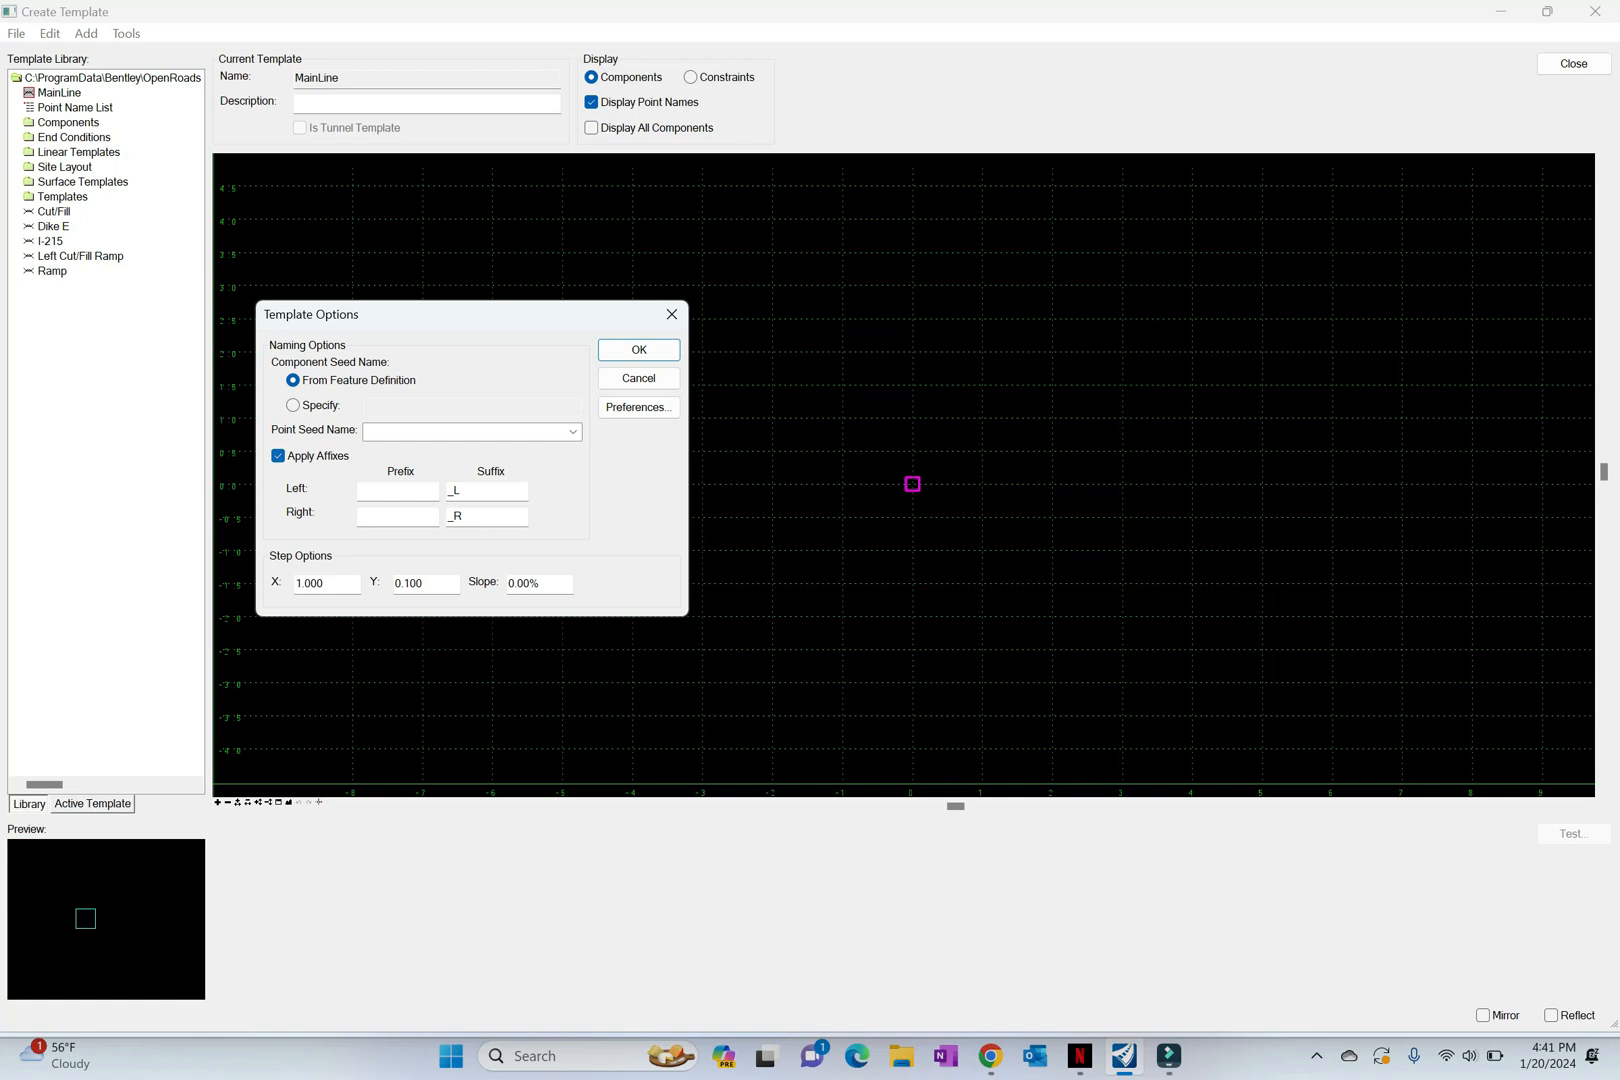
double_click(457, 491)
key("BackSpace")
left_click(398, 491)
double_click(457, 516)
key("BackSpace")
left_click(398, 517)
type("R_")
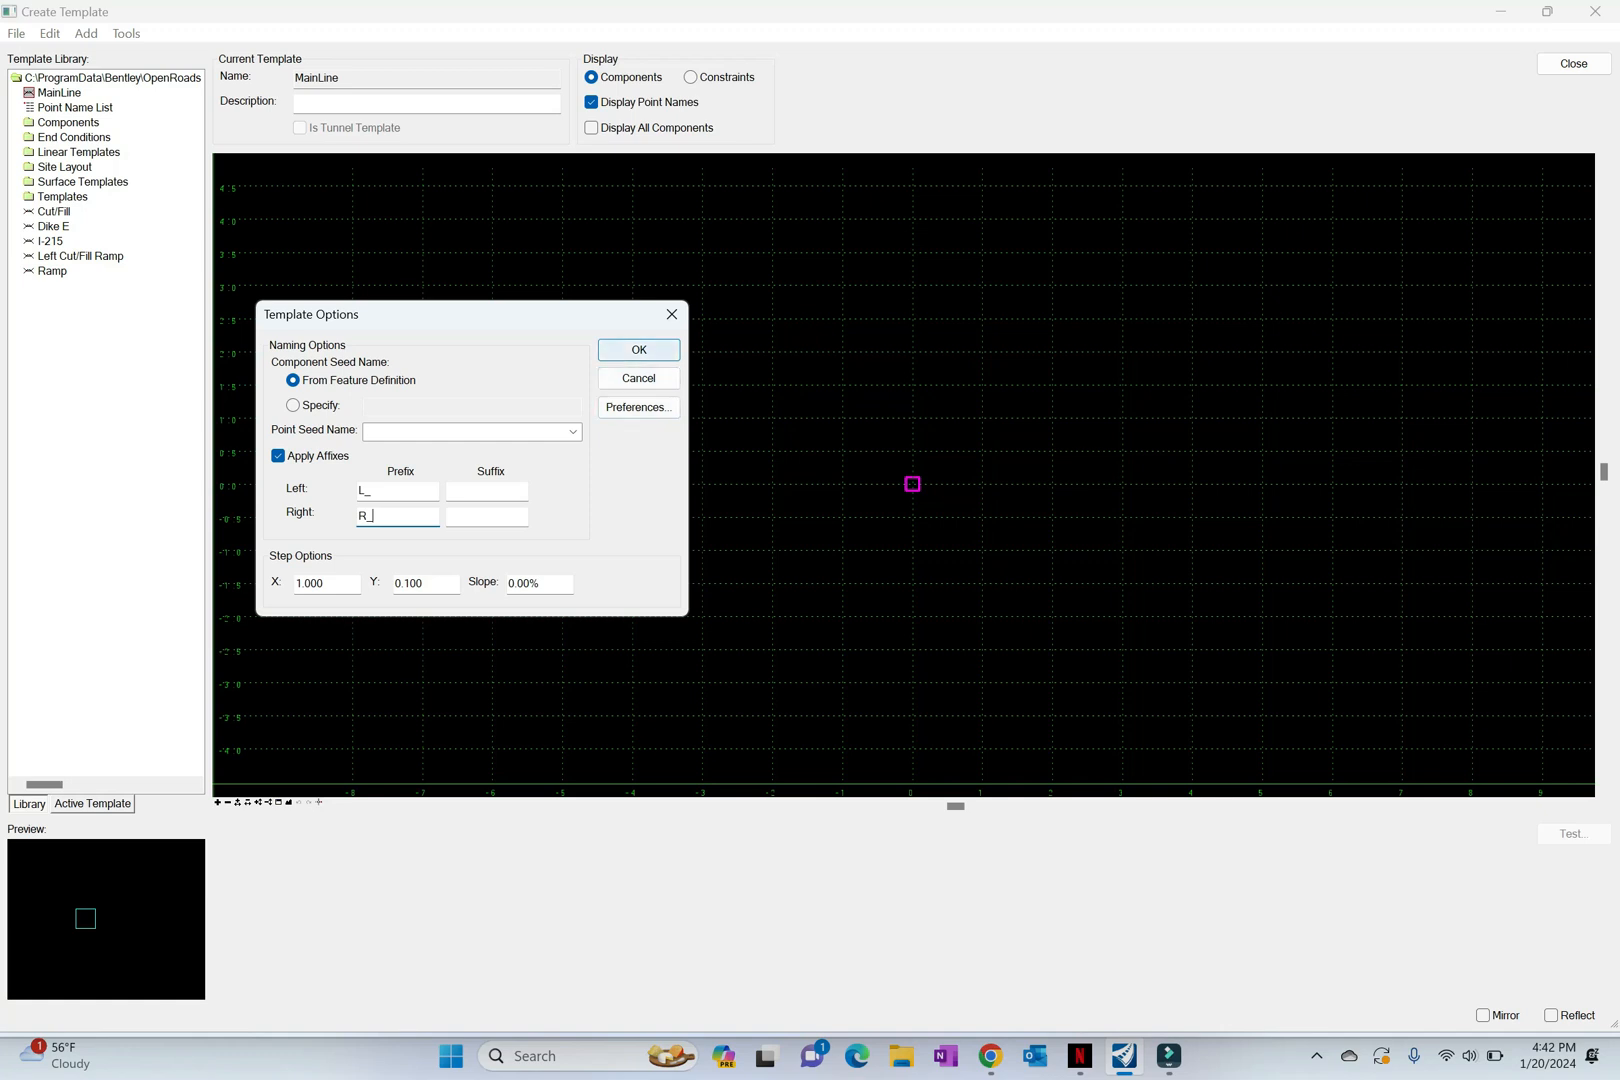
left_click(638, 349)
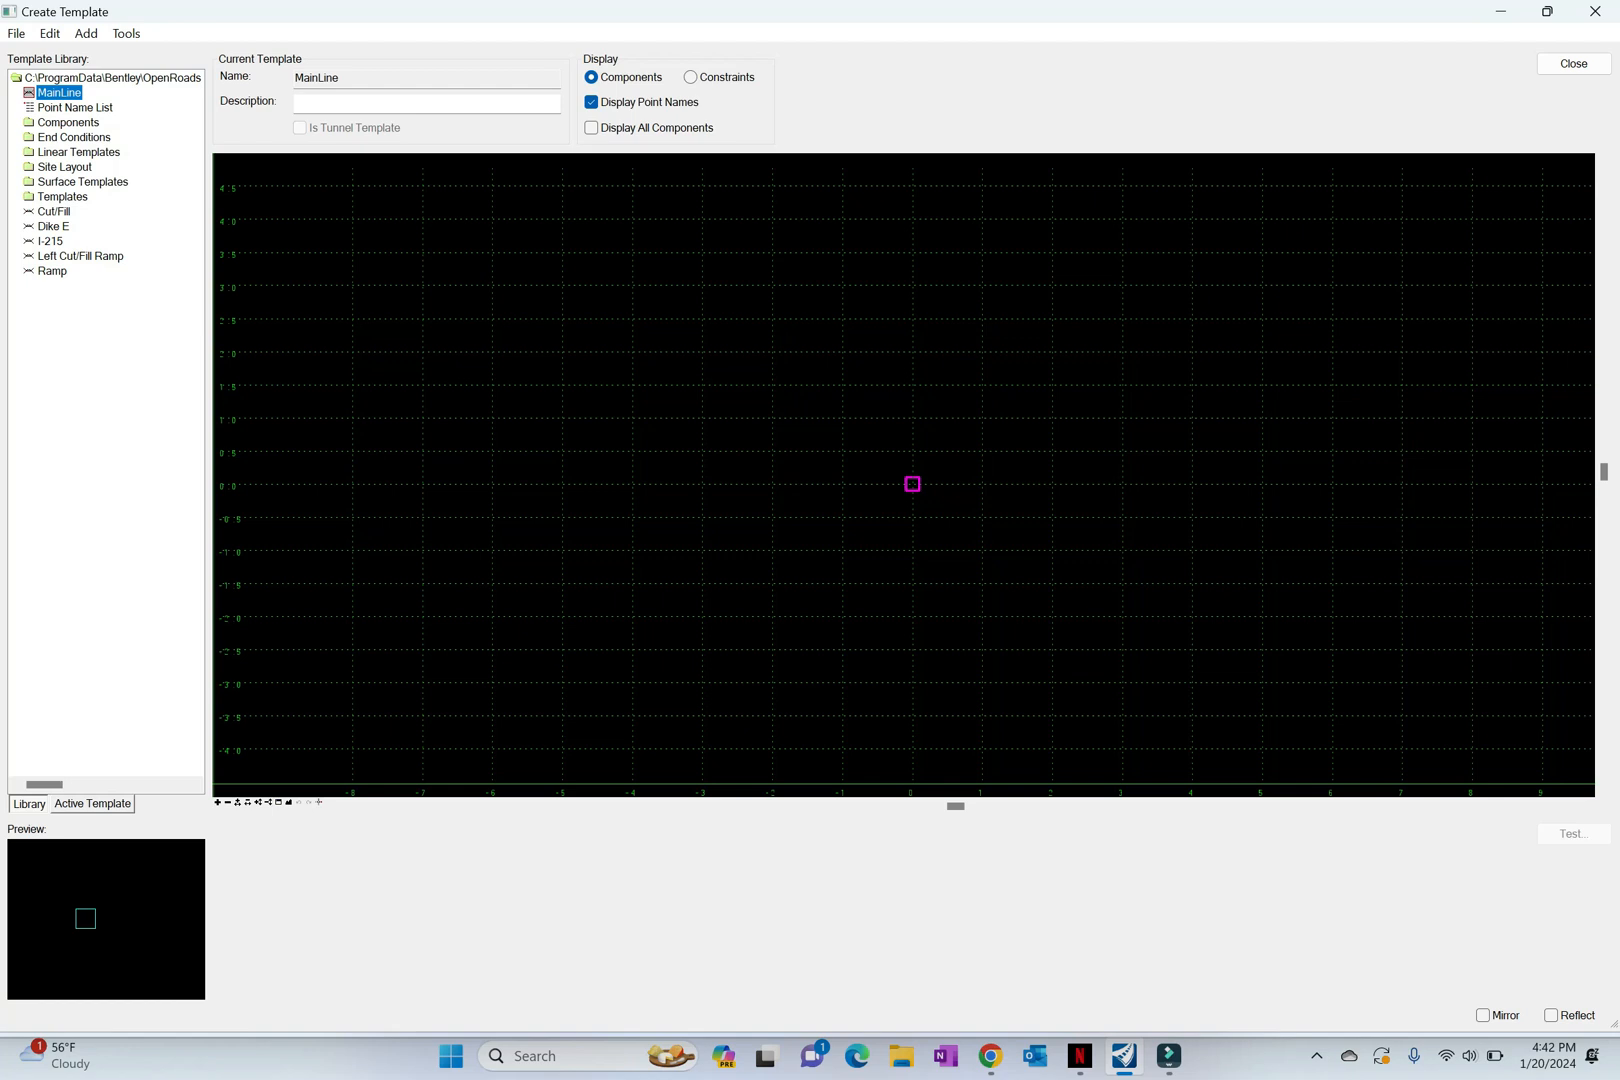
Step: Start a new simple component in the MainLine template and name it MedianSlope
right_click(857, 518)
mouse_move(953, 532)
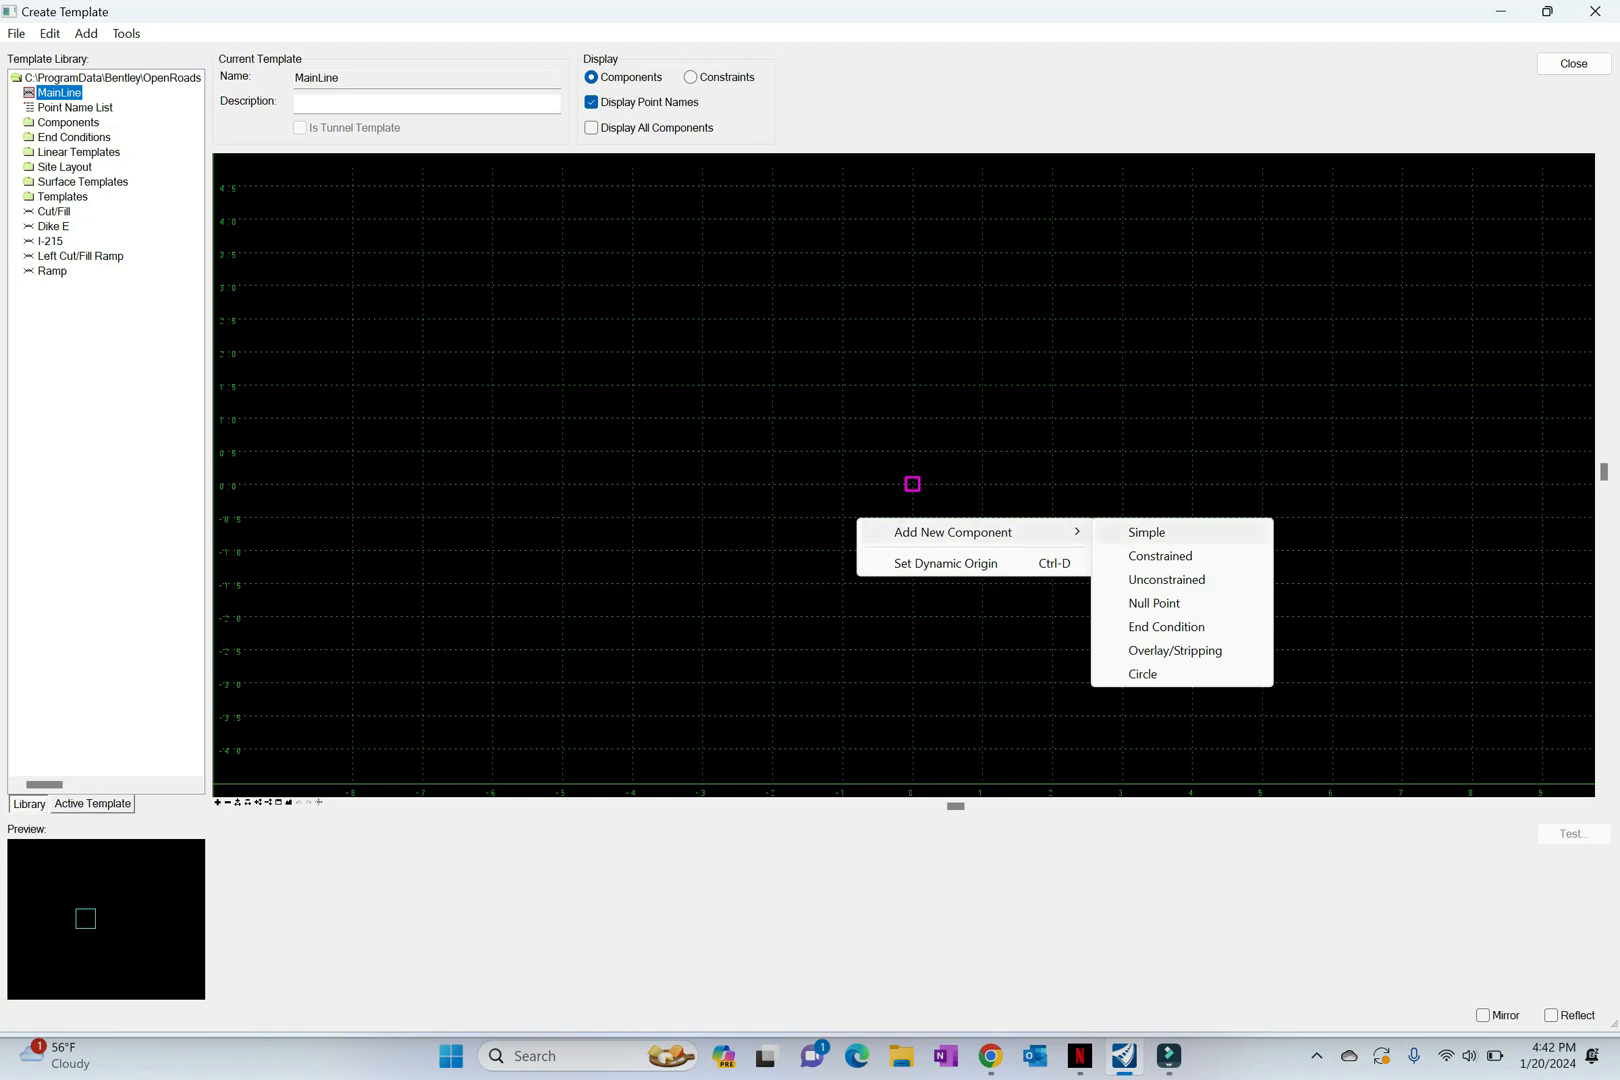
left_click(1147, 532)
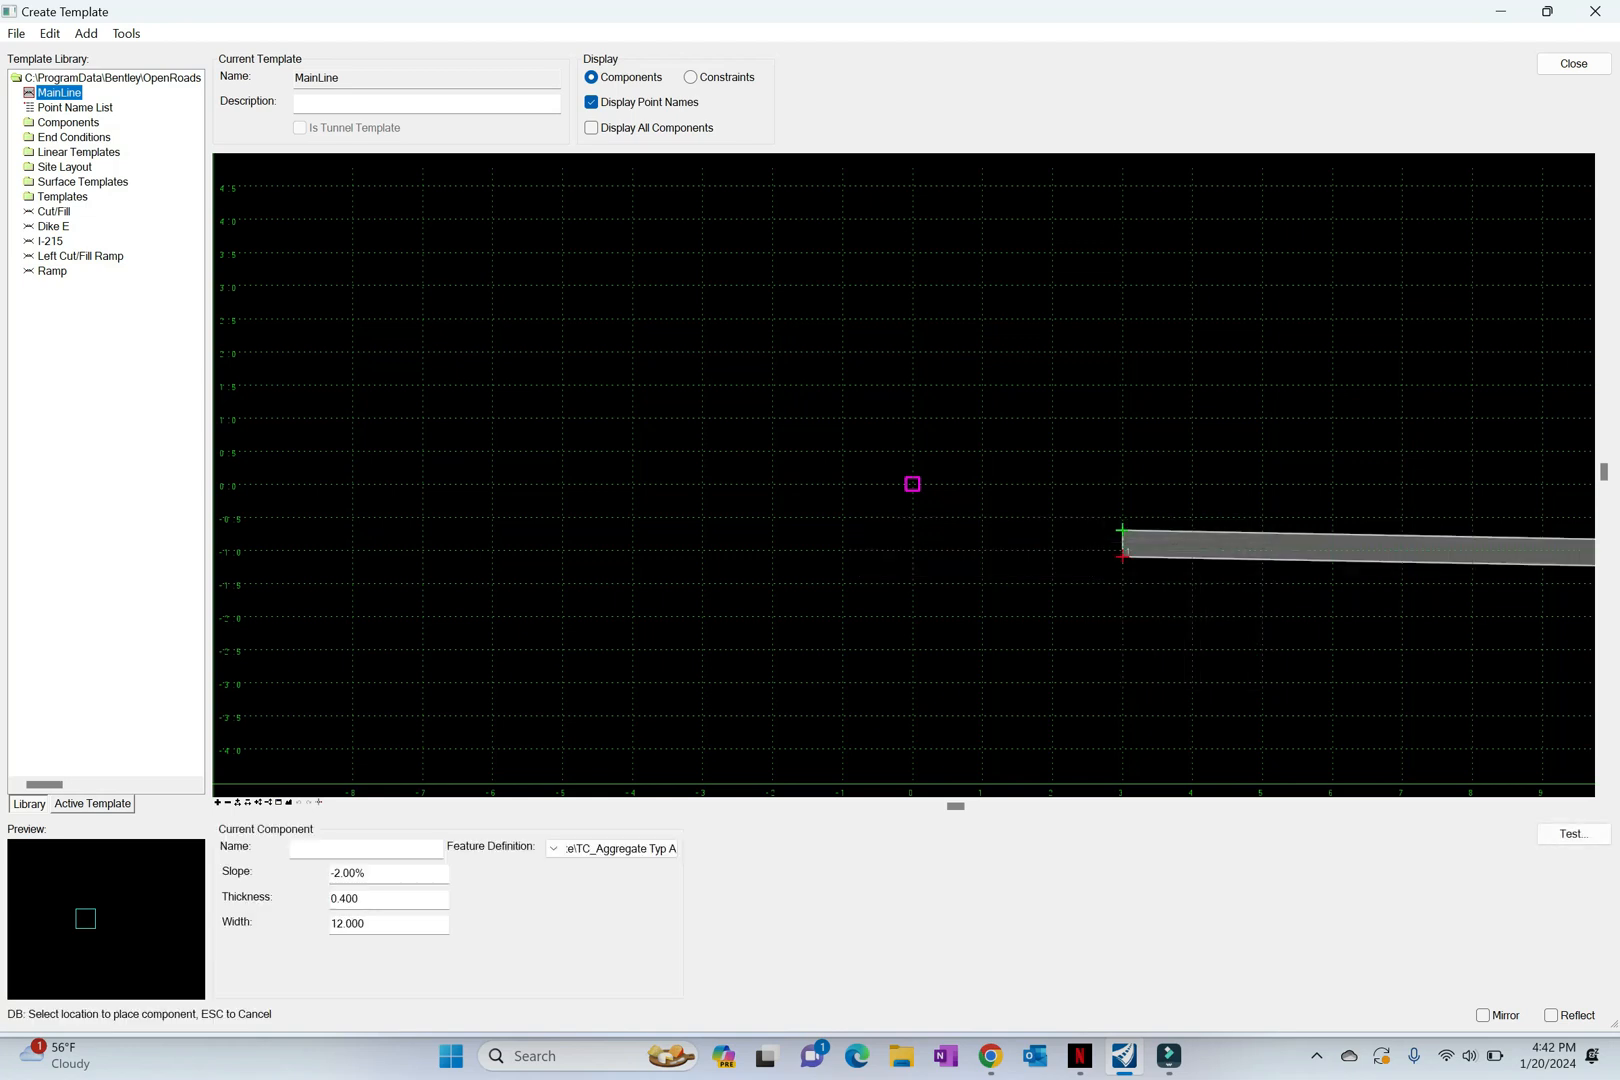
left_click(366, 849)
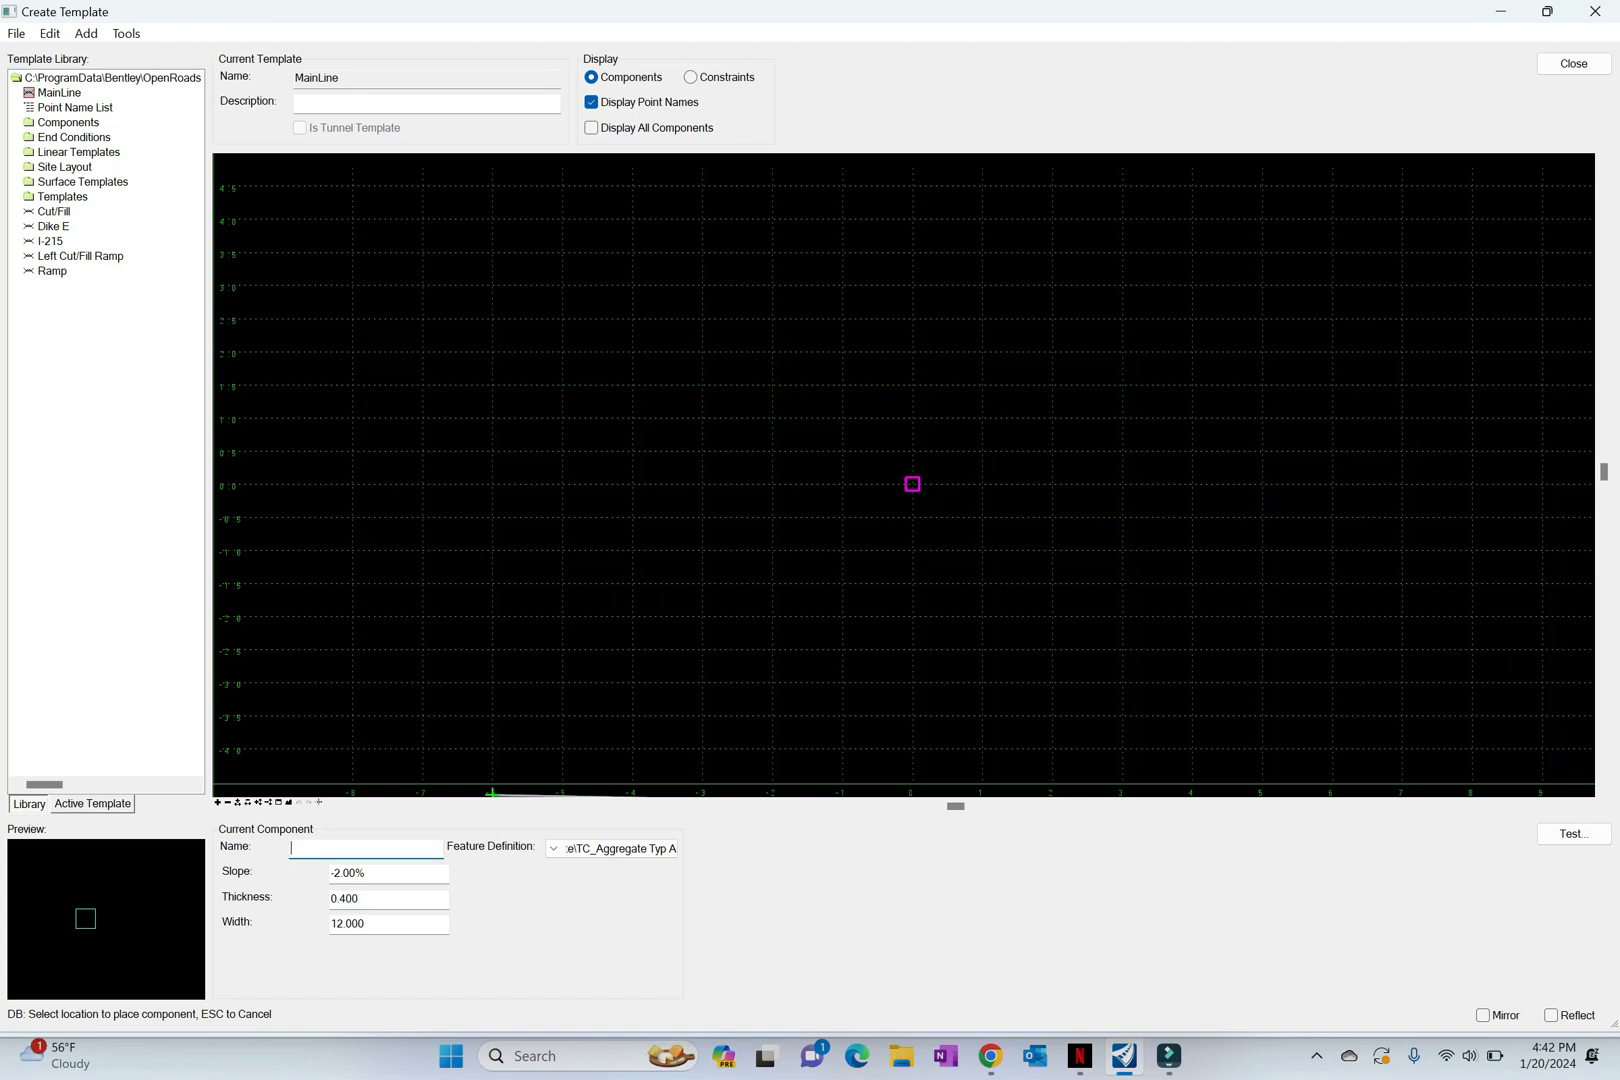
type("MedianSlope")
Step: Set the MedianSlope component's slope to 2.00%, thickness to 0 and width to 5
left_click(341, 873)
key("BackSpace")
key("Tab")
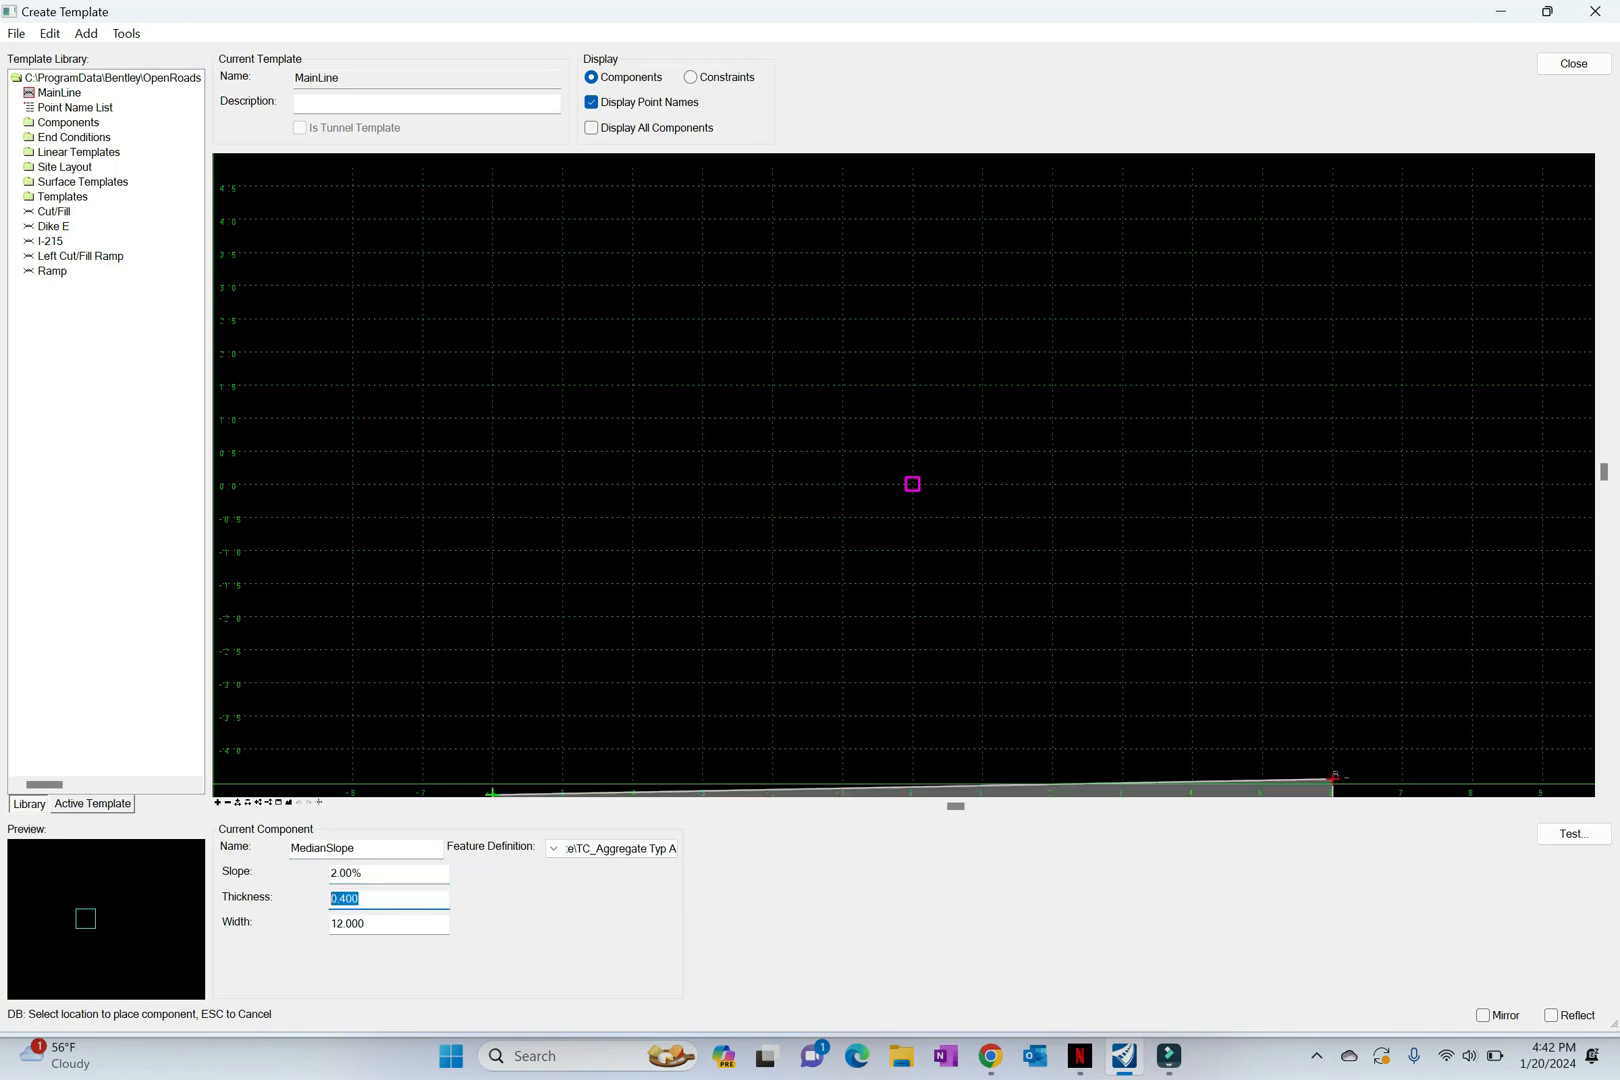
type("0")
key("Tab")
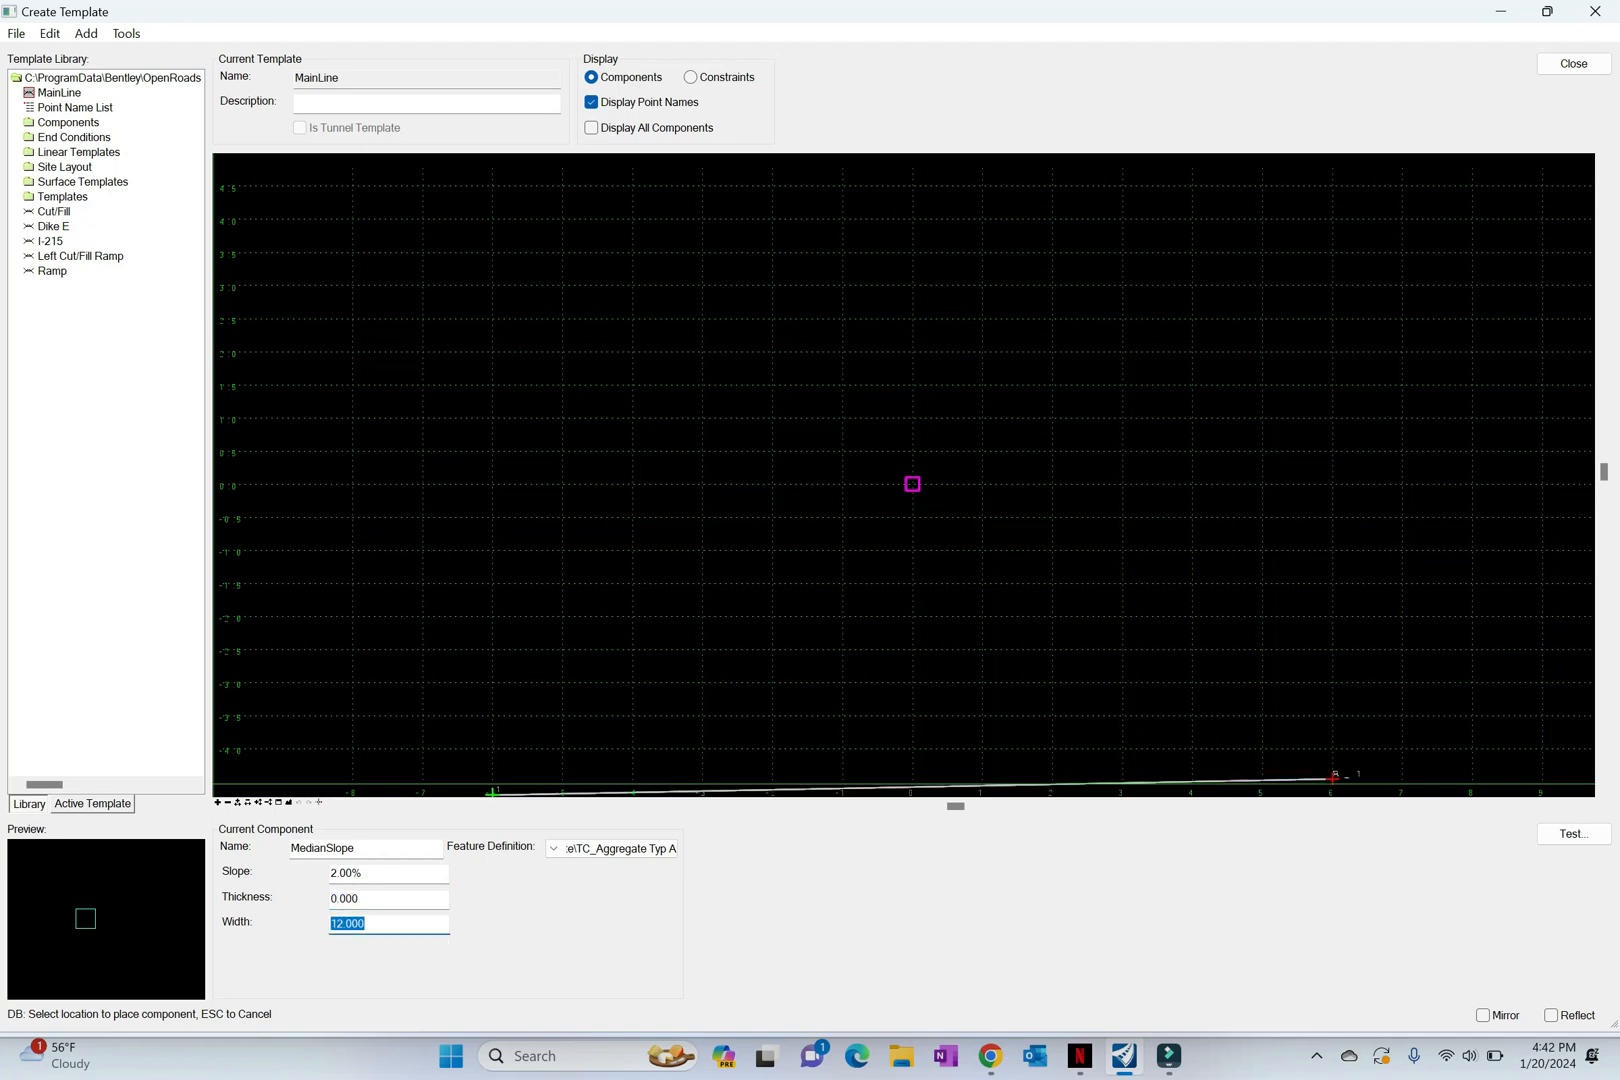
type("5")
key("Tab")
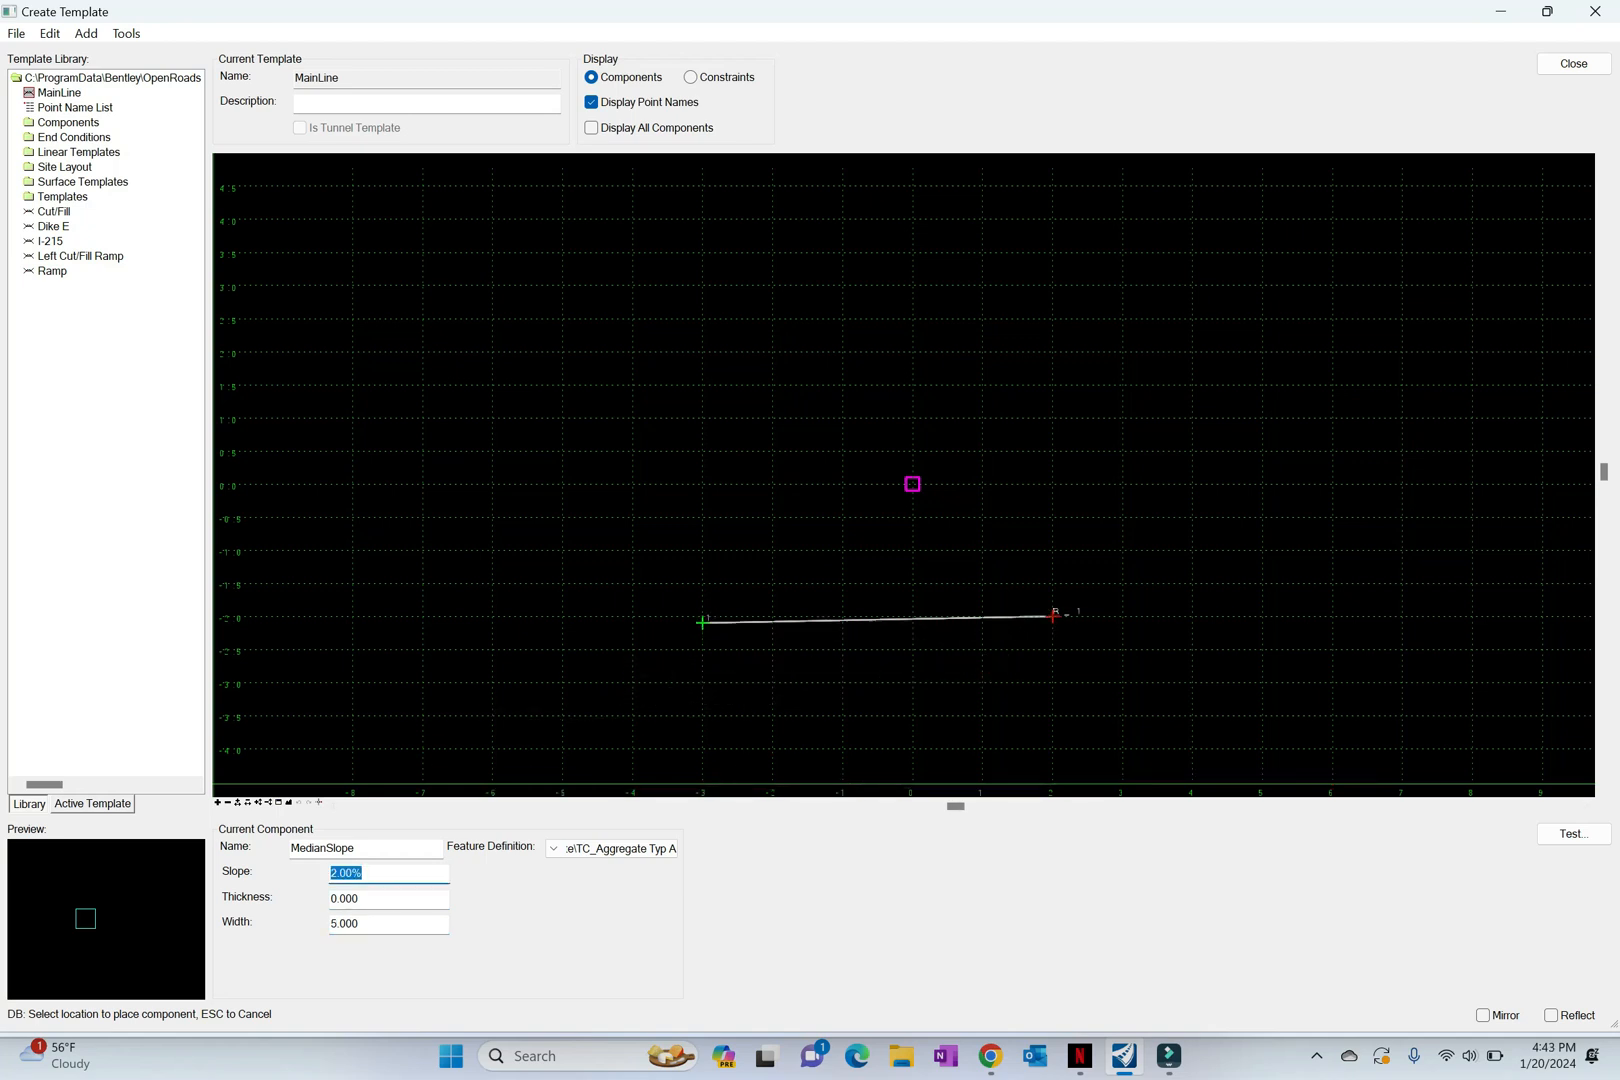
Step: Place the MedianSlope component mirrored about the template origin, merging its coincident centre points
right_click(815, 559)
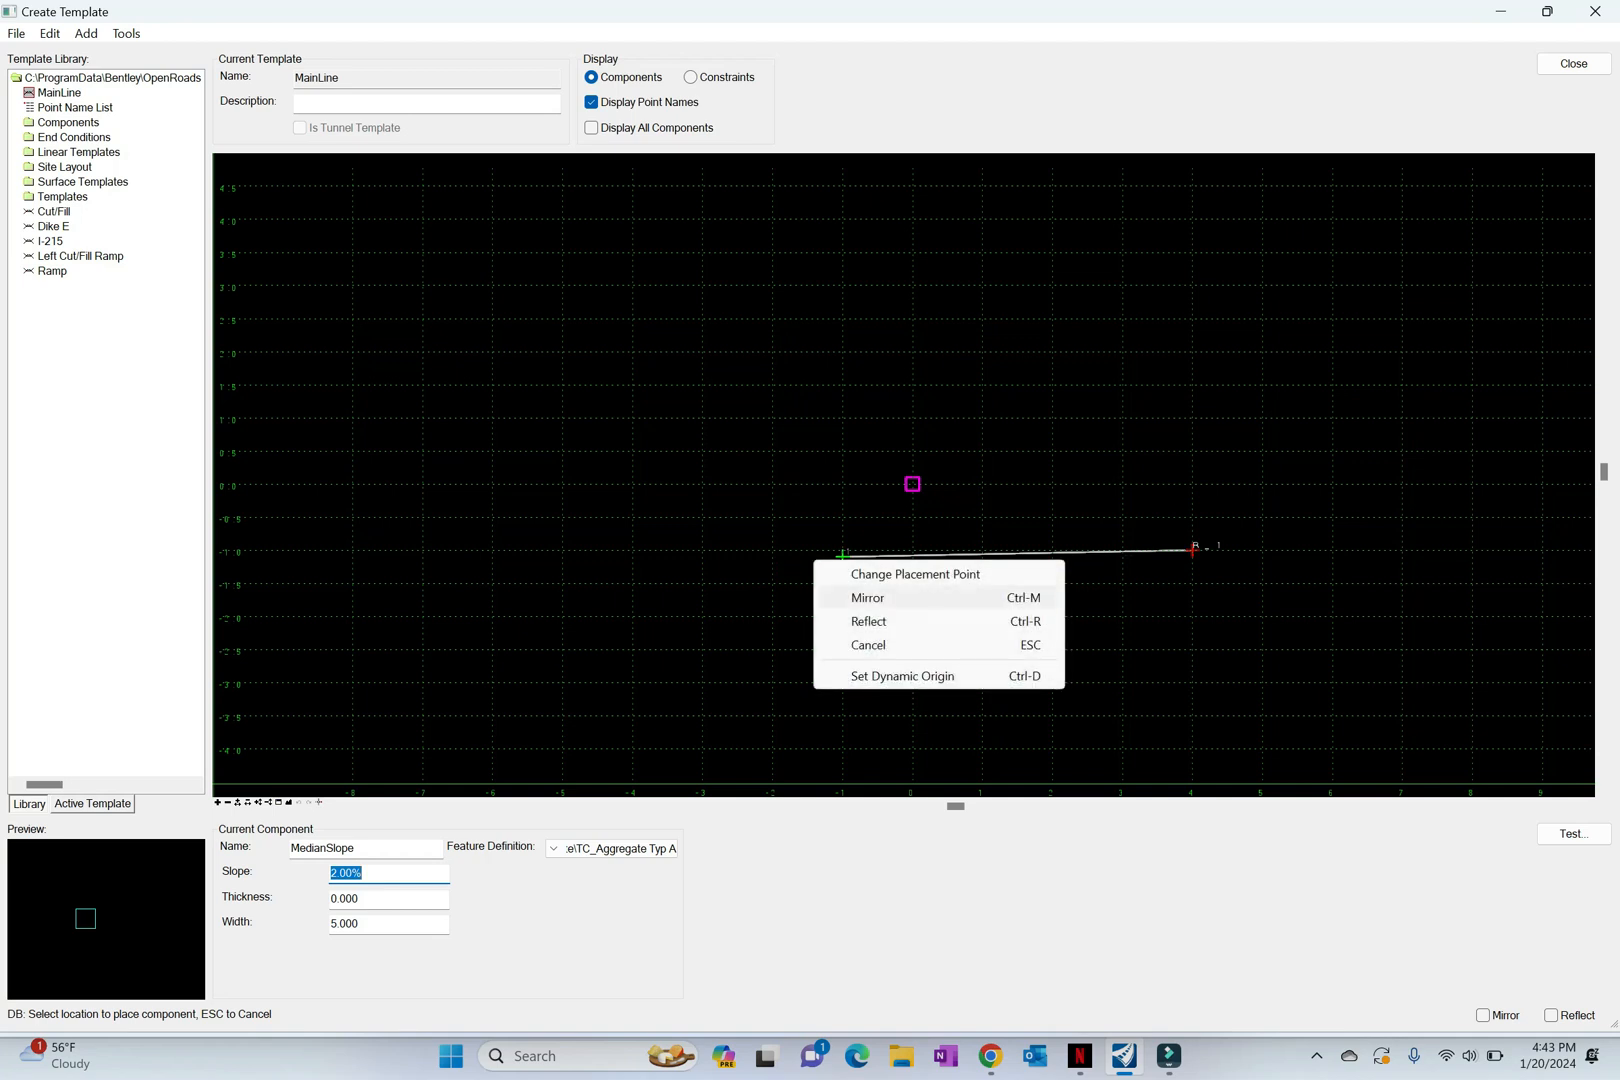
left_click(868, 597)
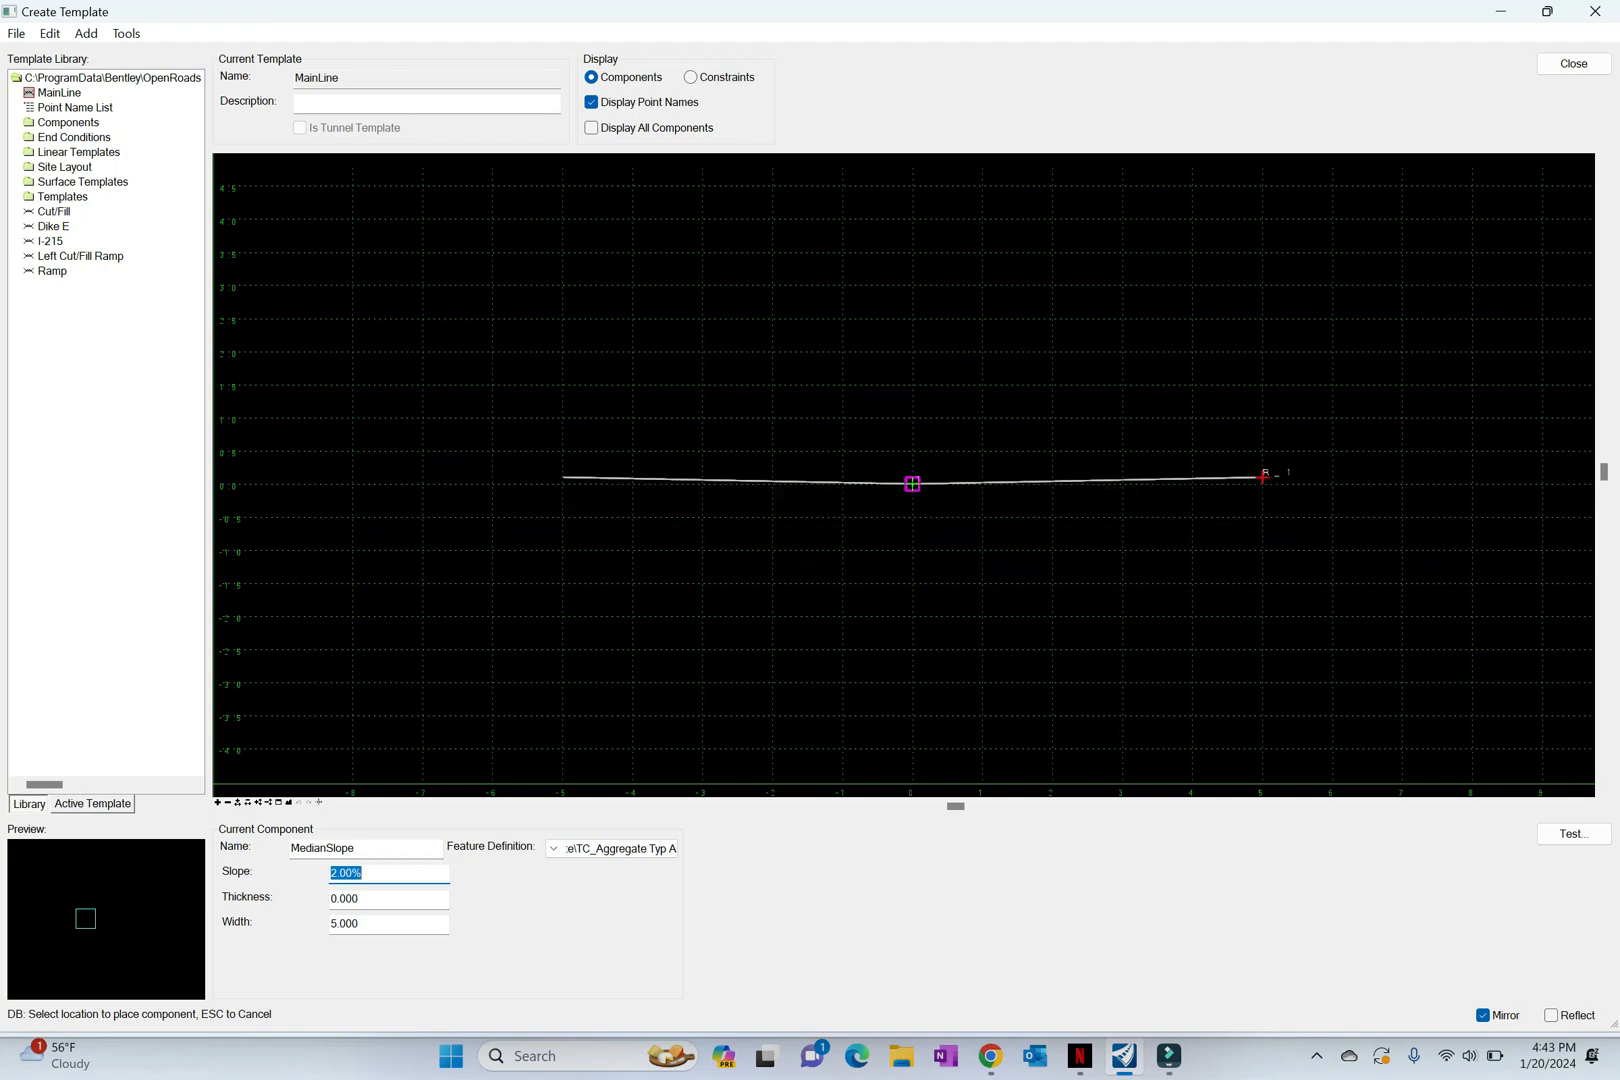
left_click(912, 484)
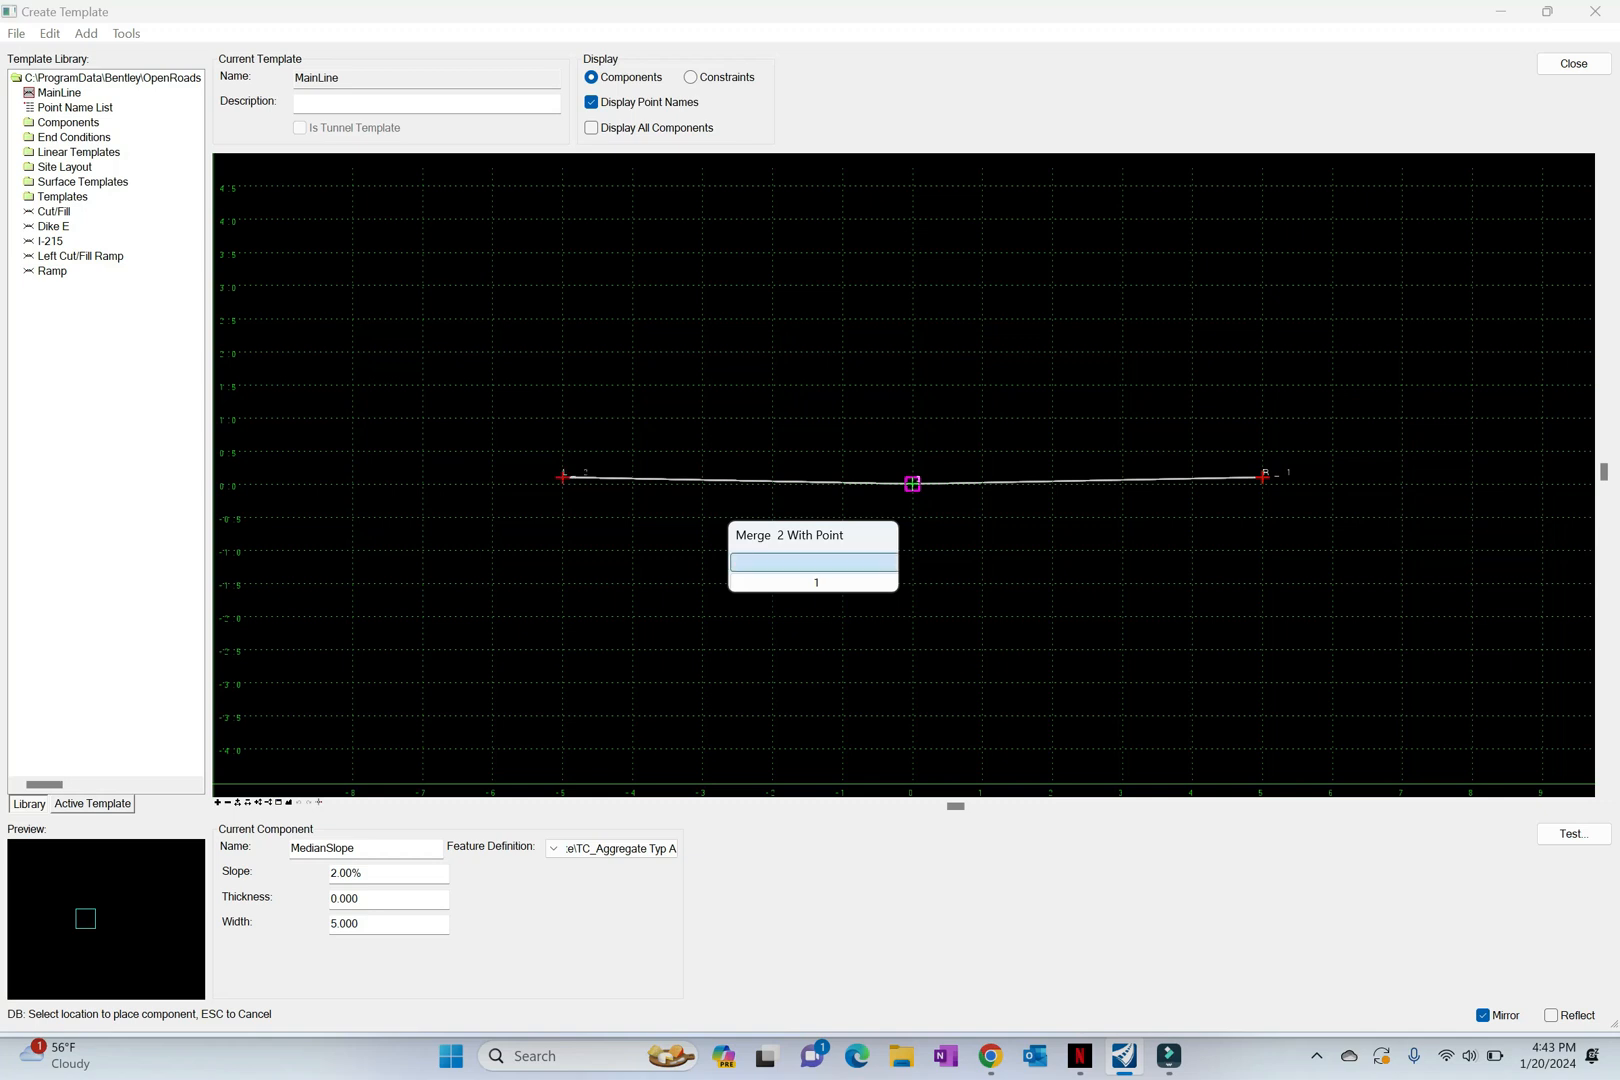
left_click(814, 563)
key("Escape")
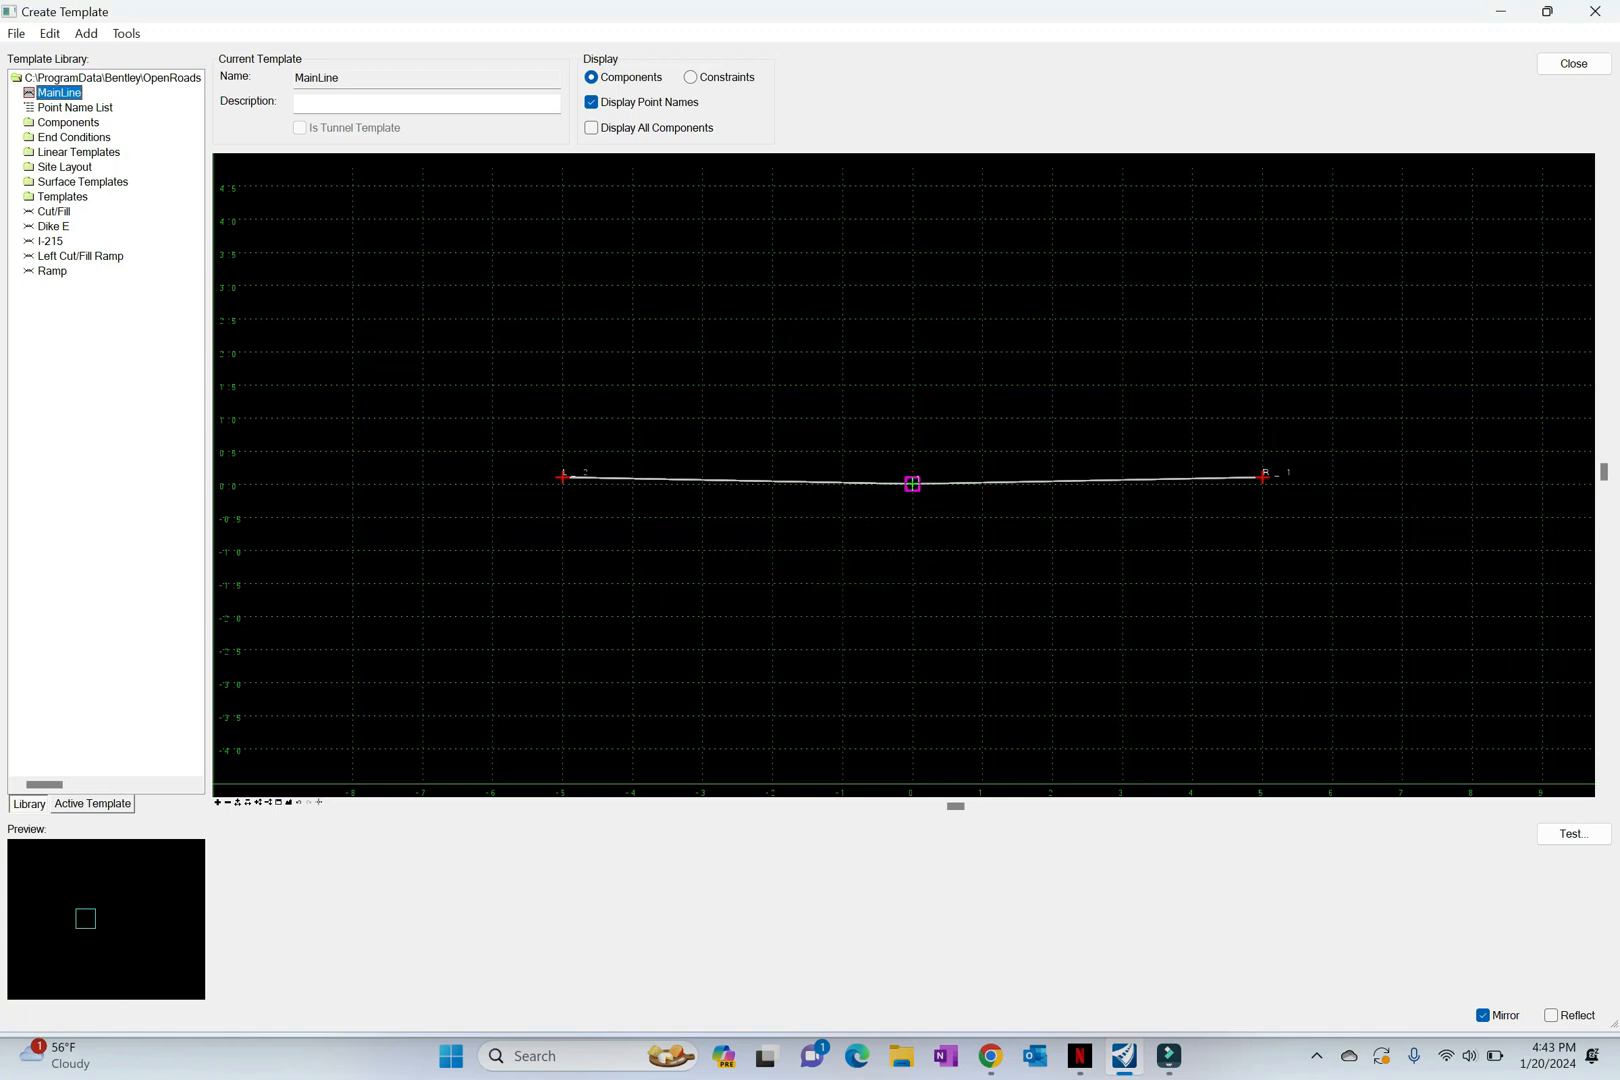
Step: Start another simple component and name it MedianShoulder
right_click(766, 530)
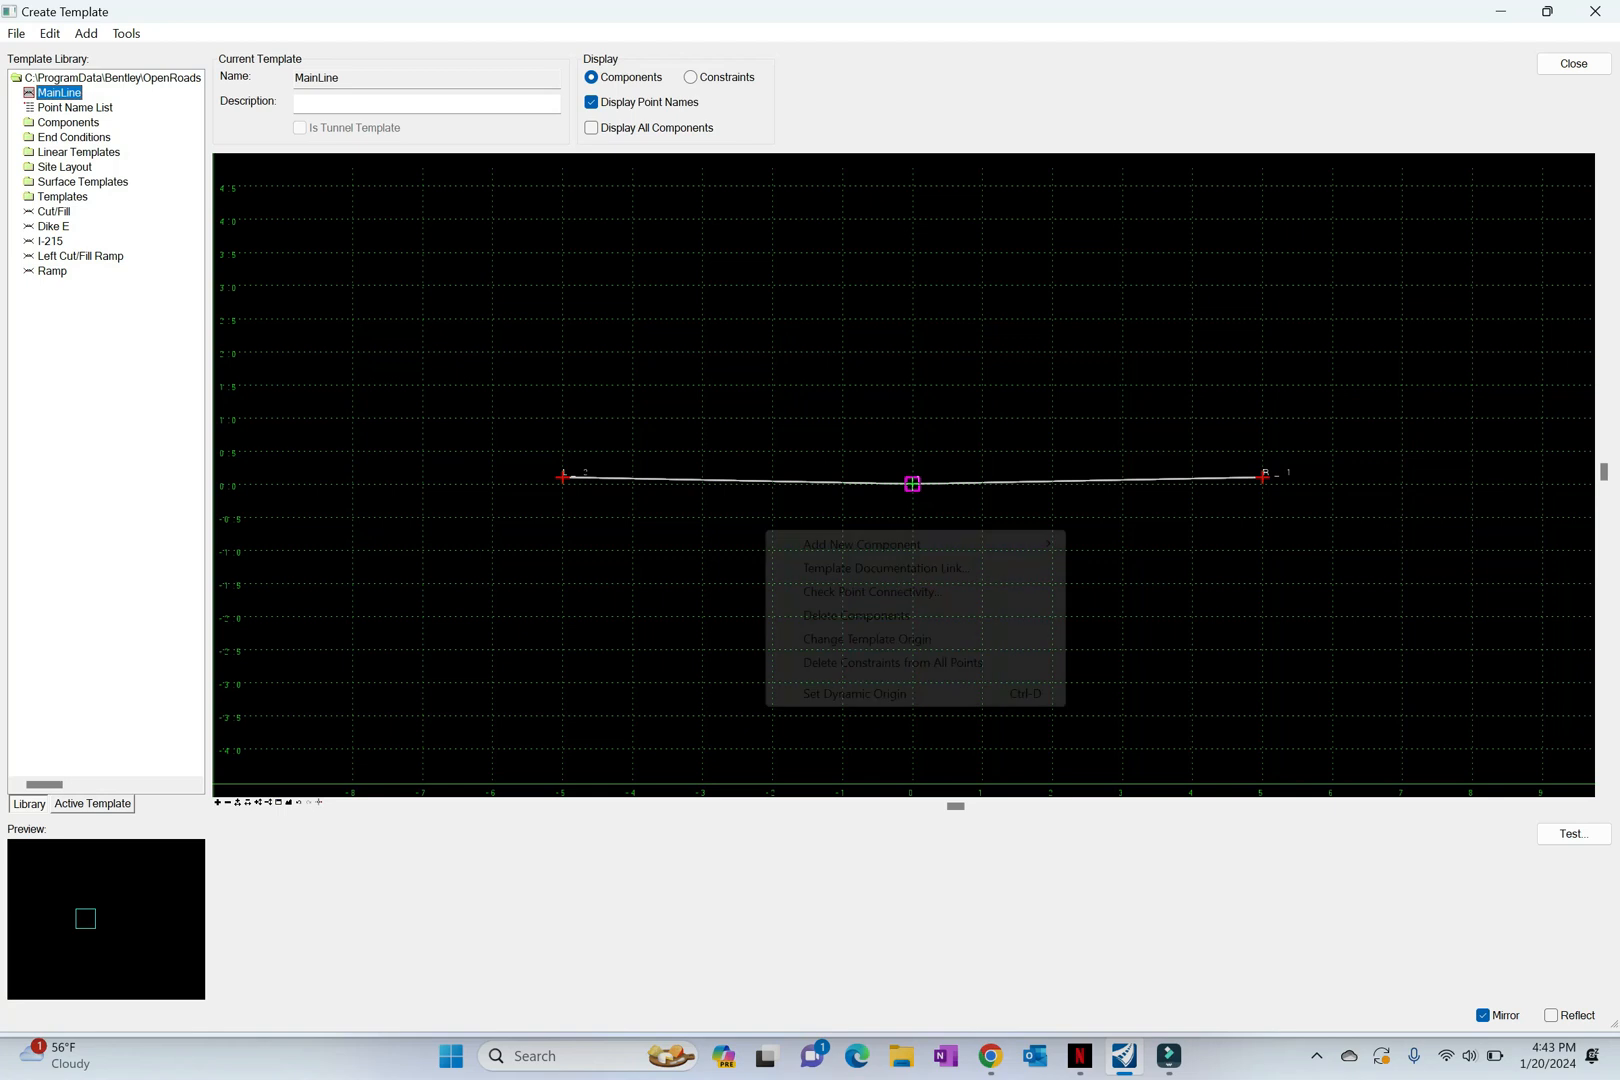
mouse_move(862, 545)
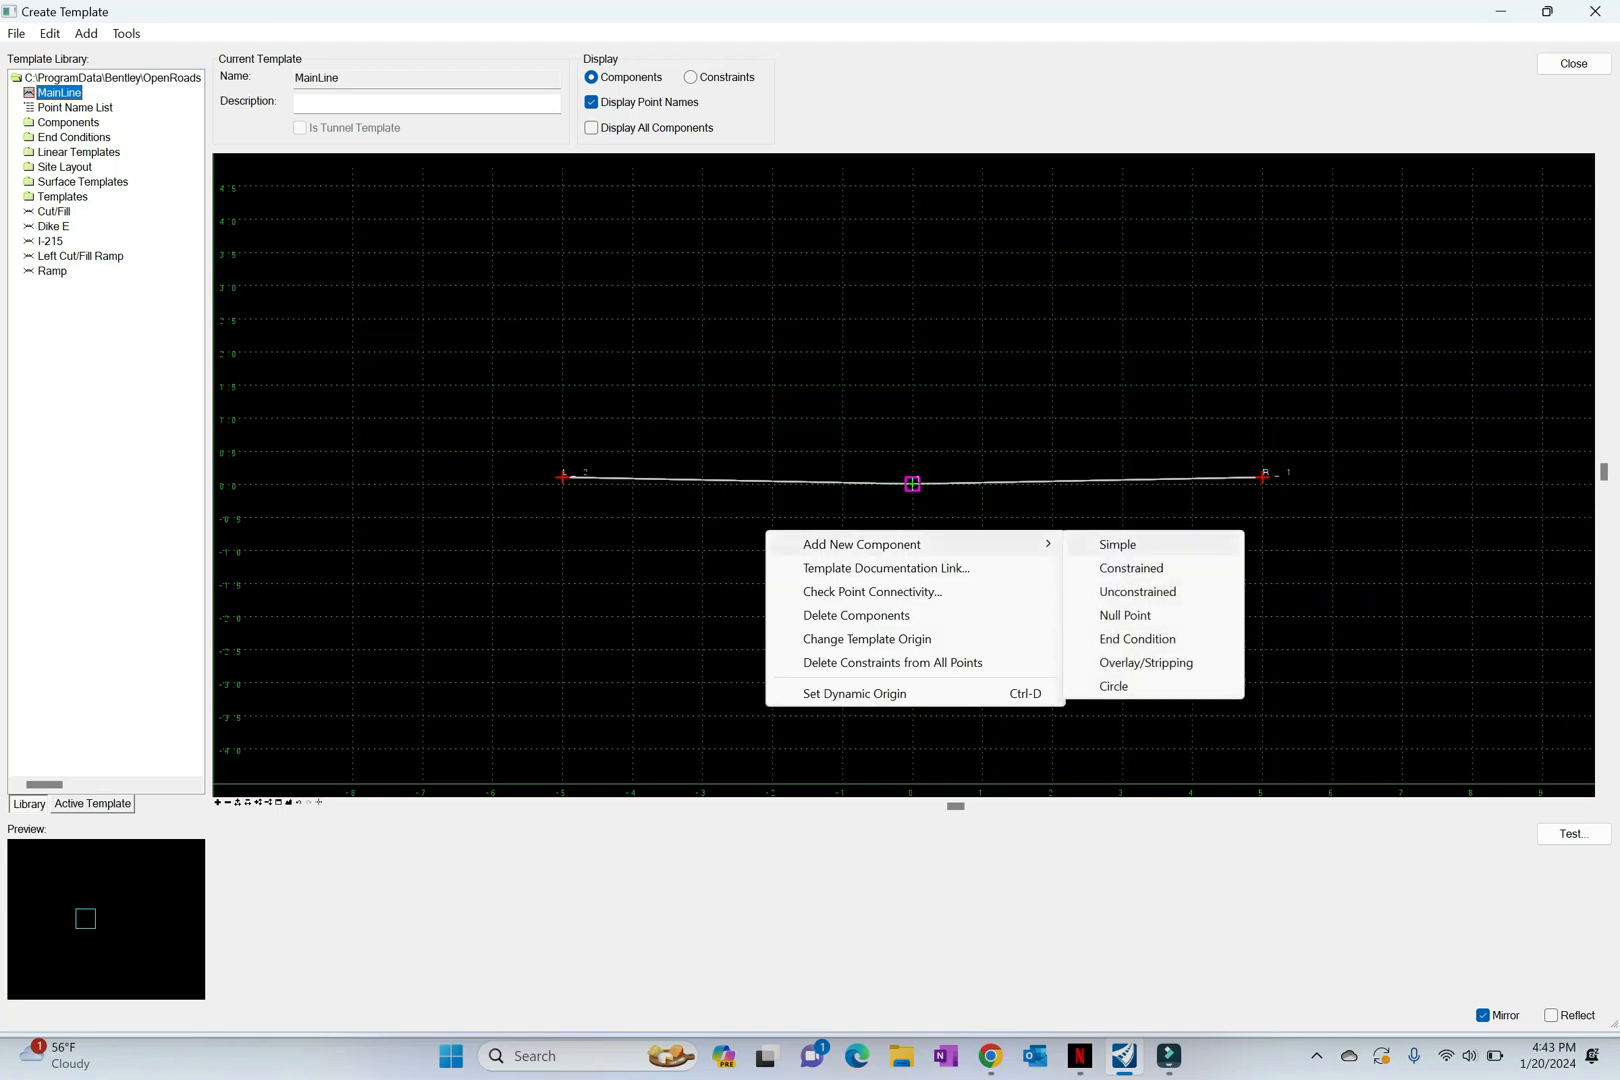
left_click(1117, 544)
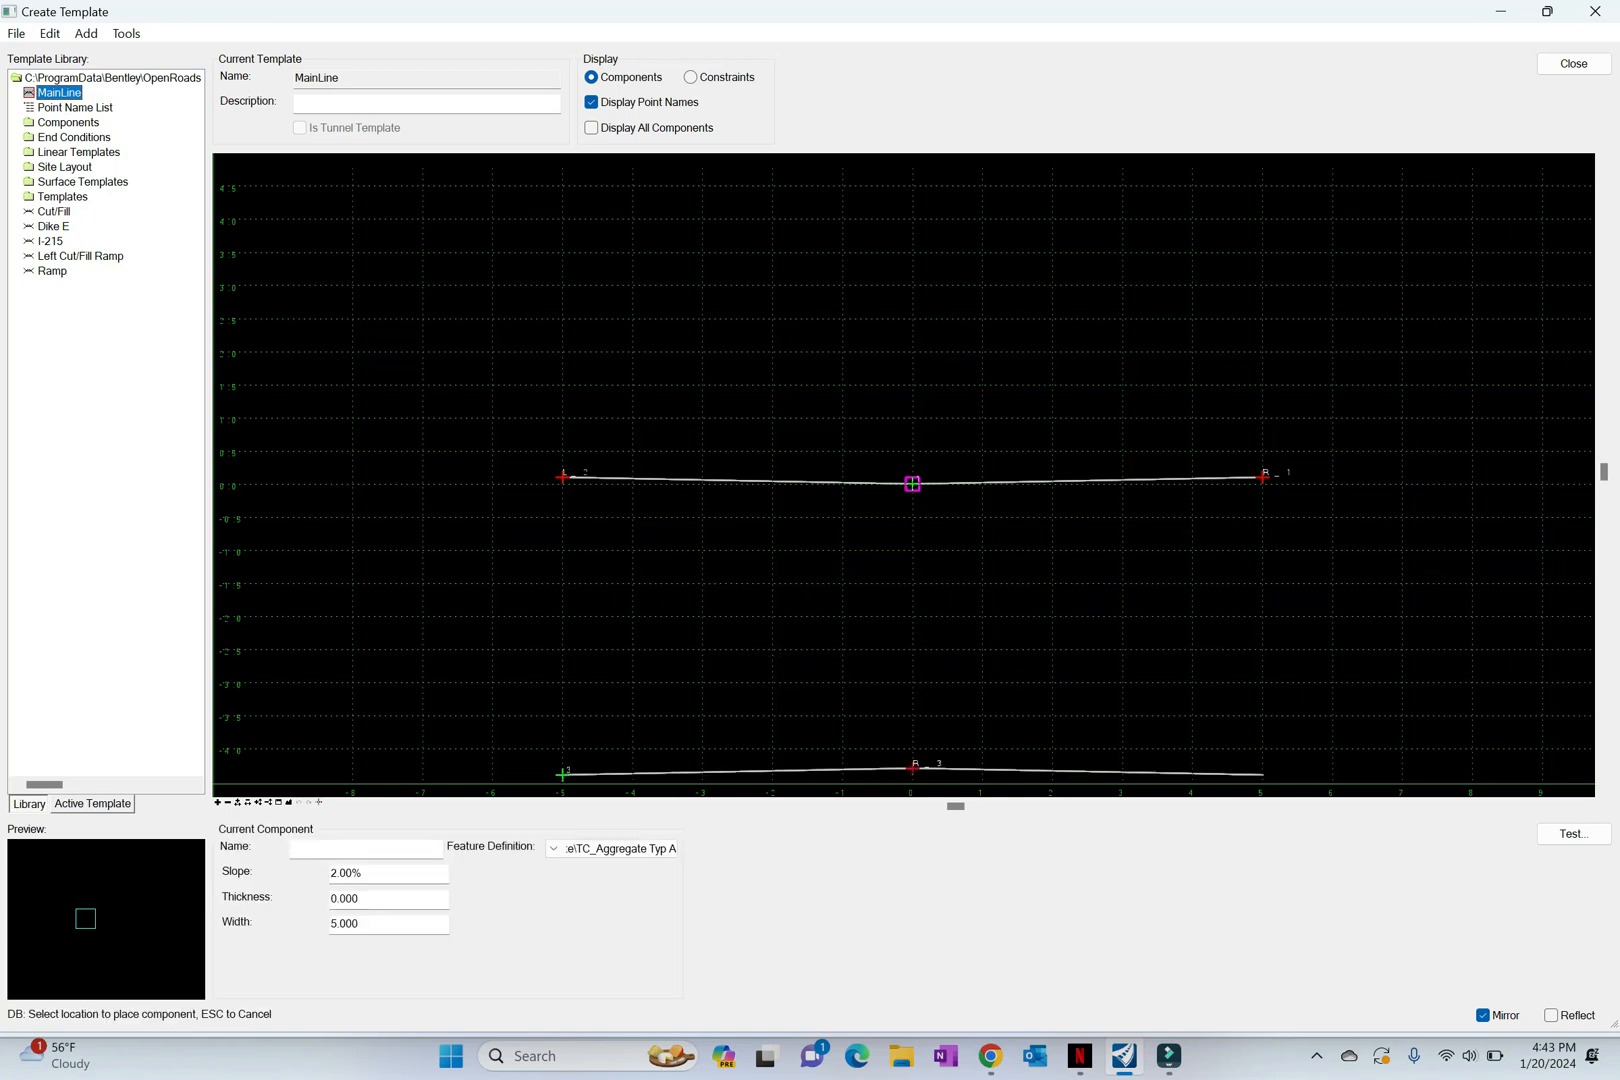
type("MedianShou")
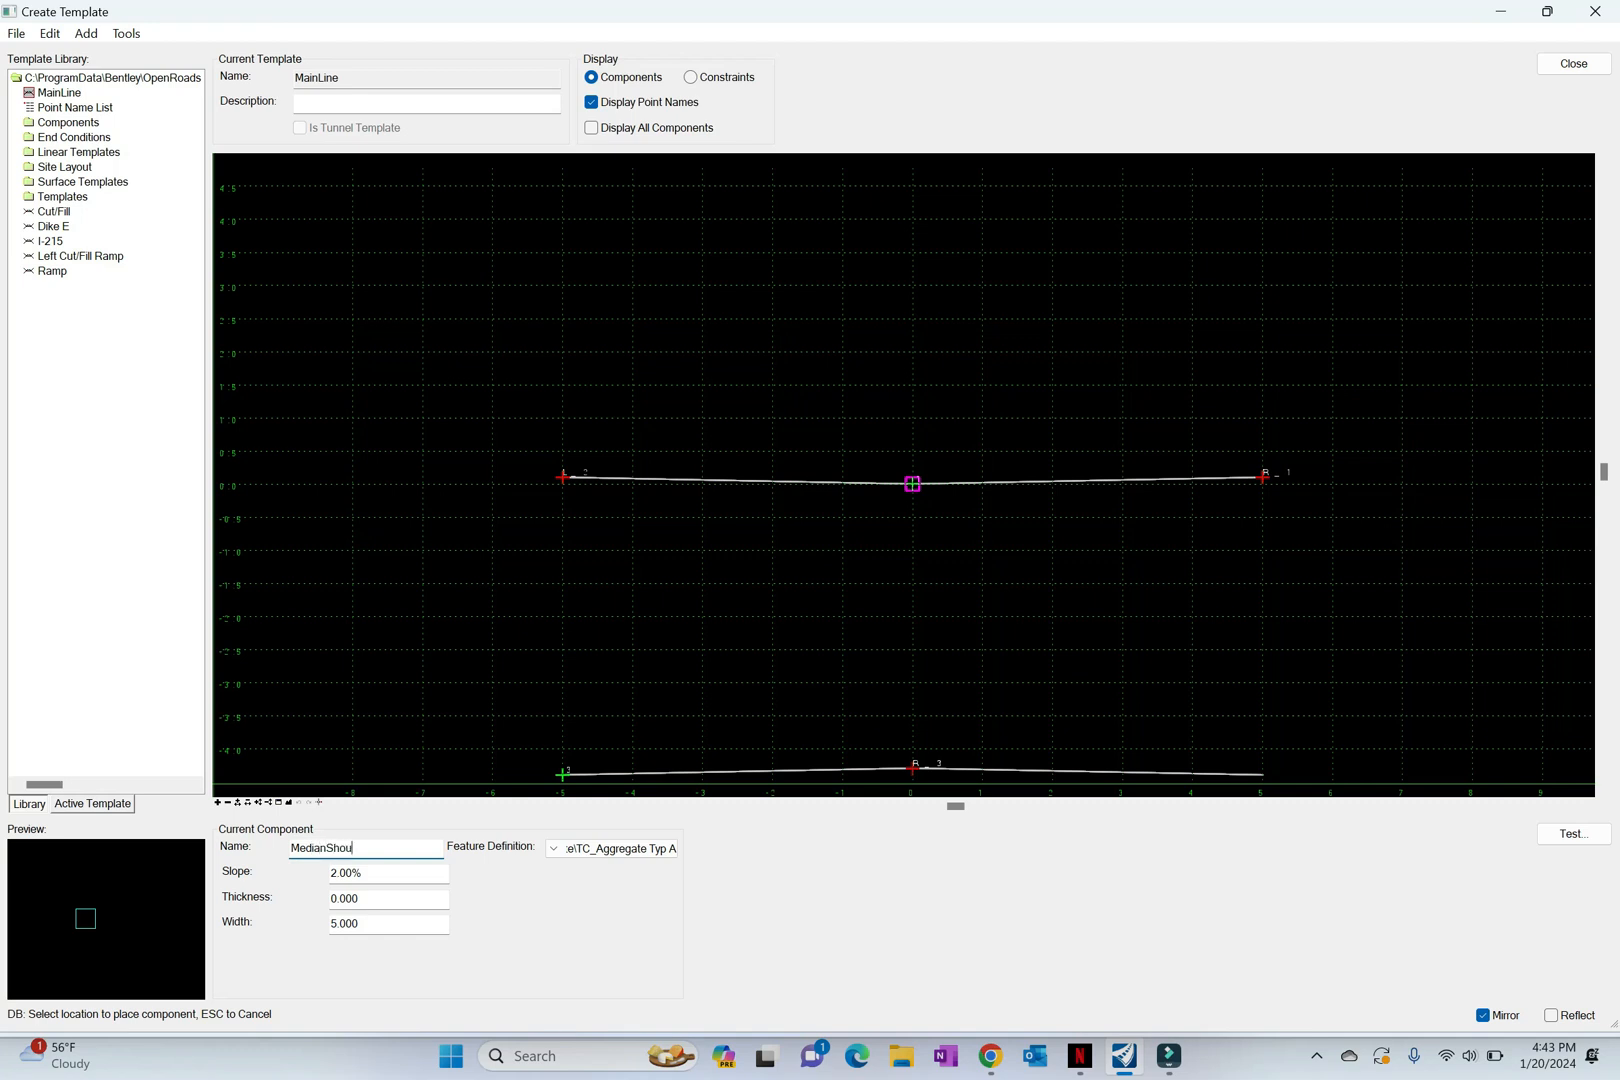
type("lder")
Step: Set the MedianShoulder component's thickness to 0.4 and width to 10
key("Tab")
type(".4")
key("Tab")
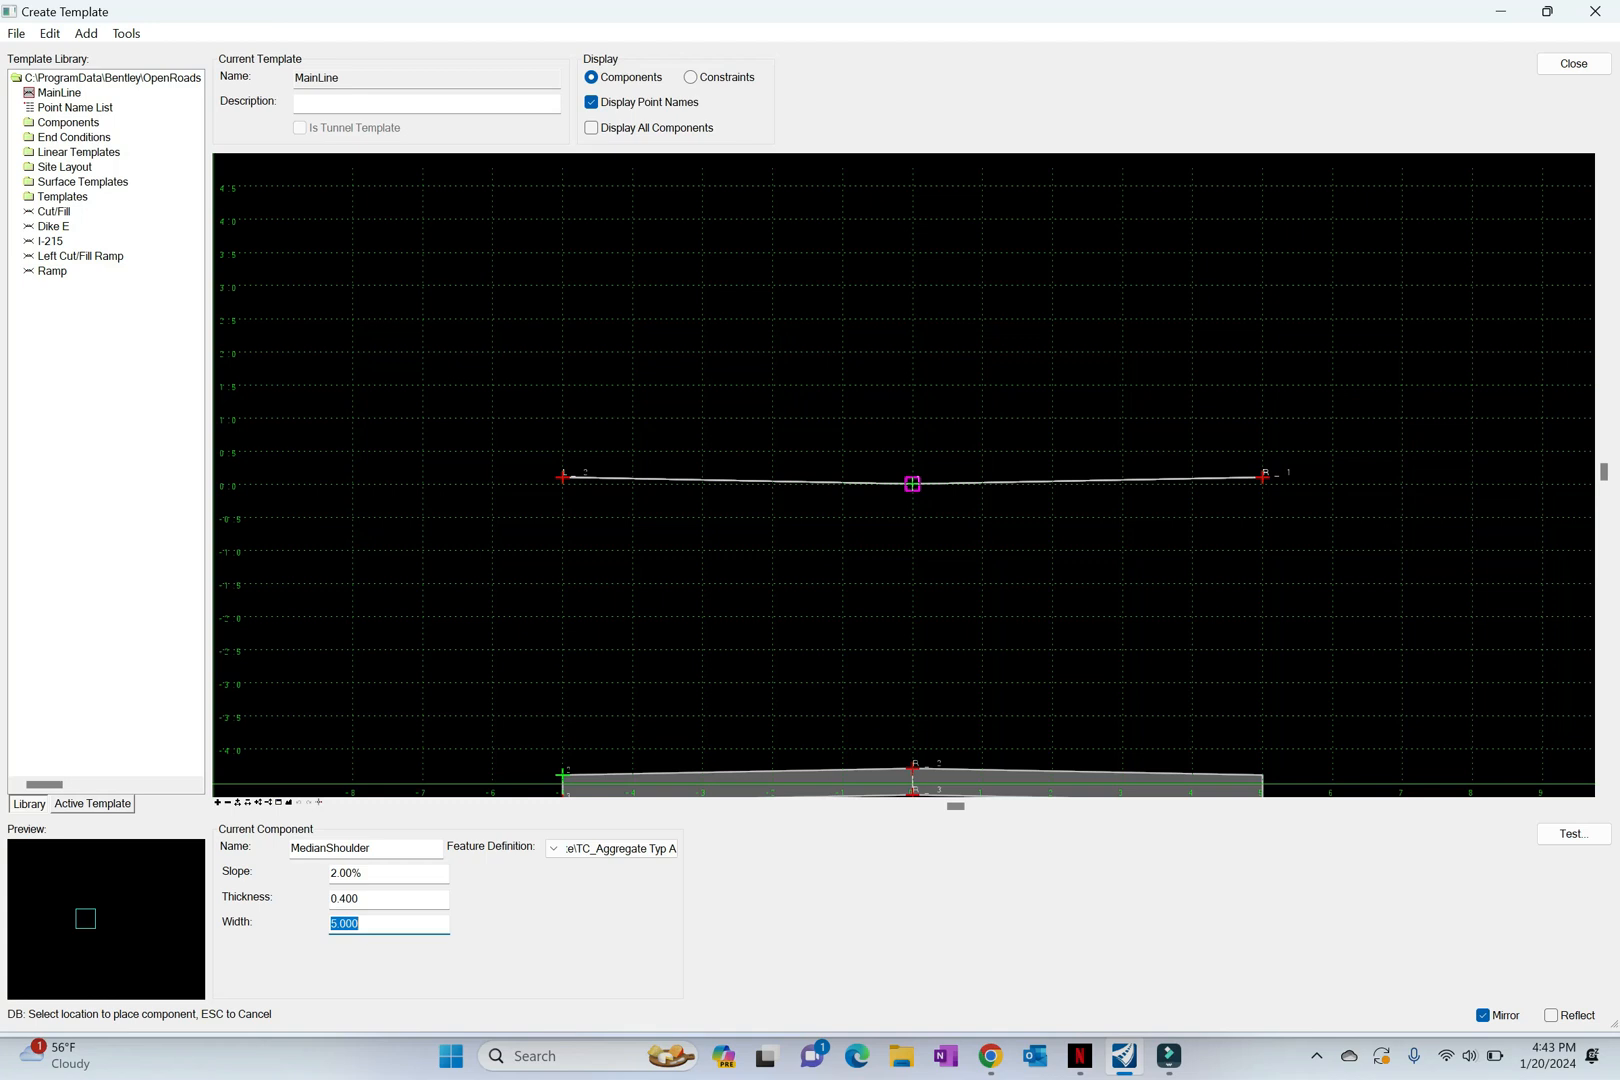
type("10")
key("Tab")
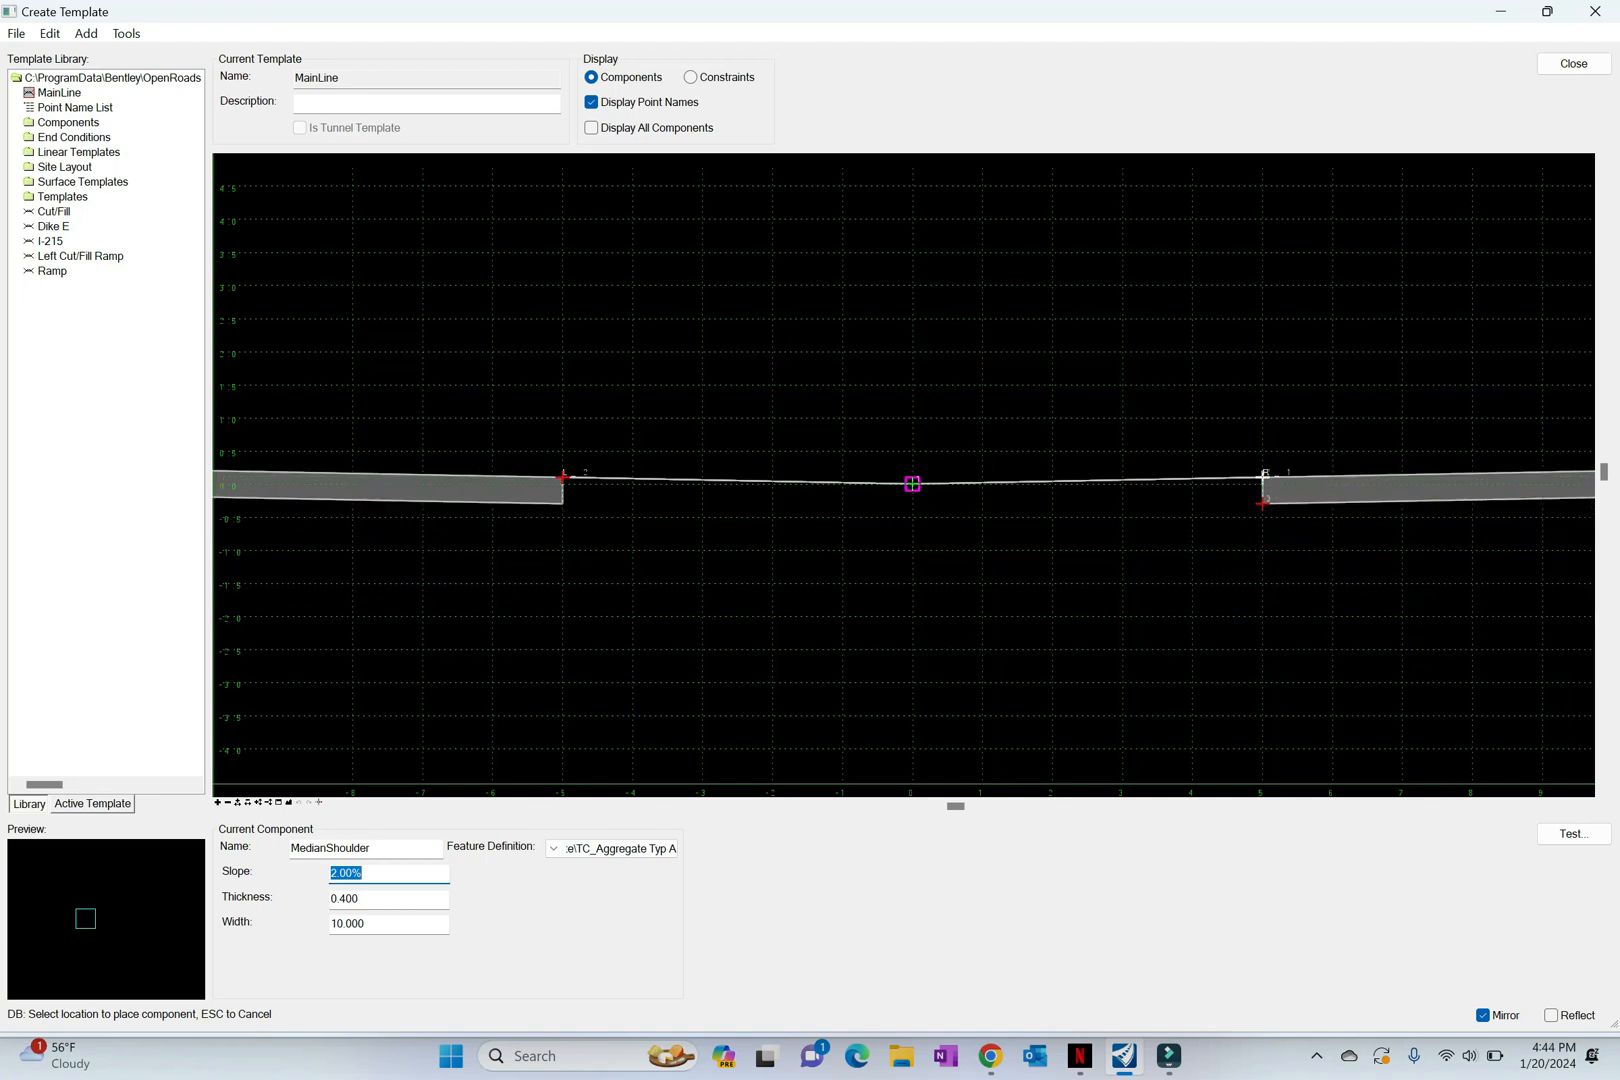
Step: Place the mirrored MedianShoulder at the outer end of the median slope, merging its attachment point with R_1
left_click(912, 484)
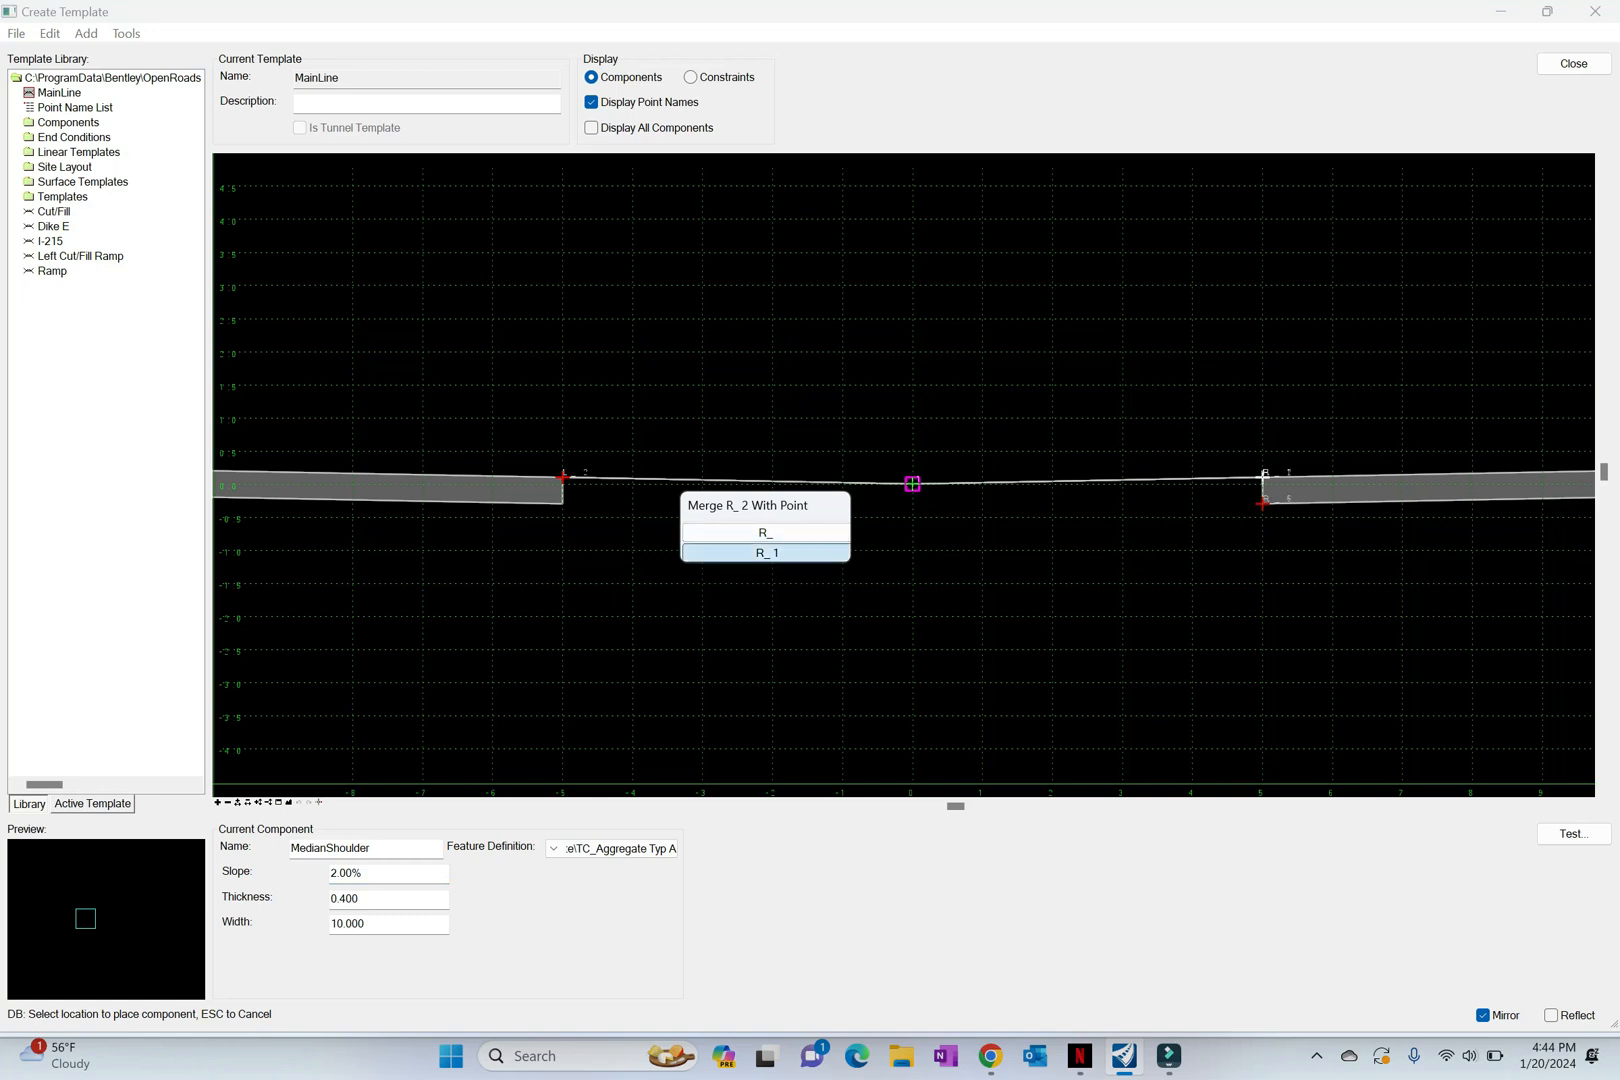
left_click(766, 552)
left_click(766, 552)
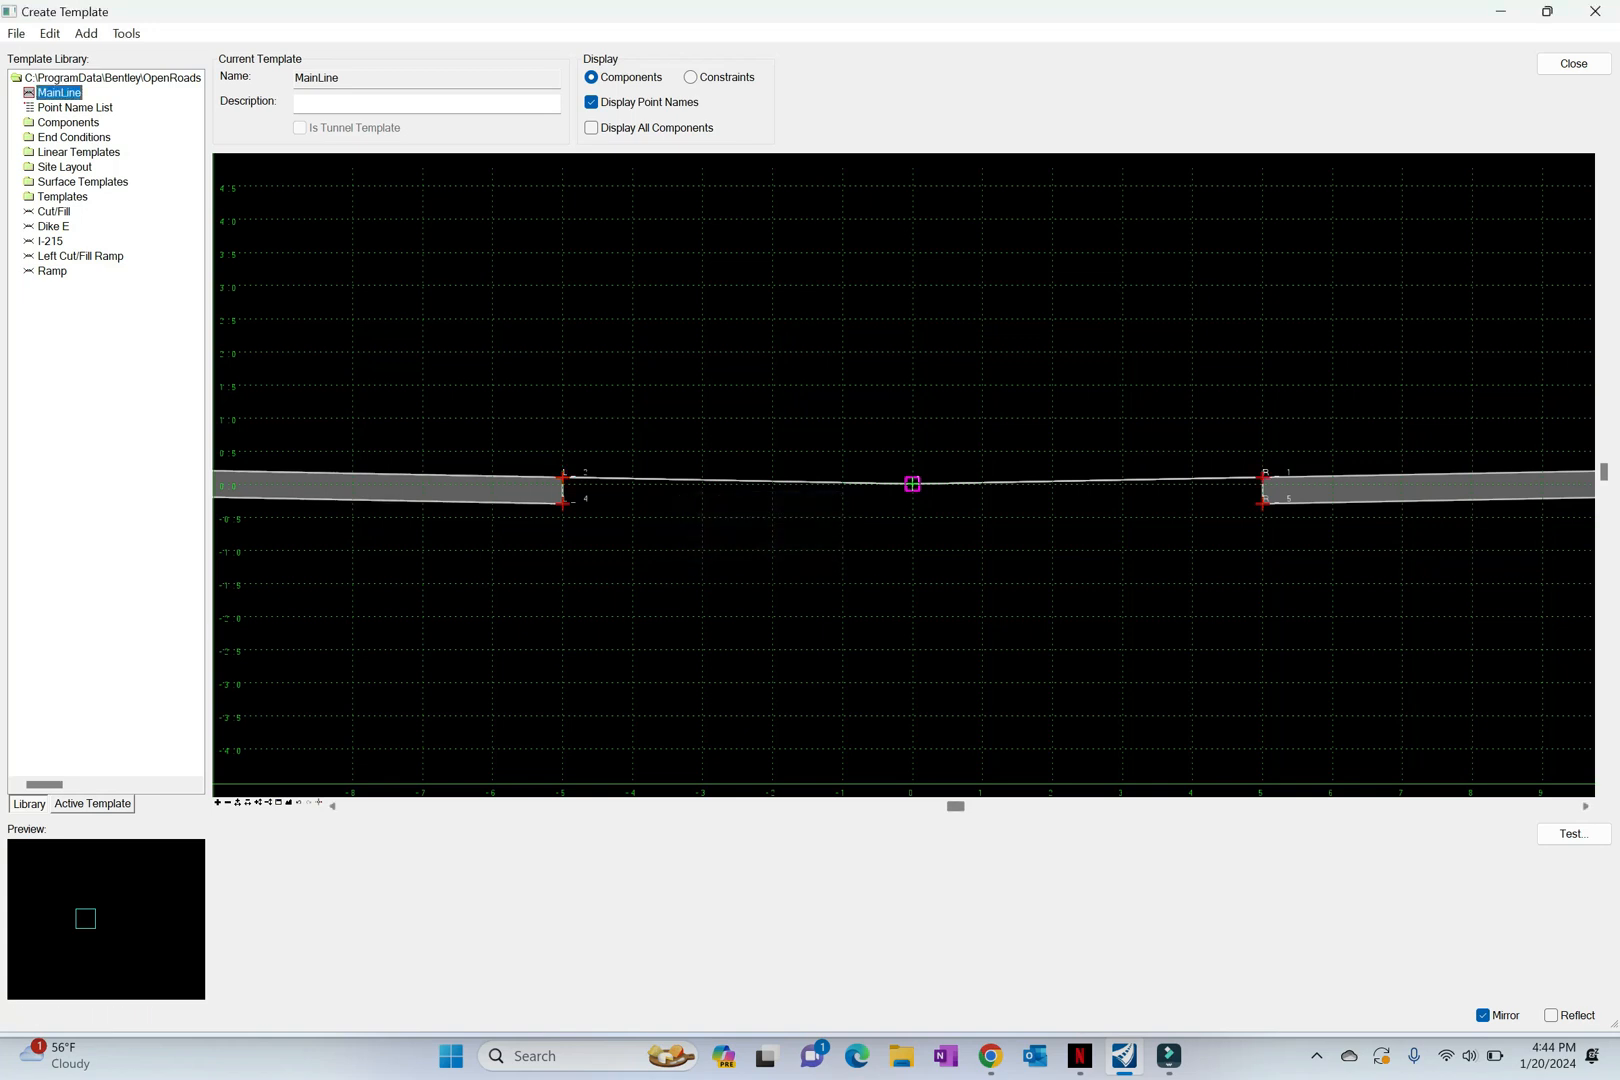
Step: Start another simple component and name it Lanes
left_click(288, 803)
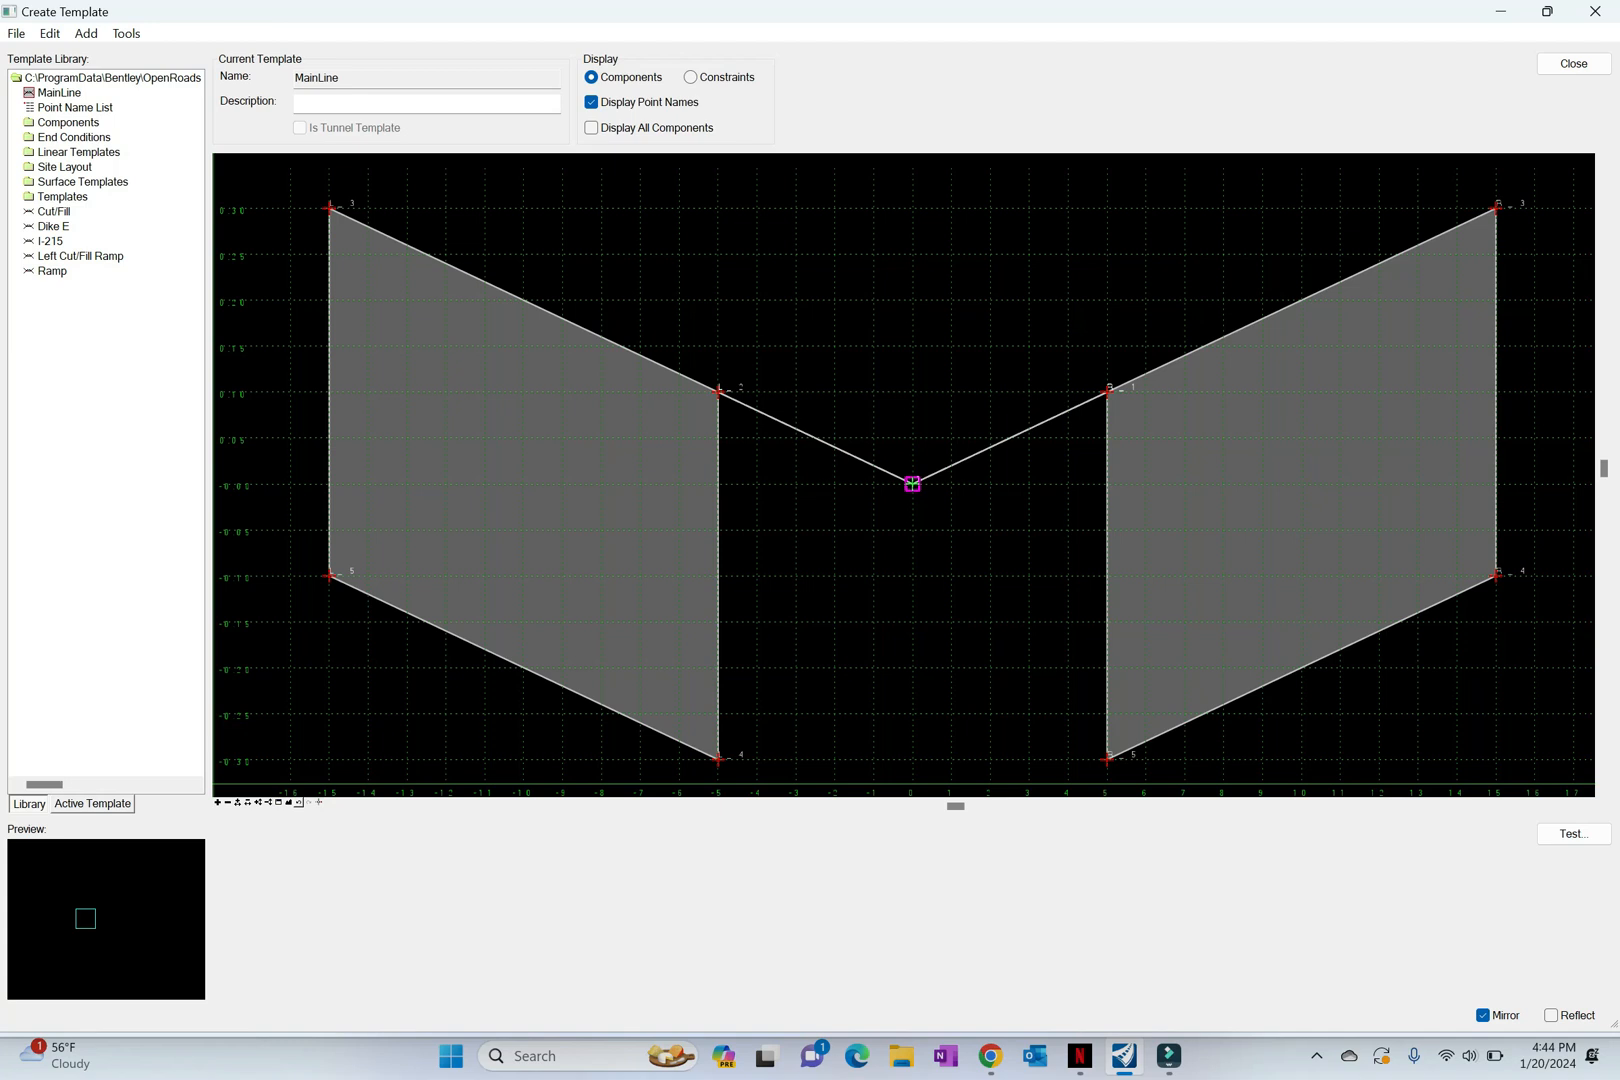
right_click(872, 592)
mouse_move(1000, 605)
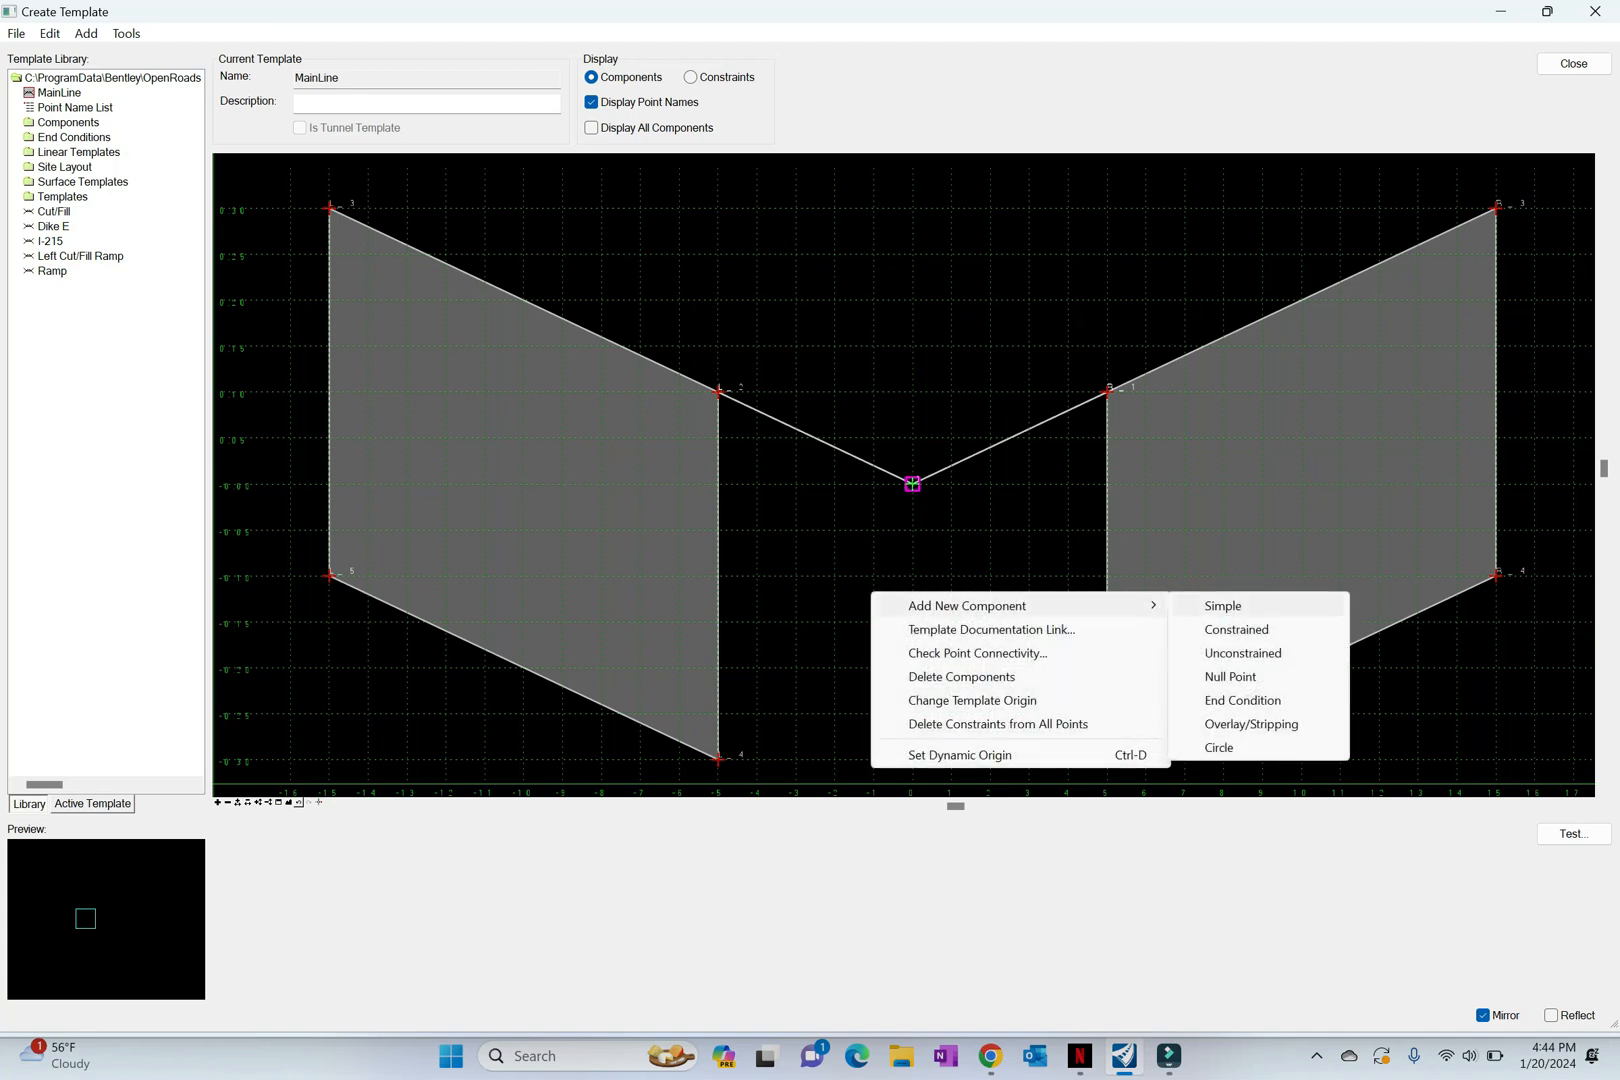
left_click(1222, 605)
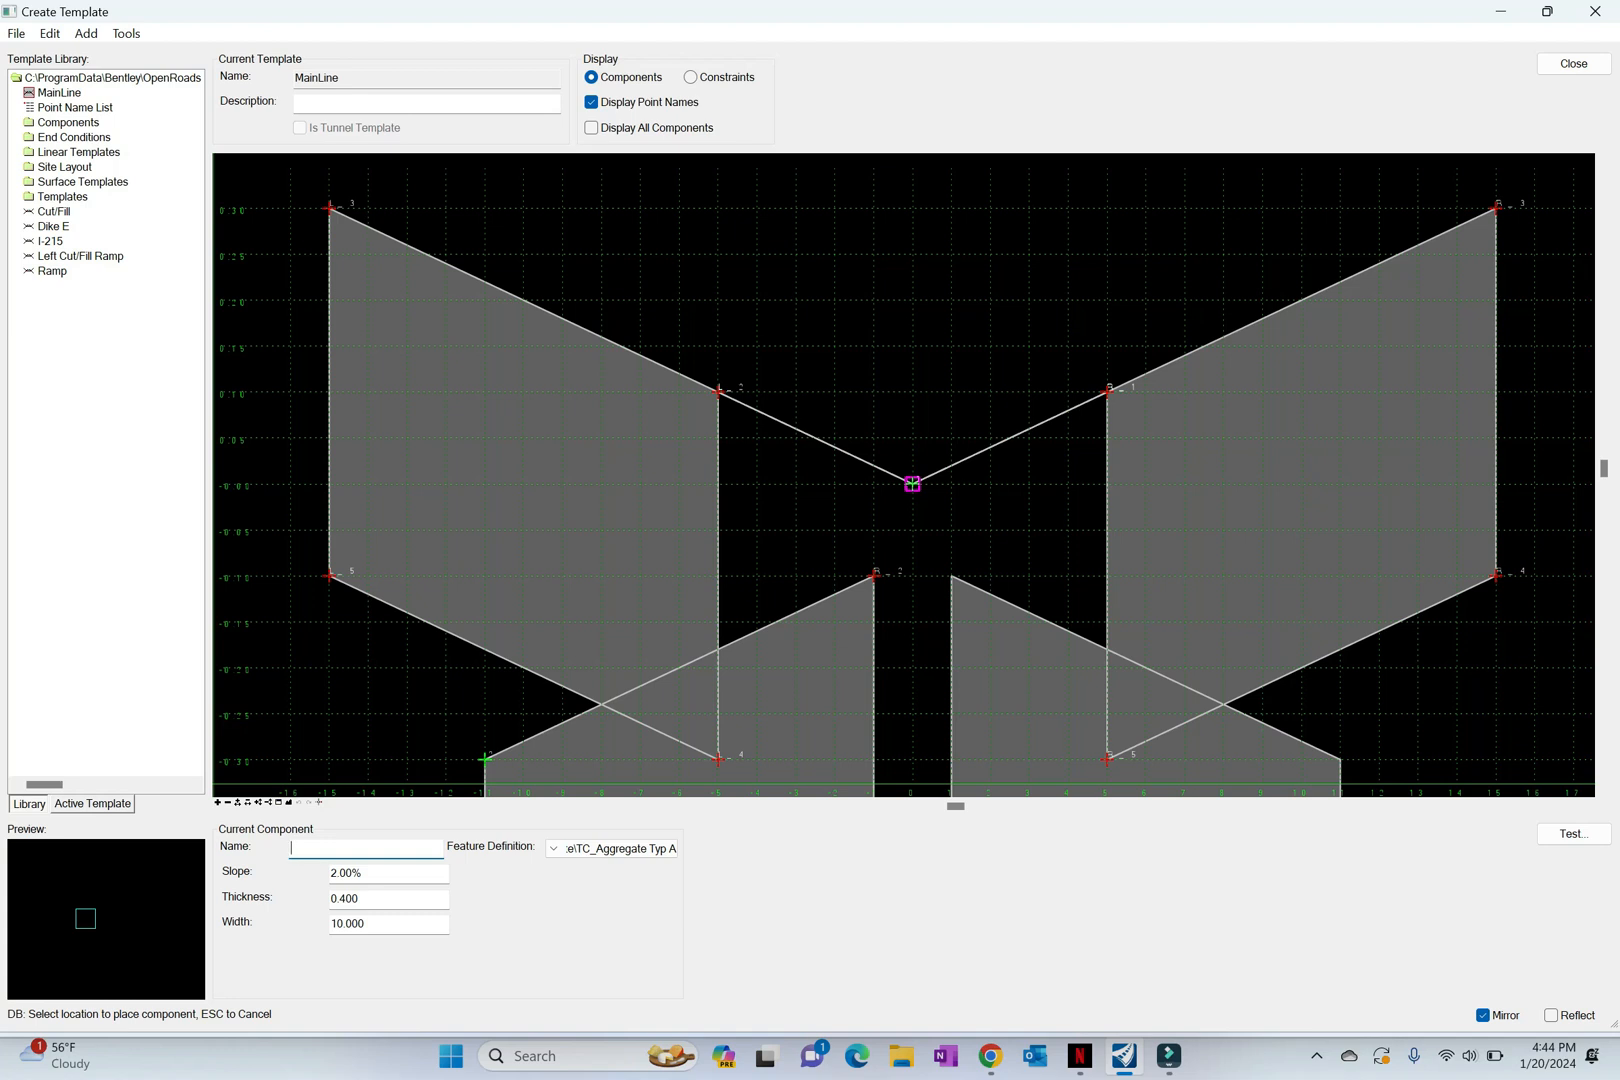
type("Lane")
type("s")
Step: Set the Lanes component's slope to -2.00%, thickness to 1 and width to 24
left_click(380, 873)
key("Left")
type("-")
key("Tab")
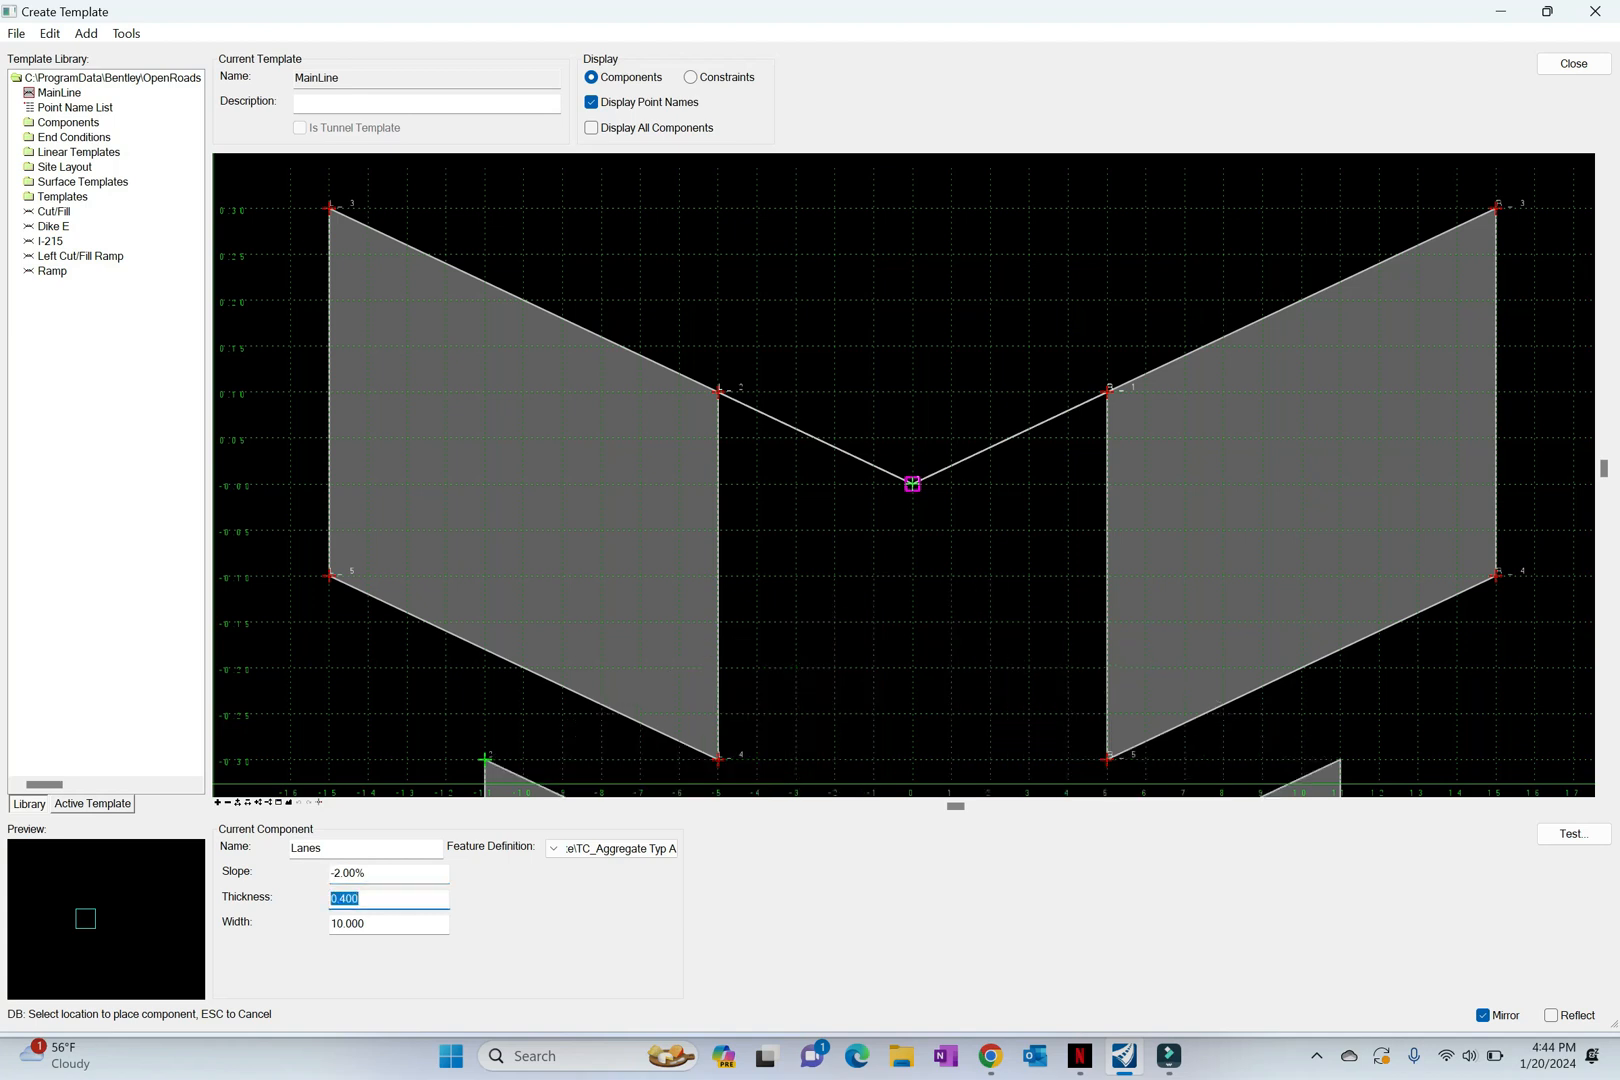
type("1")
key("Tab")
type("24")
key("Tab")
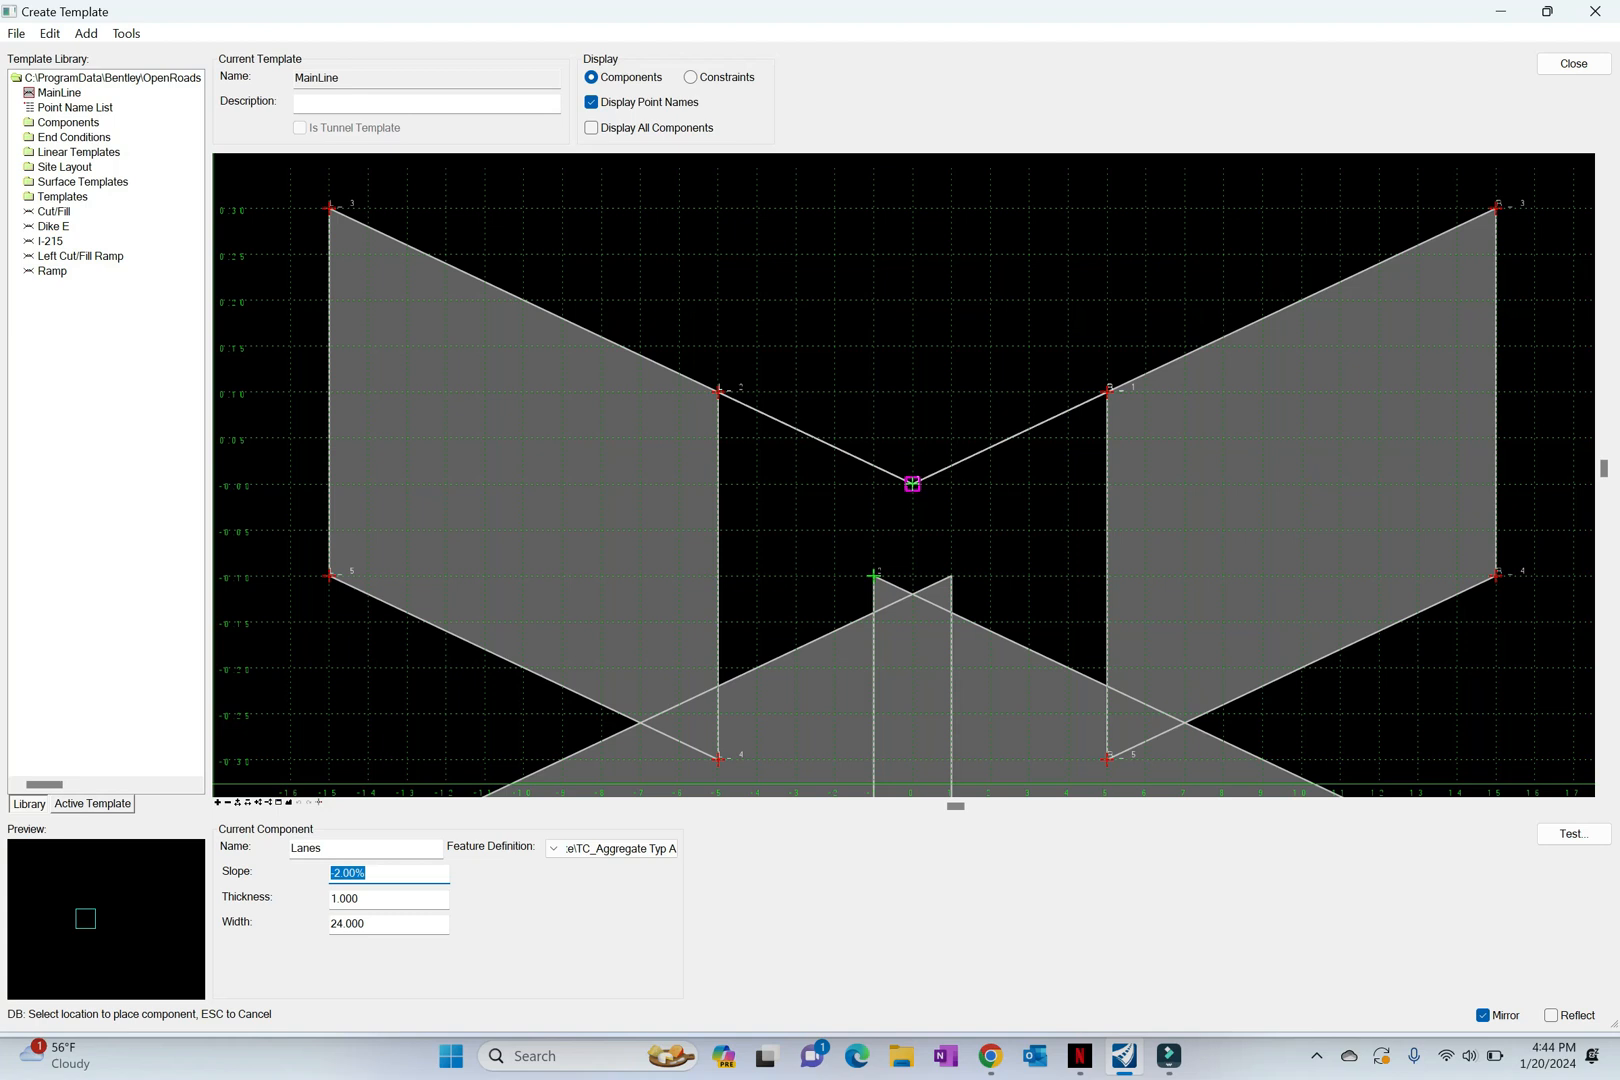
Step: Place the mirrored Lanes component at the outer top point of the median shoulder
scroll(1330, 458, "down", 2)
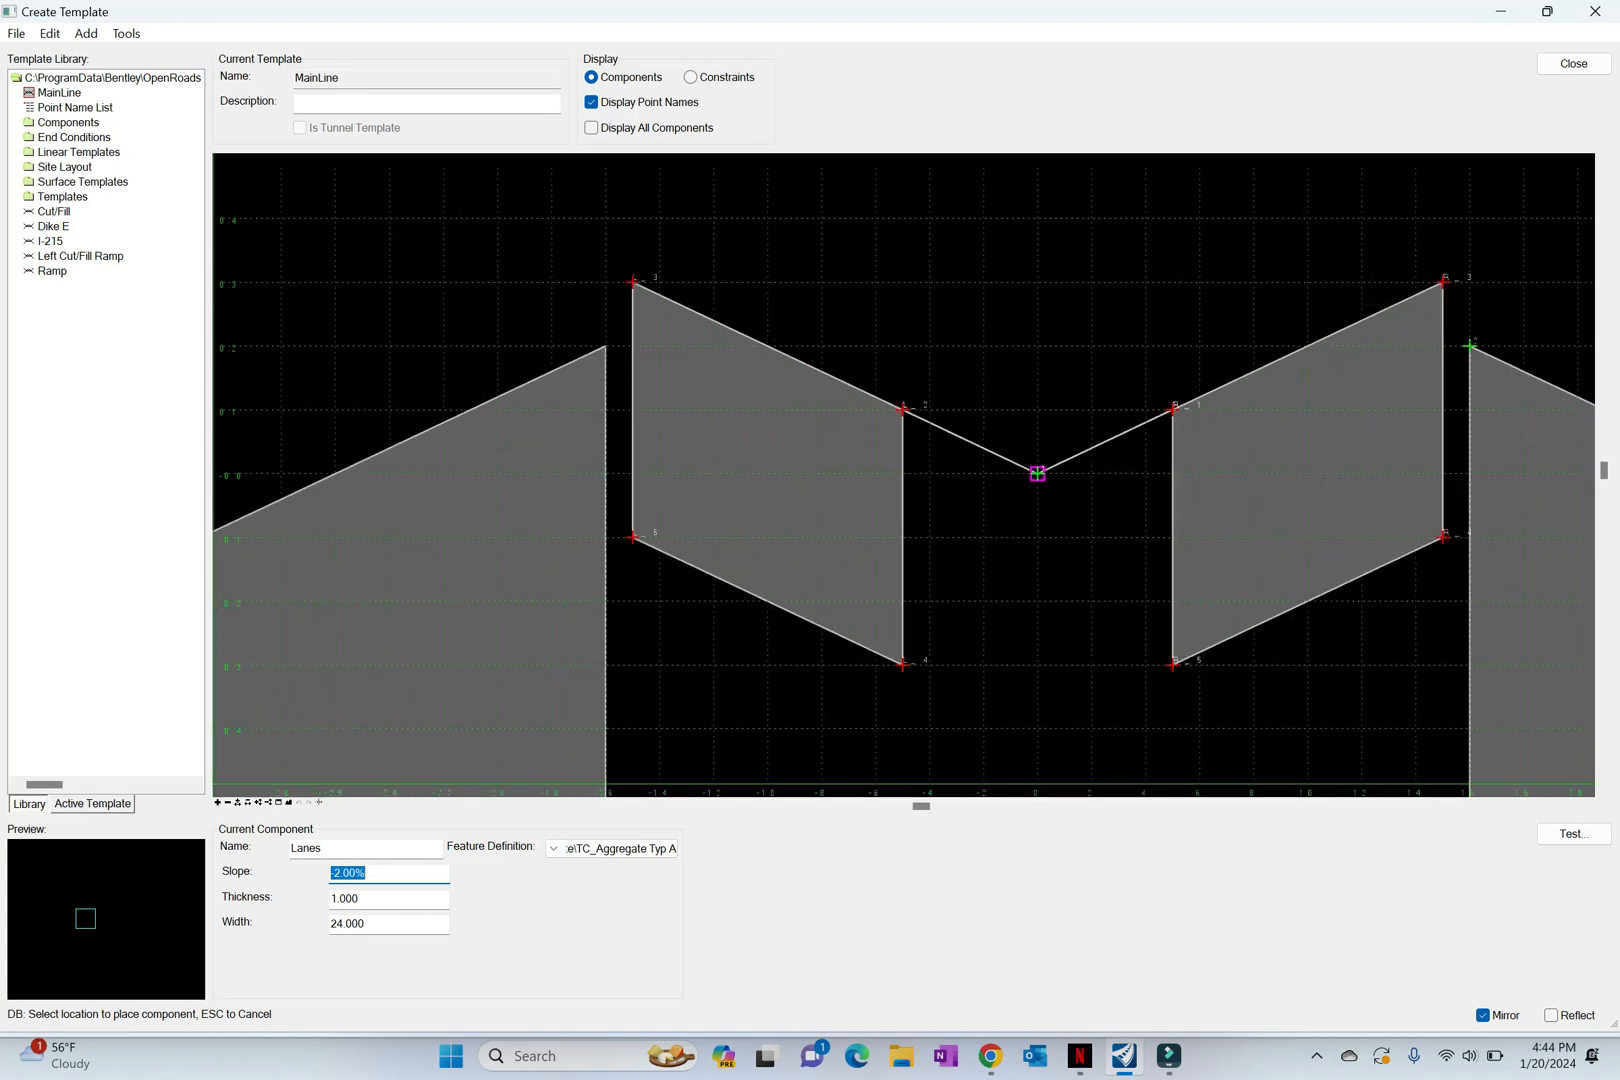
middle_click_drag(1472, 345, 1317, 404)
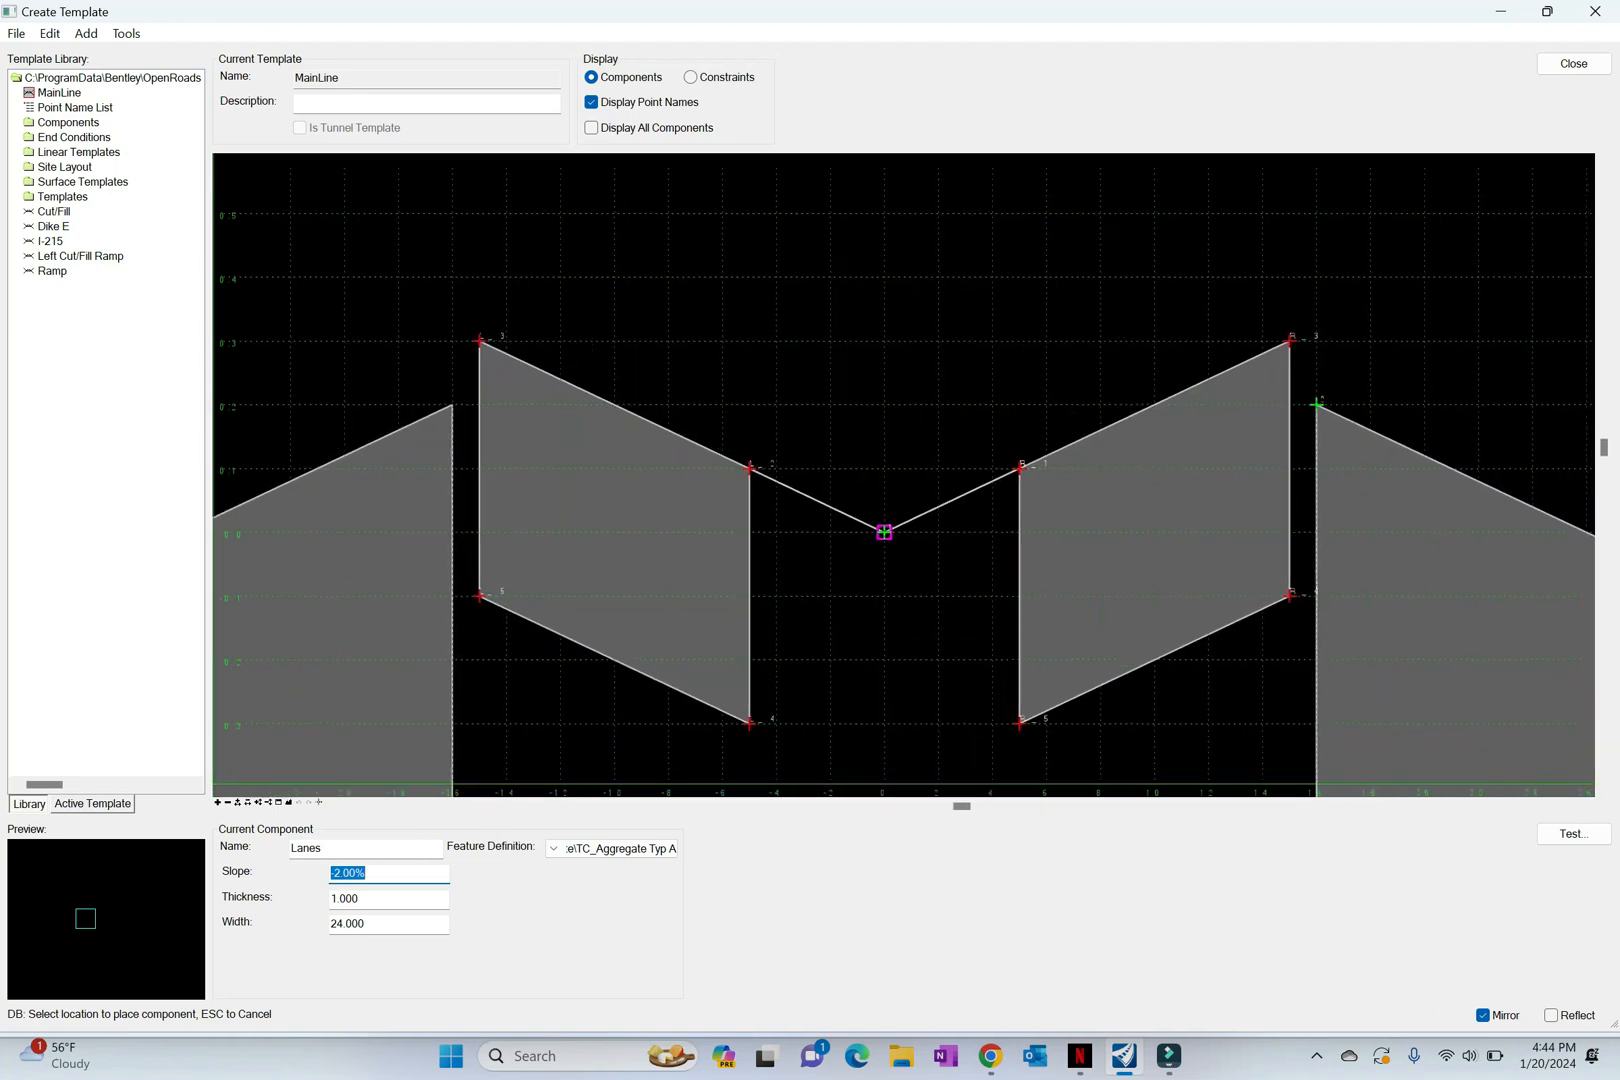
left_click(1287, 340)
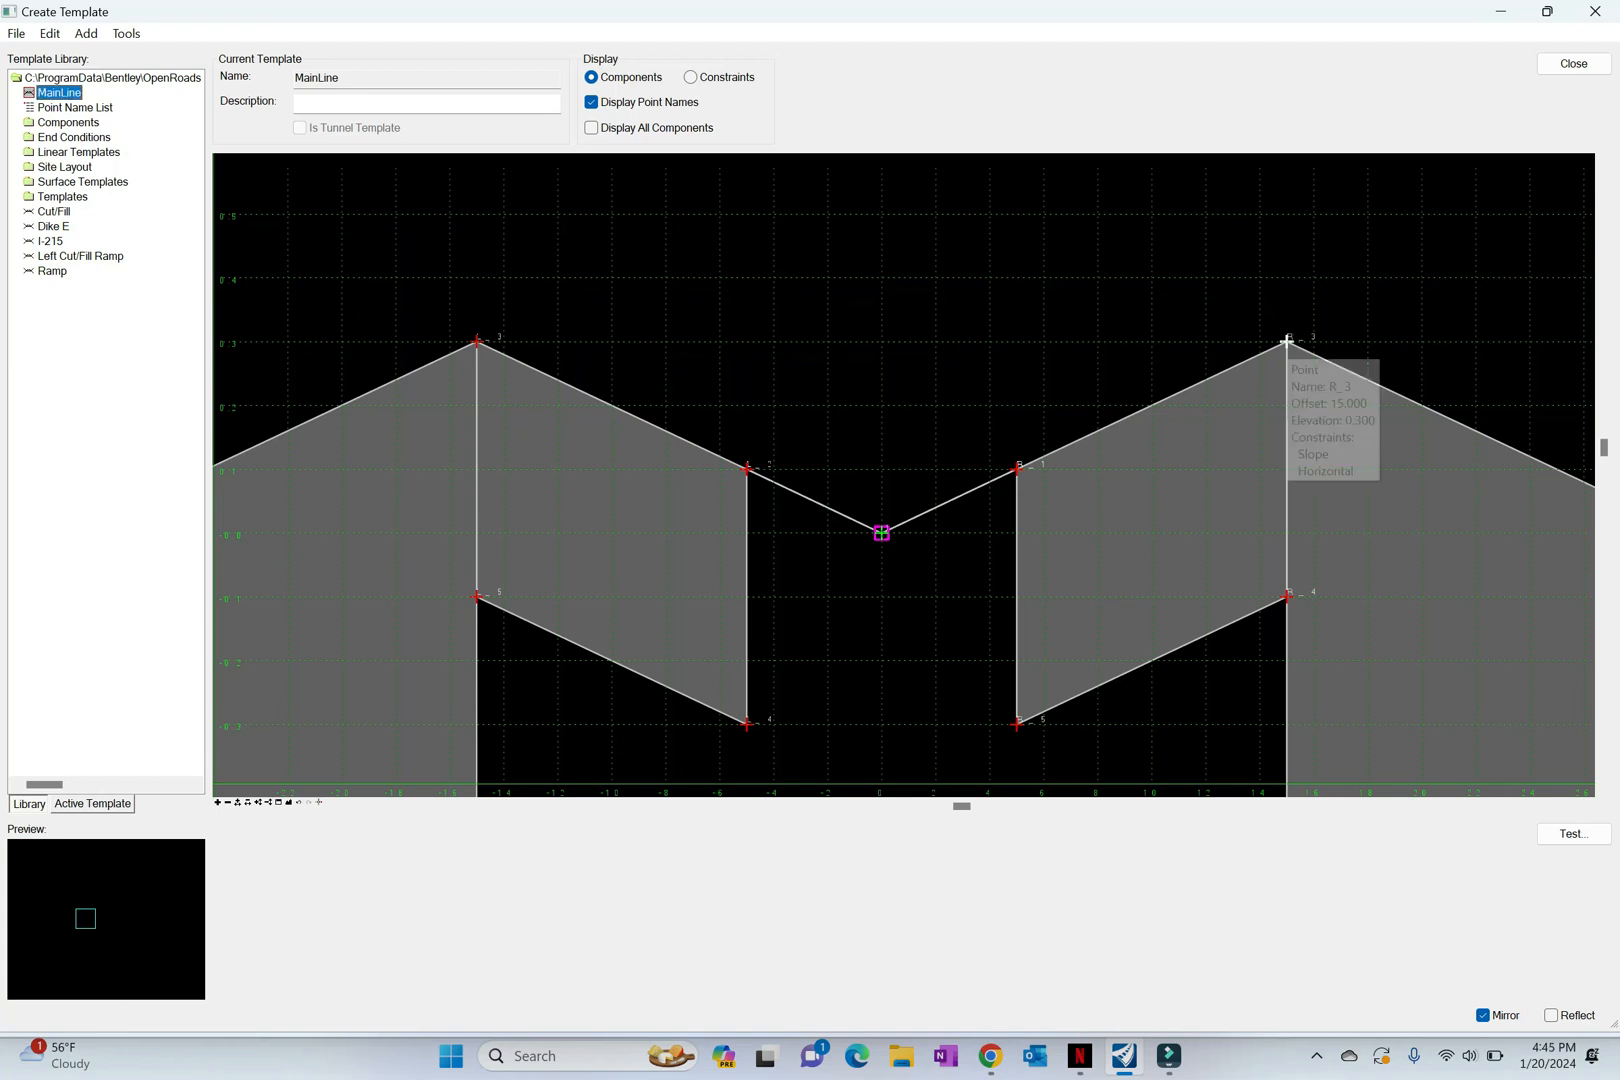
left_click(289, 802)
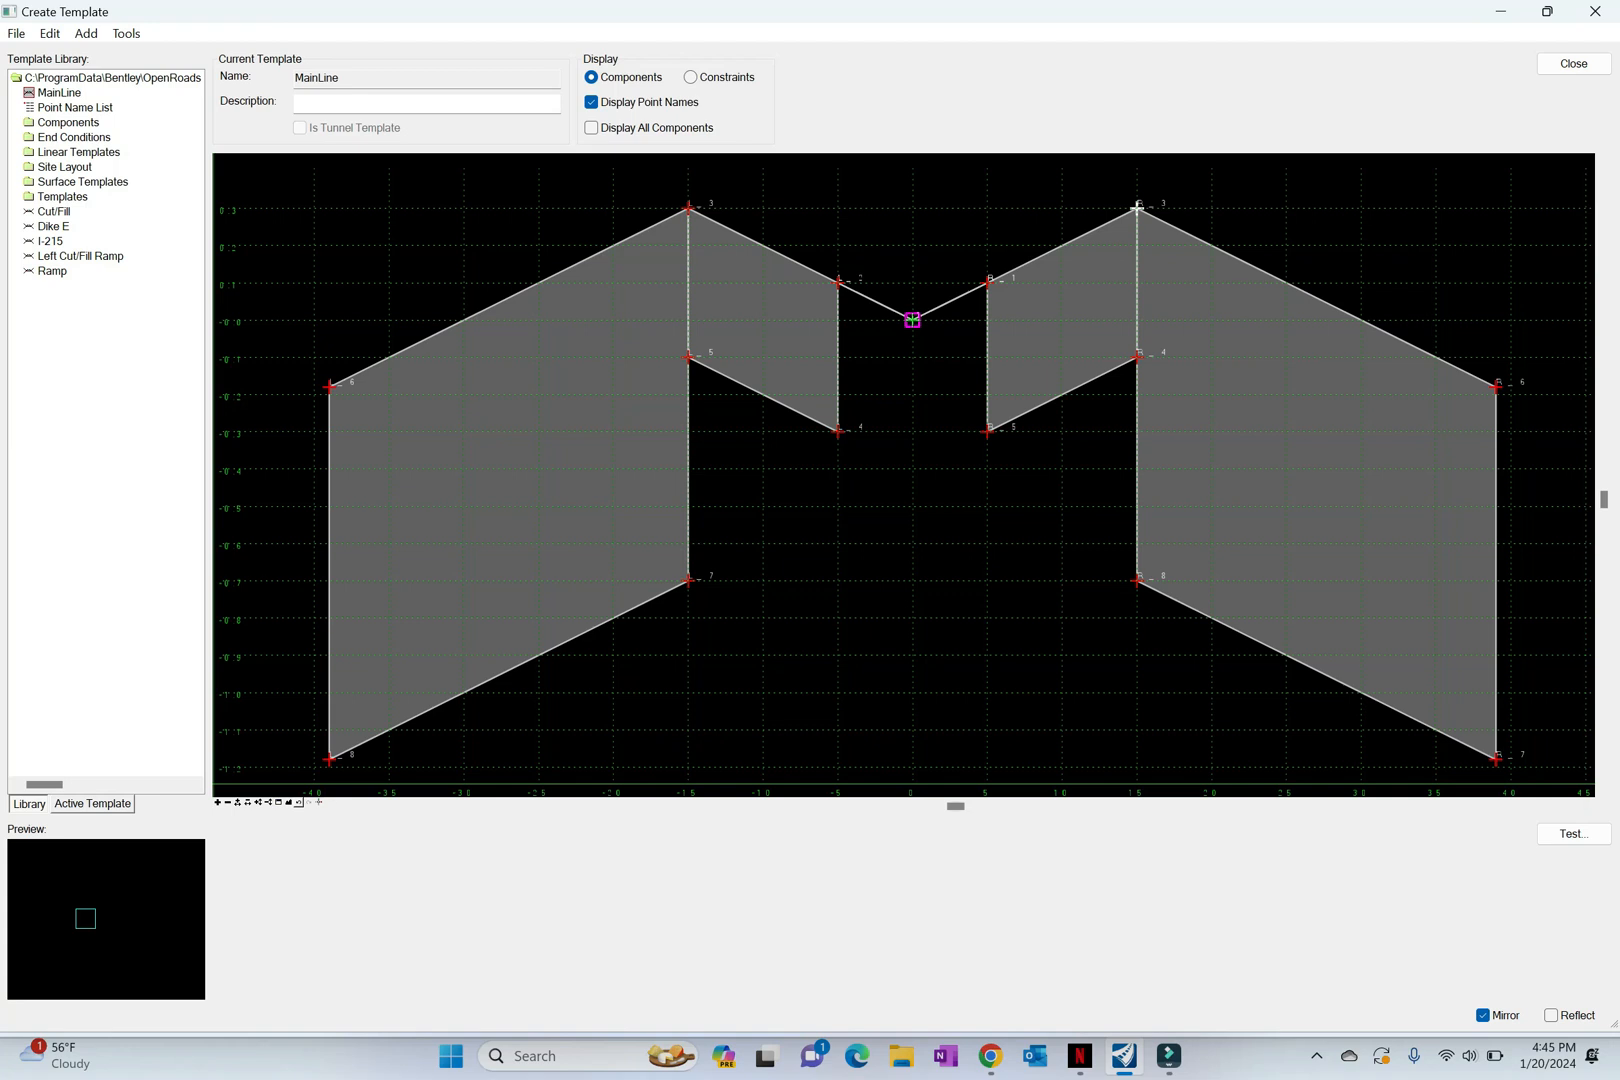
Step: Start another simple component in the MainLine template and name it OutsideShoulder
right_click(905, 516)
mouse_move(1000, 528)
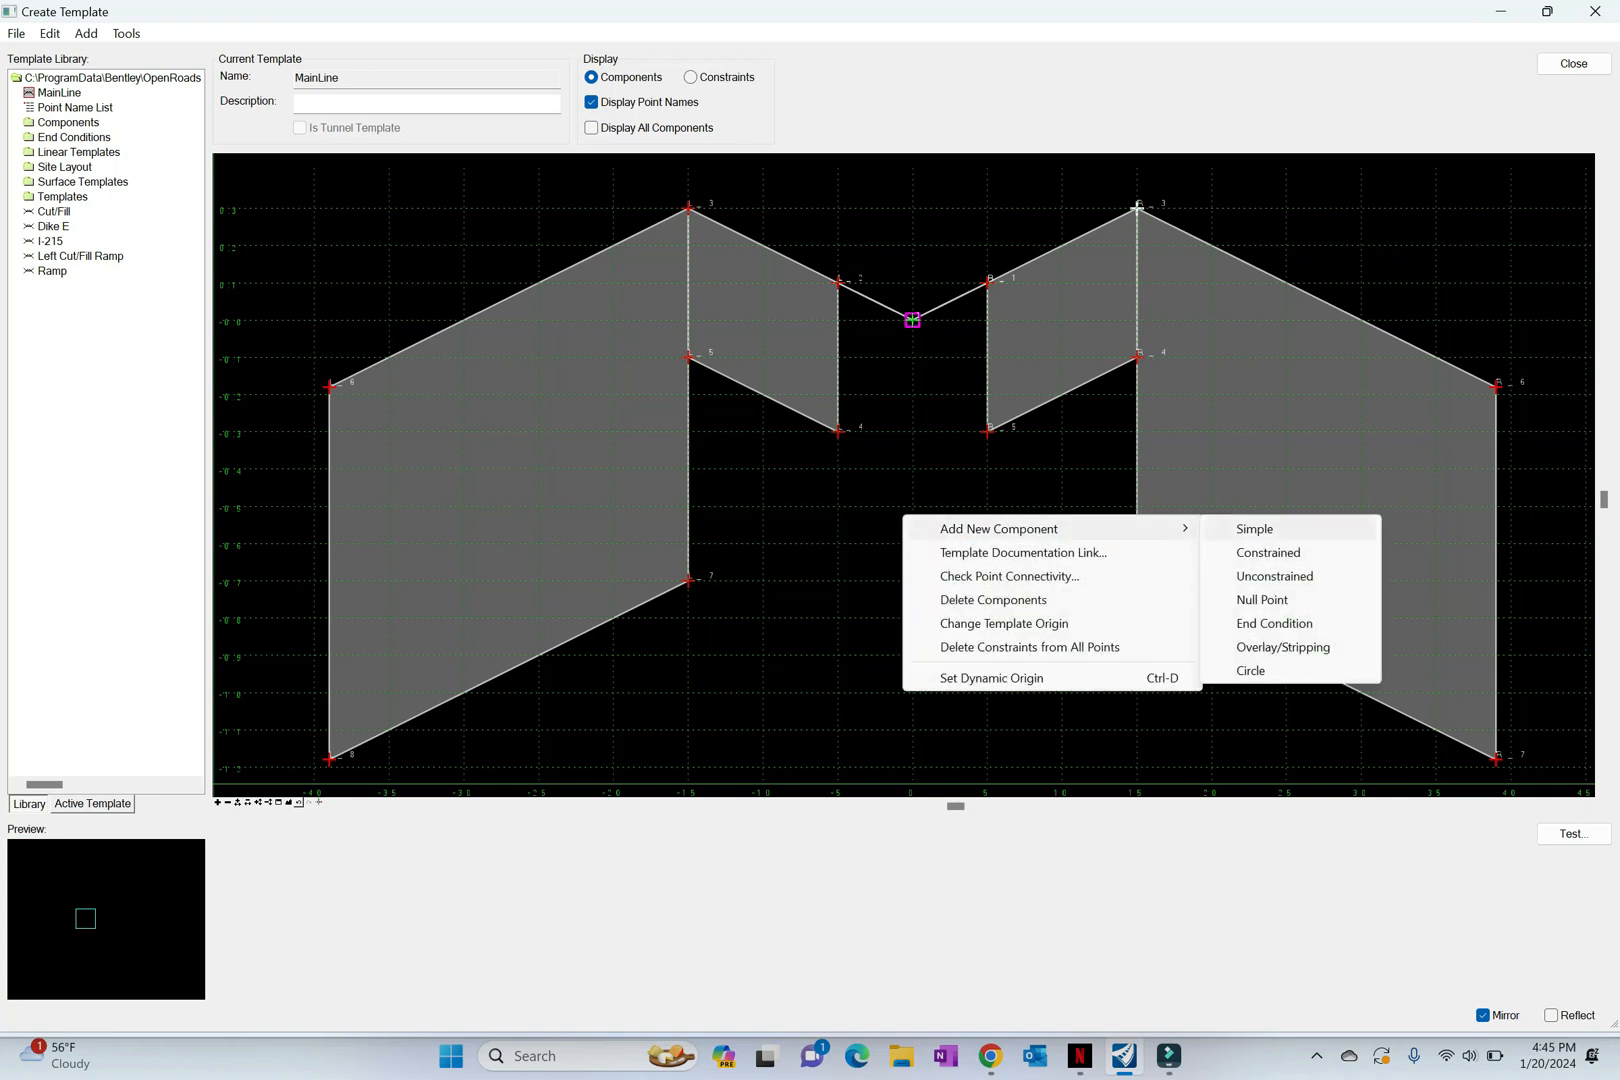
left_click(1255, 528)
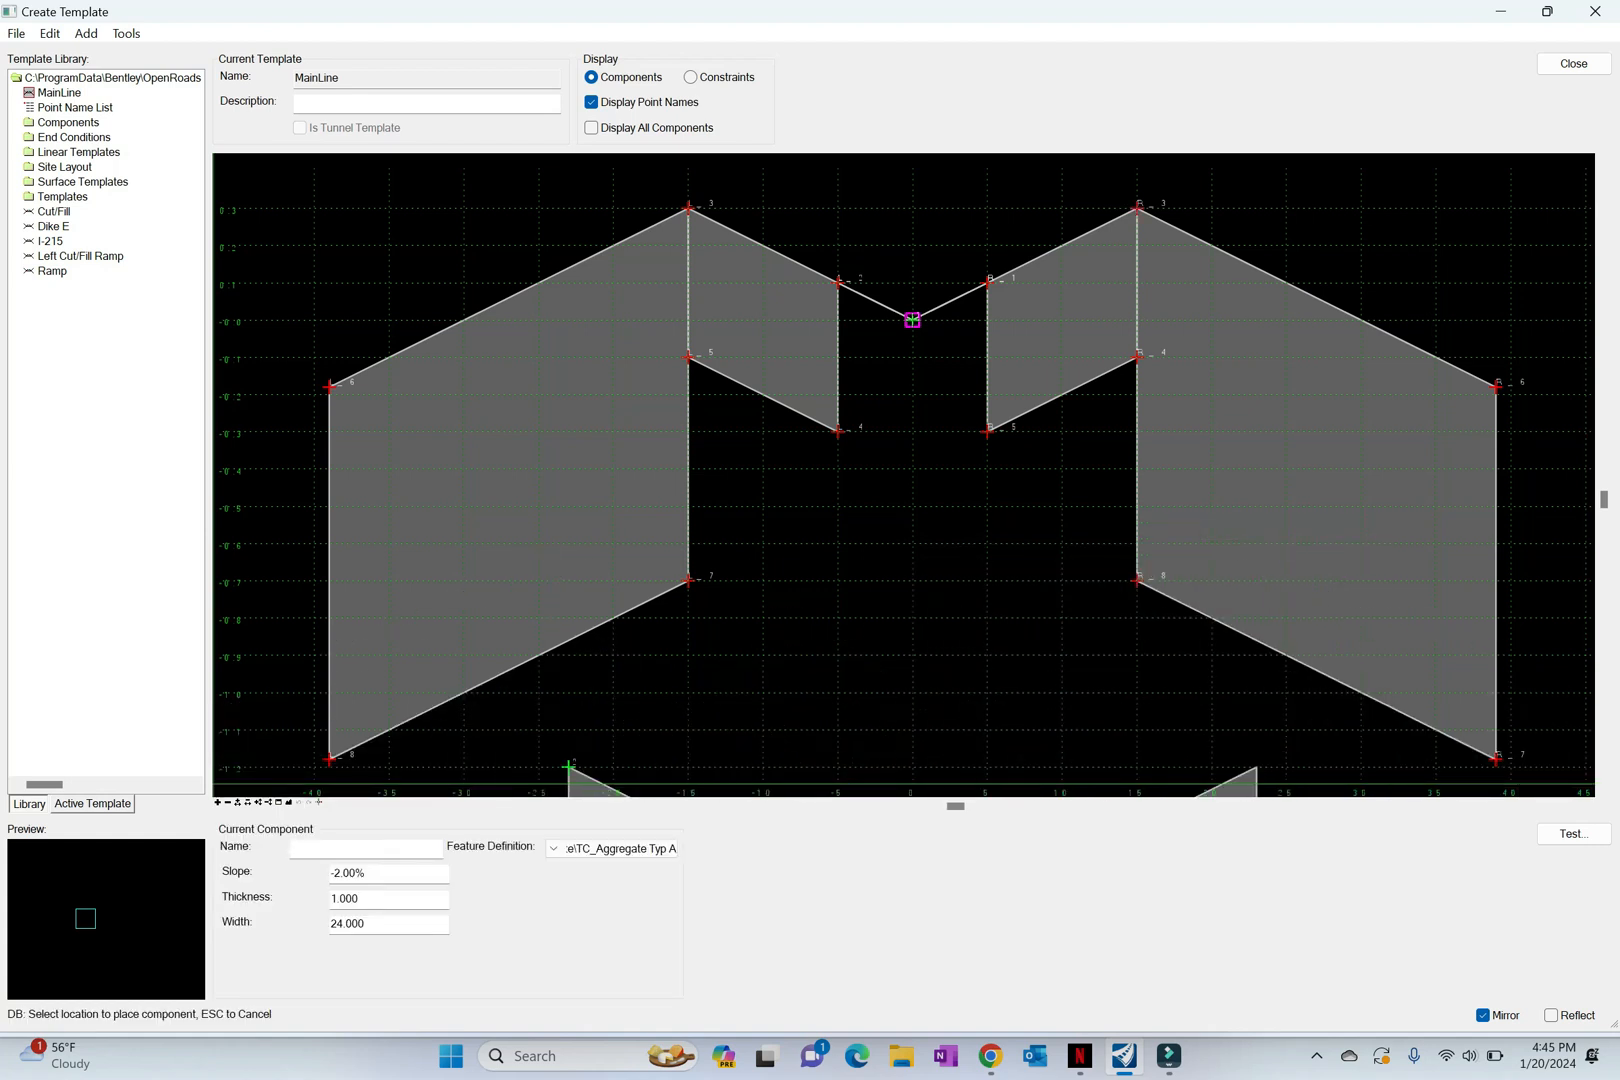
type("OutsideShoulder")
Step: Give OutsideShoulder a slope of -5.00%, thickness of 0.4 and width of 10, and place it mirrored at the outer top point of the lanes
left_click(341, 873)
key("BackSpace")
type("5")
key("Tab")
type(".4")
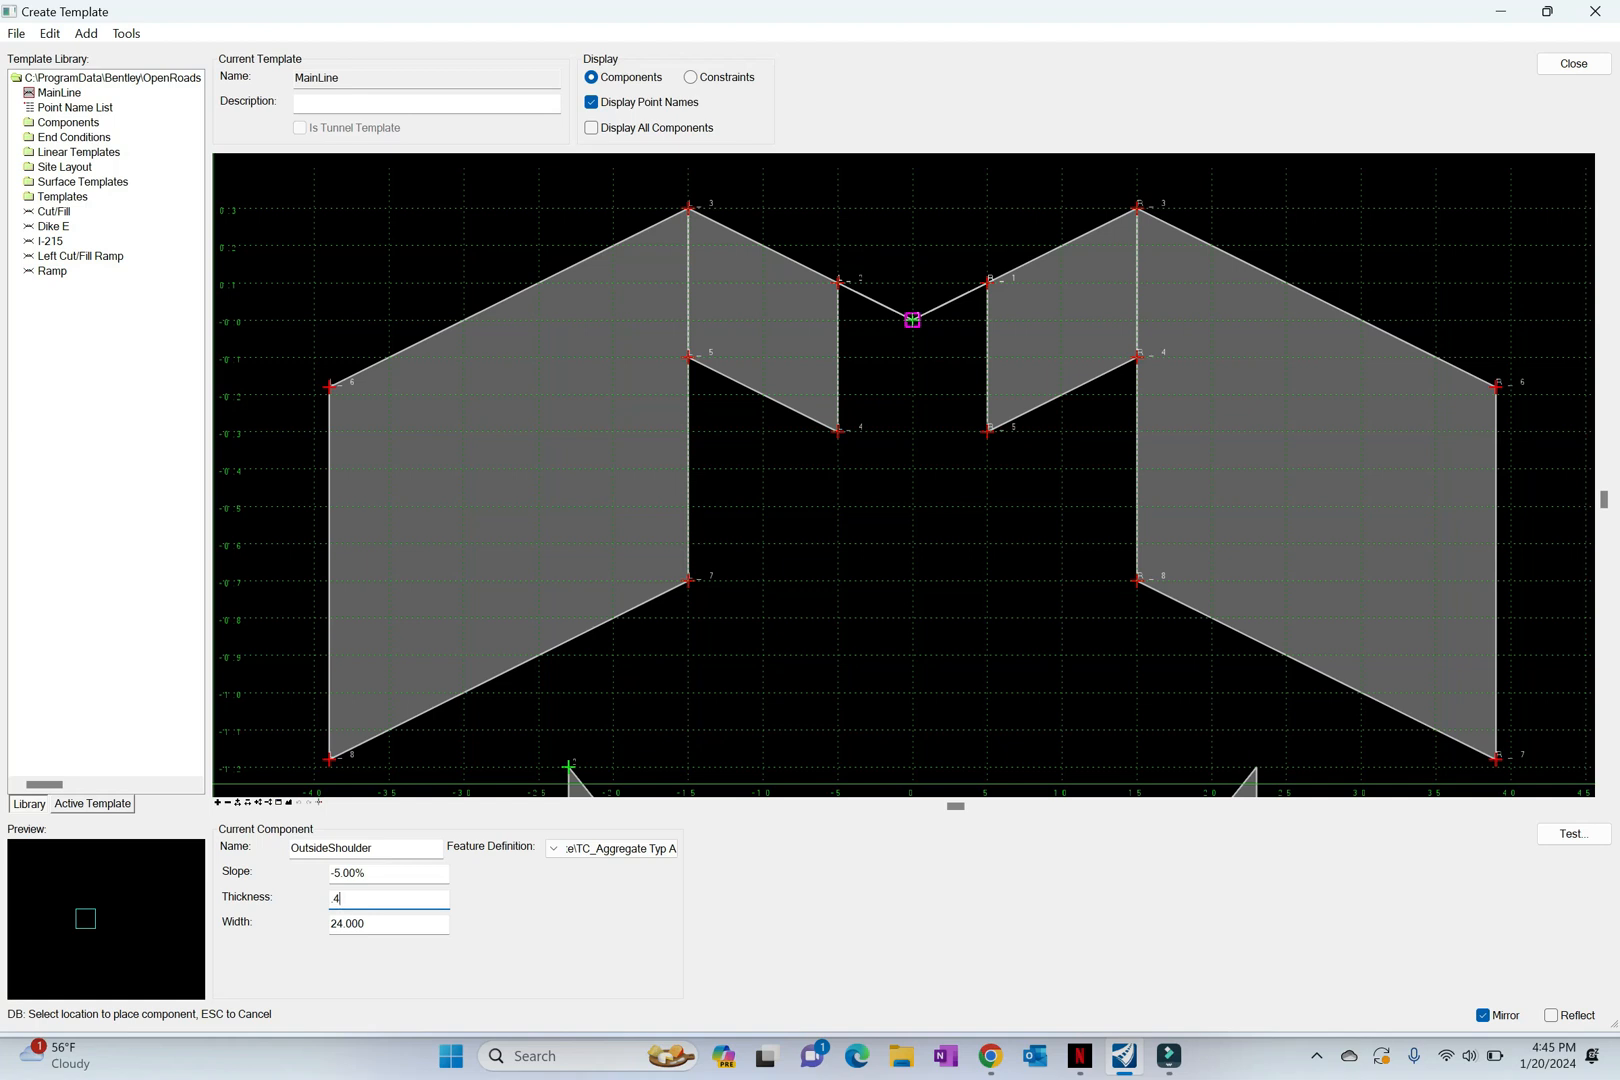
key("Tab")
type("10")
key("Tab")
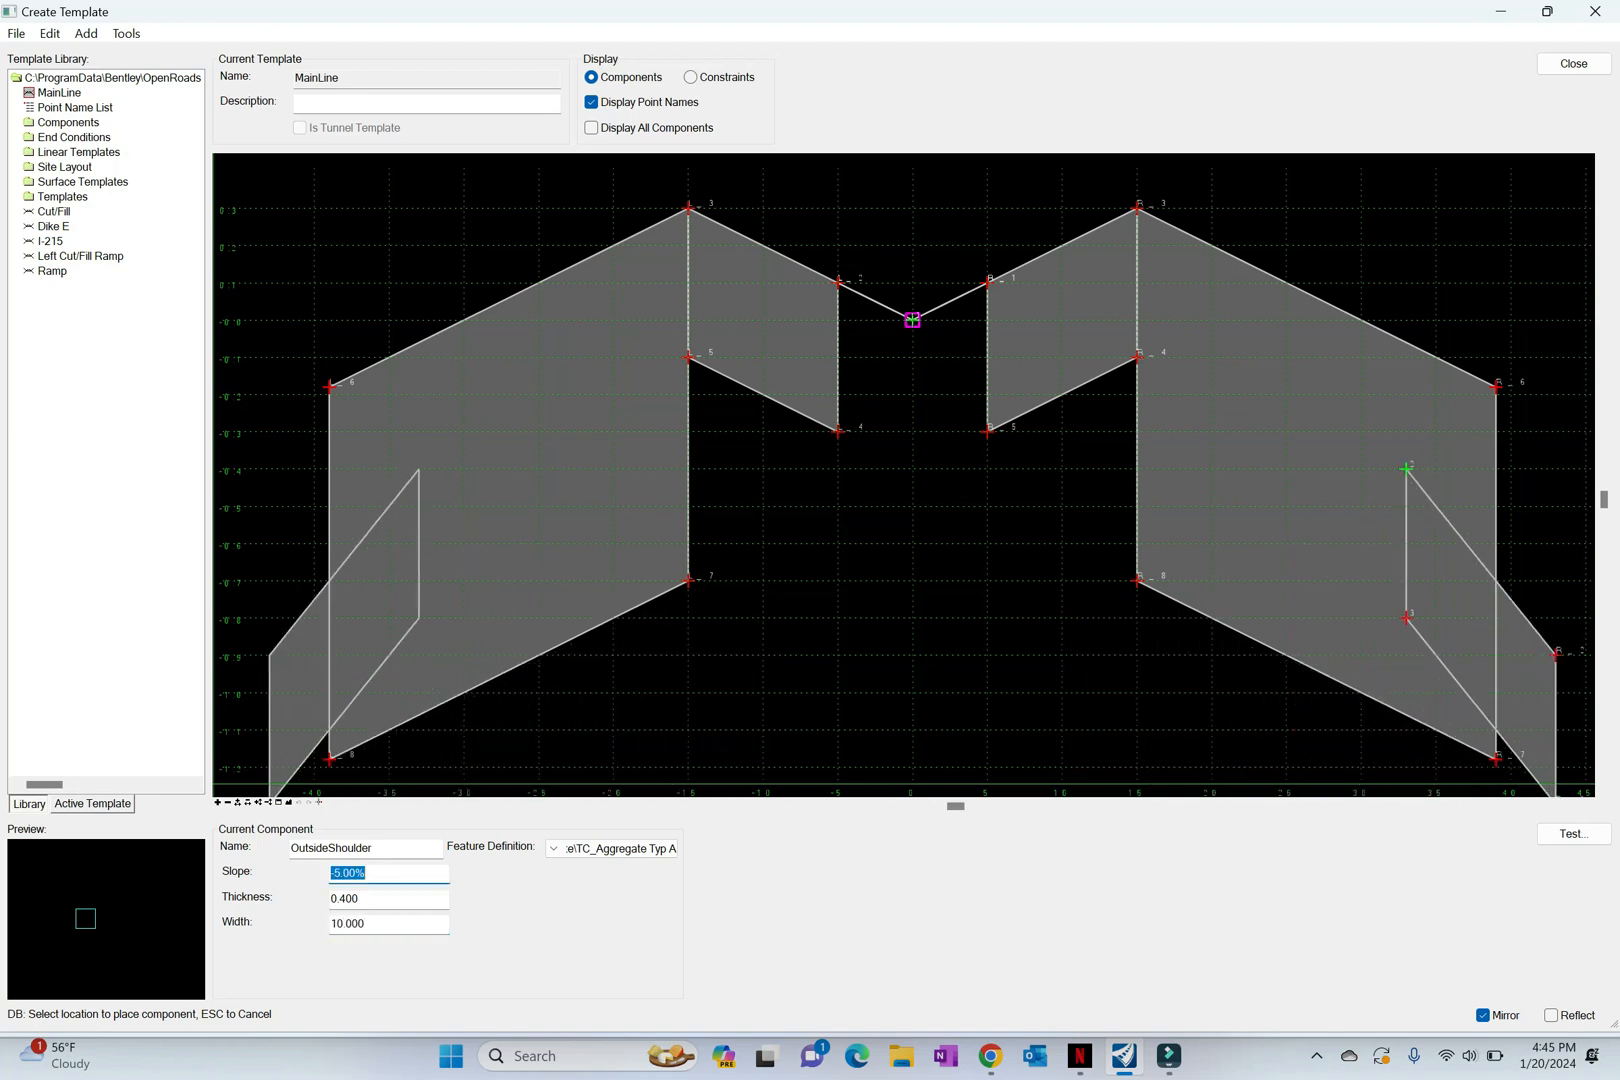
left_click(1495, 385)
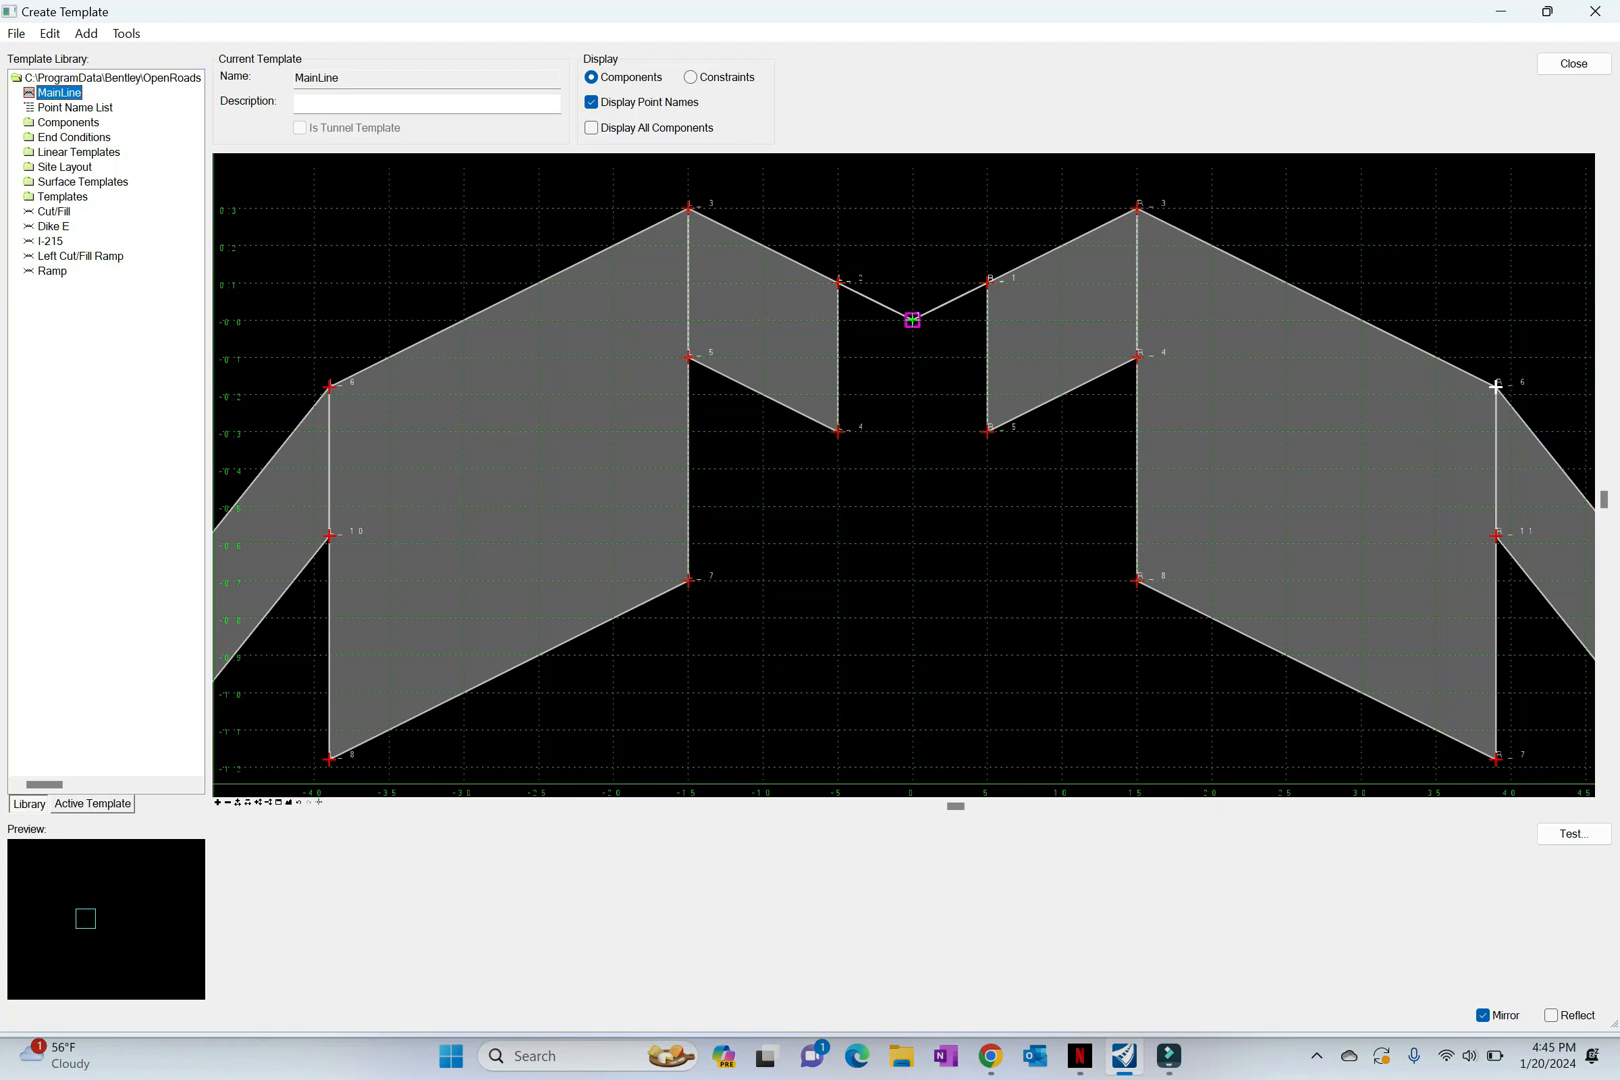
left_click(289, 802)
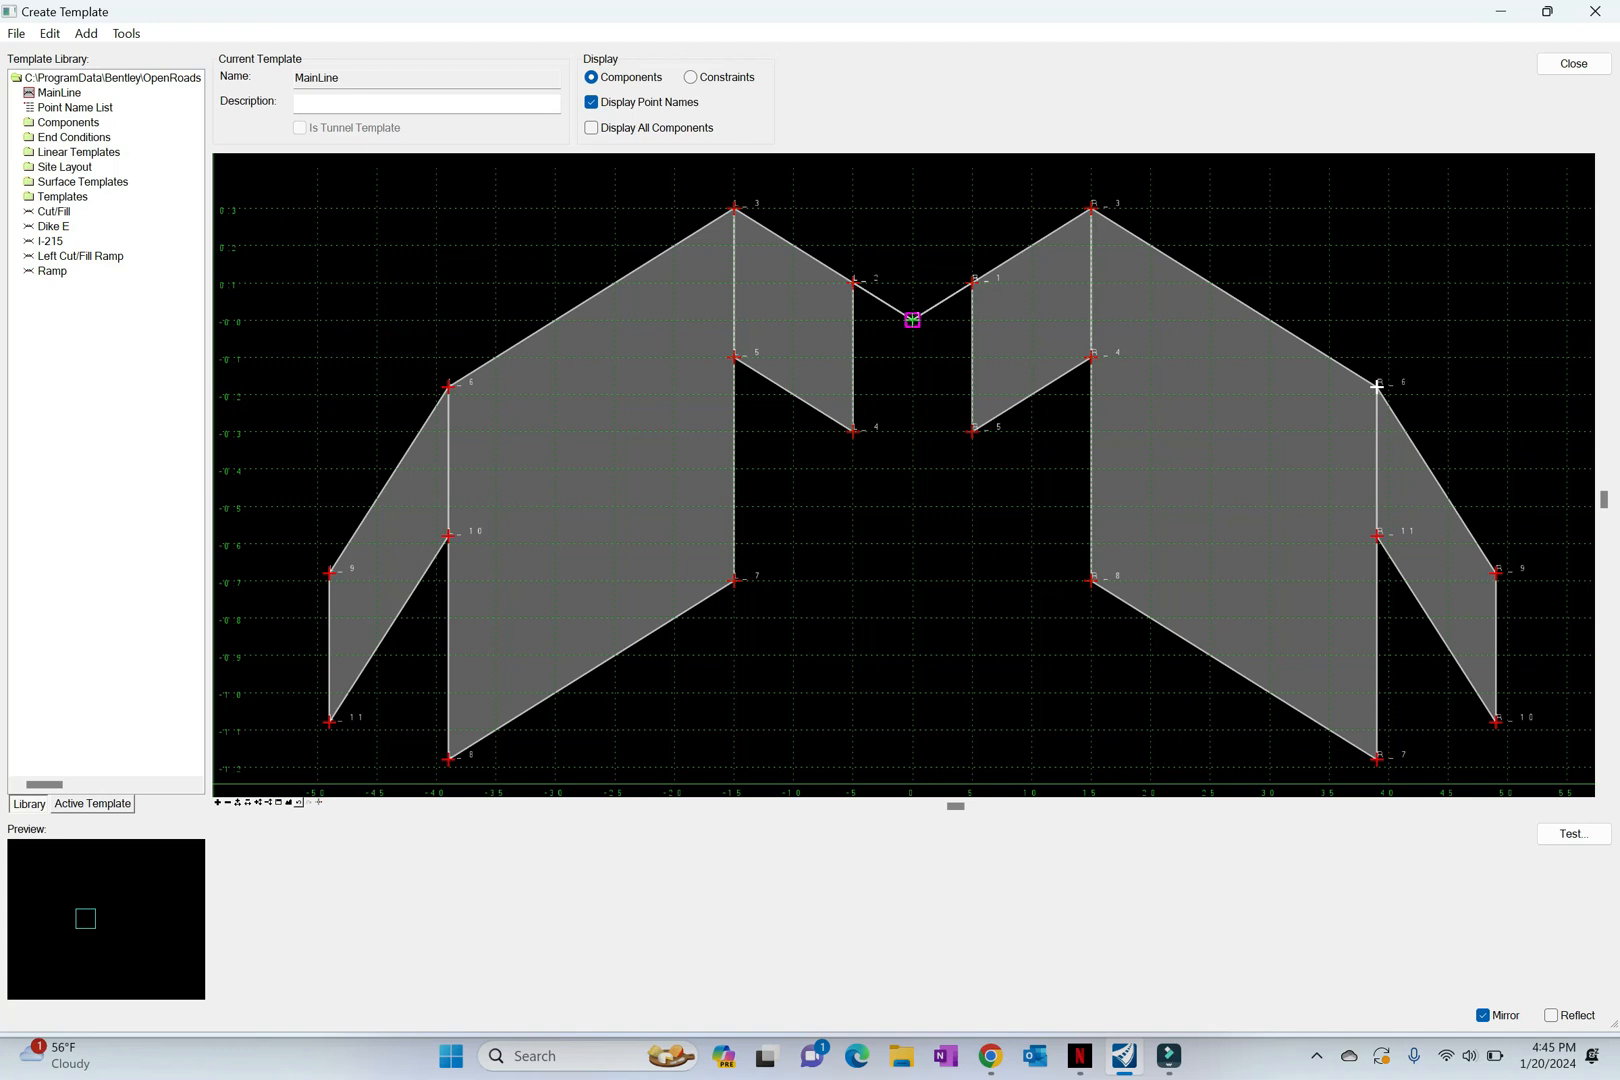
Step: Rename the centre point at the template origin, where the two median slopes meet, as CL
scroll(1377, 385, "up", 2)
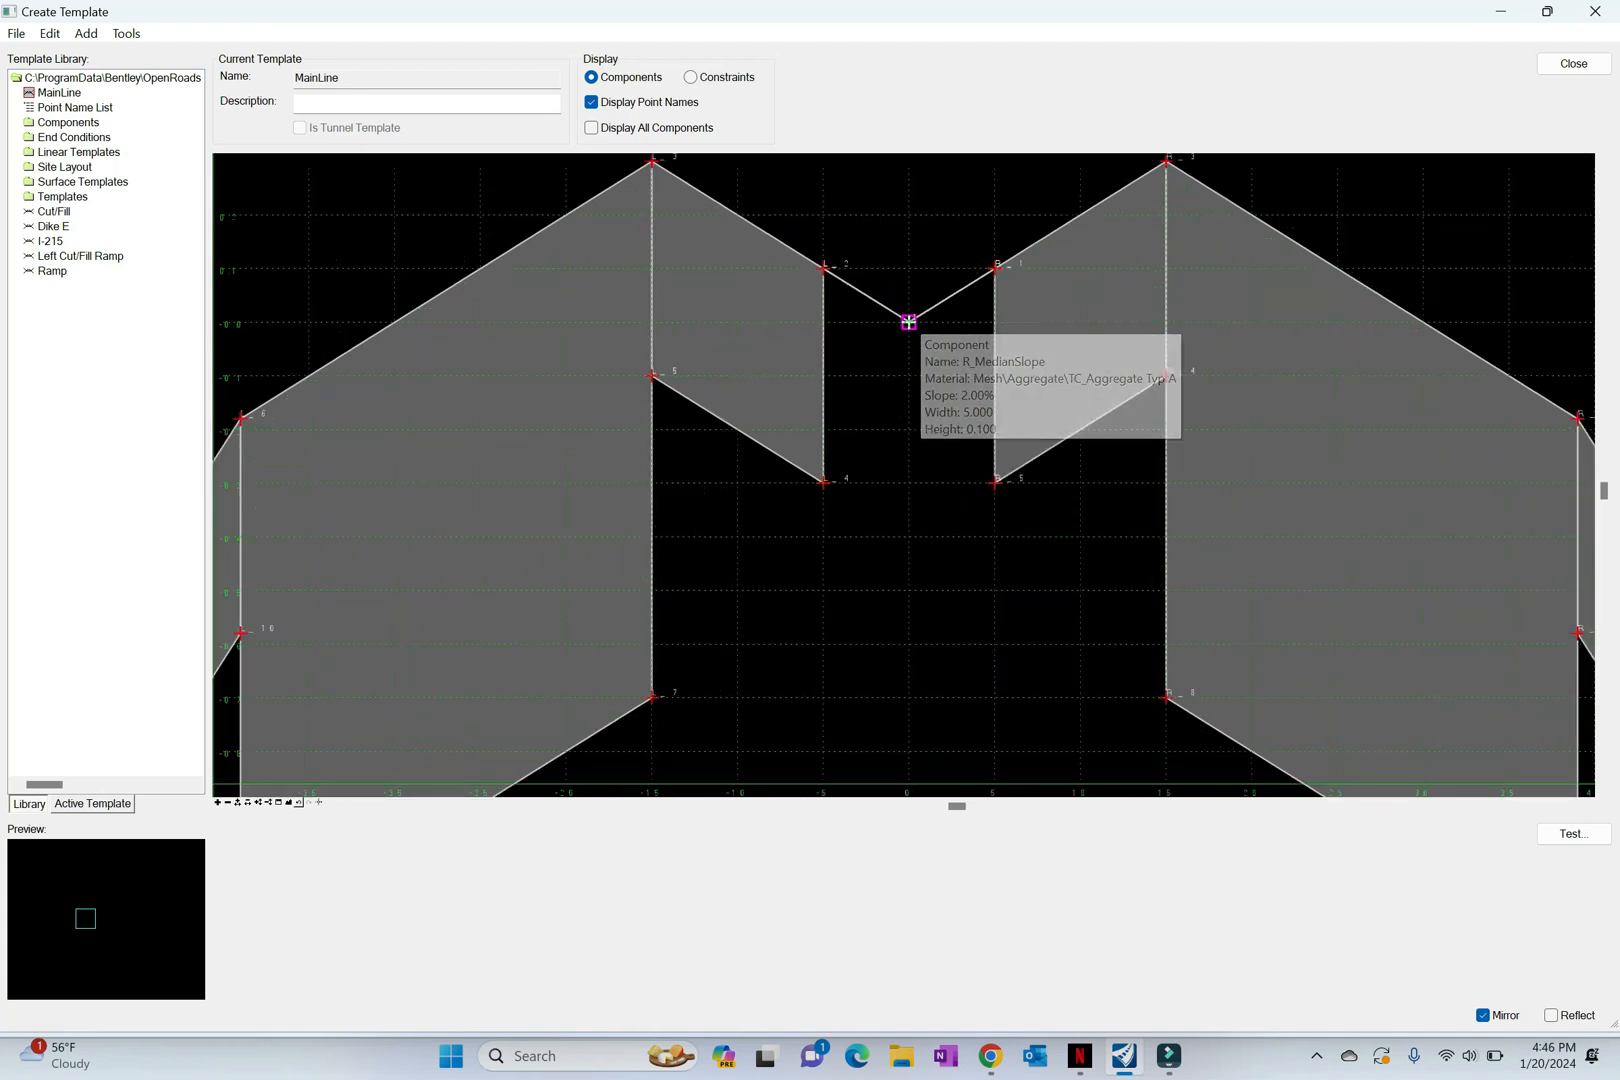
left_click(908, 321)
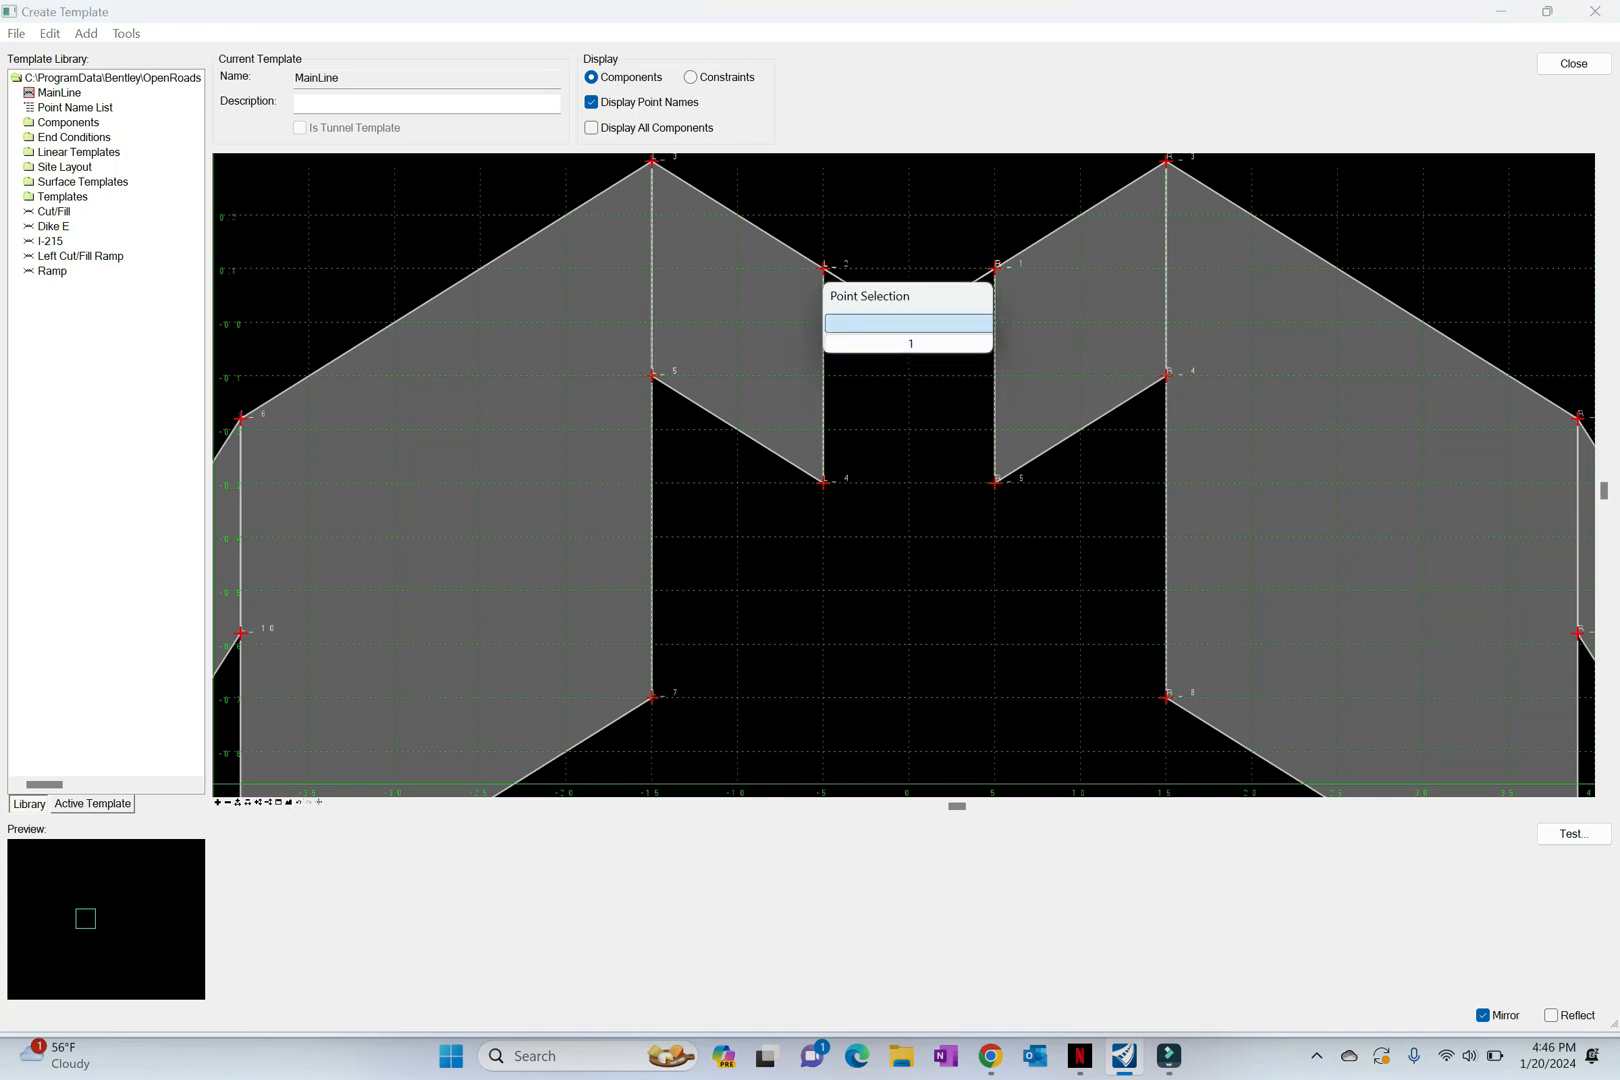
left_click(908, 322)
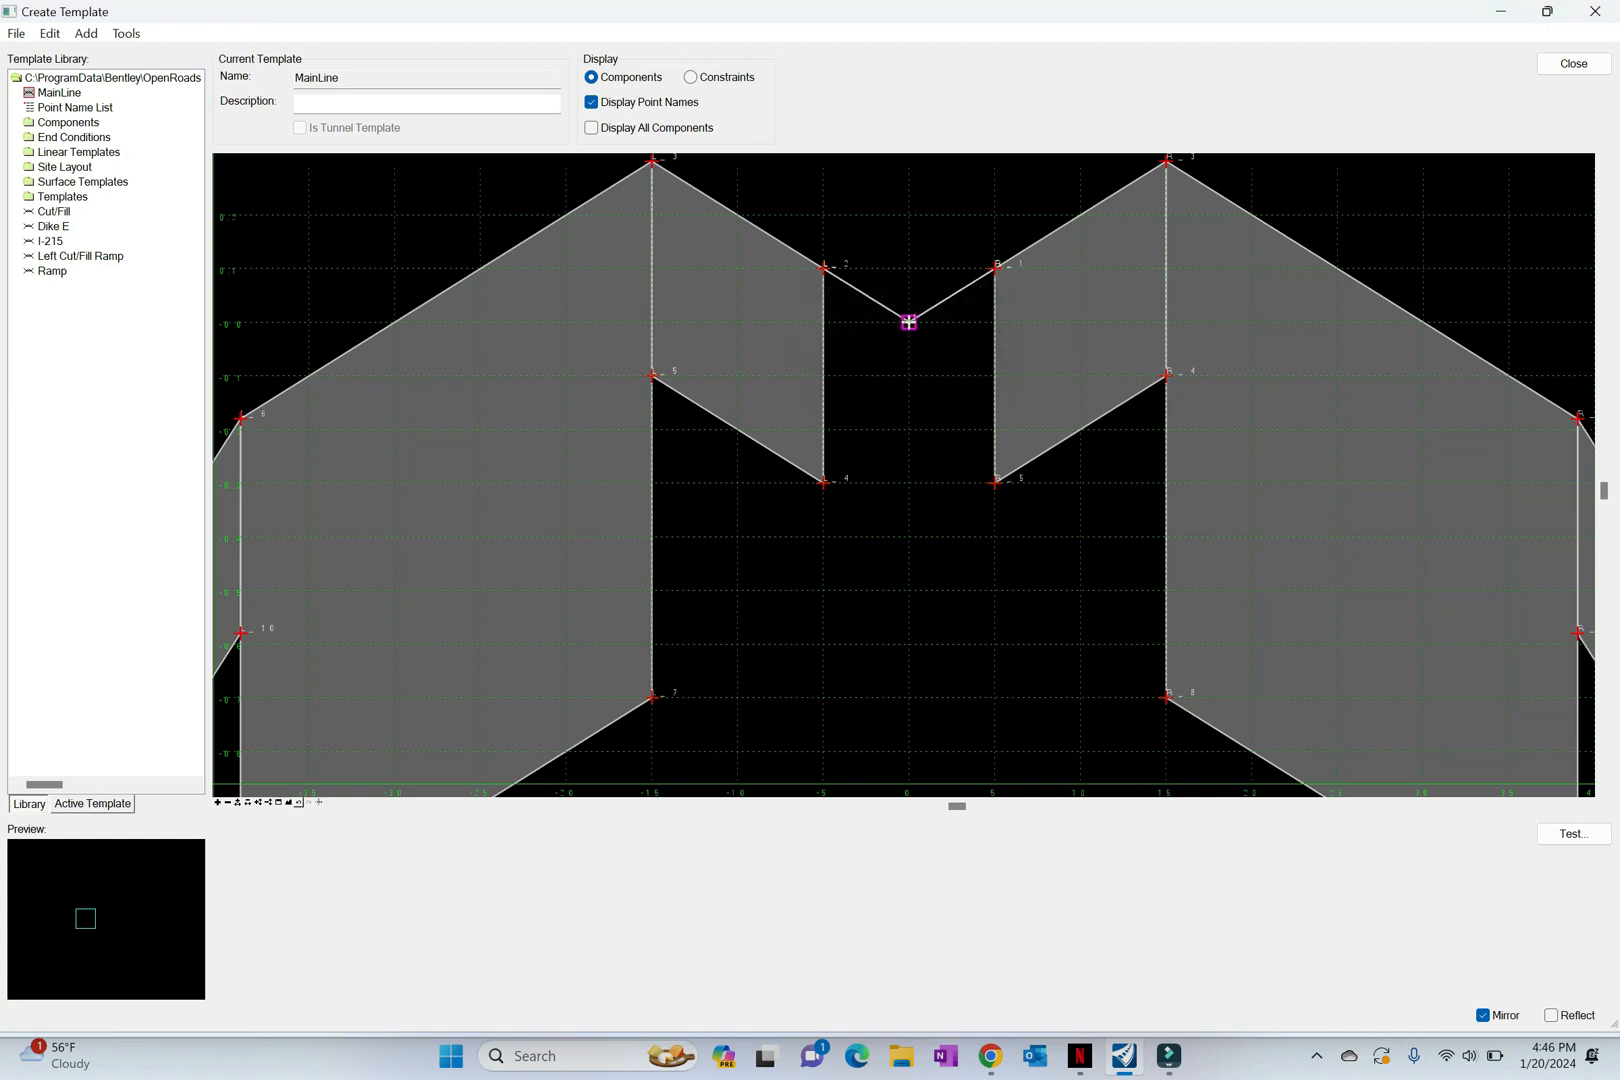
double_click(908, 321)
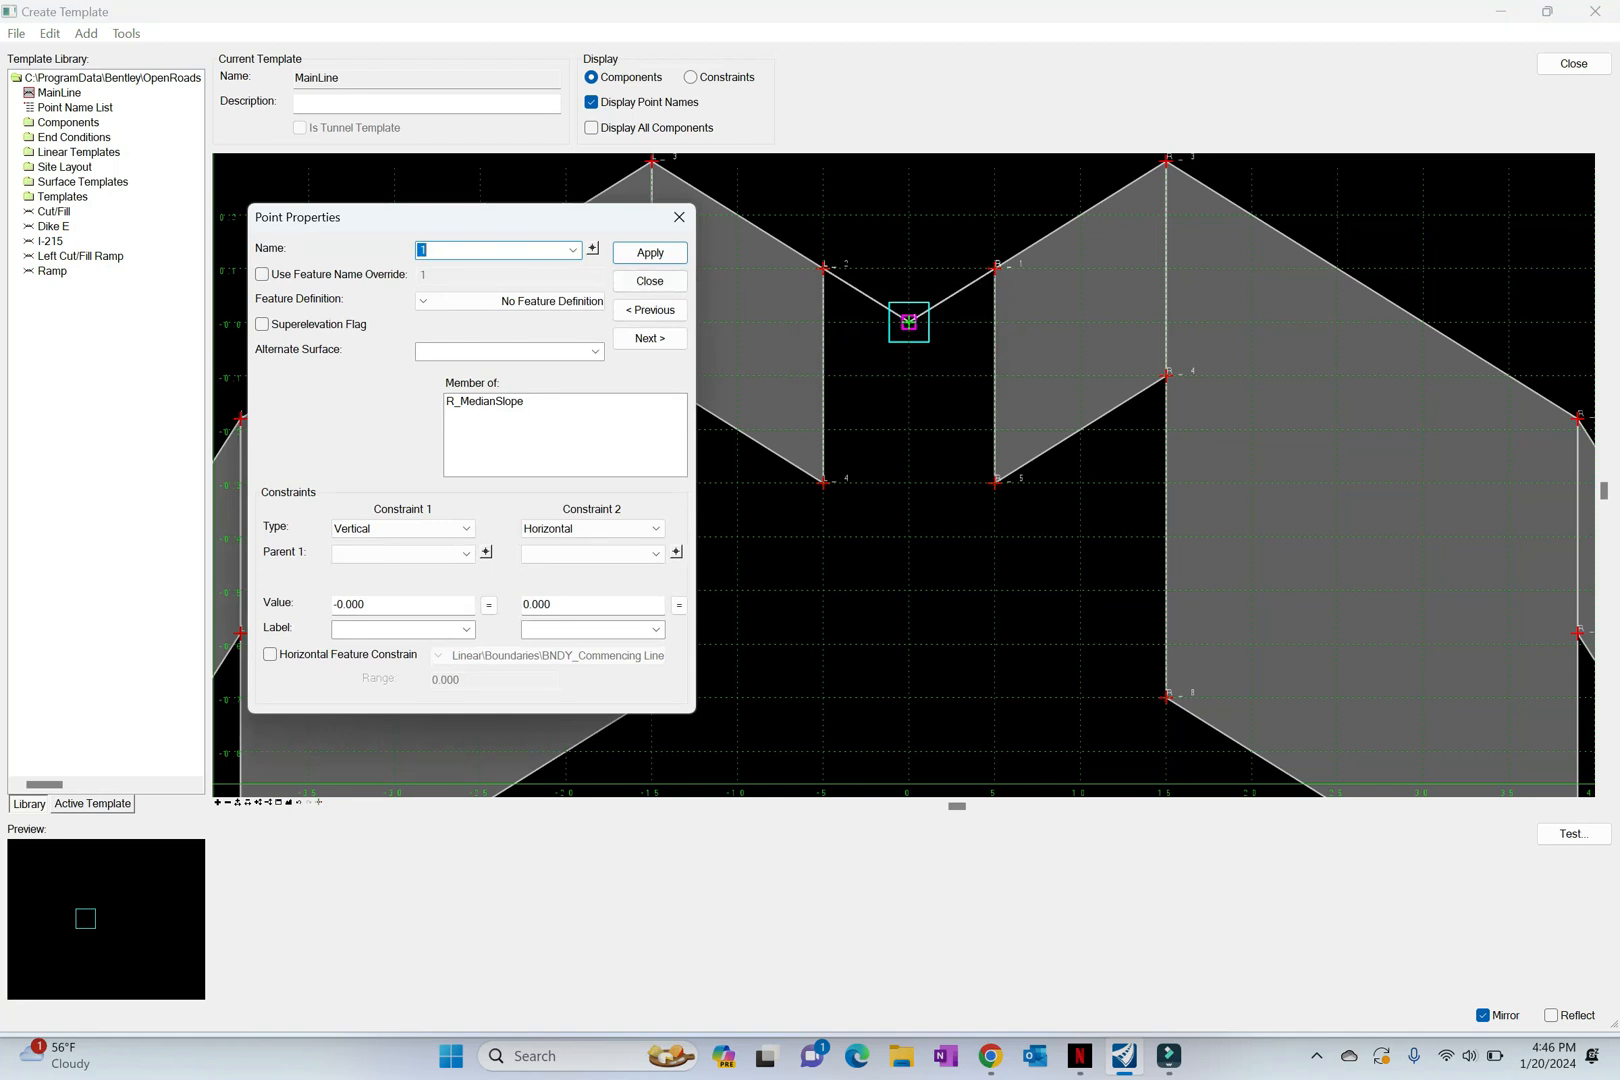
type("CL")
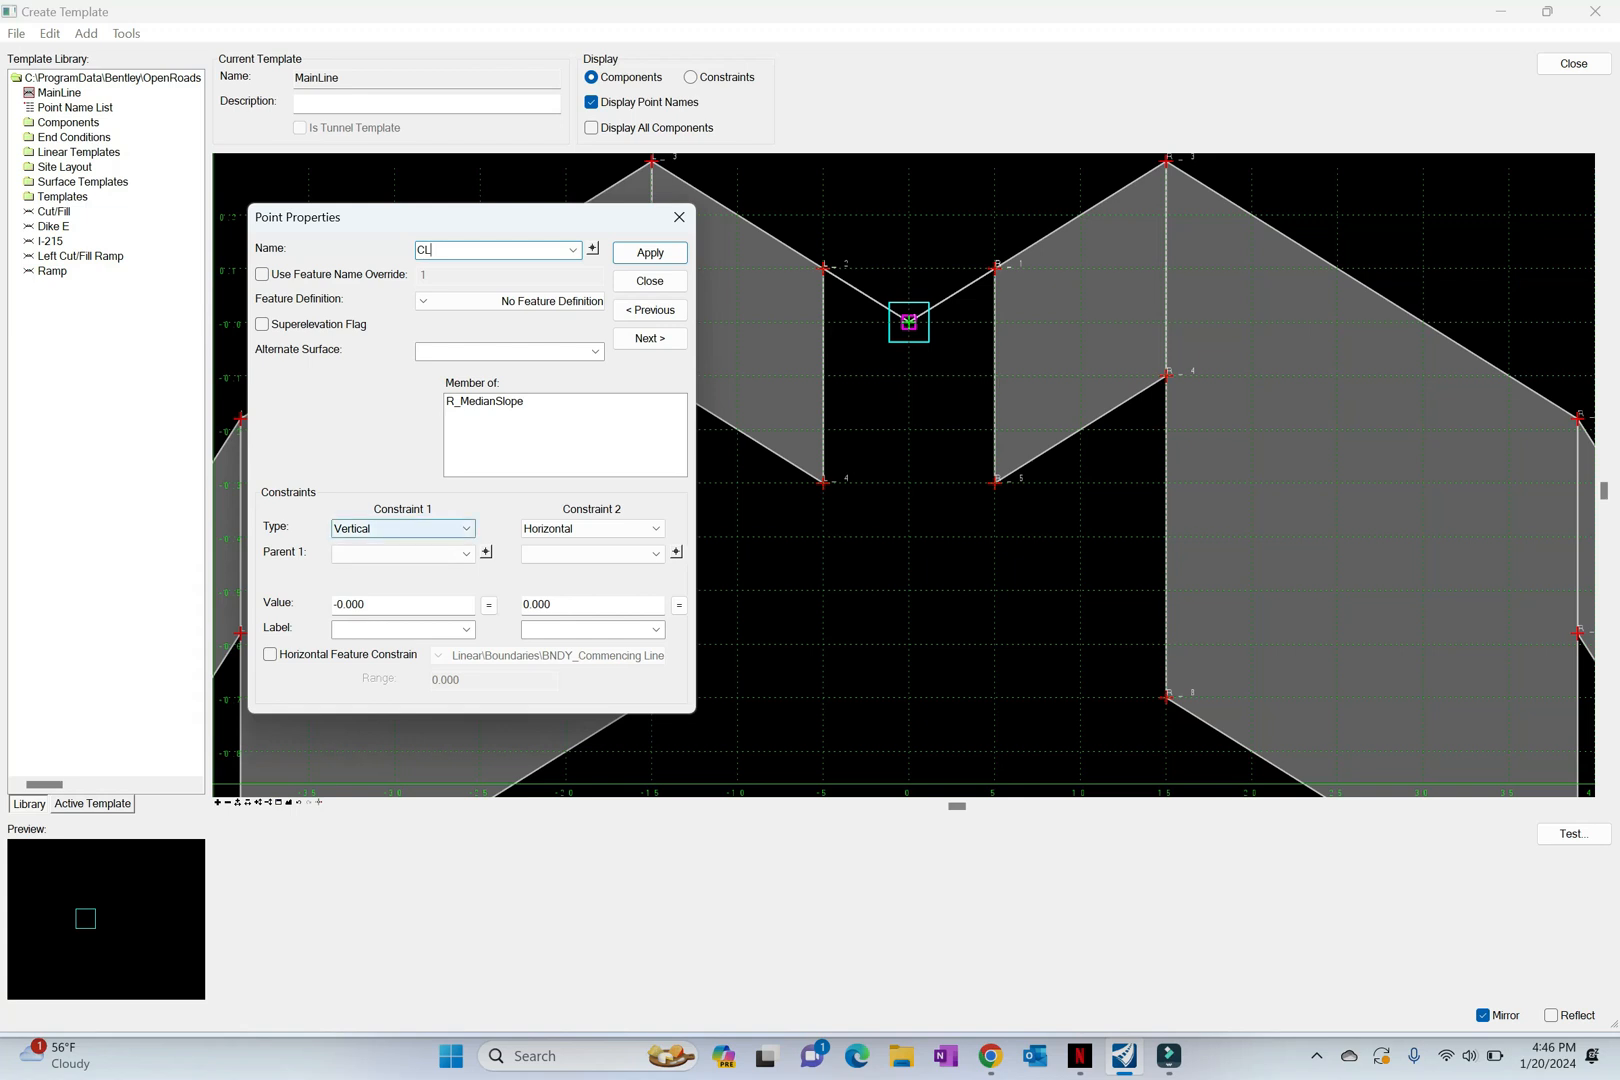
Step: Set both constraints of the CL point to None and apply the point properties
left_click(430, 528)
left_click(347, 545)
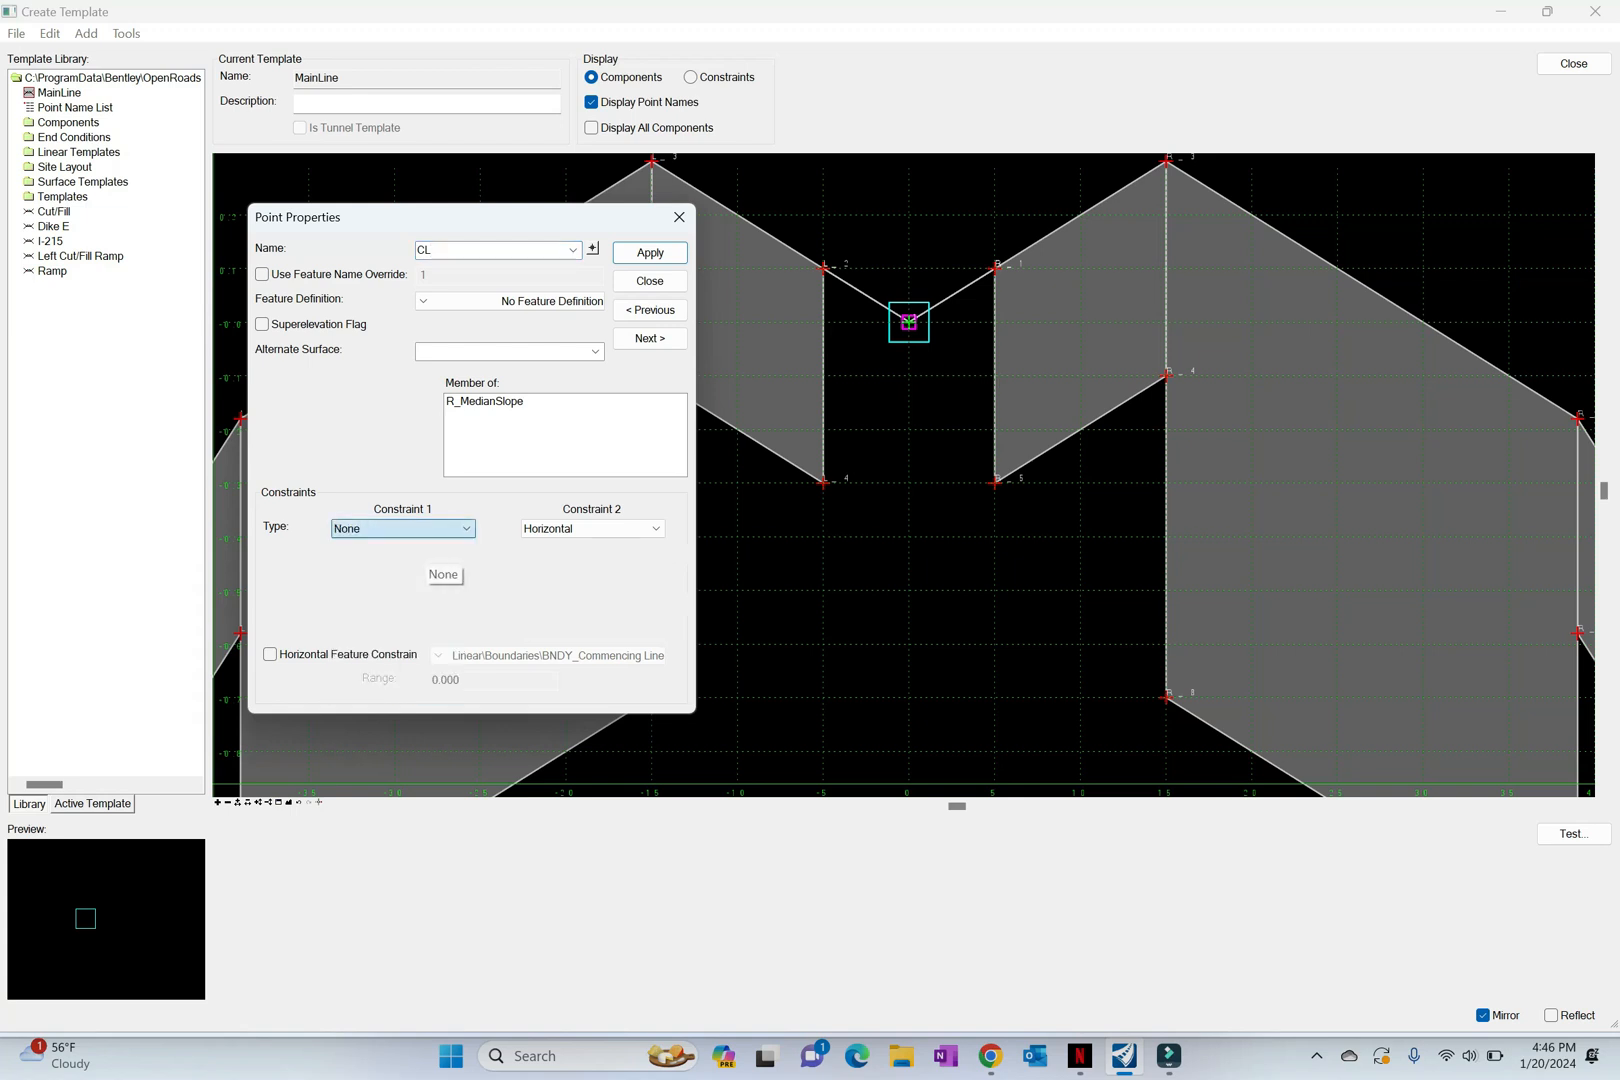
left_click(592, 528)
left_click(560, 546)
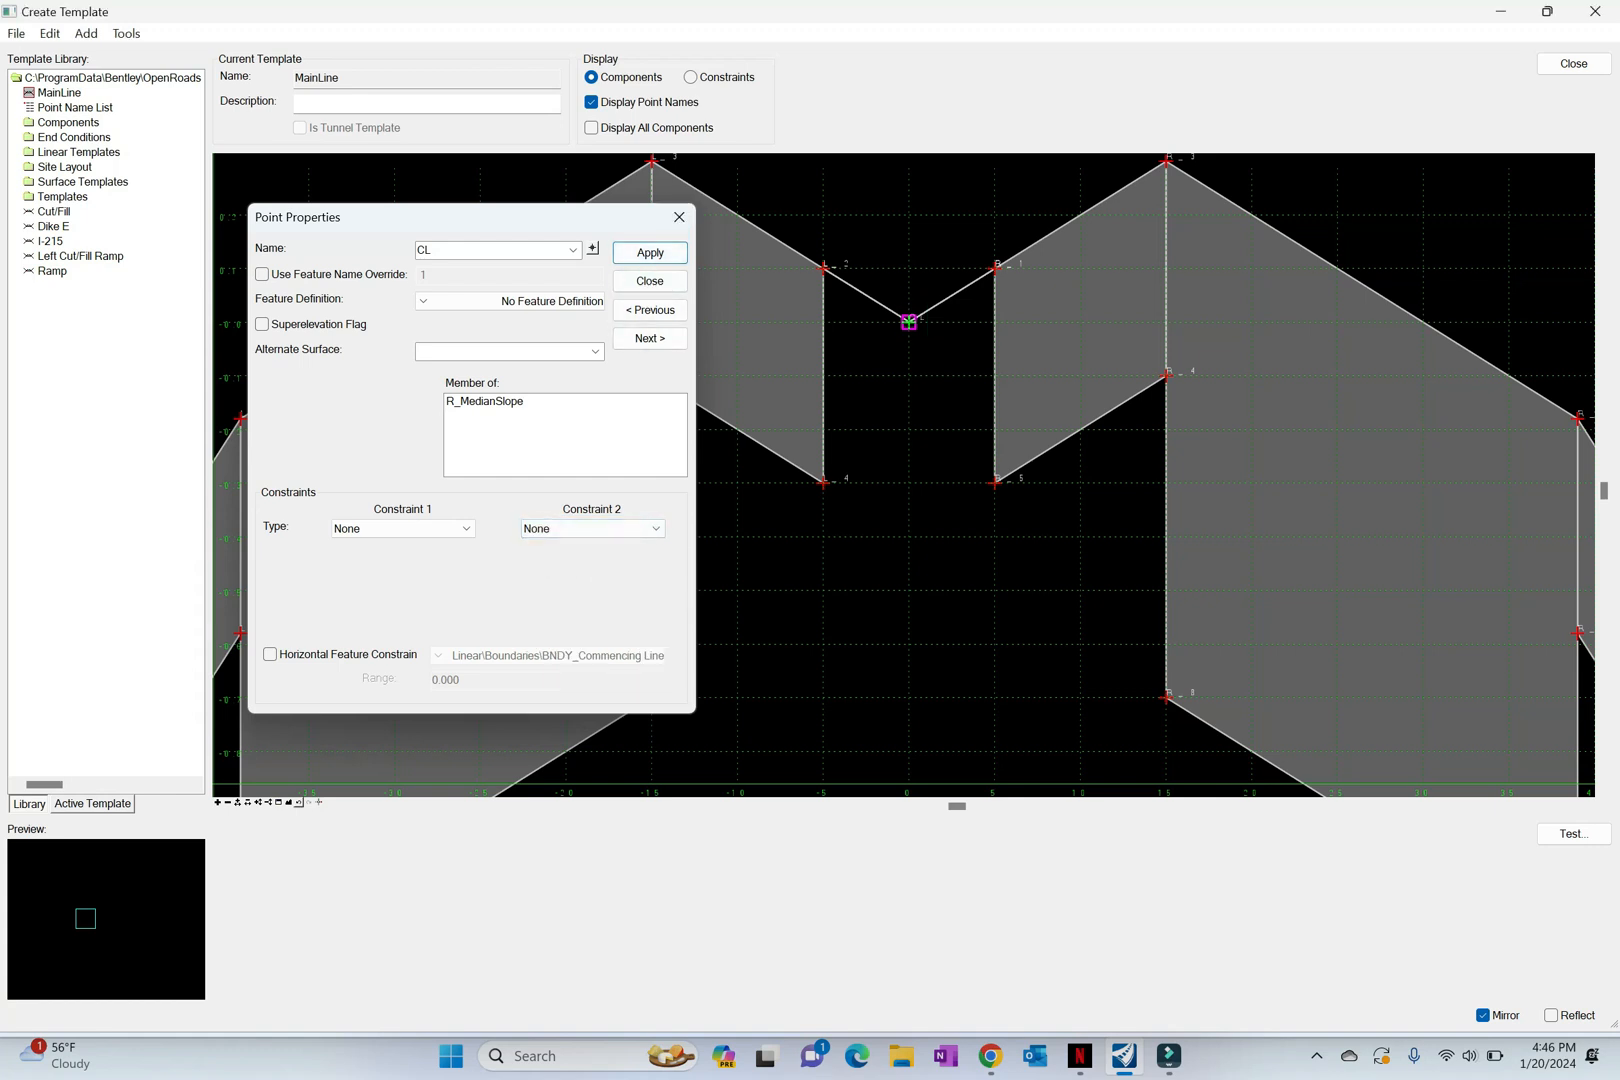
left_click(679, 217)
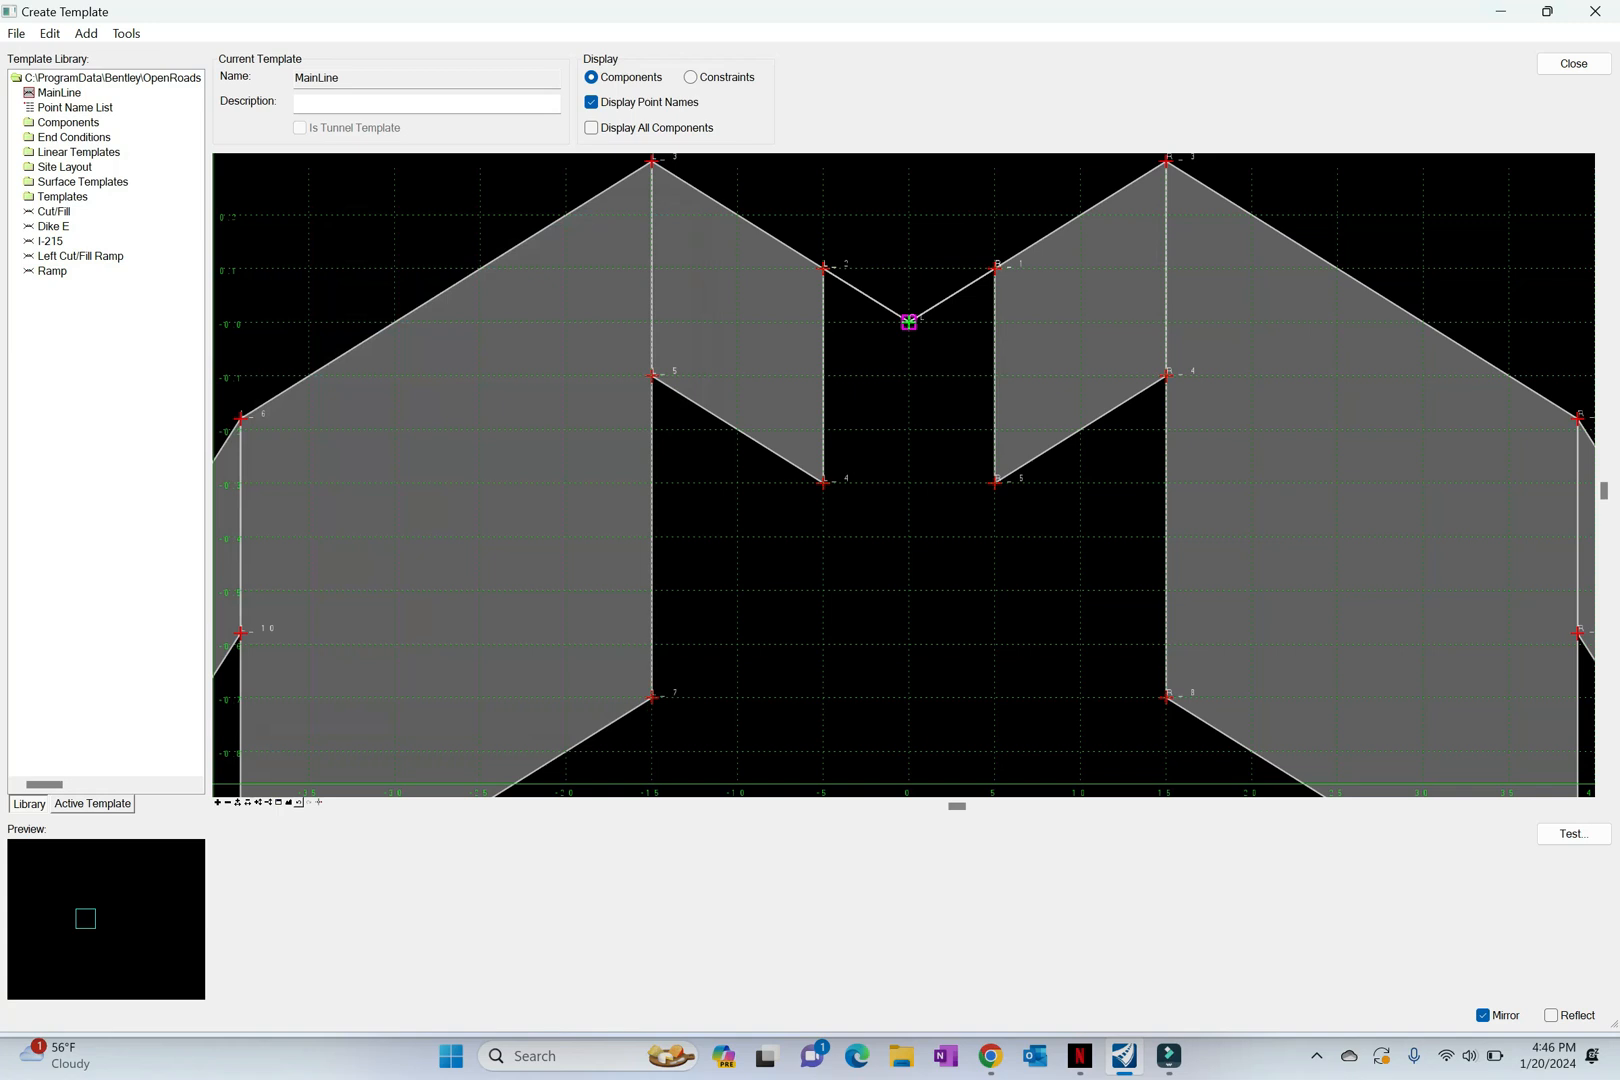
left_click(288, 802)
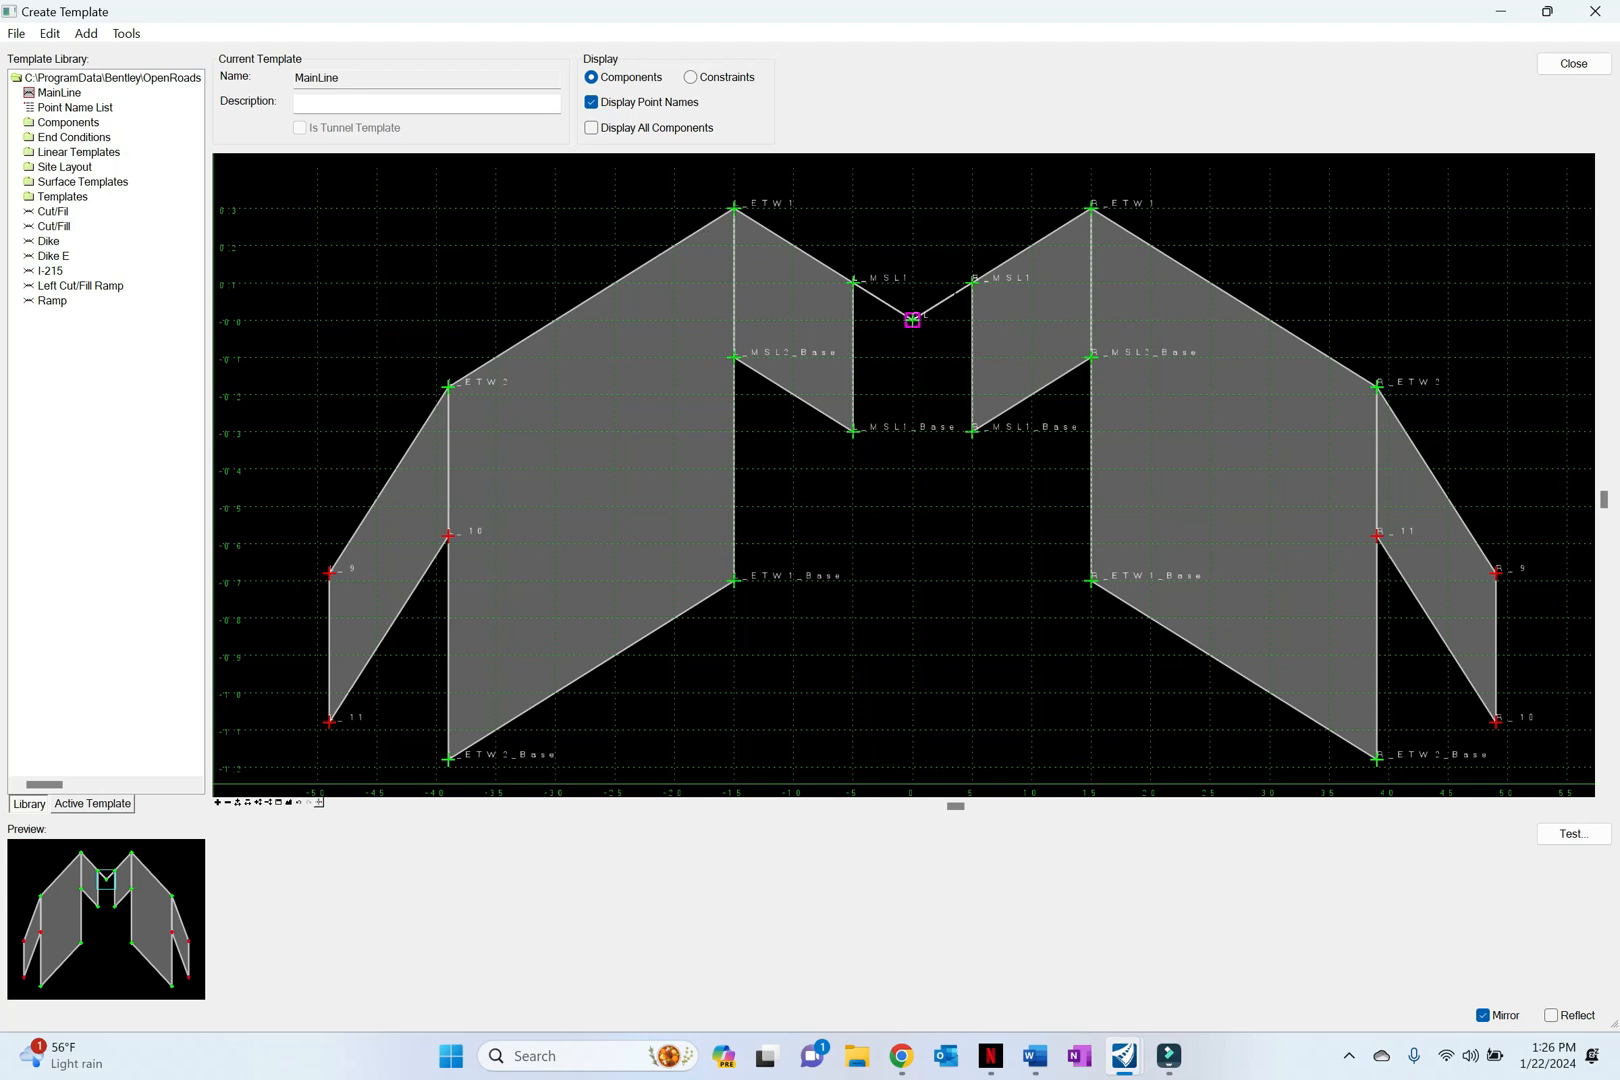
Step: Review the names, memberships and constraints of the median shoulder points R_MSL1, R_ETW1, R_MSL2_Base and R_MSL1_Base
mouse_move(975, 287)
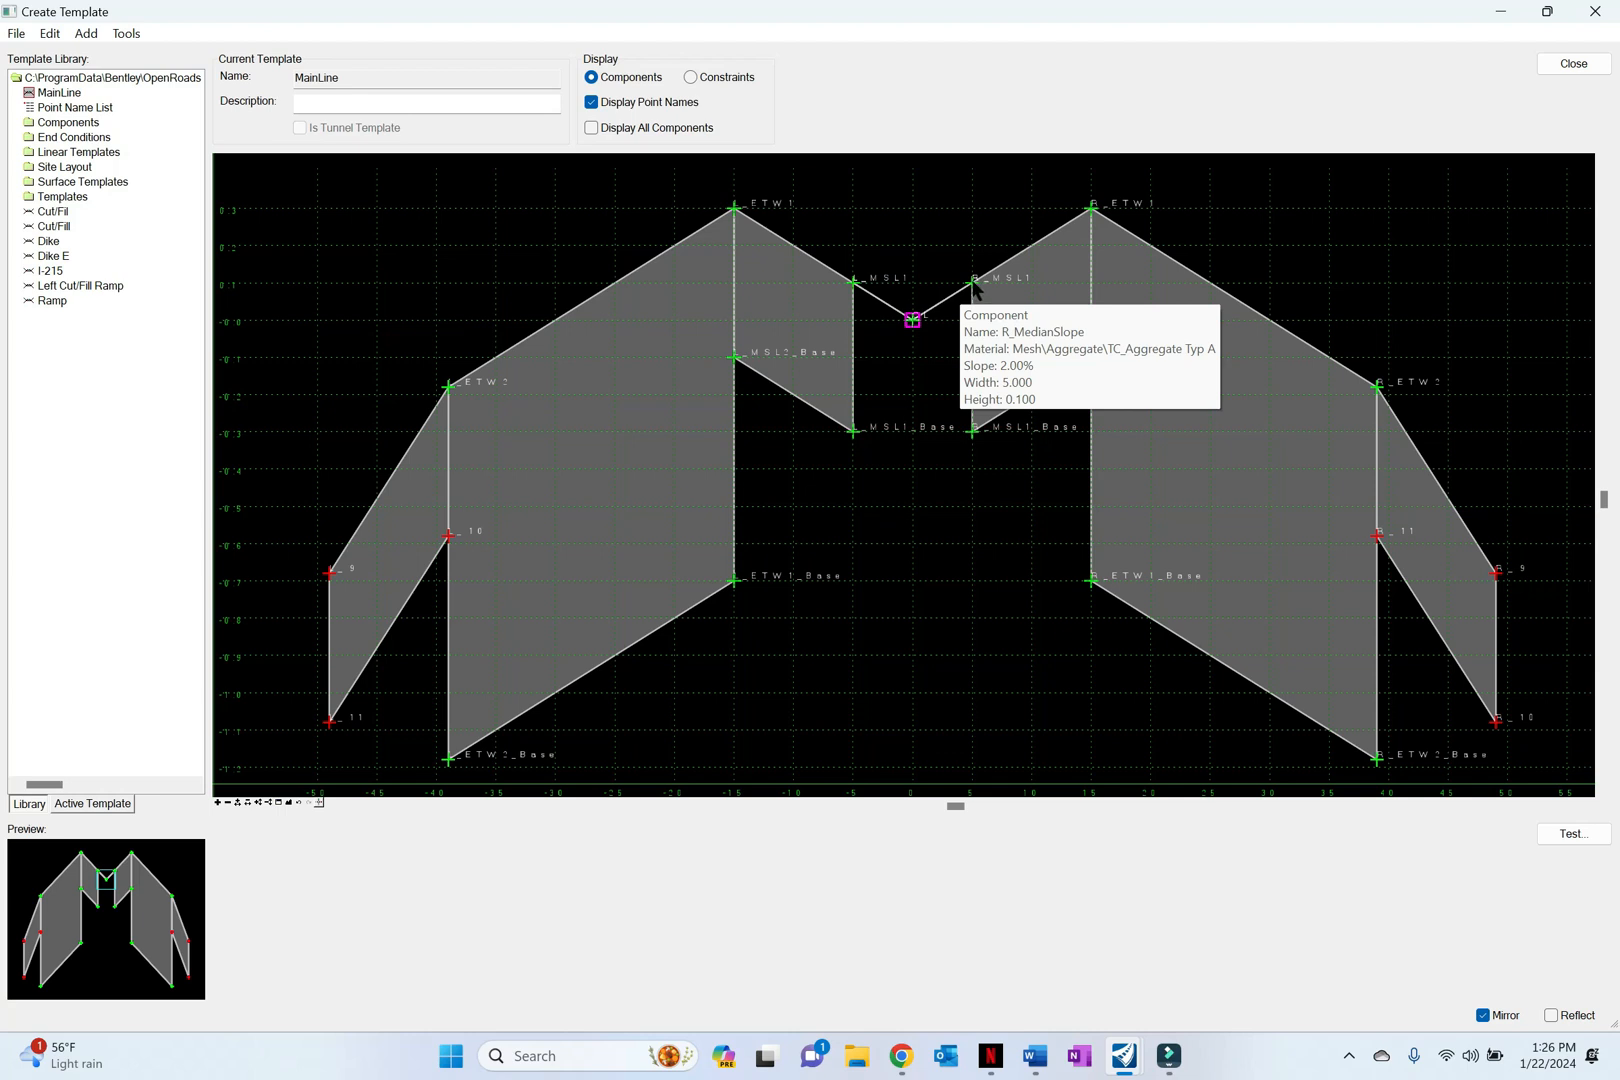
left_click(972, 289)
left_click(972, 305)
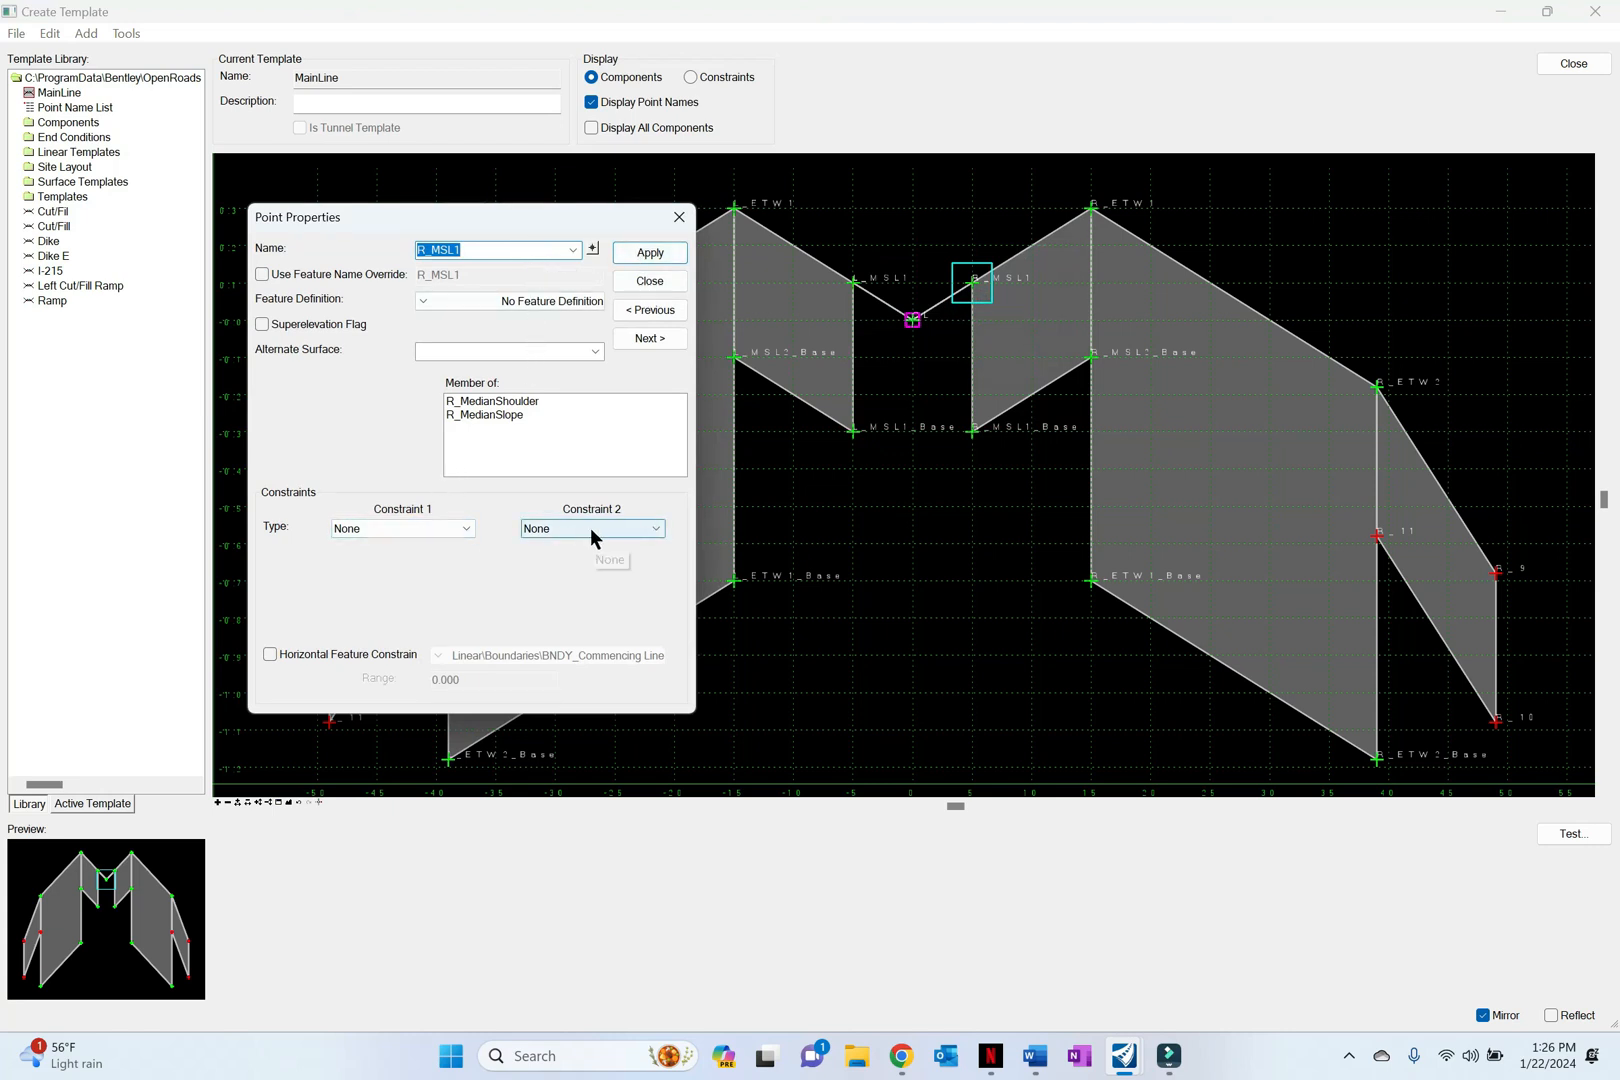
left_click(680, 219)
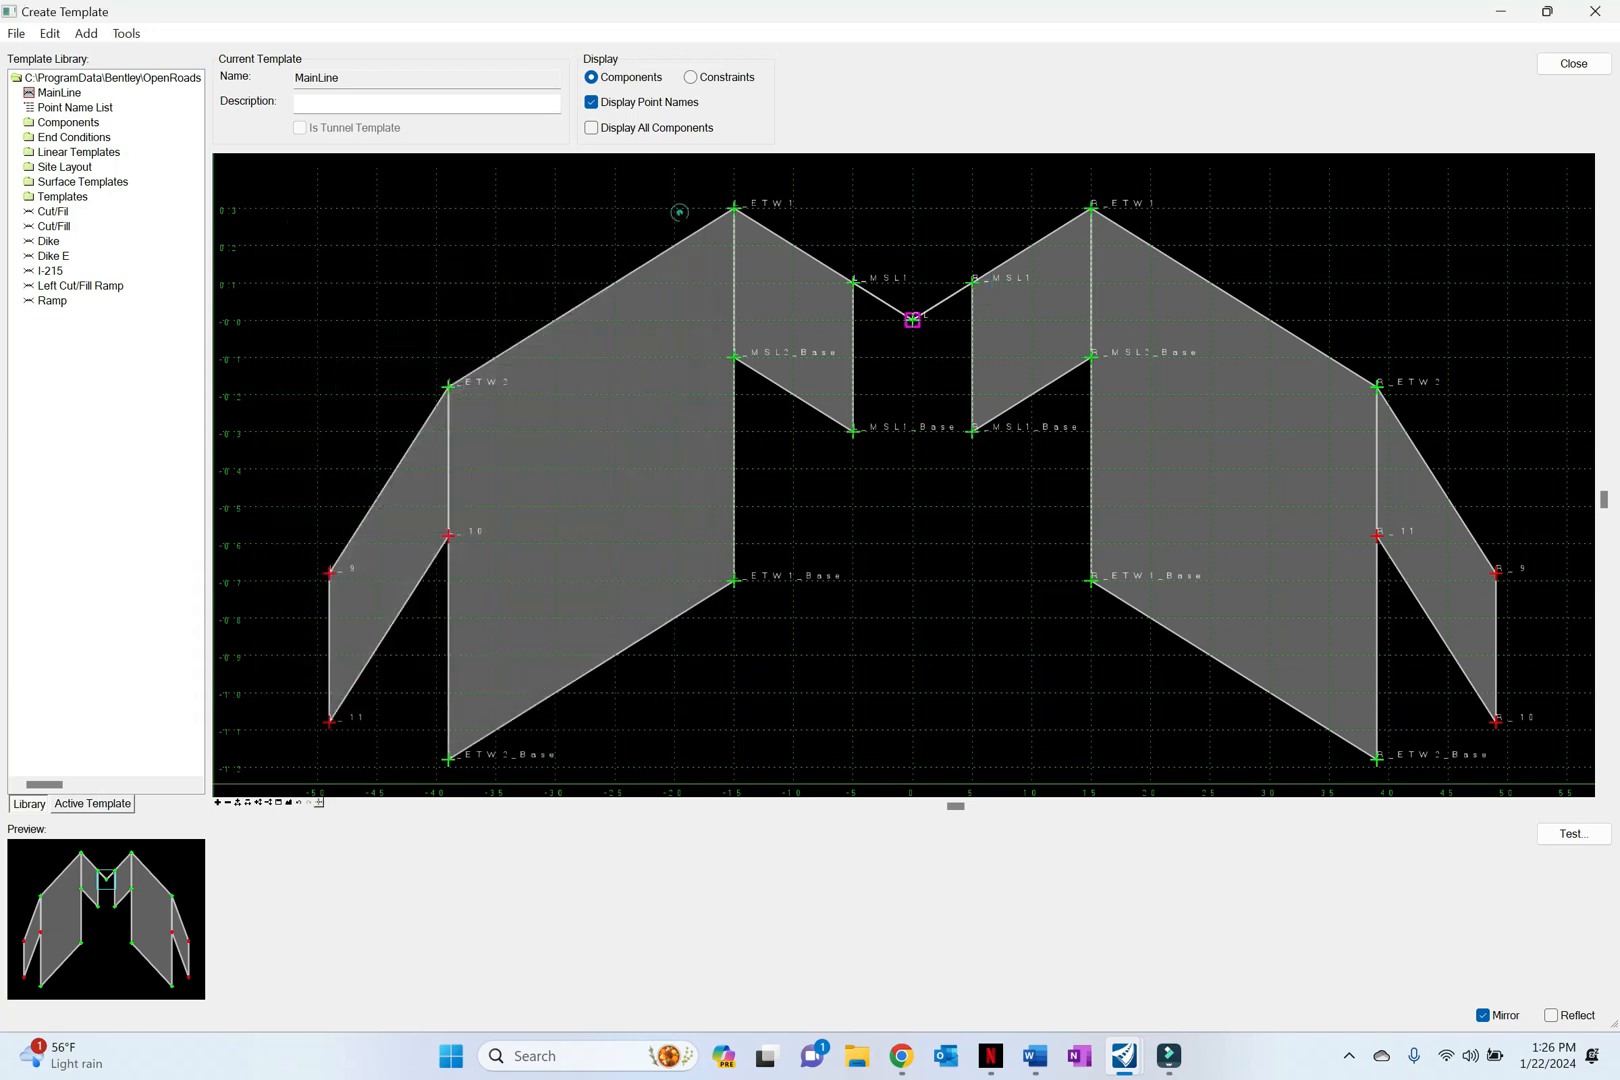
double_click(1091, 210)
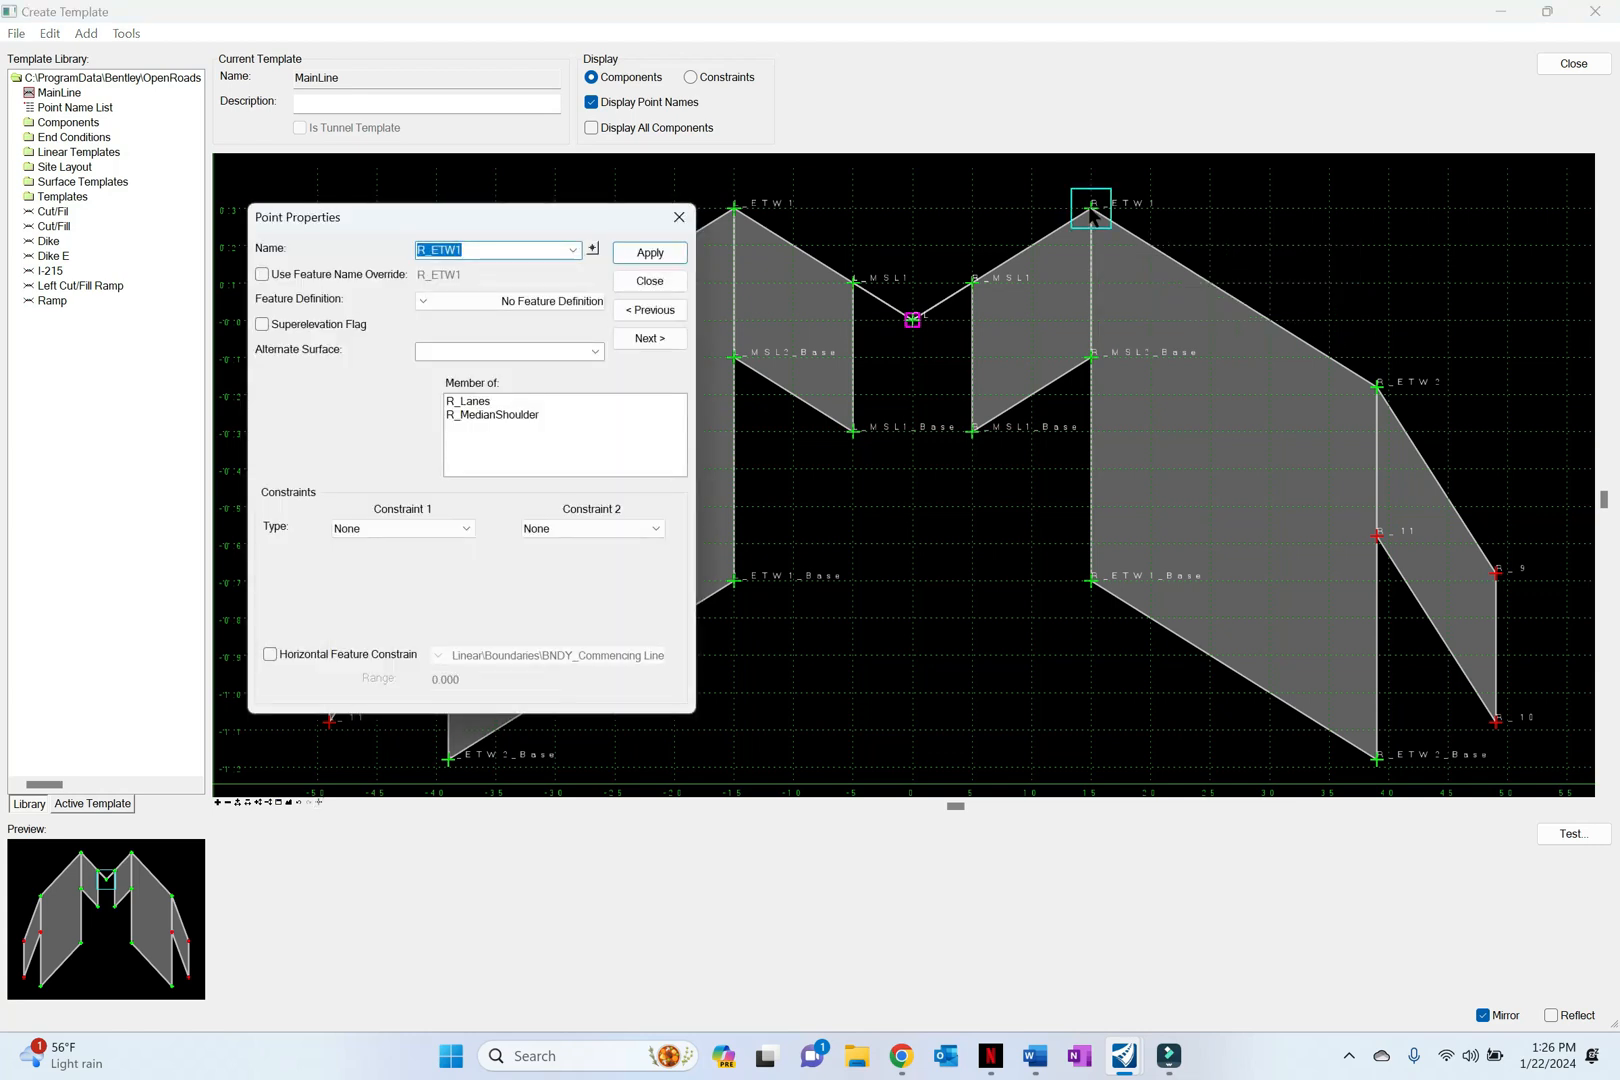
left_click(679, 217)
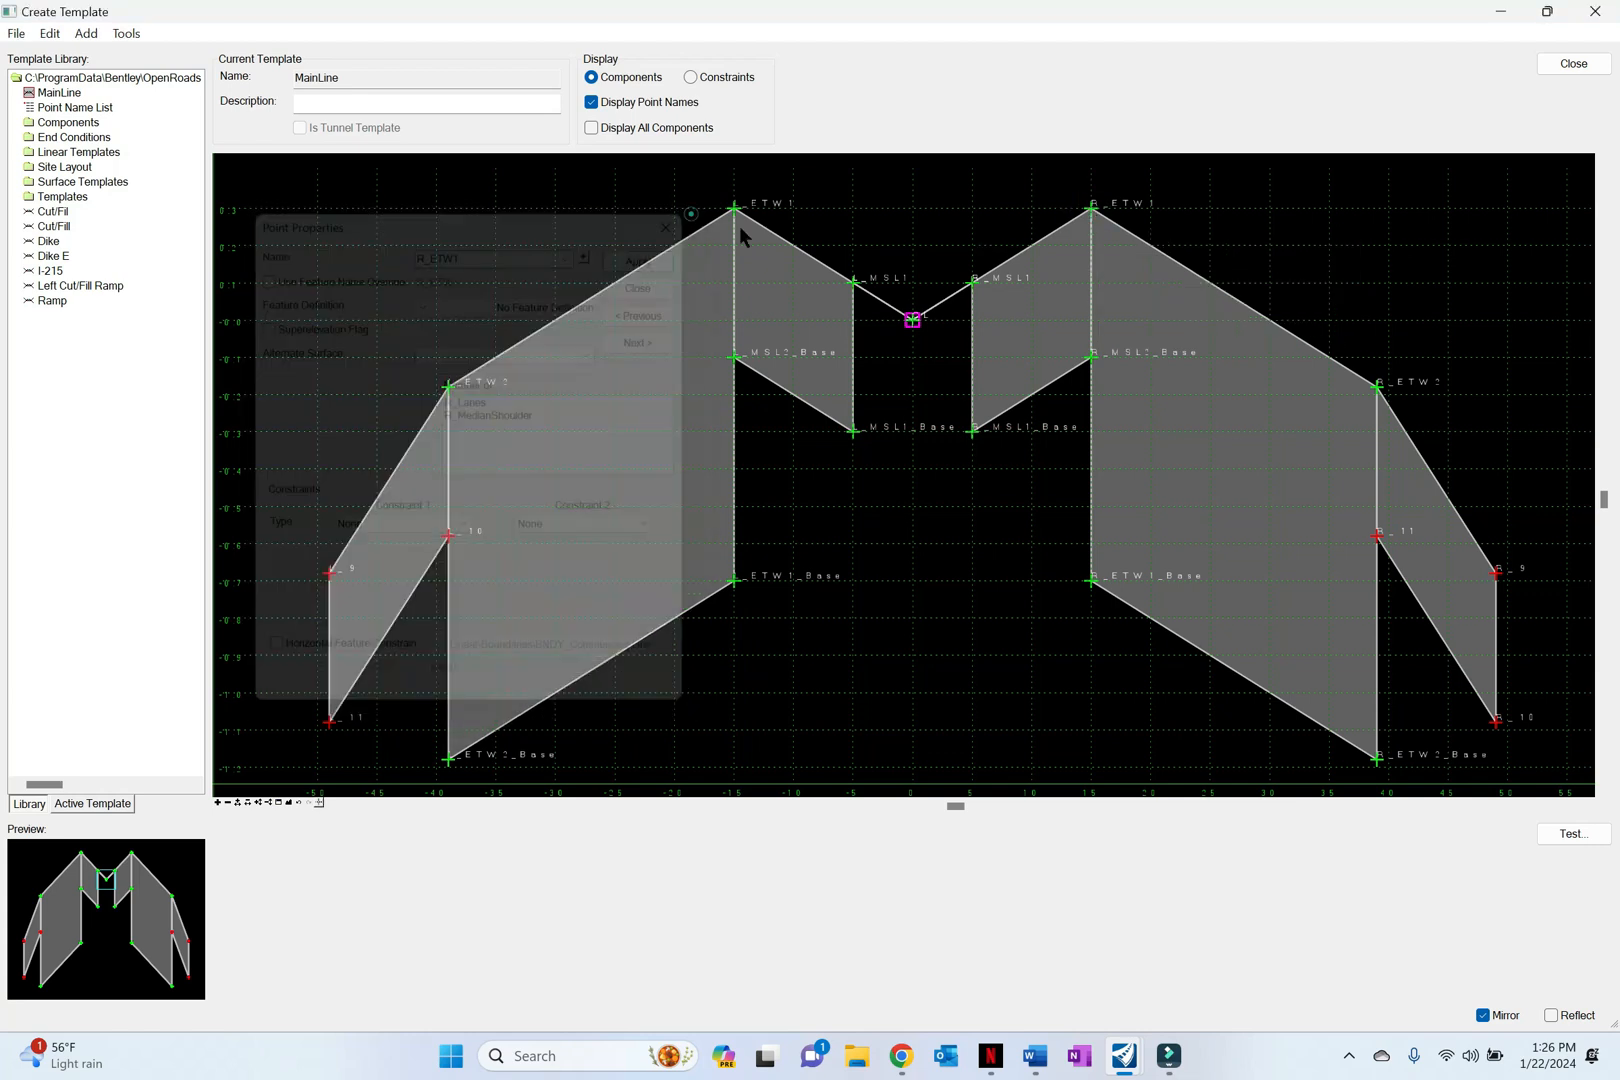
double_click(1093, 358)
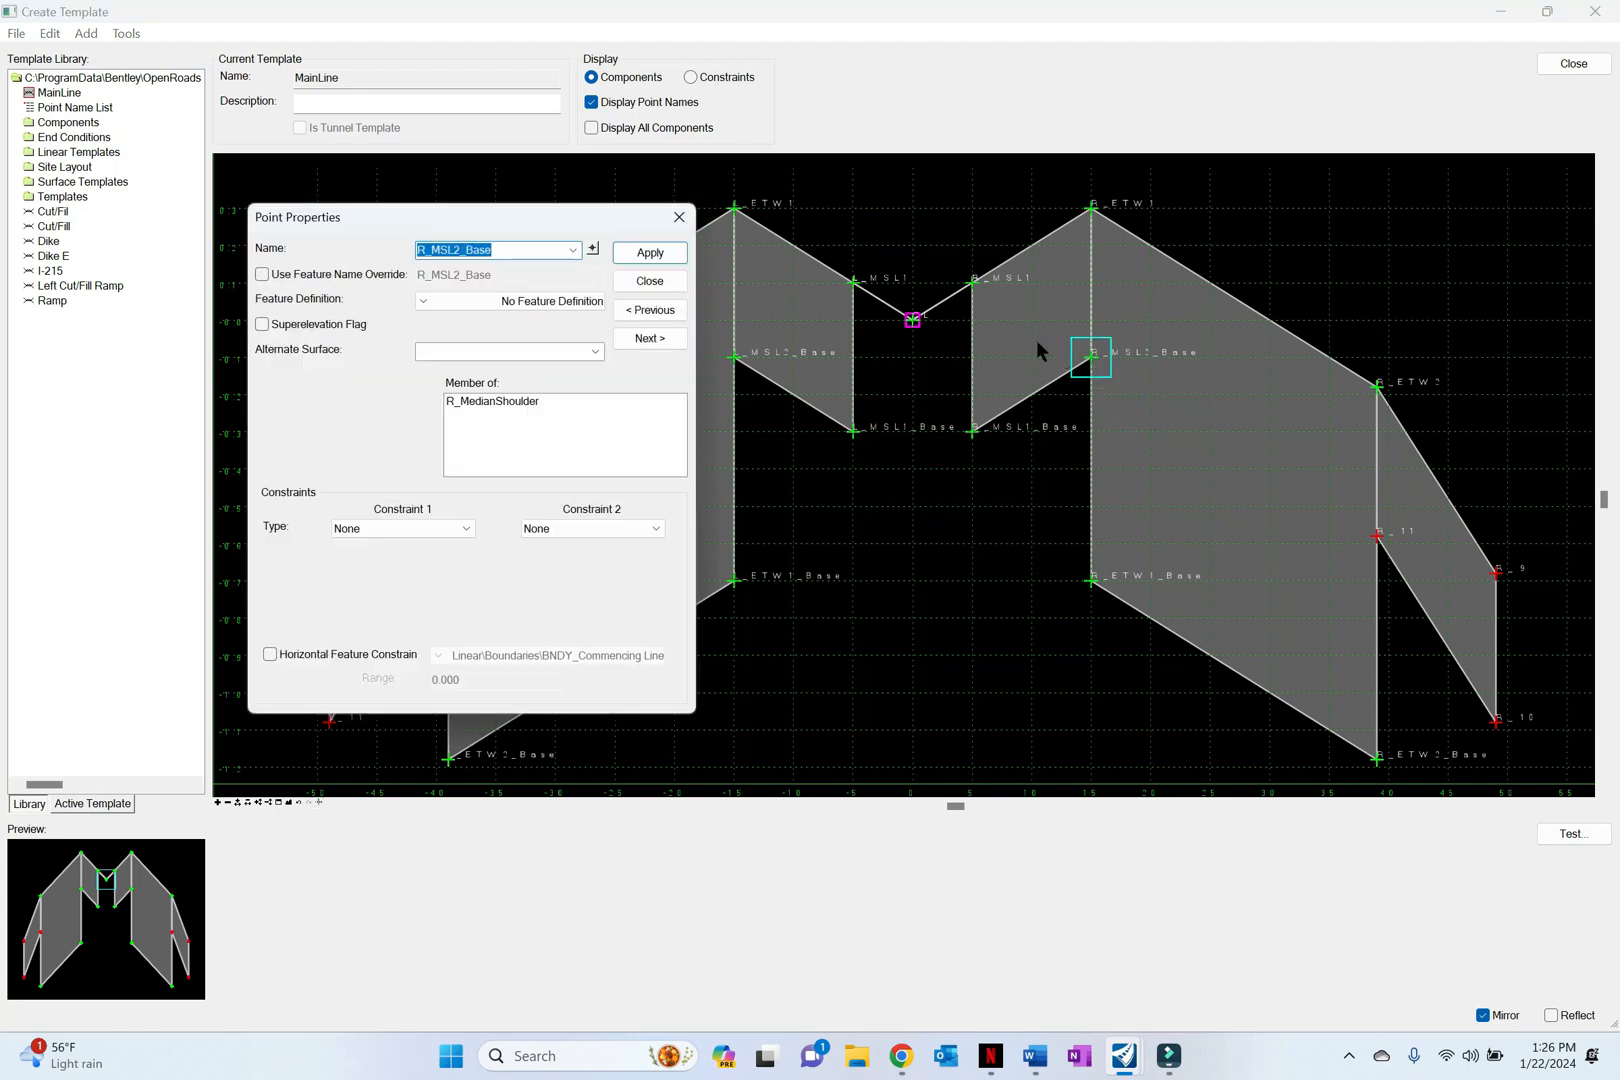
left_click(680, 217)
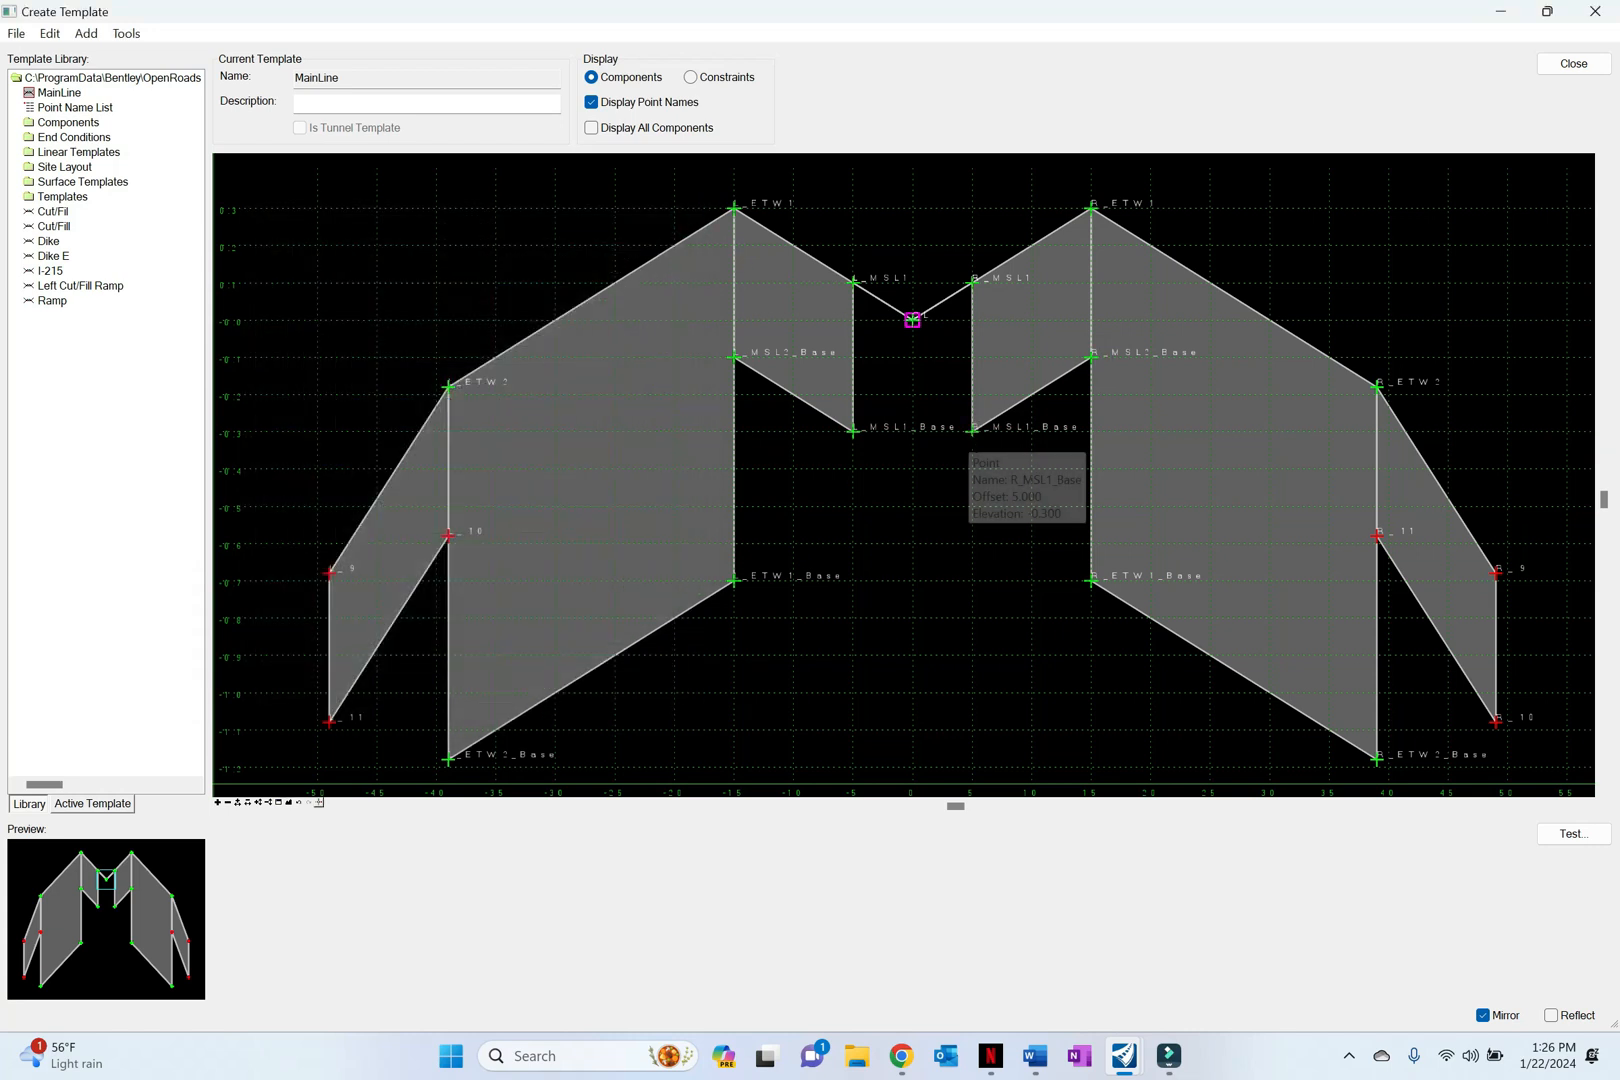
double_click(970, 431)
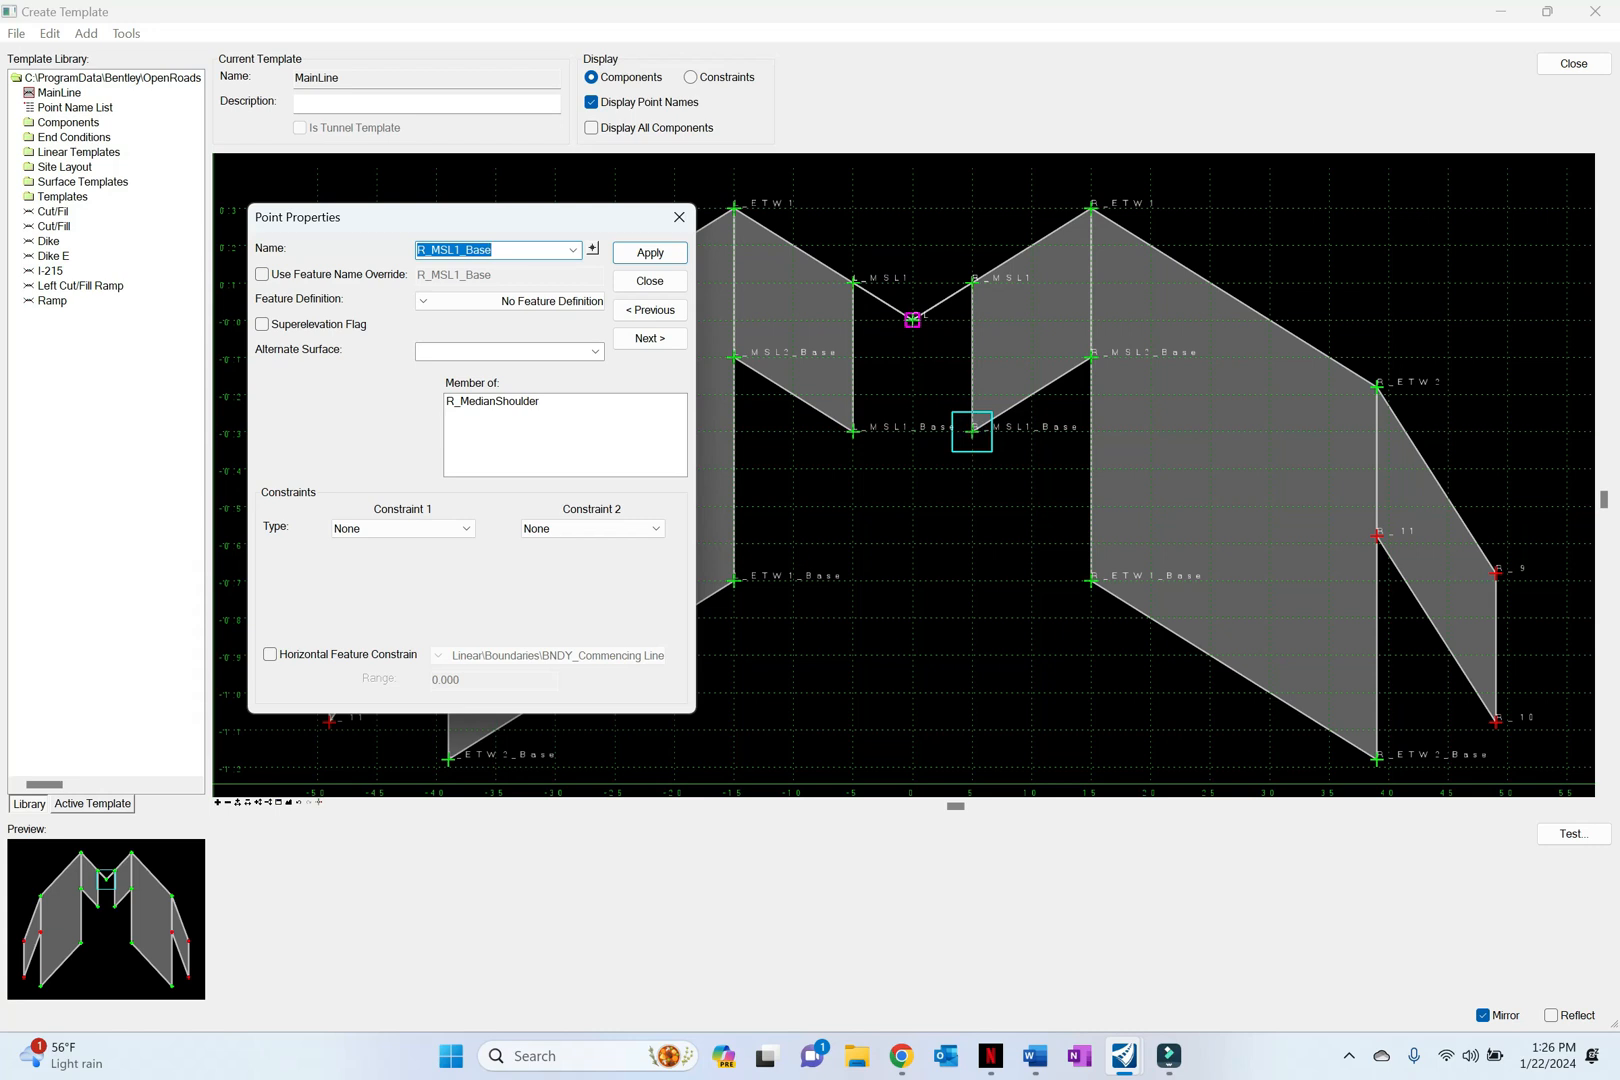
left_click(679, 217)
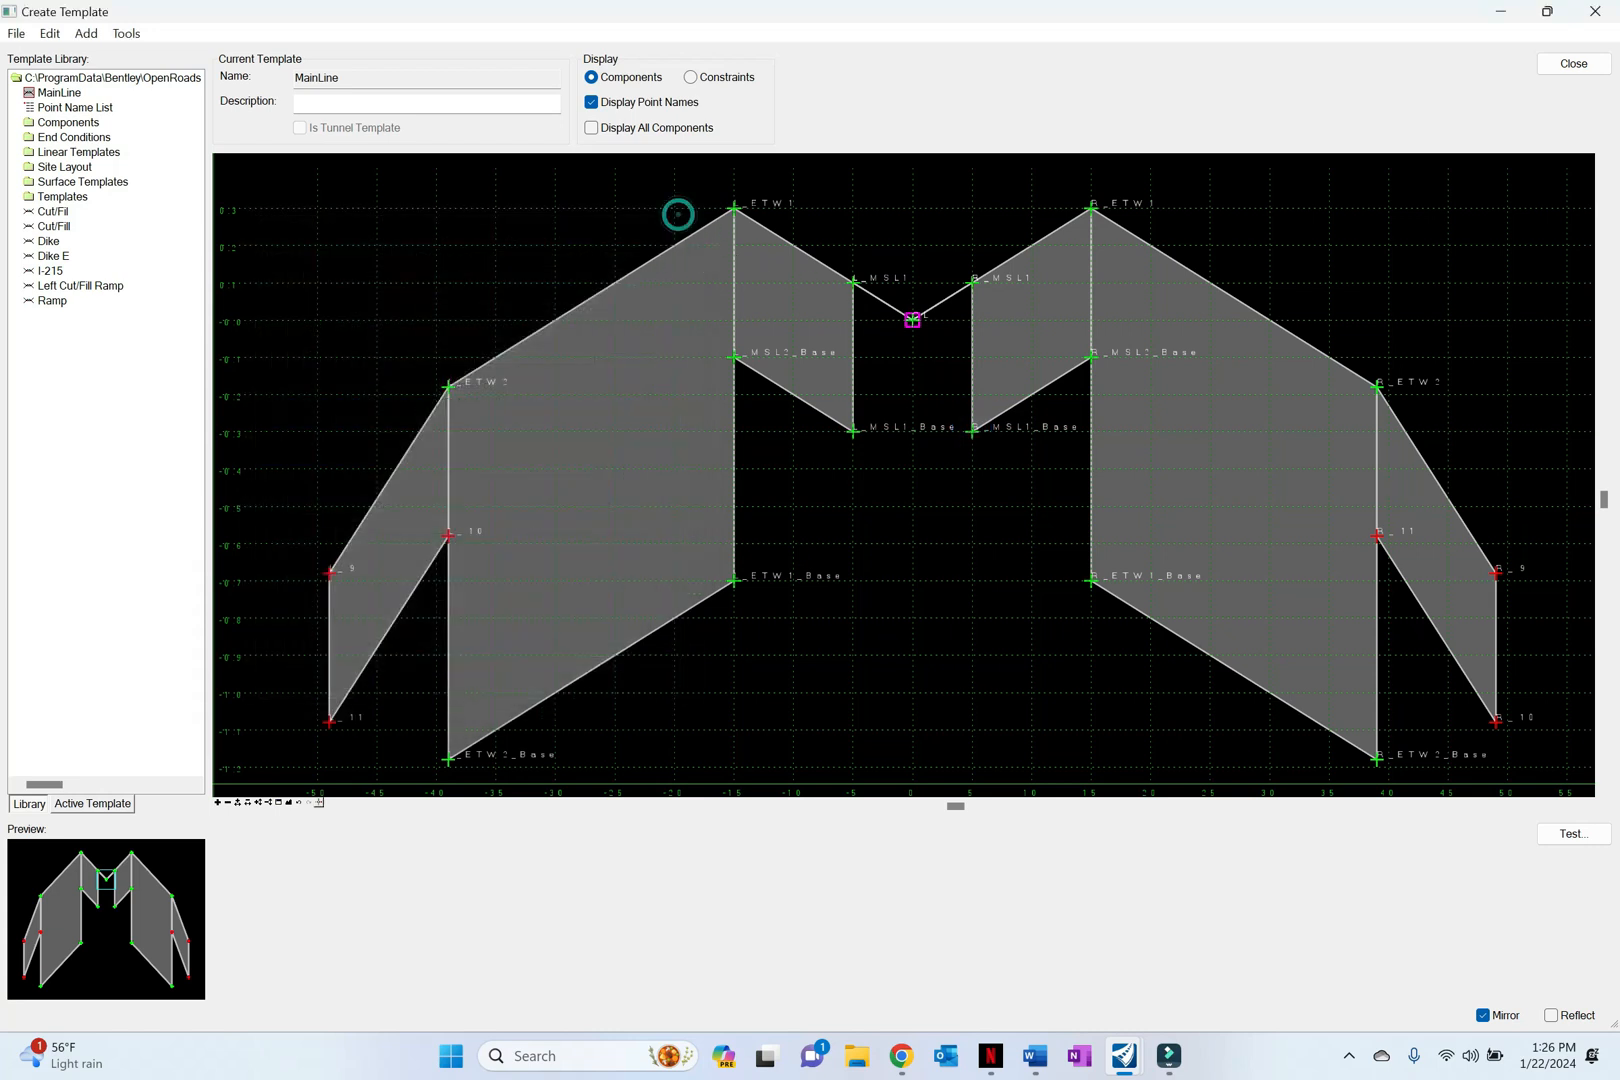
Step: Review the point properties of the lane points R_ETW1_Base, R_ETW2_Base, R_ETW2 and L_ETW1
double_click(1090, 579)
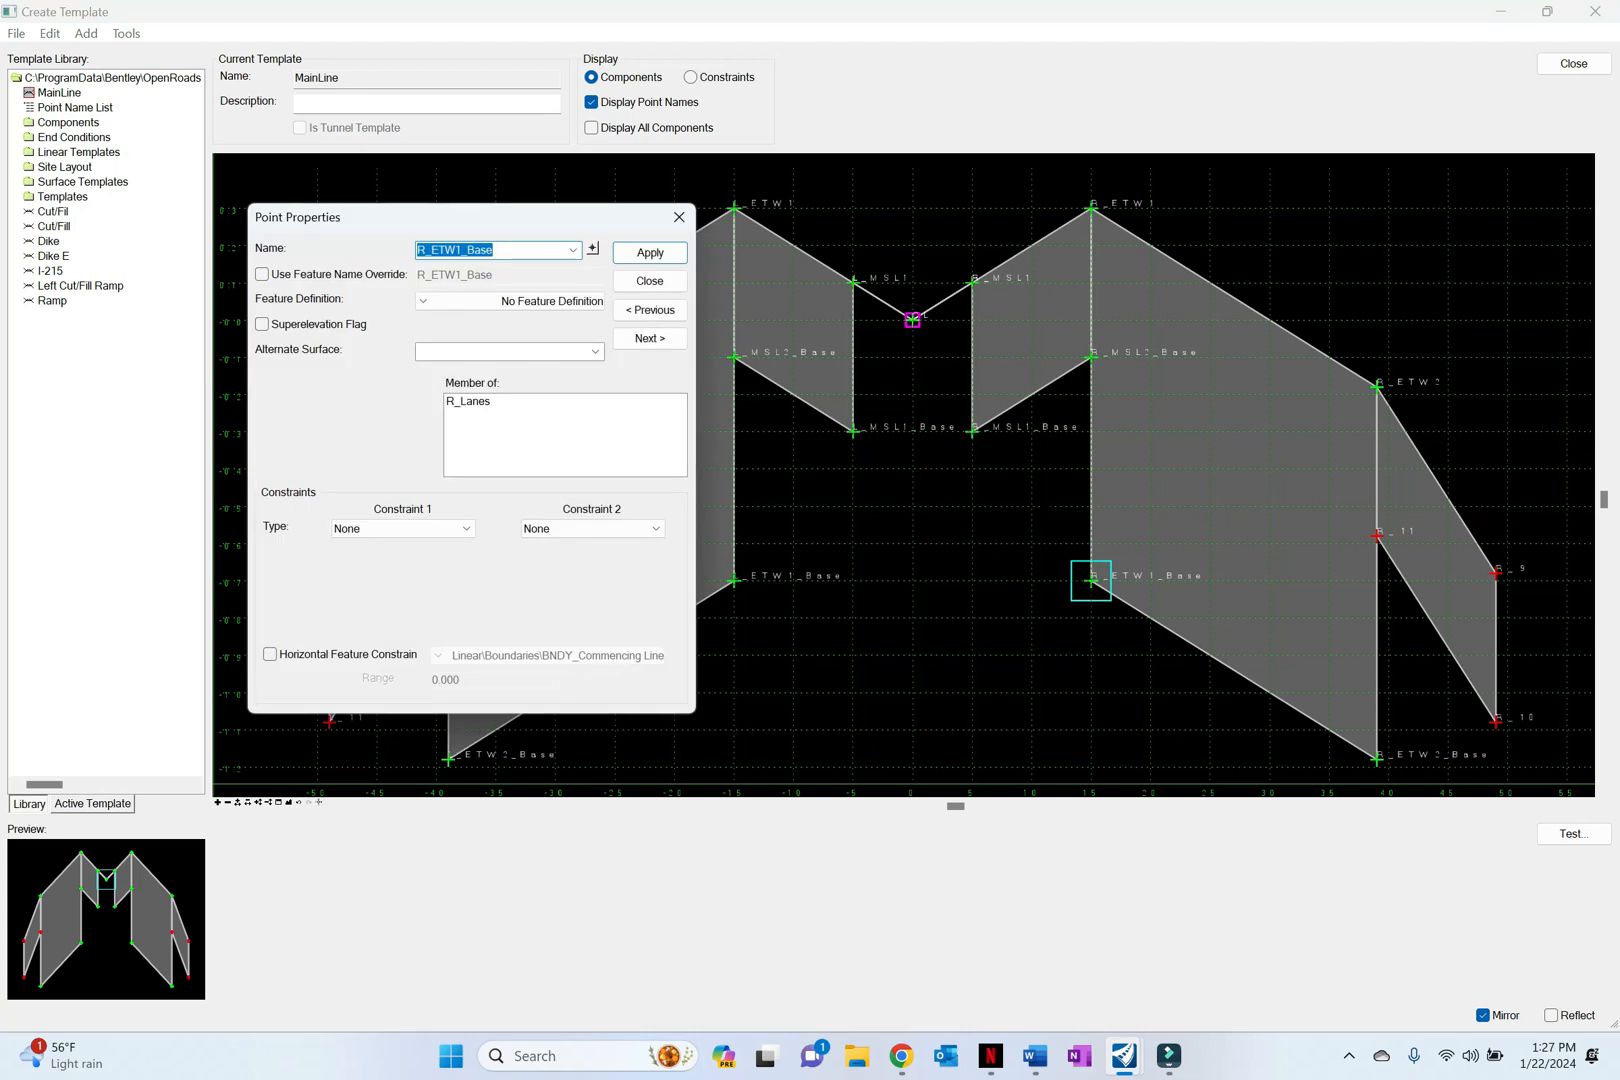
left_click(680, 217)
double_click(1377, 758)
left_click(693, 227)
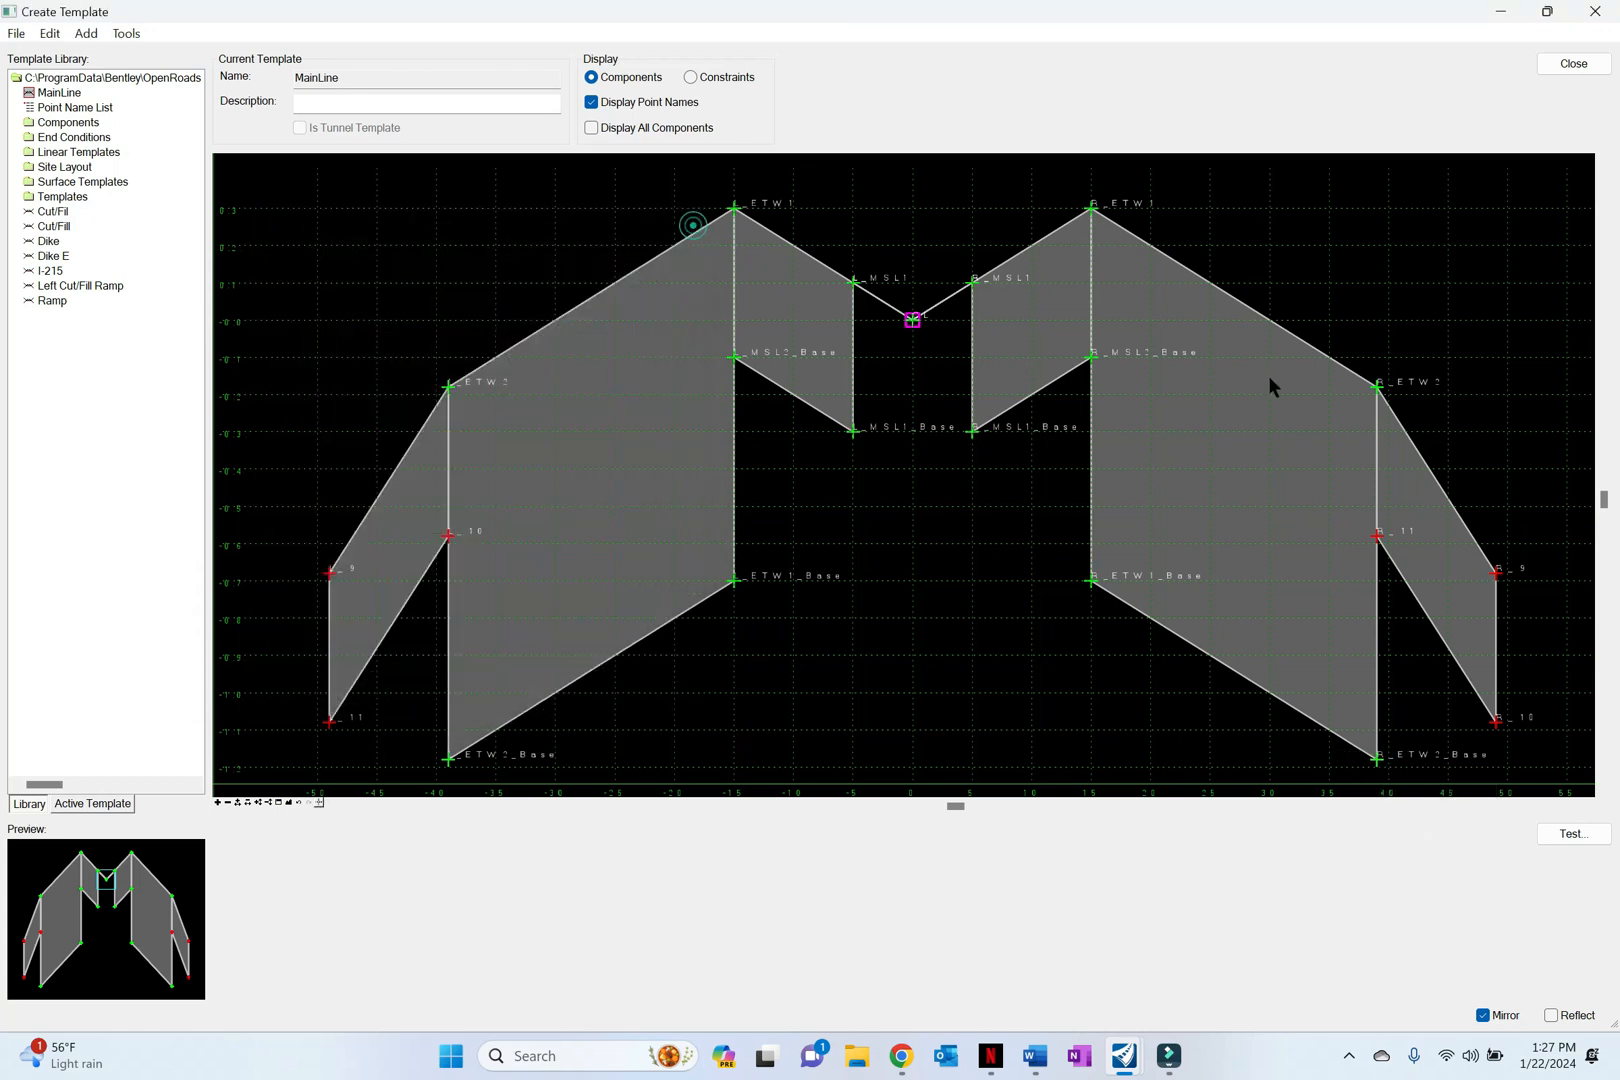
double_click(1377, 388)
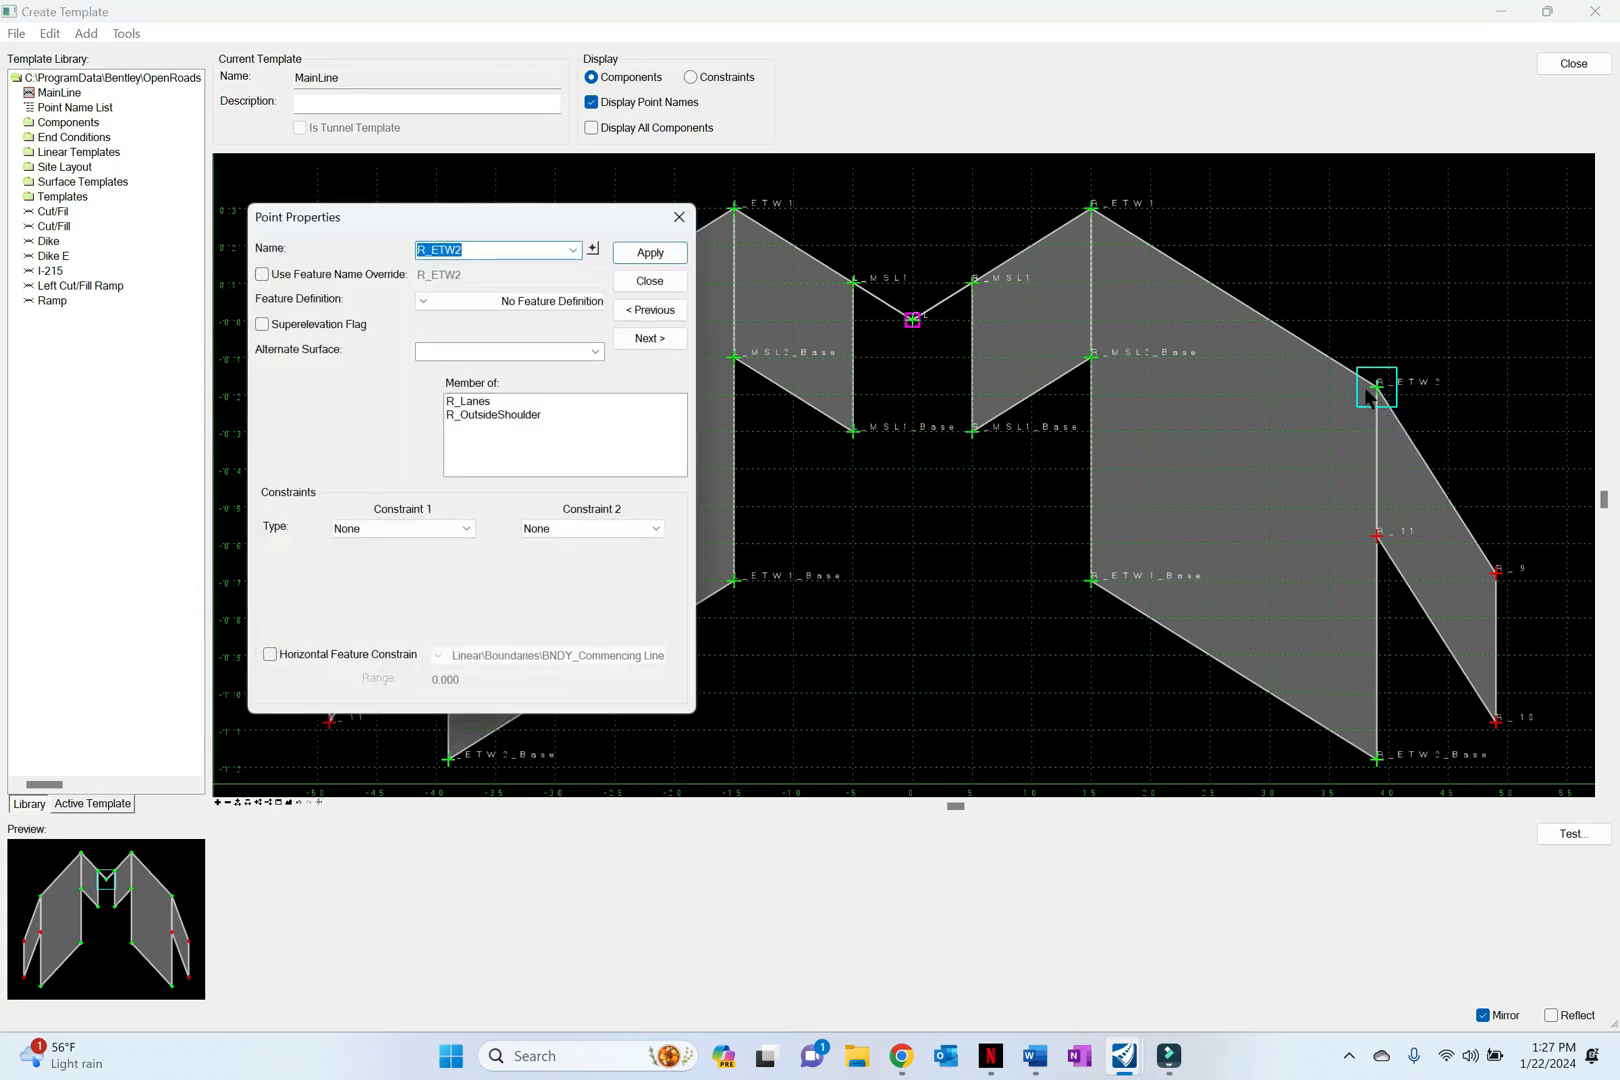
left_click(679, 218)
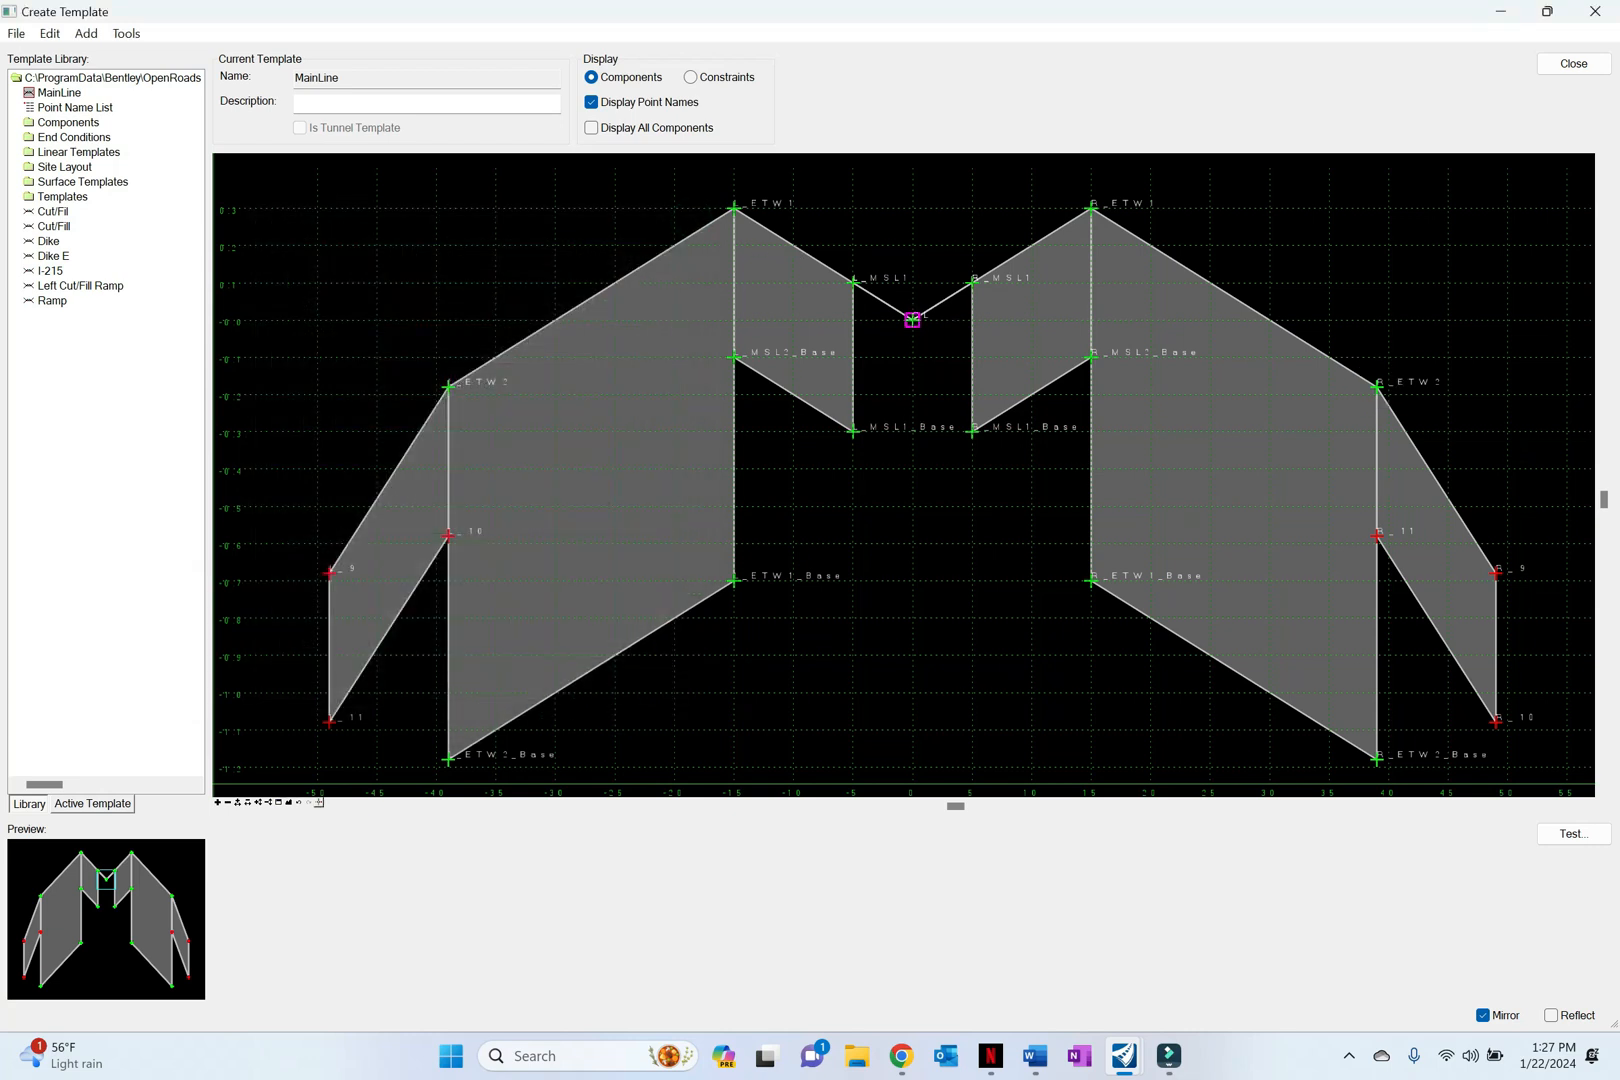
double_click(733, 208)
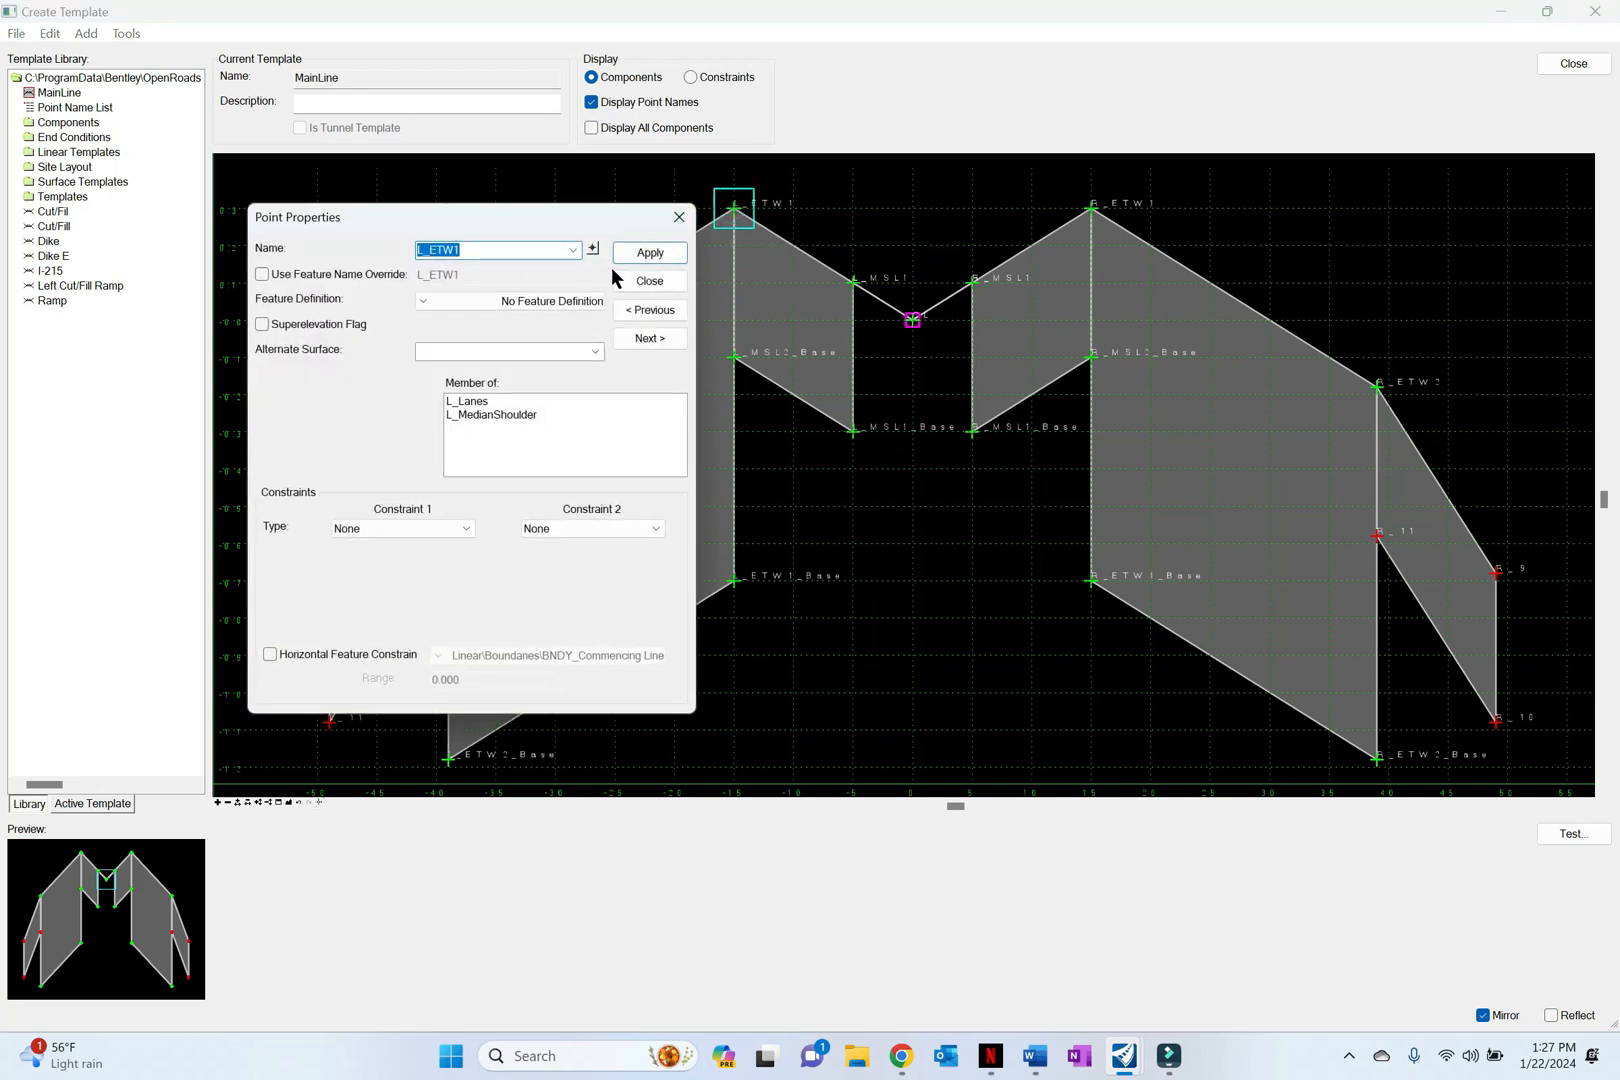
left_click(678, 218)
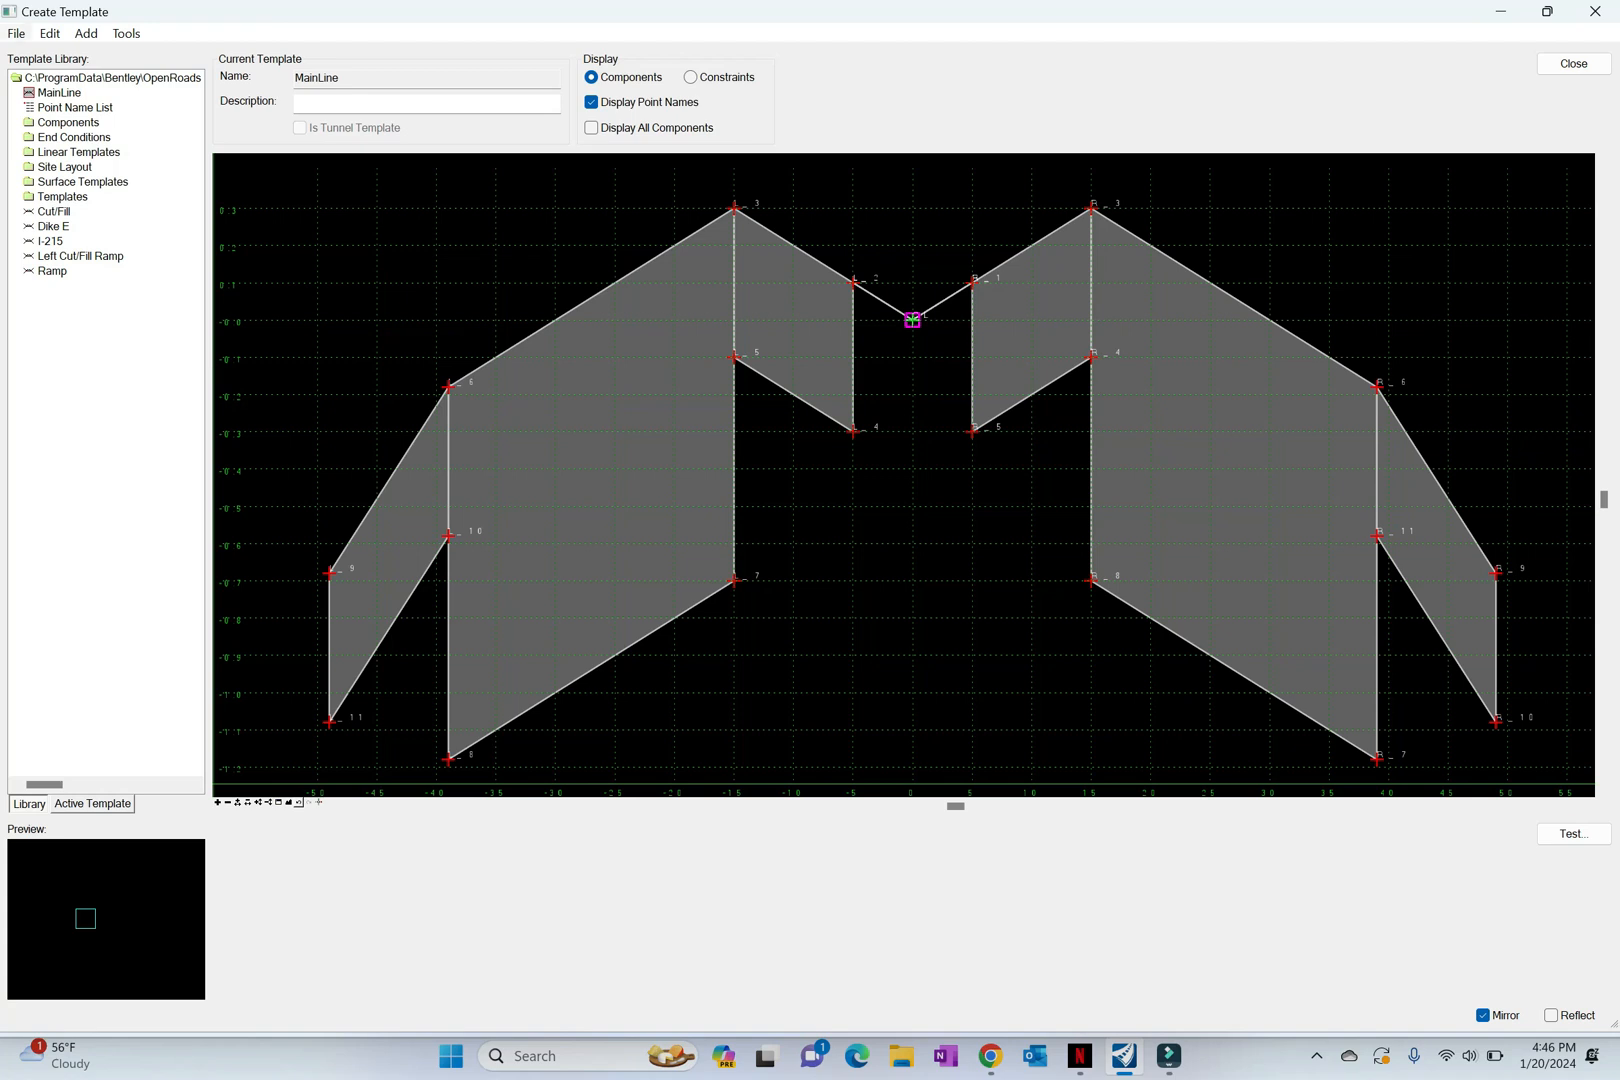
Step: Create a new template in the library and name it Dike
left_click(16, 34)
mouse_move(50, 57)
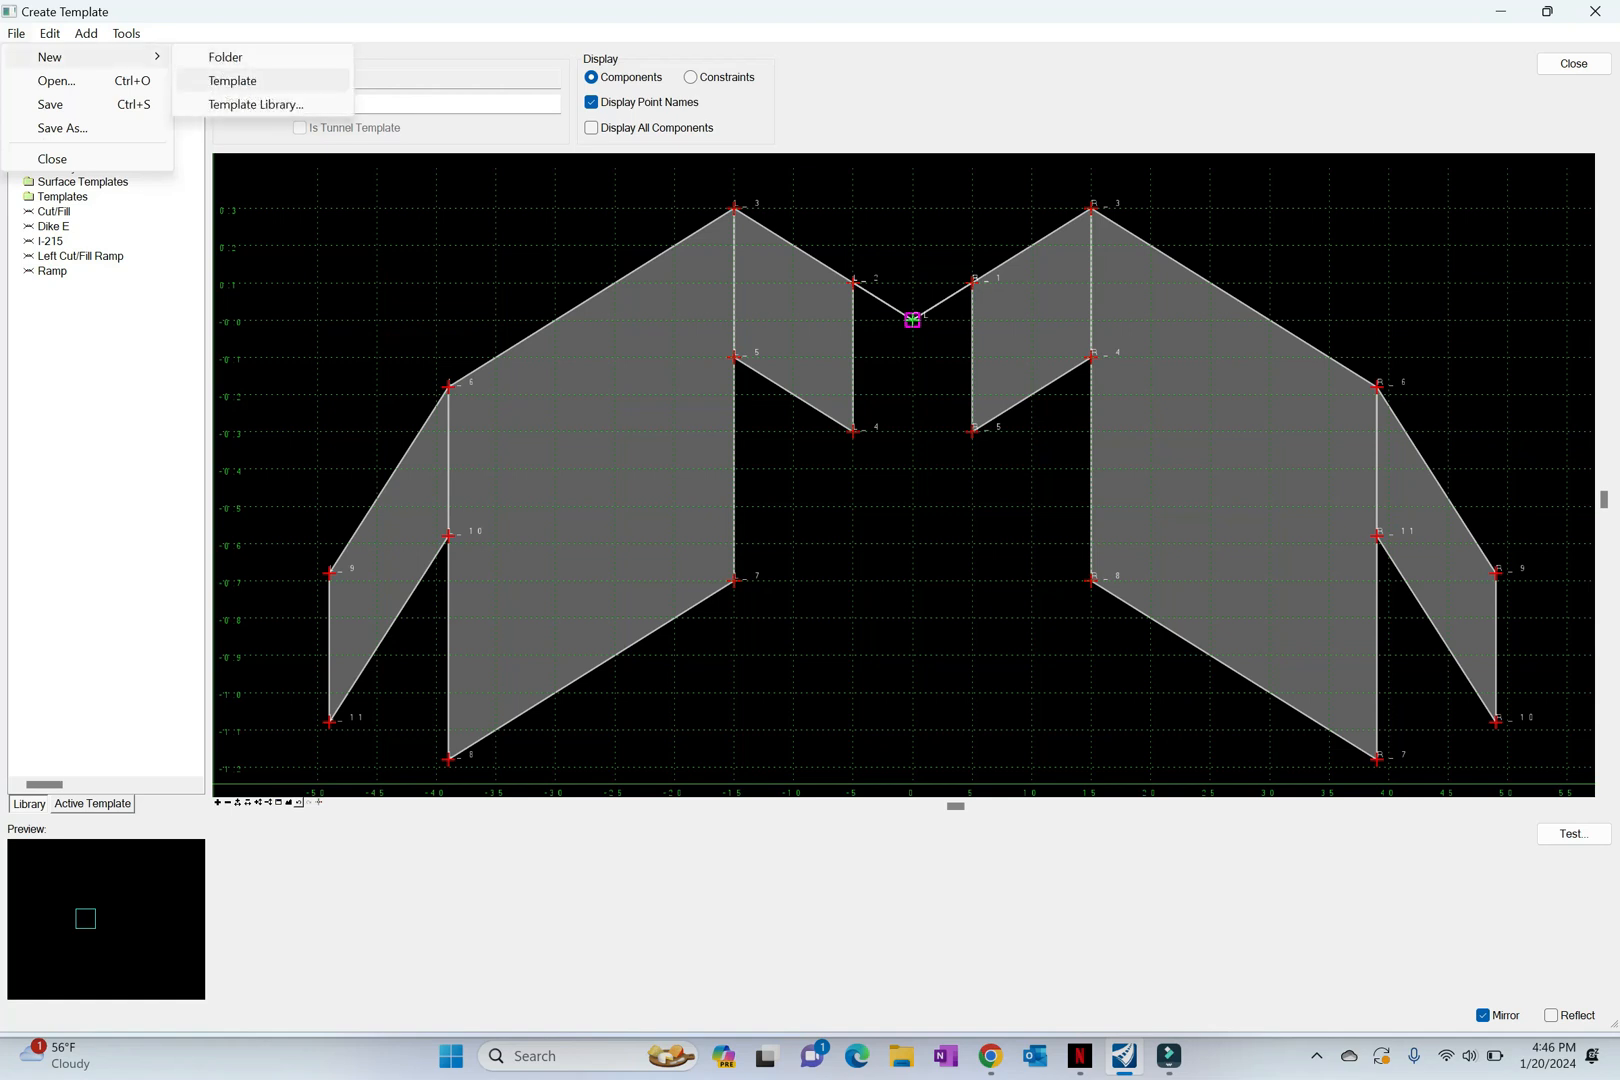
left_click(232, 81)
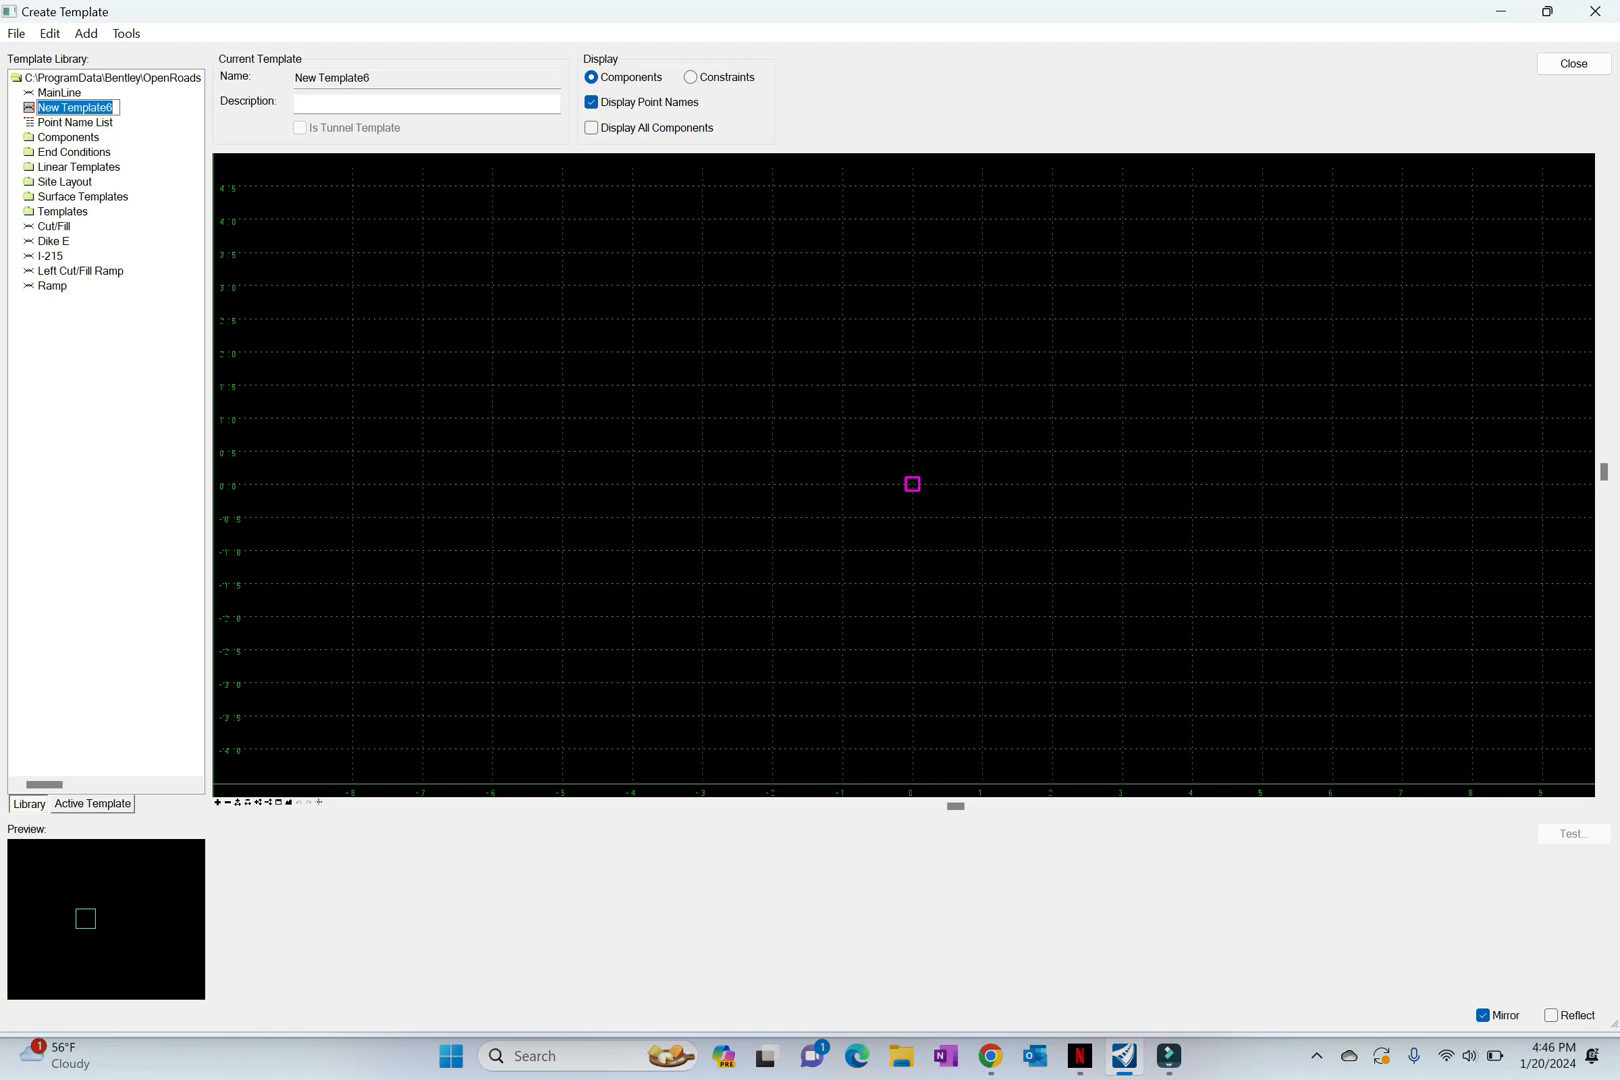
type("Dike")
key("Return")
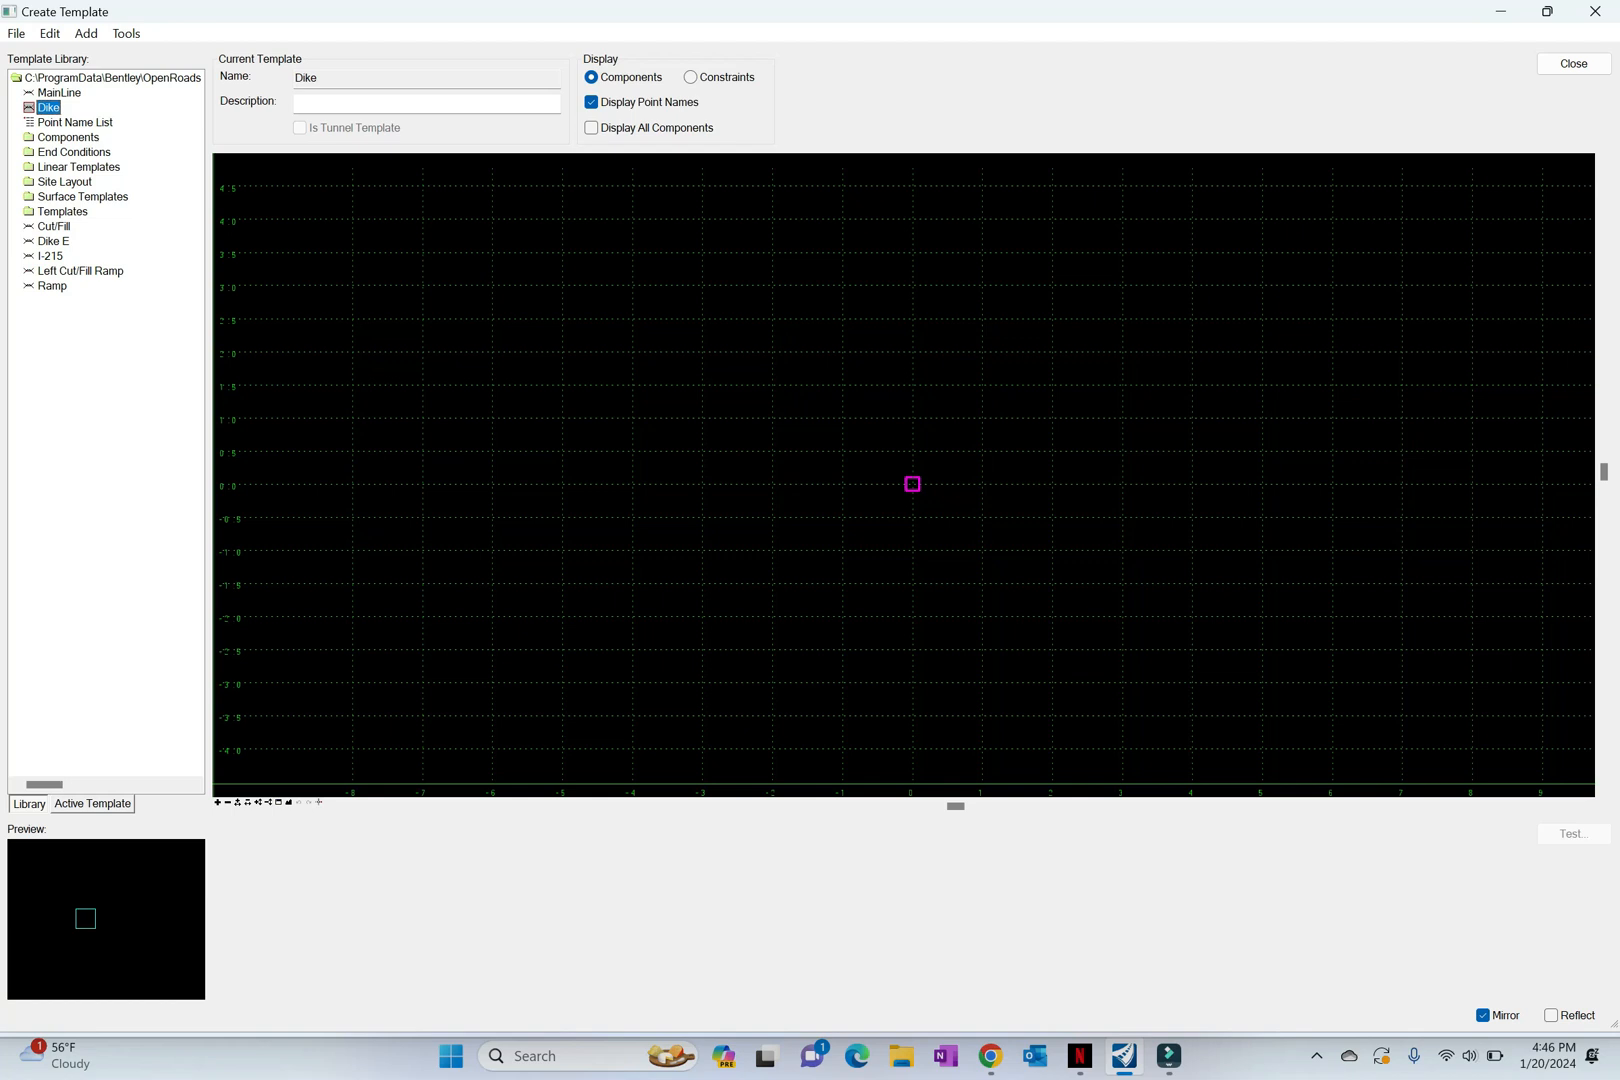
Step: Show the Dynamic Settings and start a constrained component in the Dike template with its first vertex at the origin
left_click(126, 34)
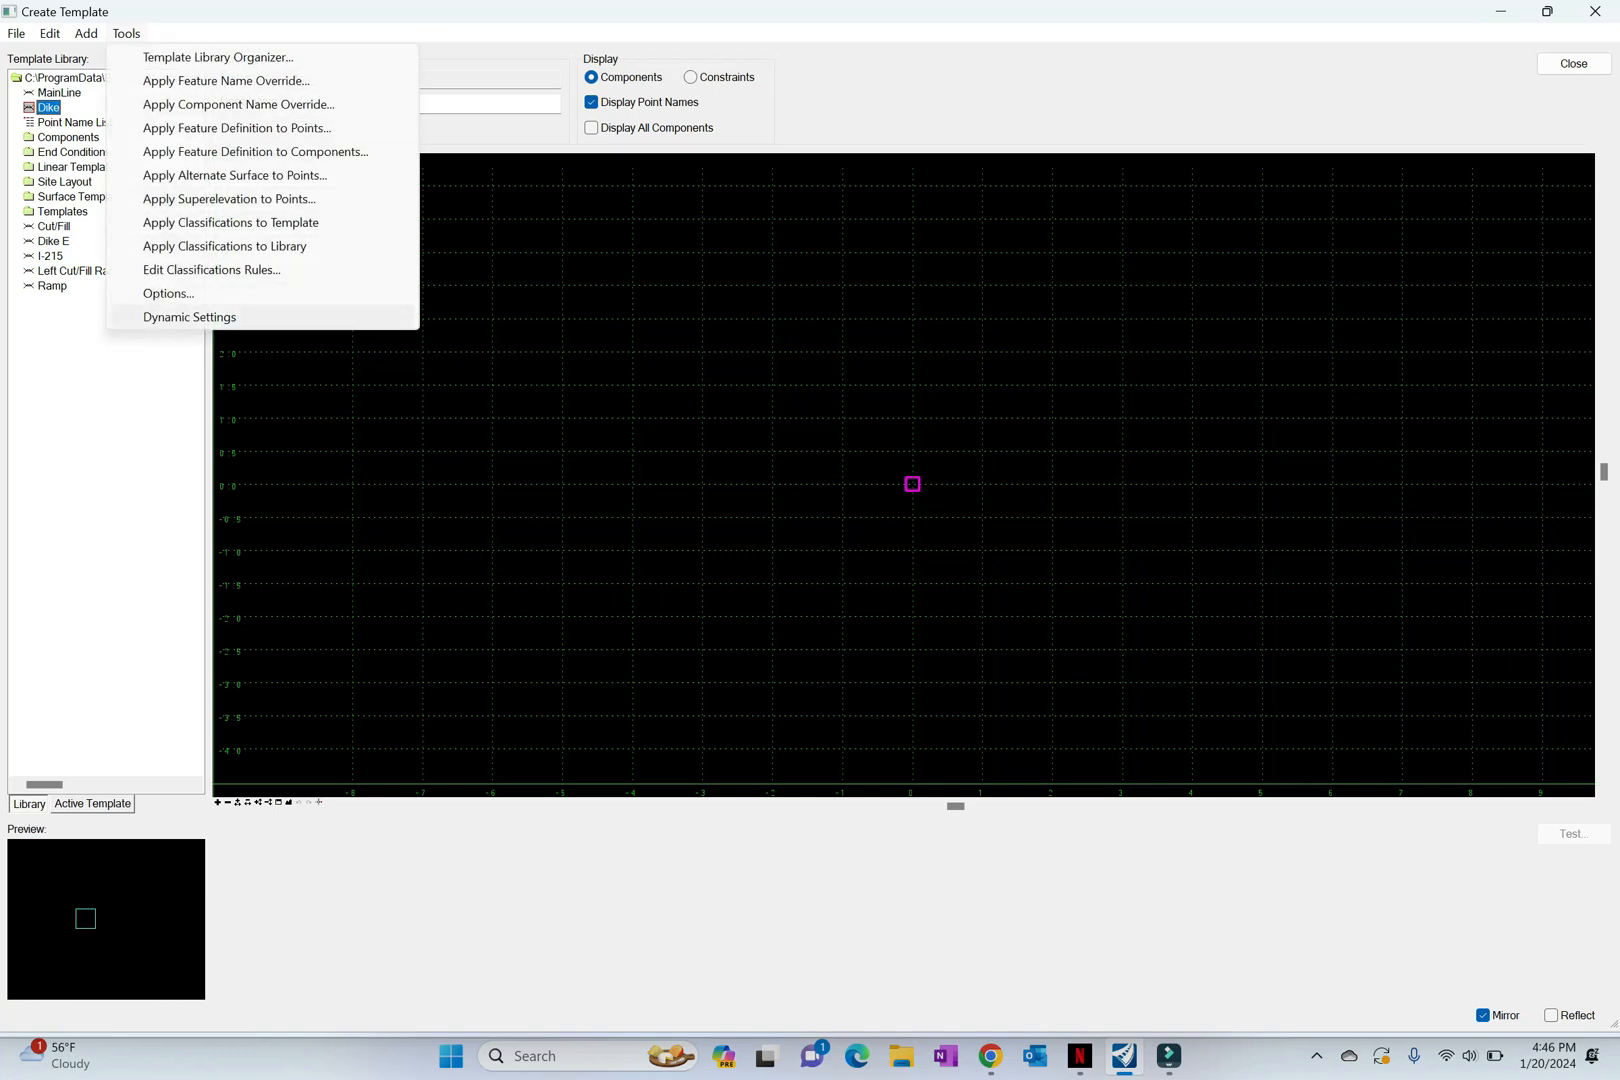
left_click(190, 317)
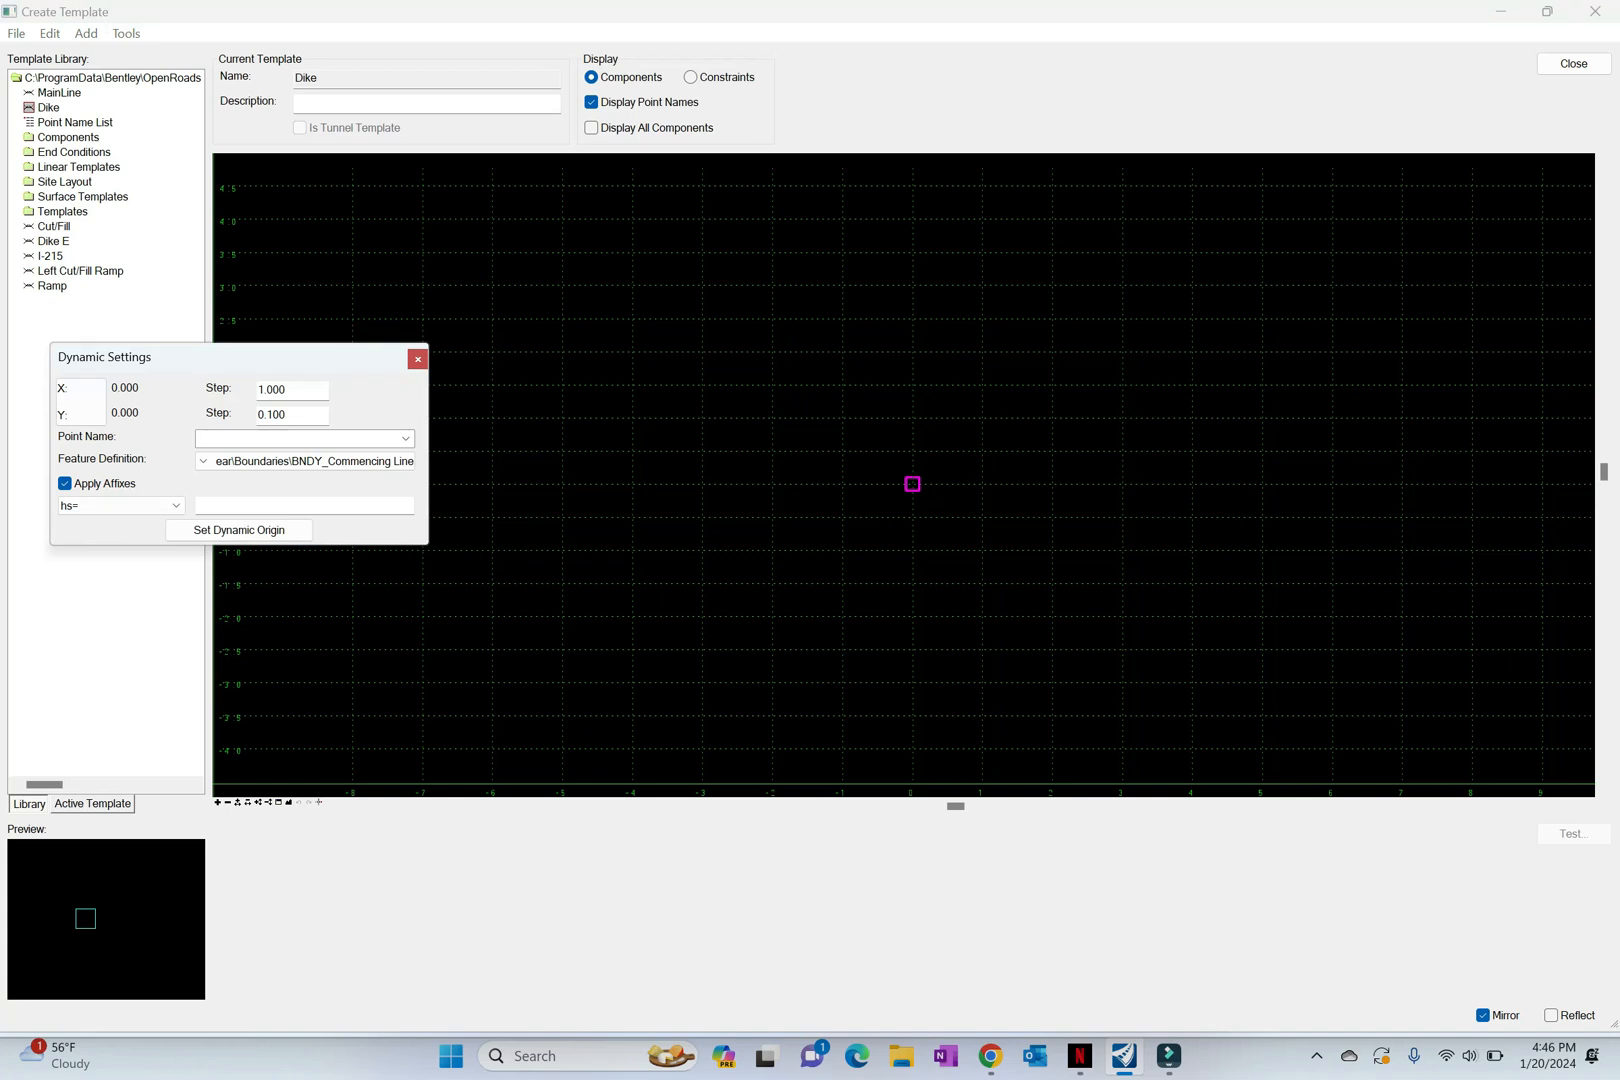
right_click(787, 528)
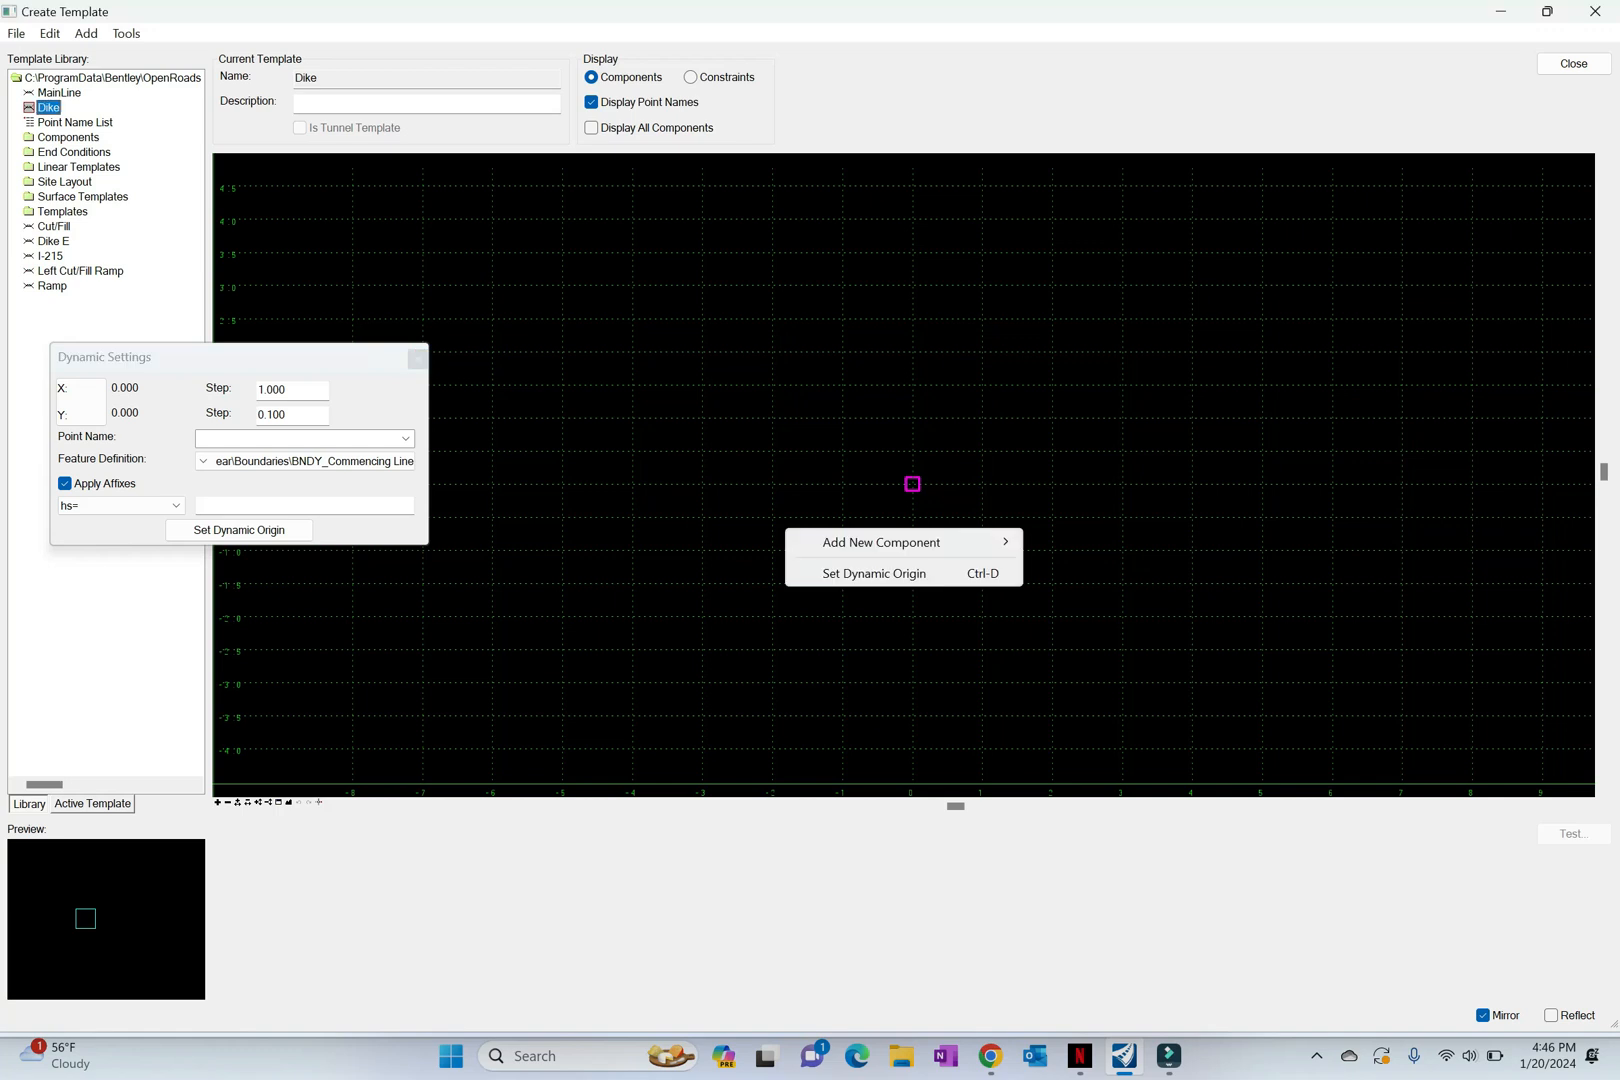
mouse_move(900, 542)
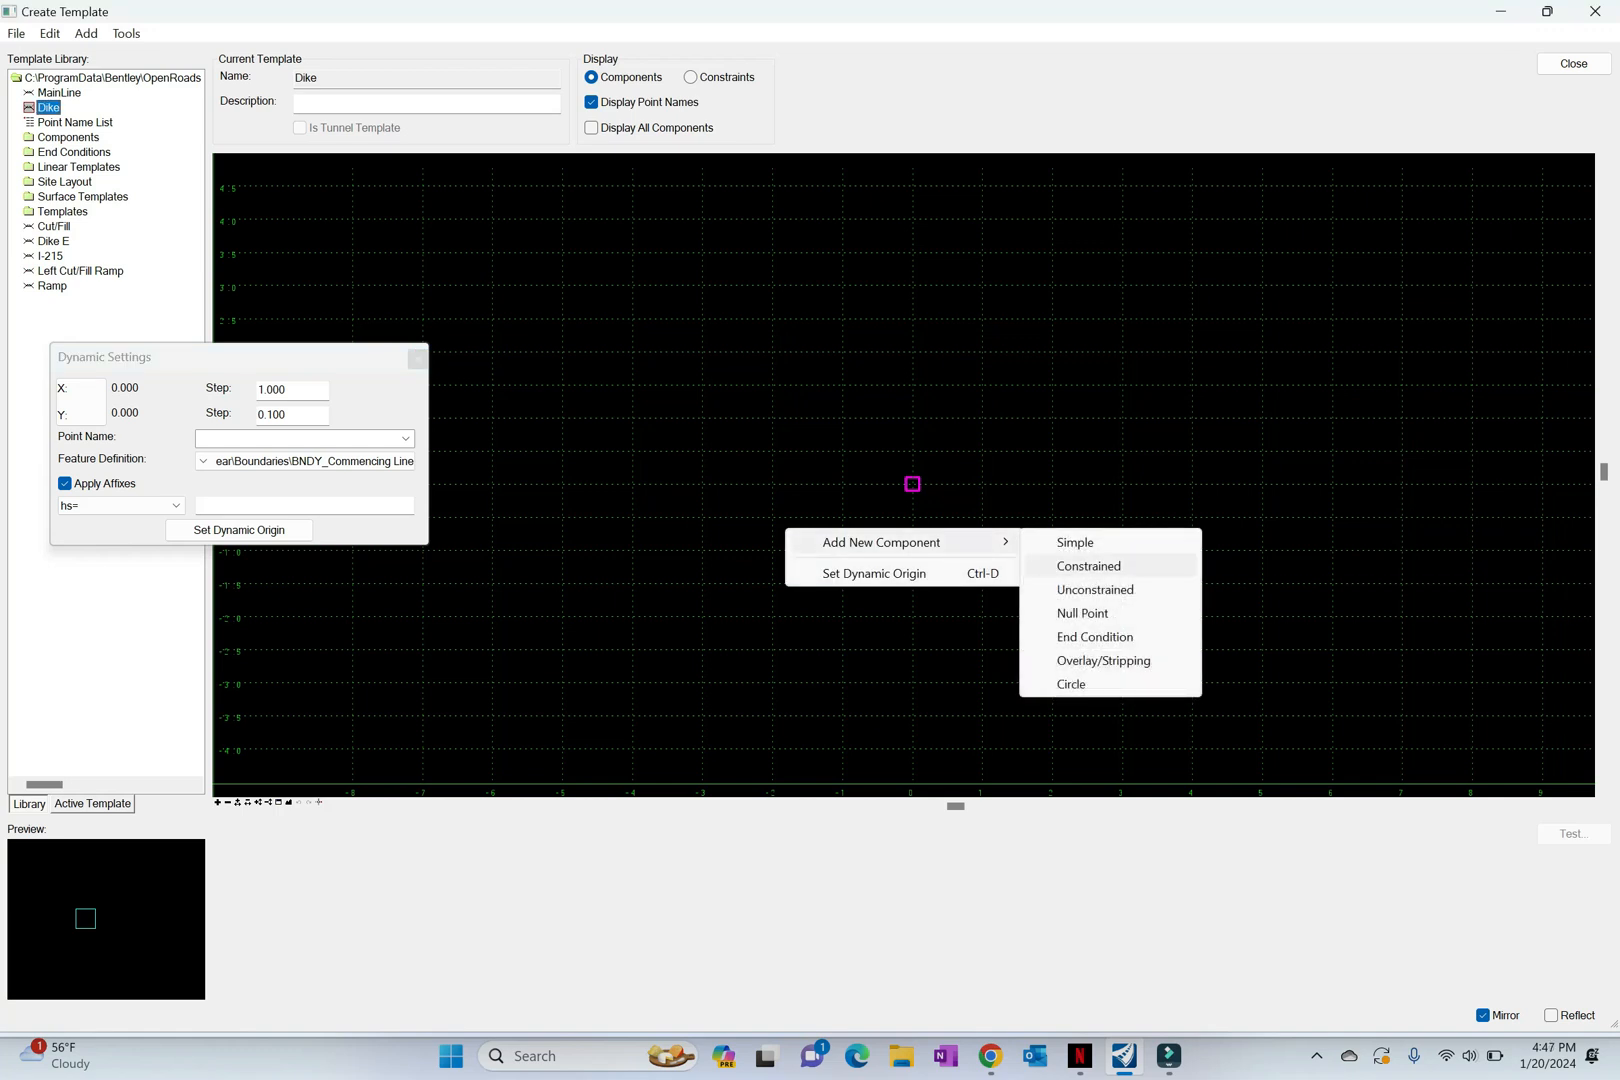
left_click(1088, 566)
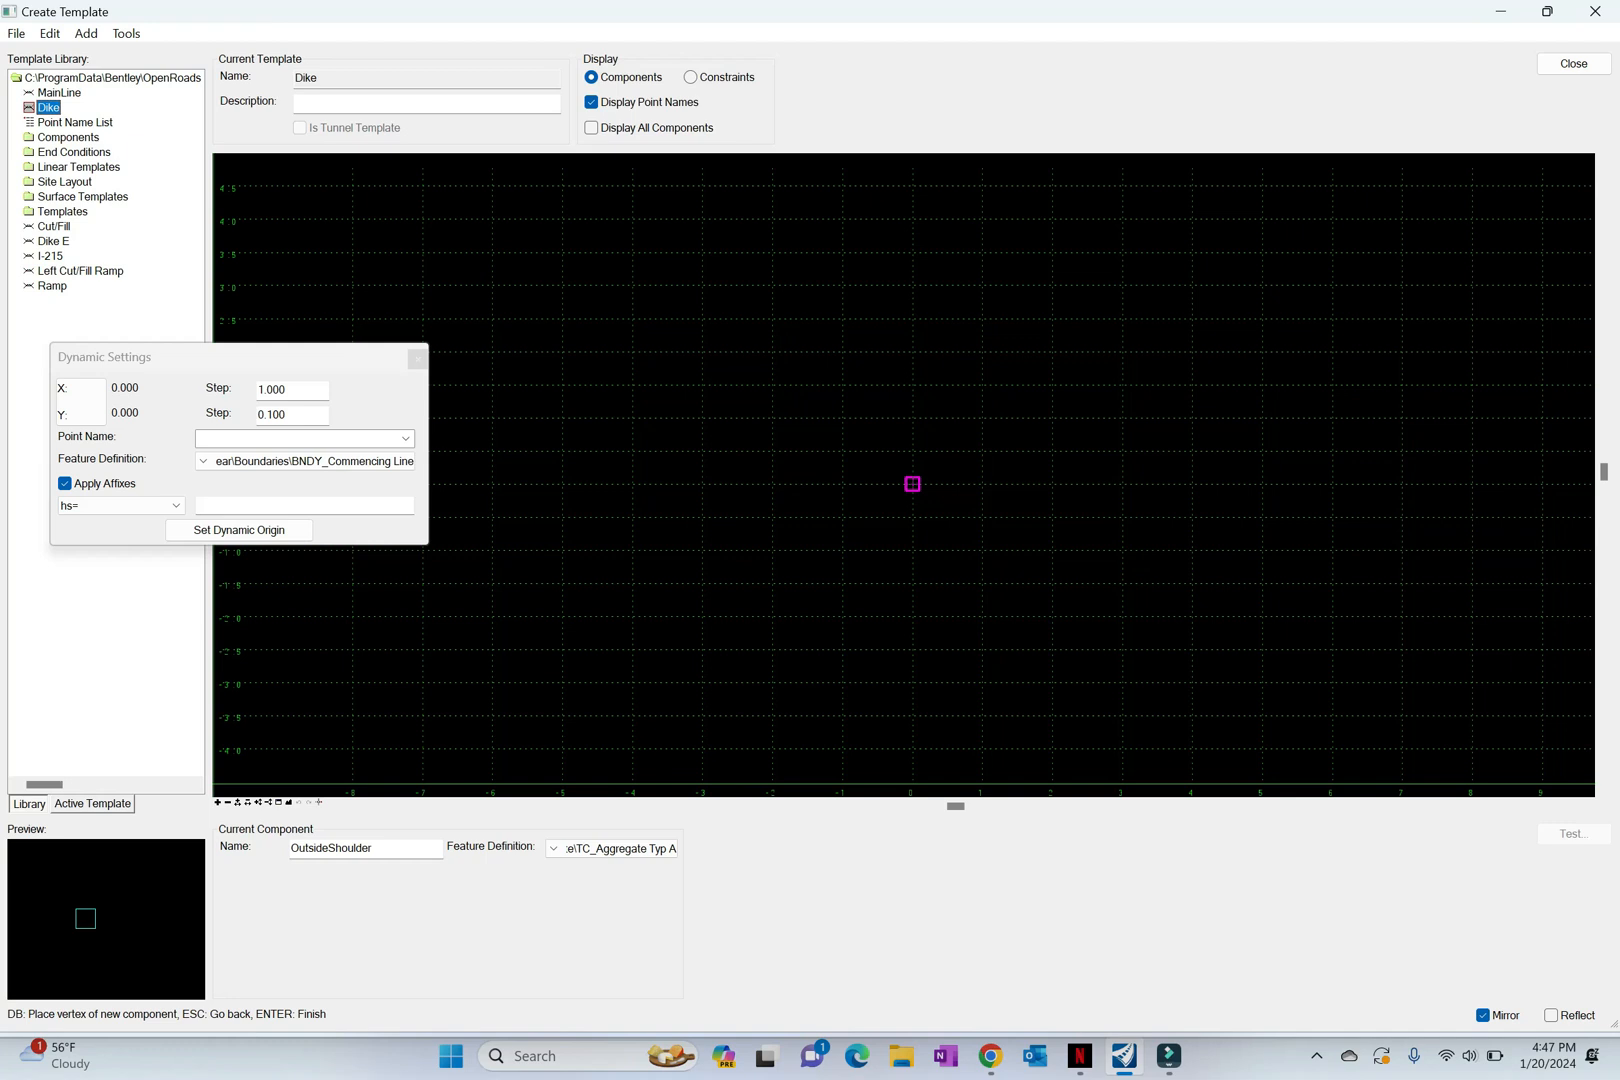
left_click(912, 484)
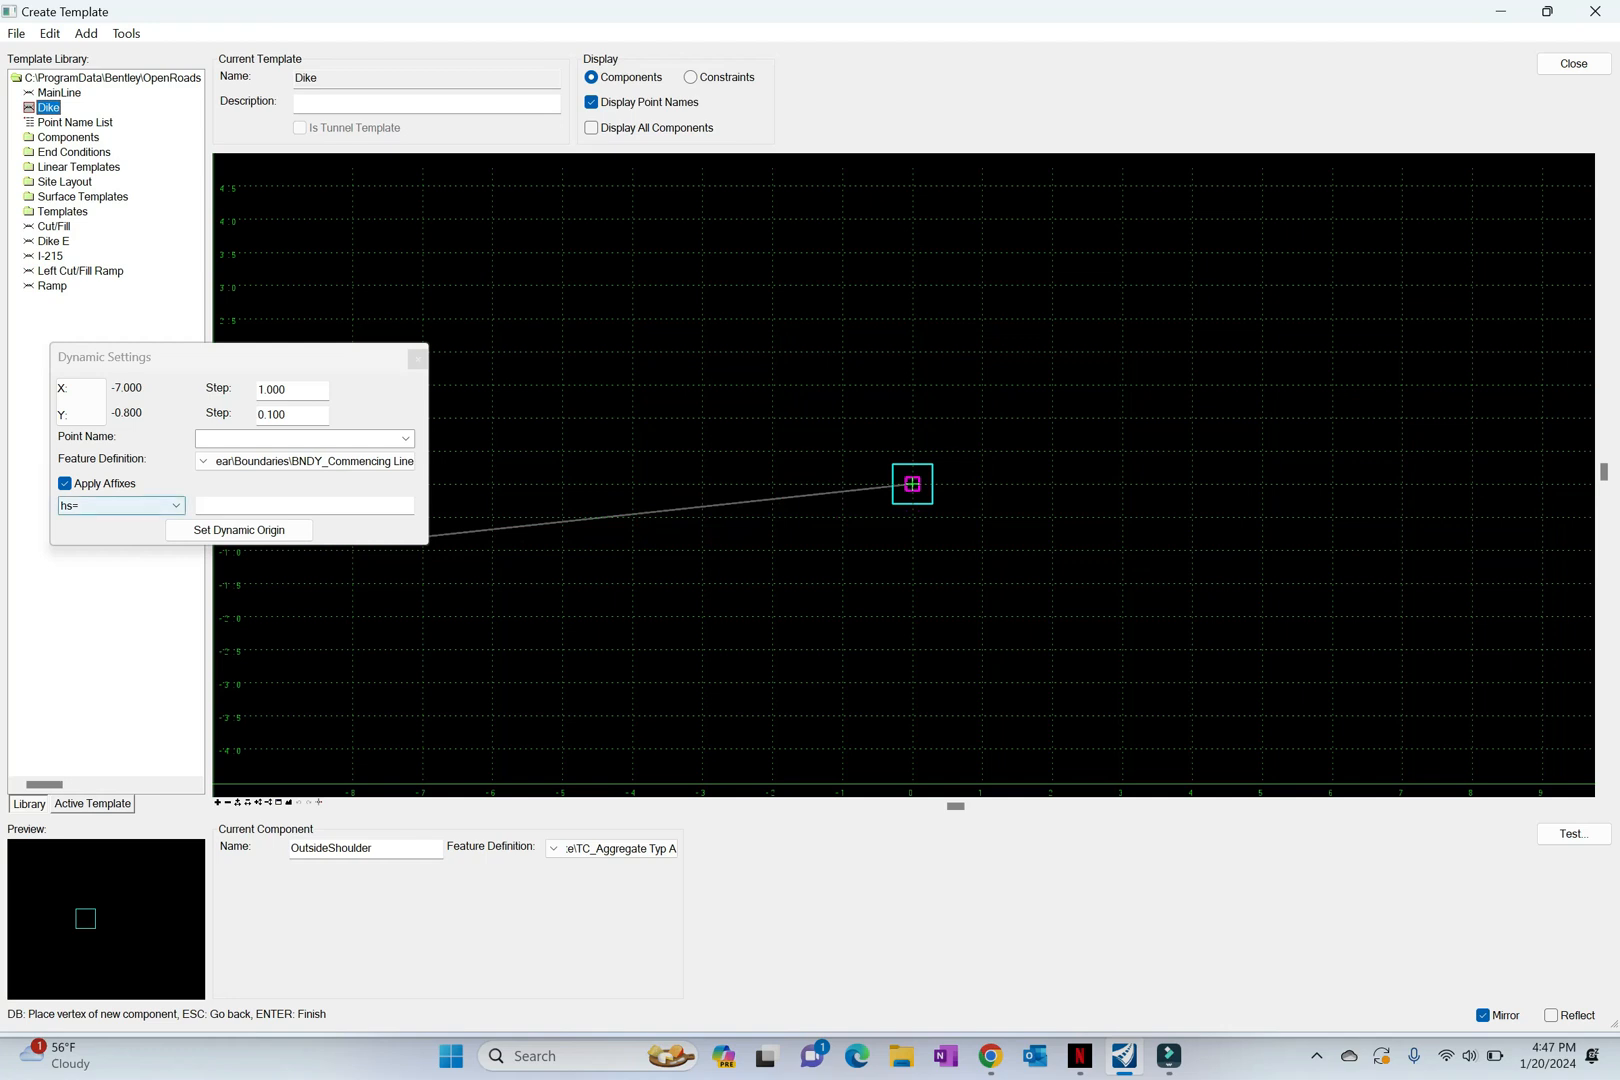
Step: Place the second dike vertex using absolute coordinates xy=1/12,1/12
left_click(120, 505)
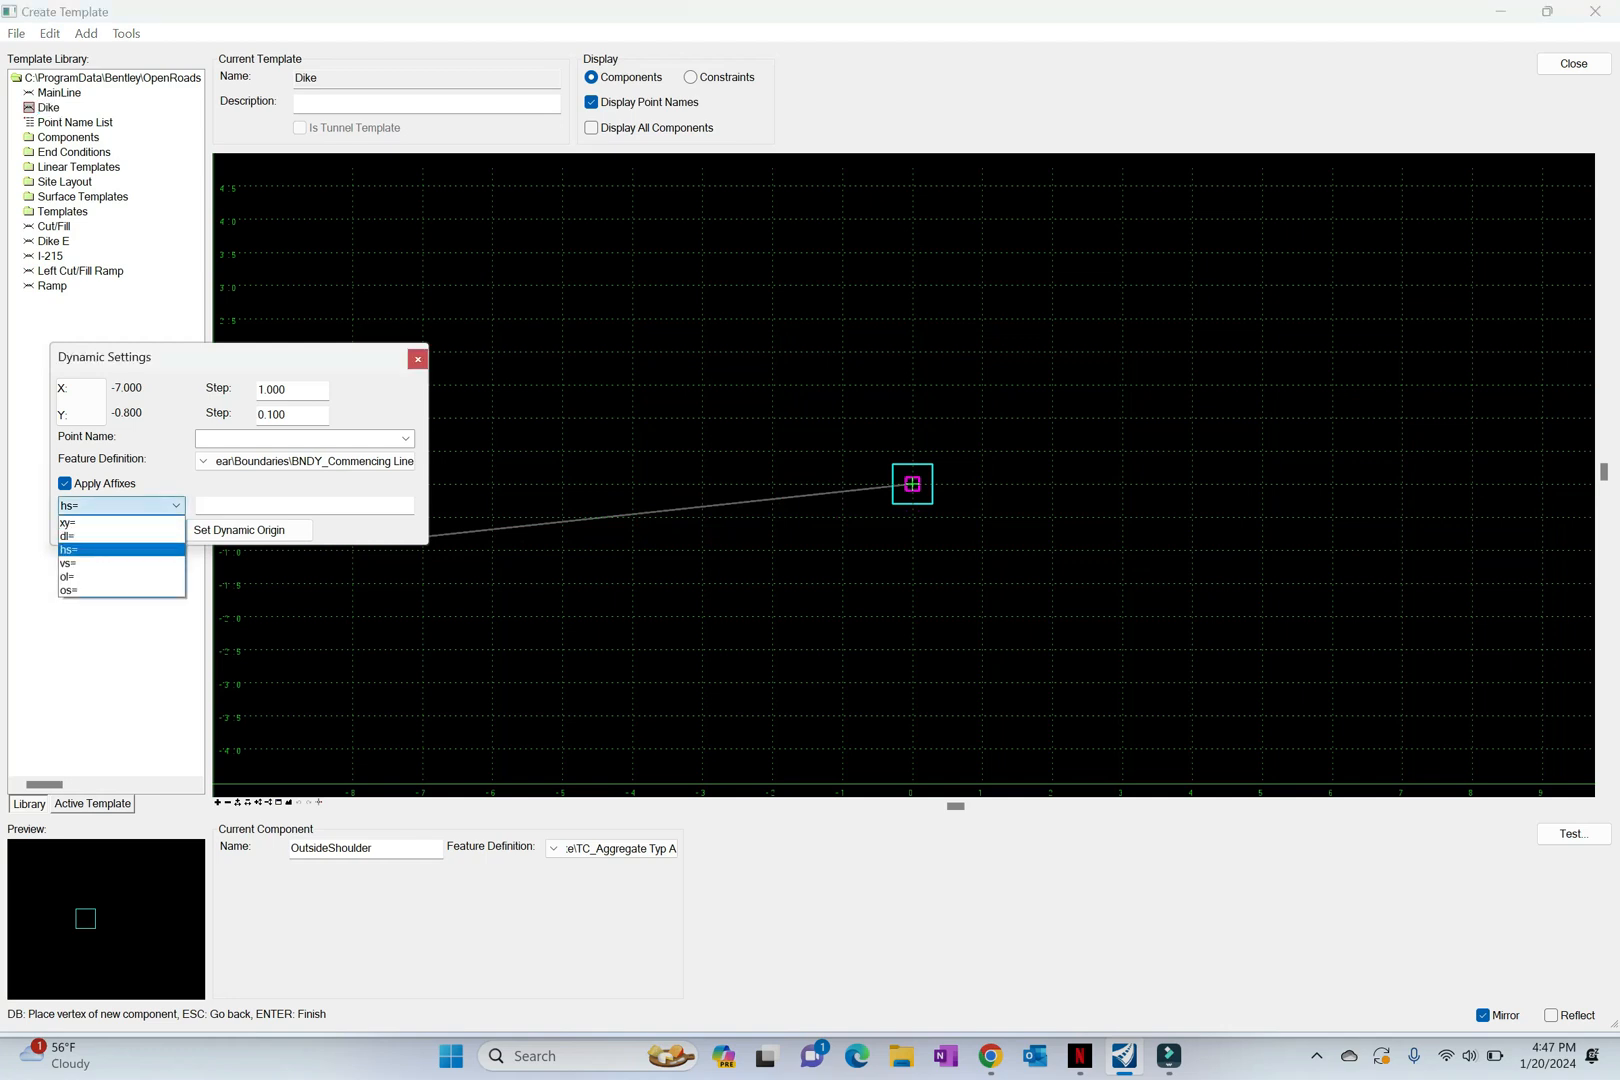
left_click(90, 522)
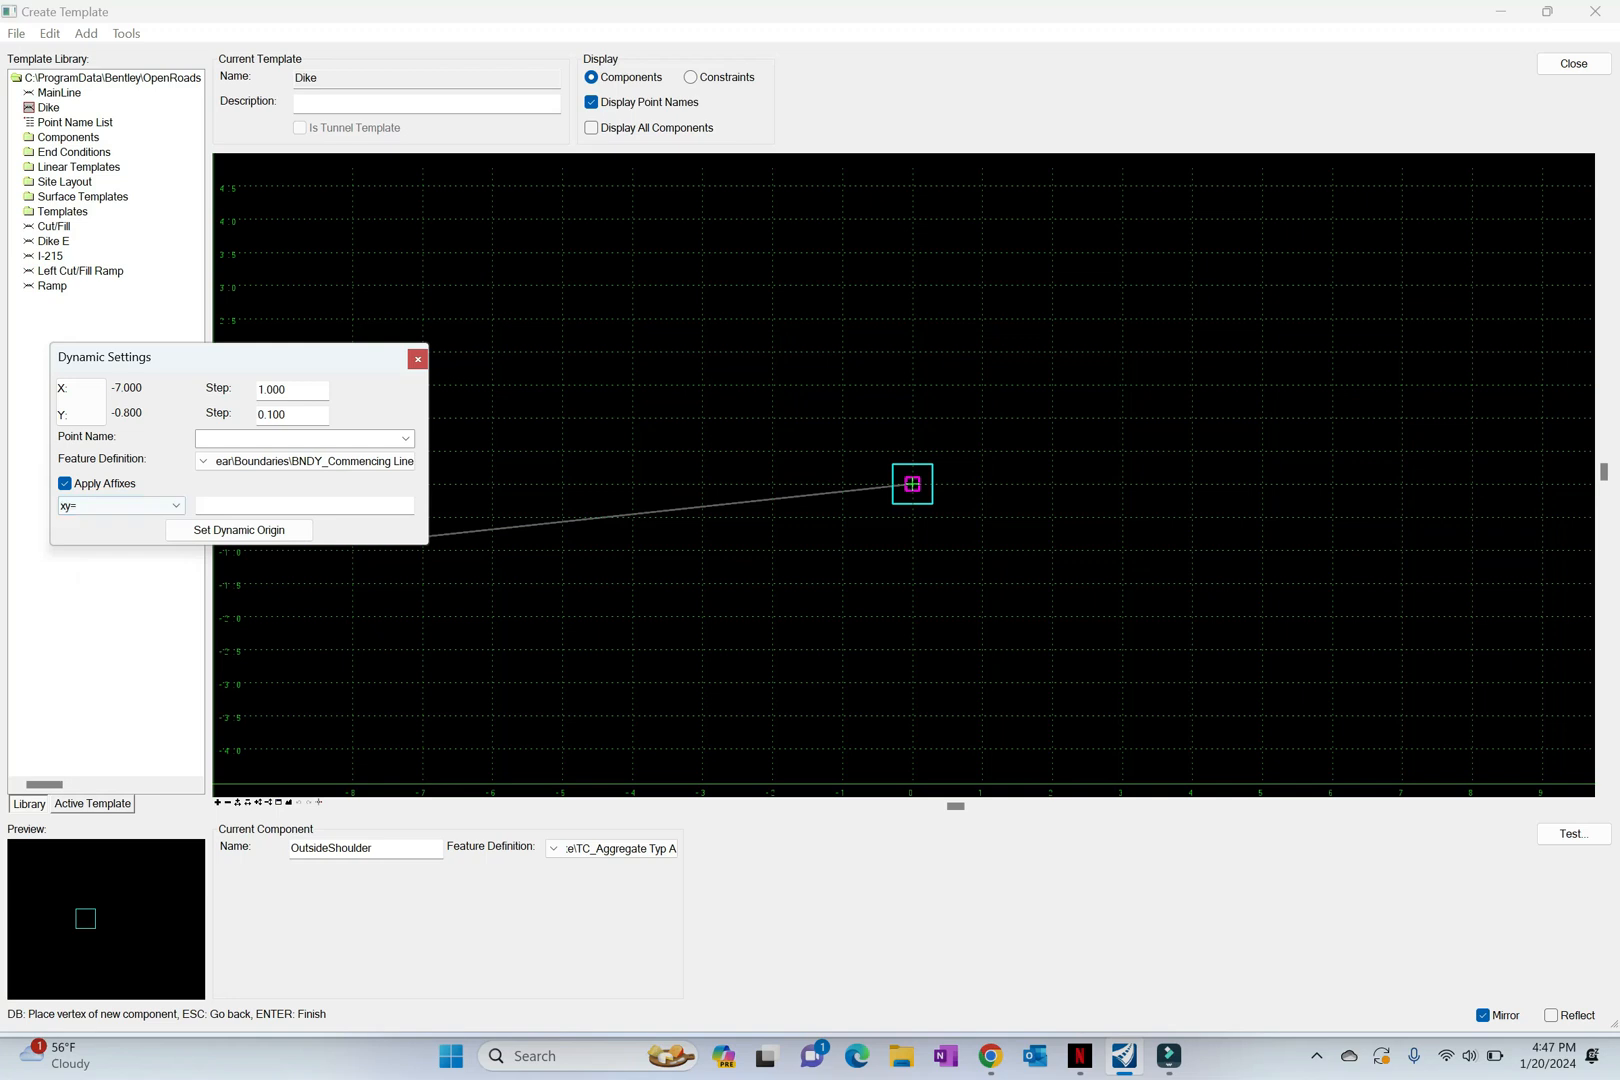
left_click(260, 506)
type("1/12")
type(",1/")
type("10")
key("Return")
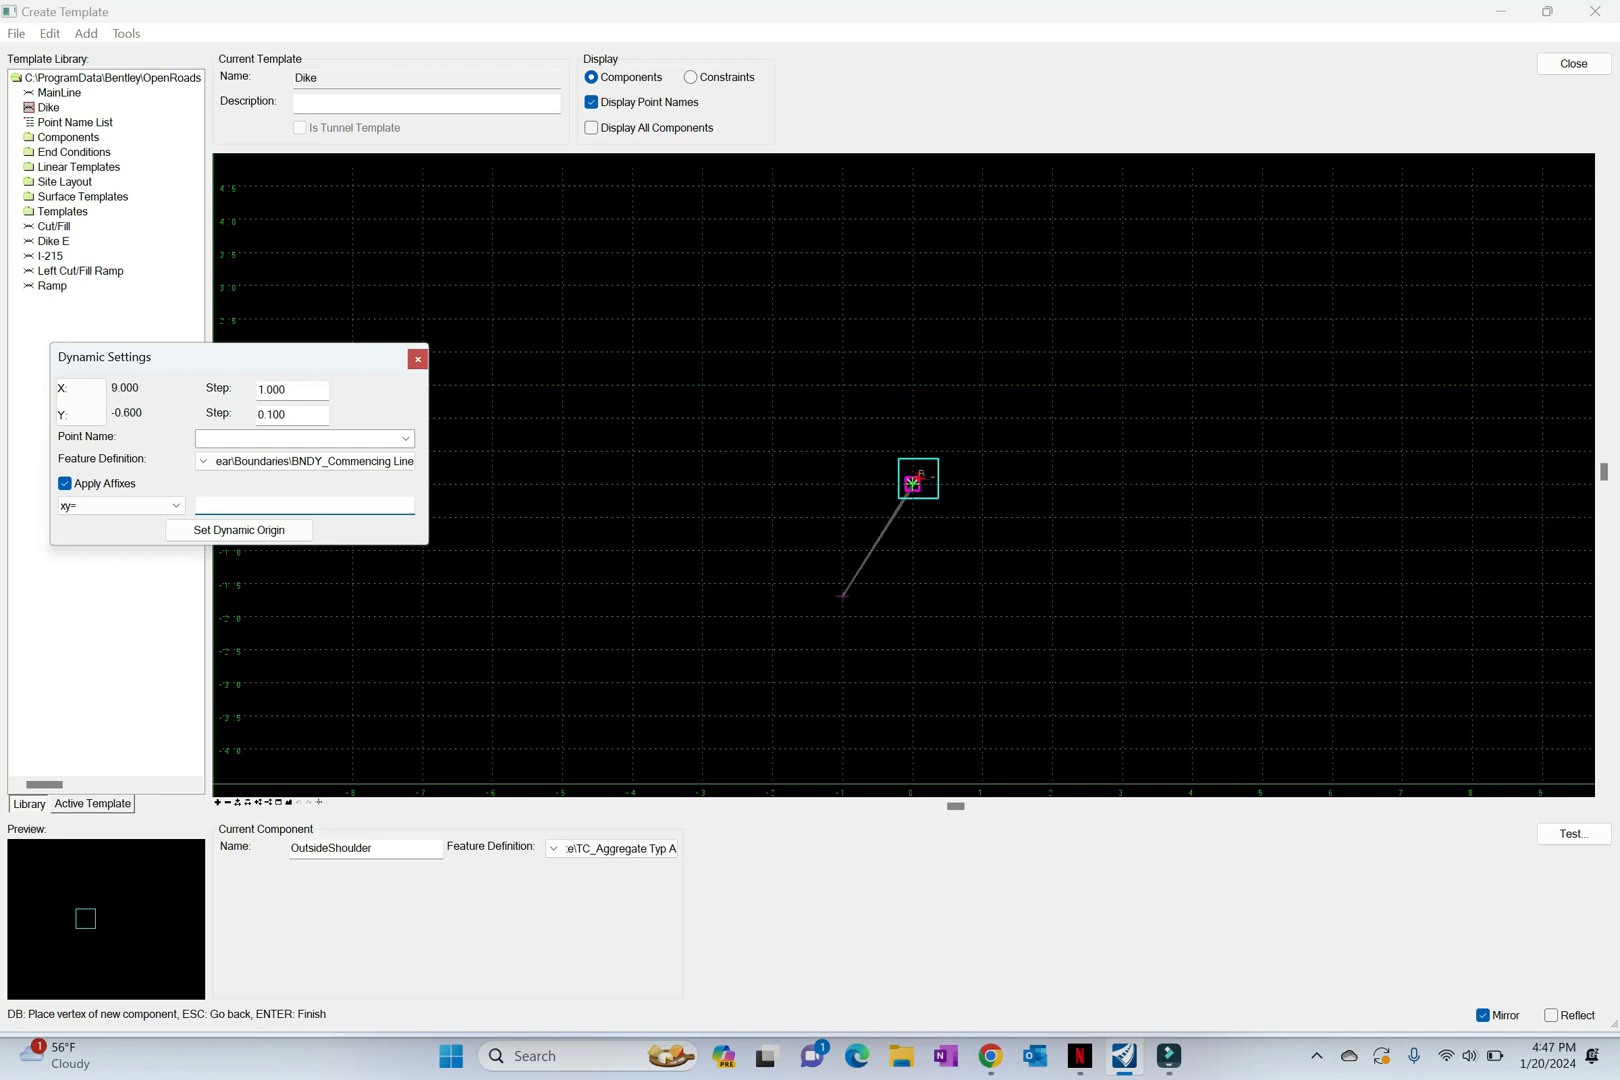
Step: Turn off mirroring for the component and place the third dike vertex by horizontal distance and slope, hs=1,1/4
scroll(871, 472, "up", 5)
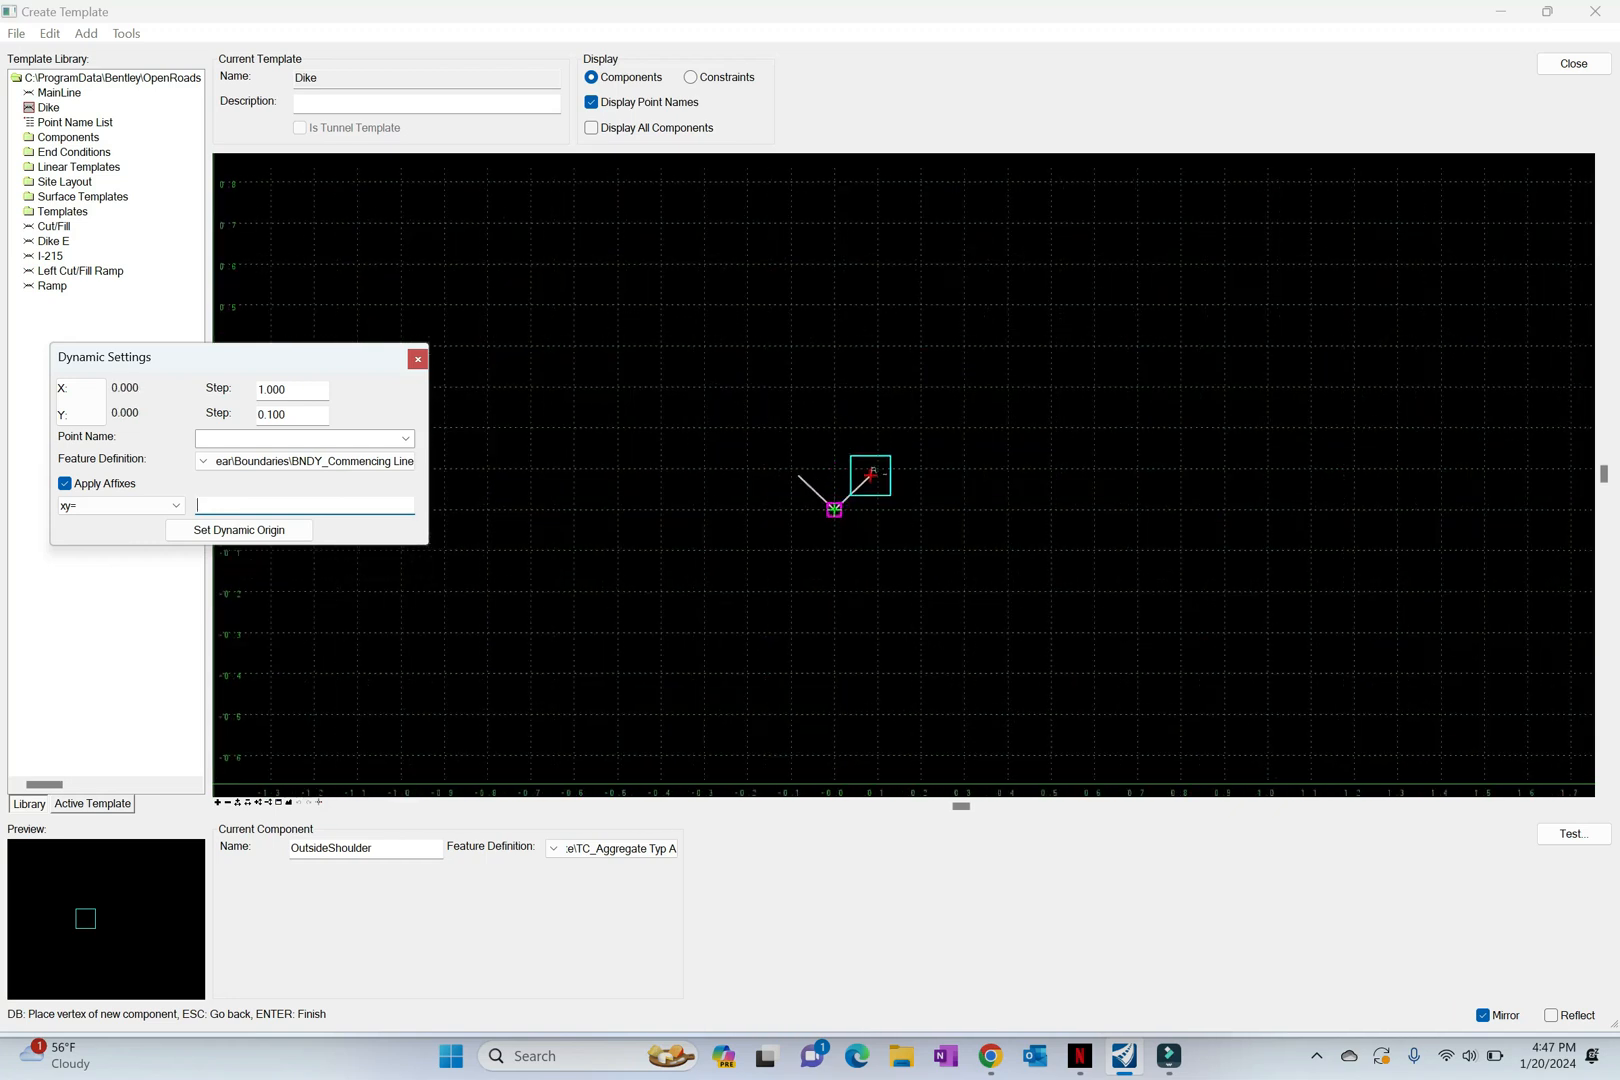
right_click(919, 516)
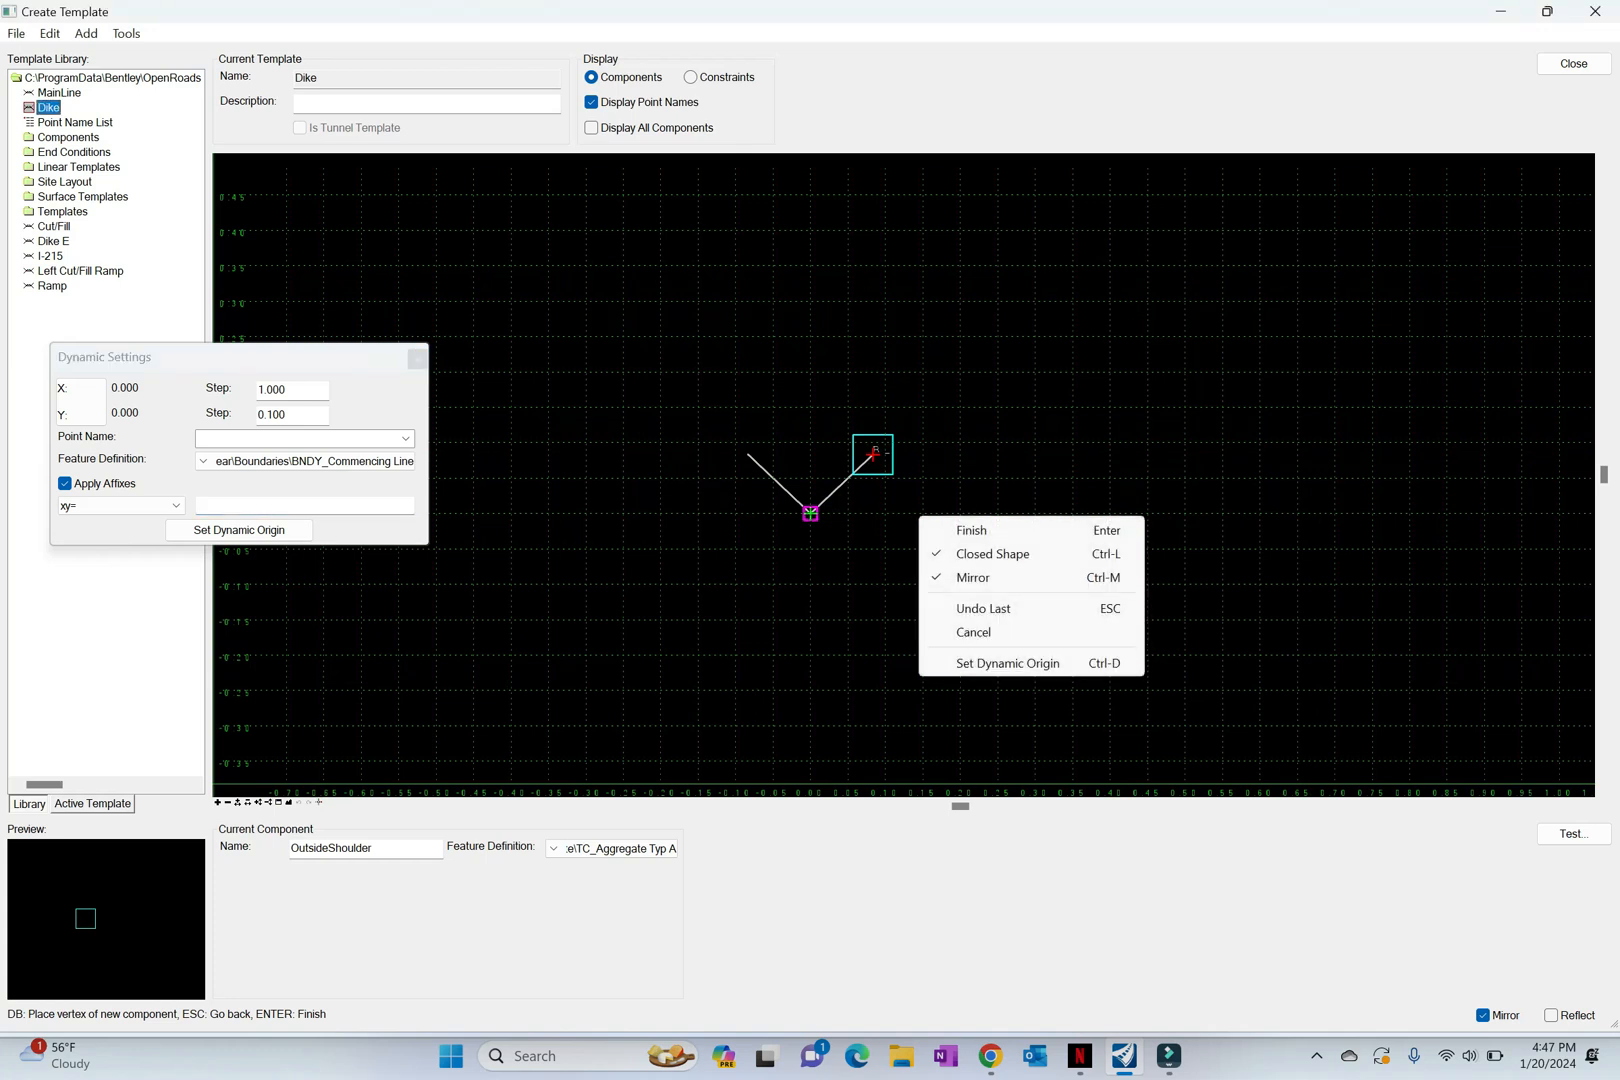
left_click(975, 577)
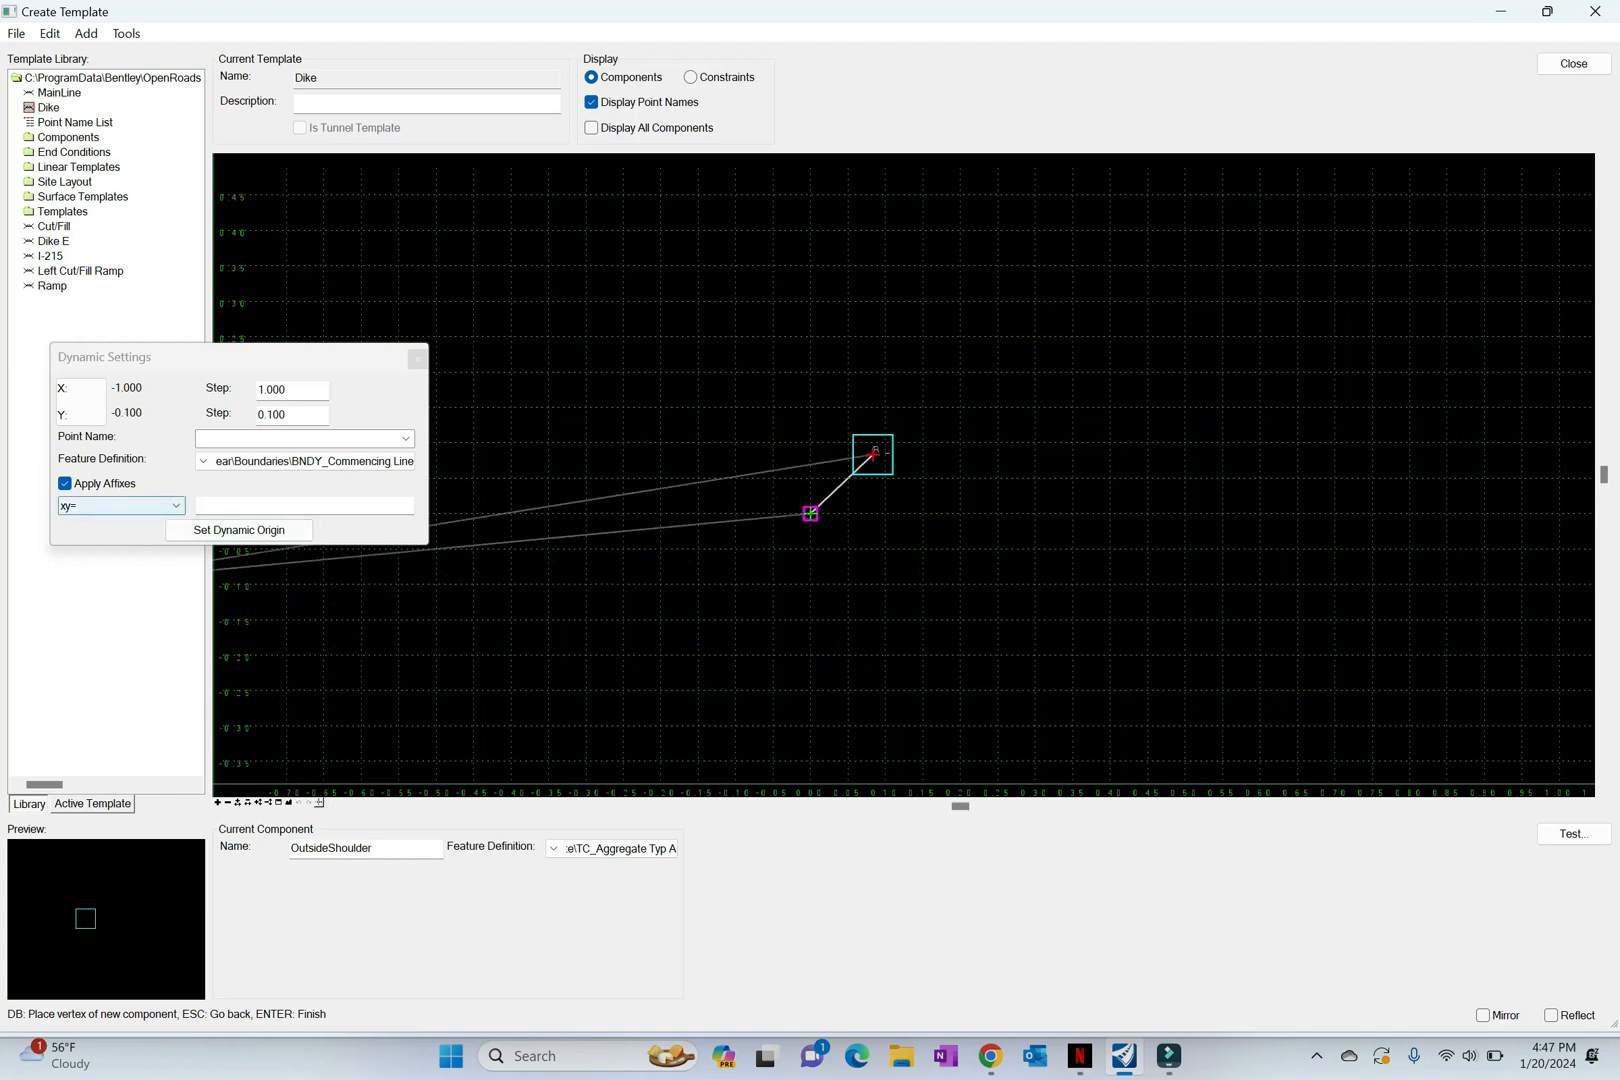
left_click(120, 505)
left_click(120, 550)
left_click(290, 506)
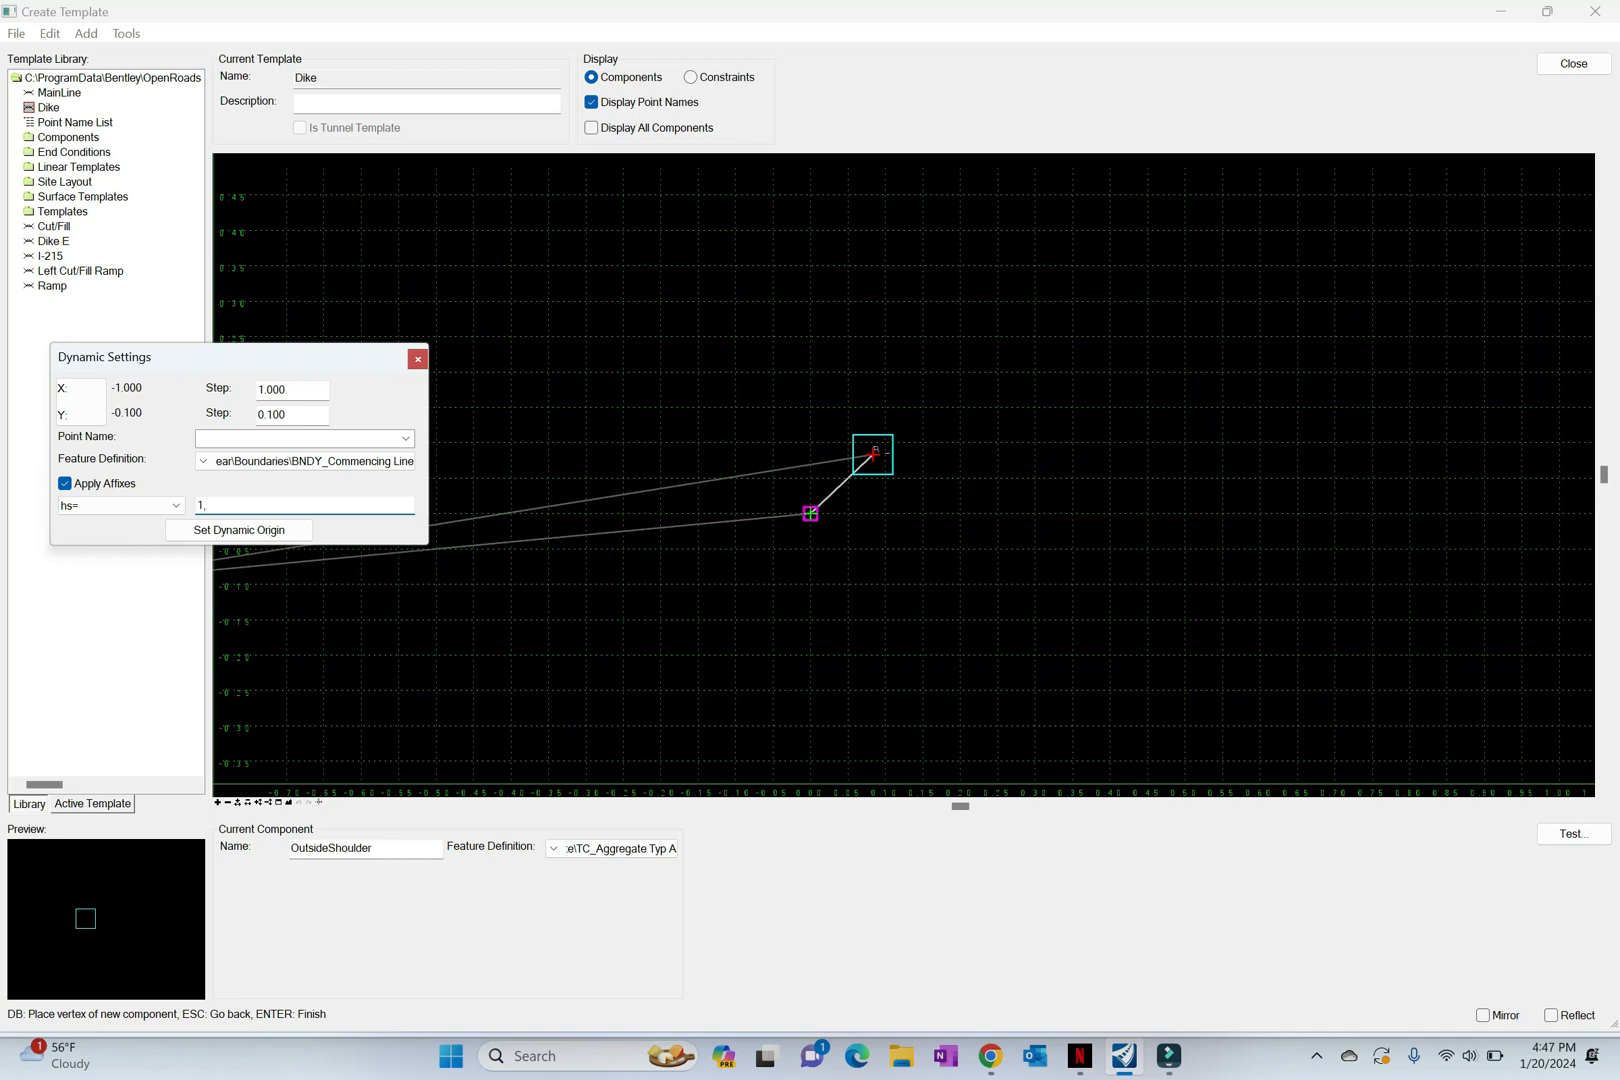
type("1,1/4")
key("Return")
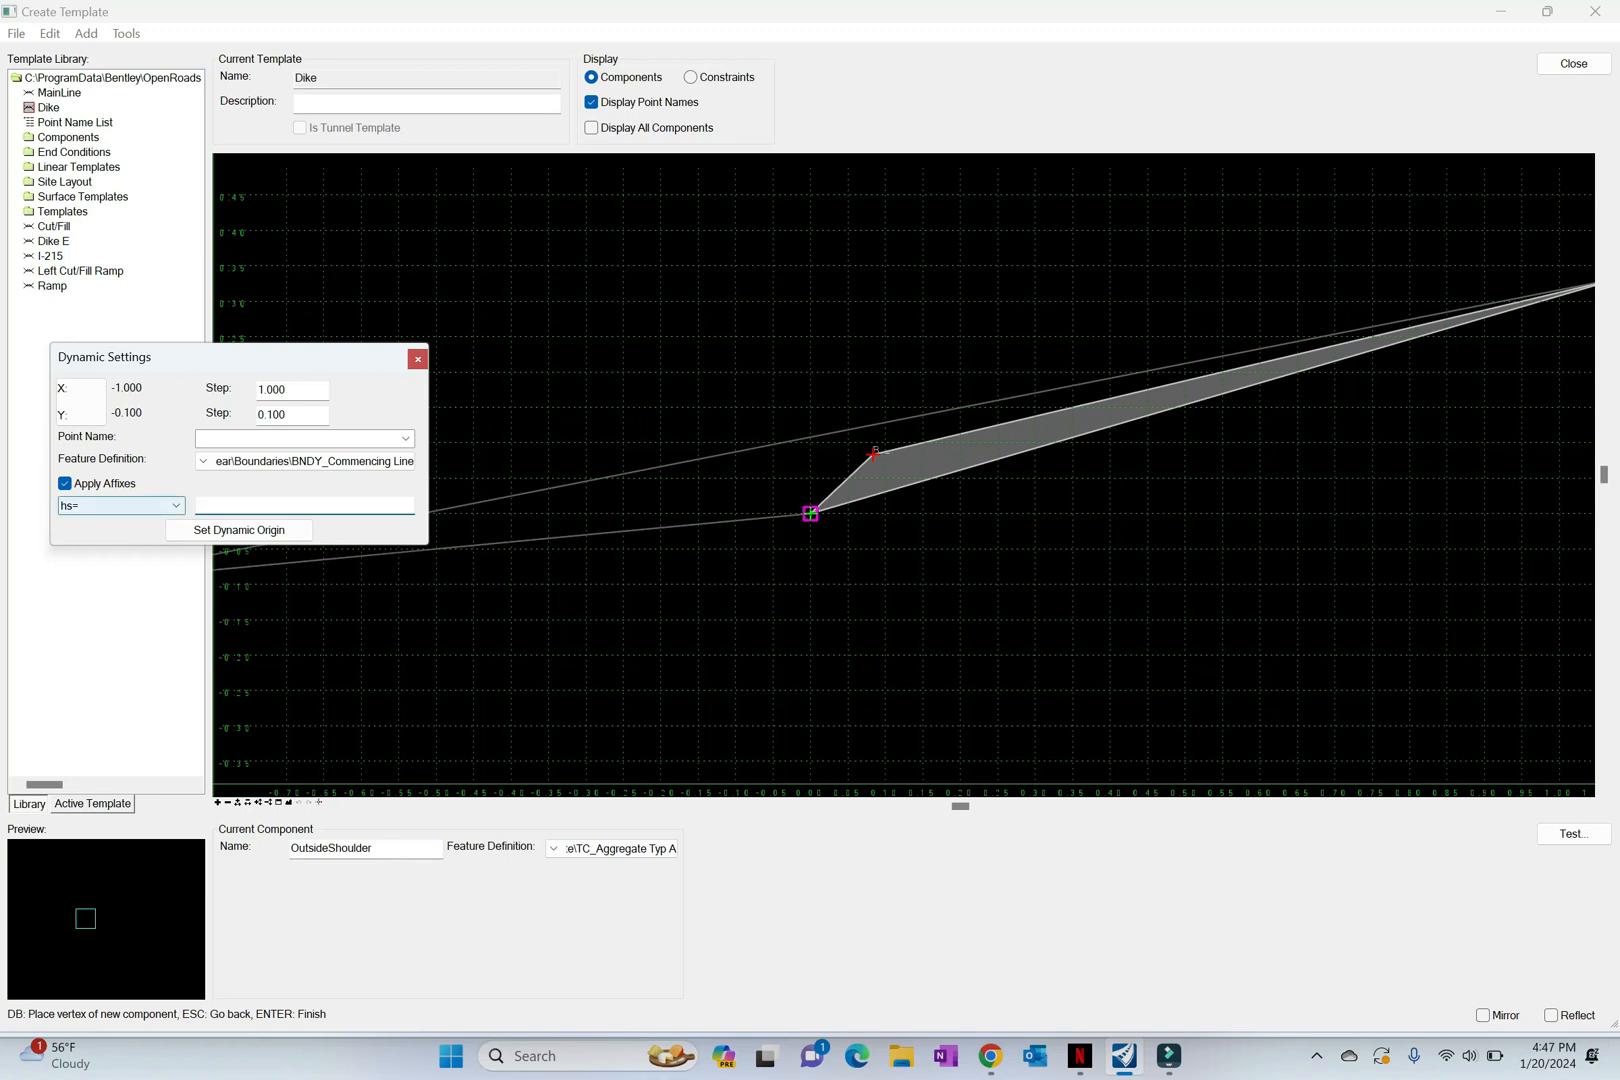
Step: Place the fourth dike vertex with the relative offset dl=1/12,-1/12
left_click(120, 505)
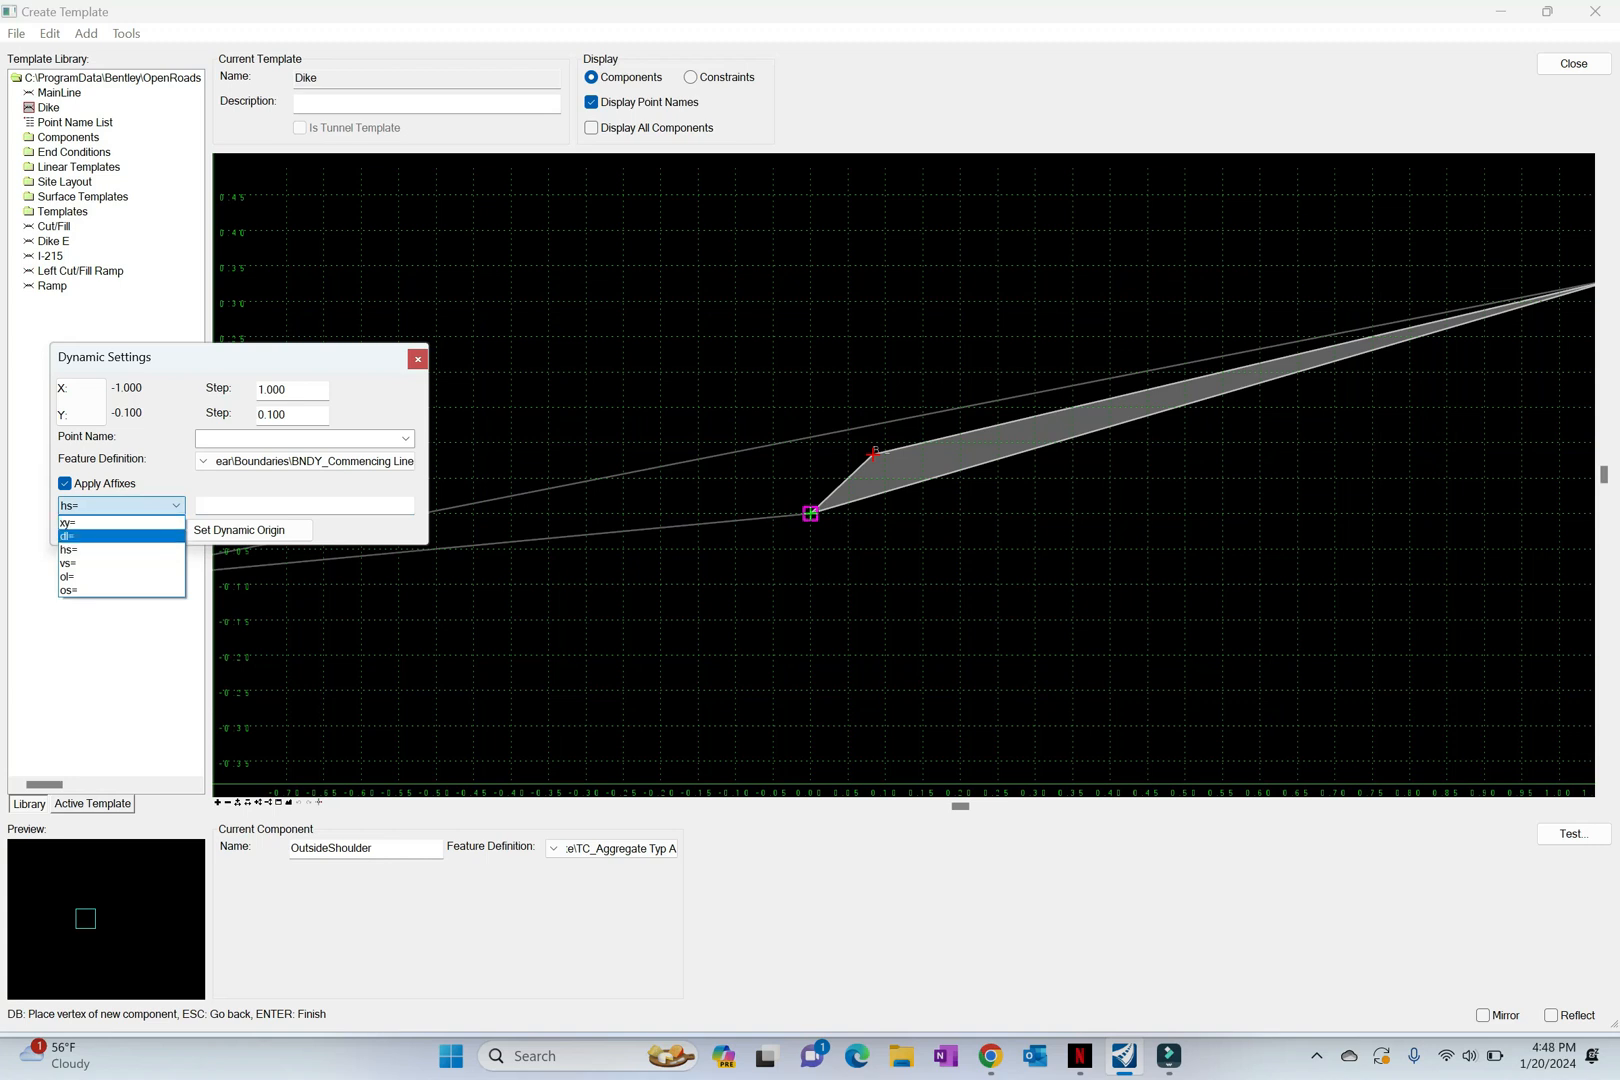
left_click(120, 536)
left_click(268, 506)
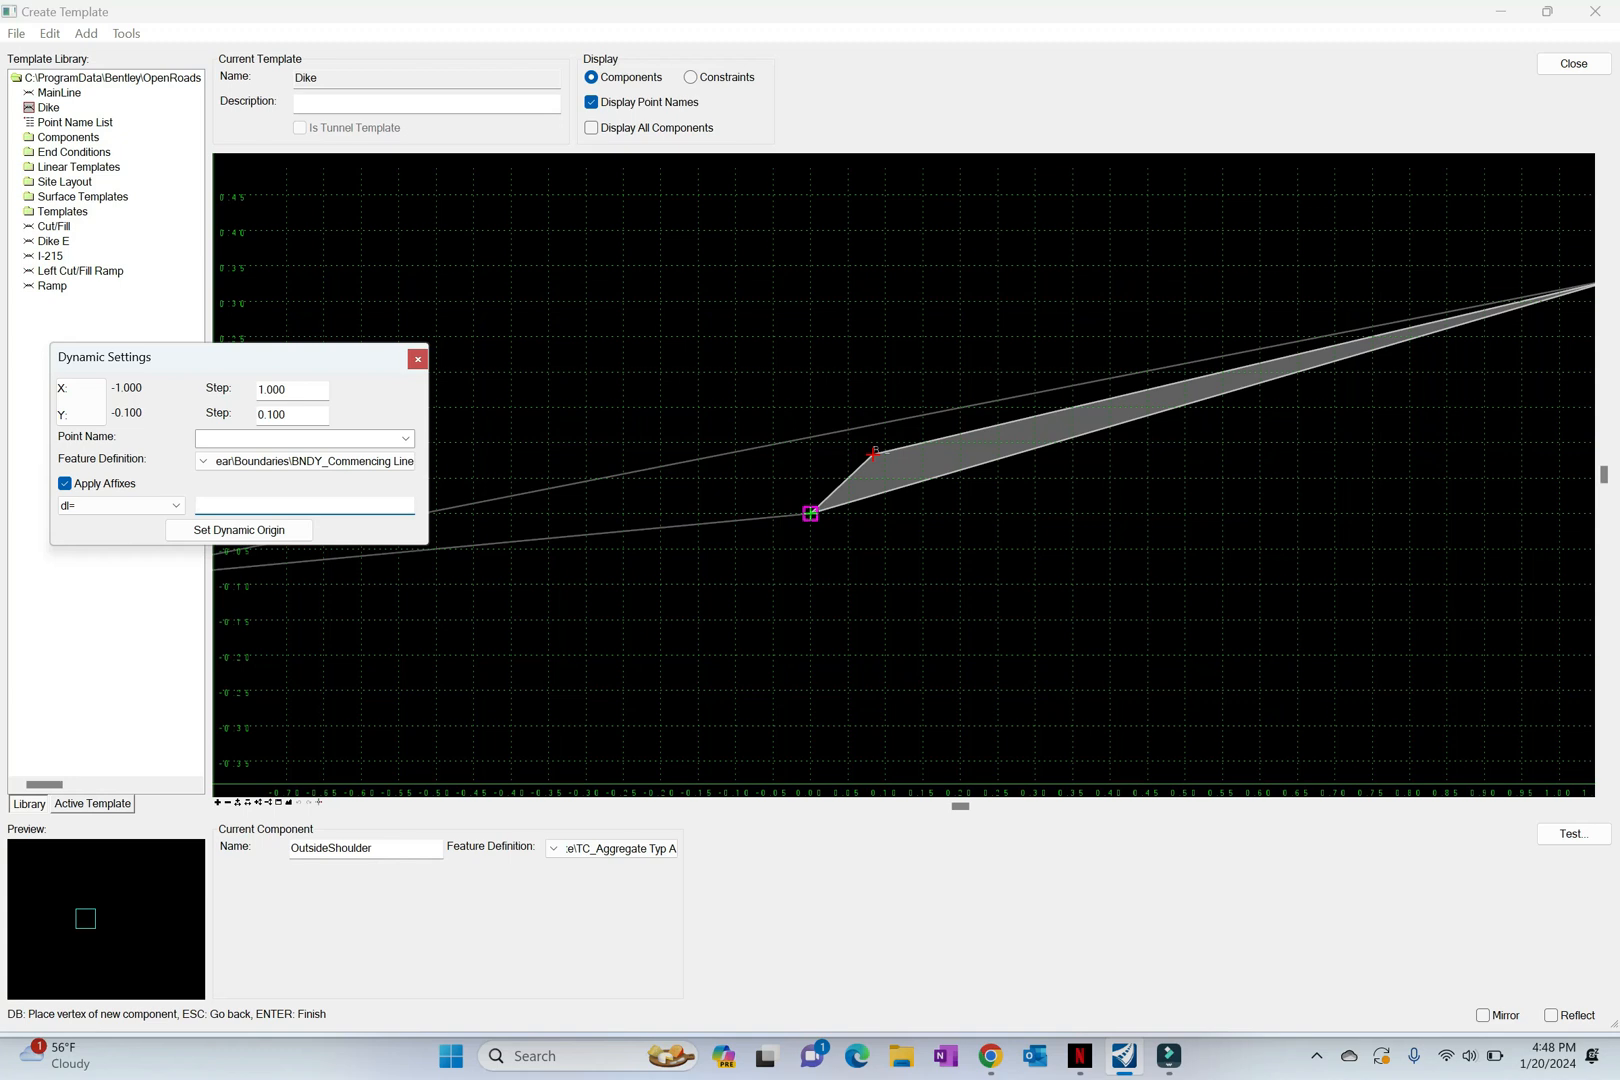
type("1/12,-1/12")
key("Return")
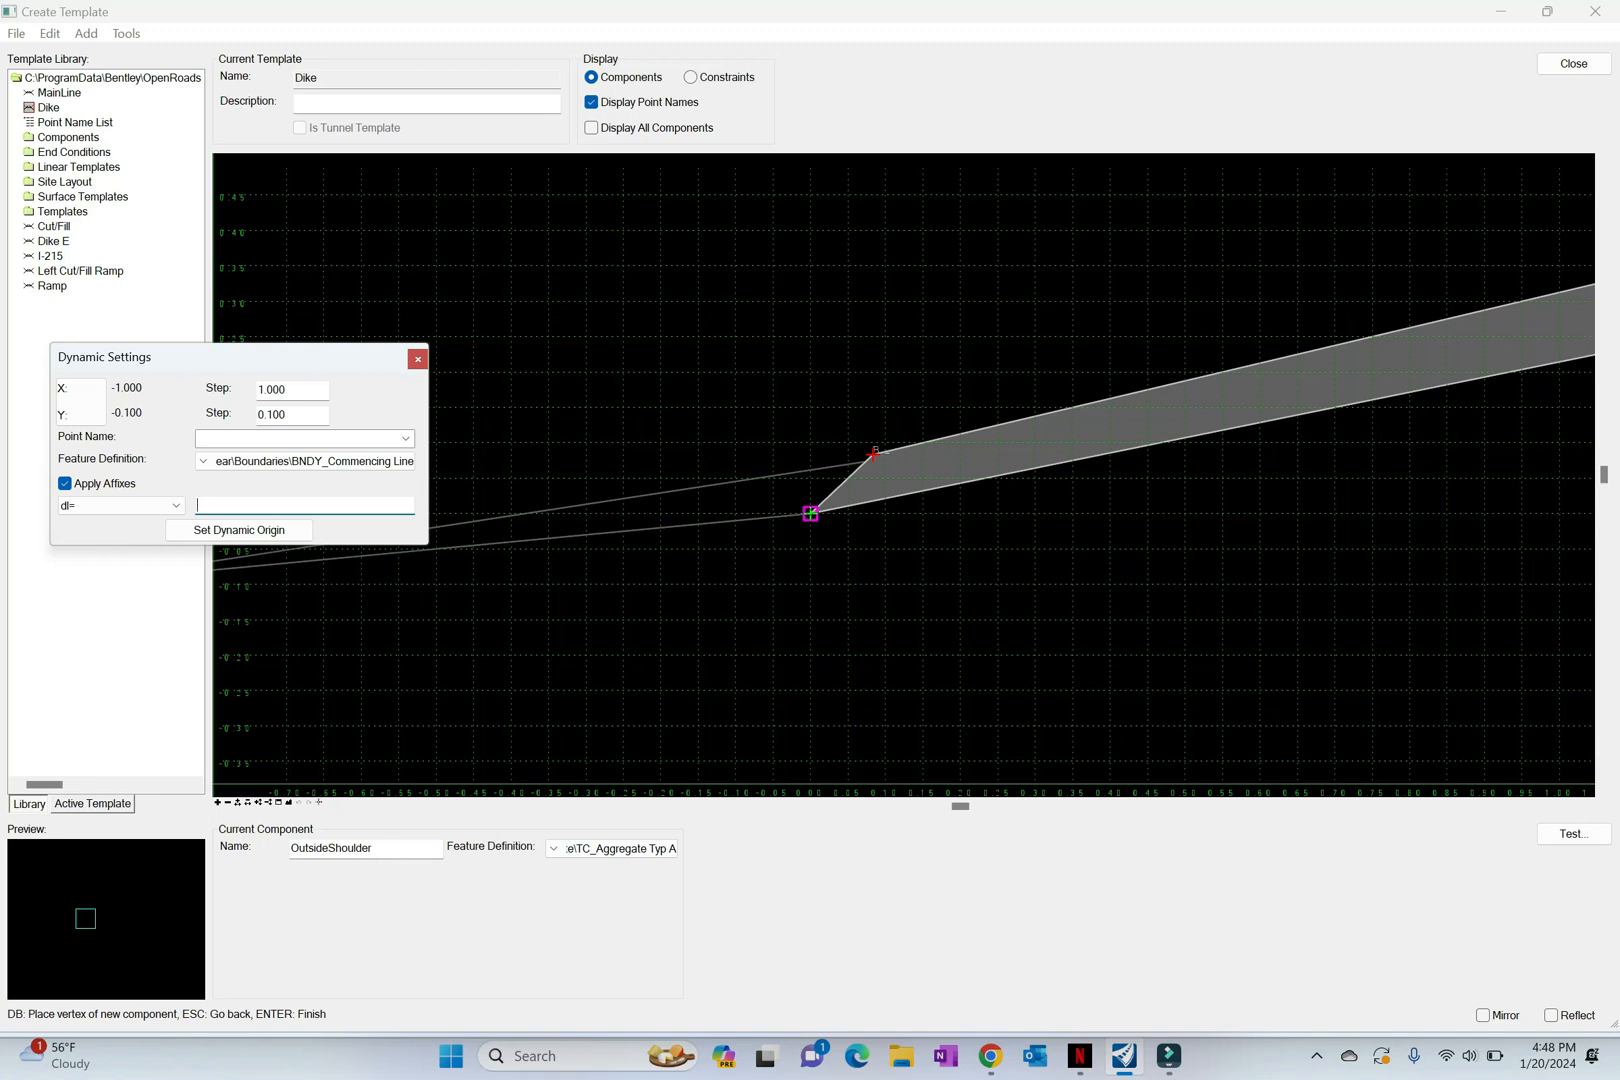
Step: Place the fifth dike vertex at the base using absolute coordinates xy=1.33,0
left_click(120, 505)
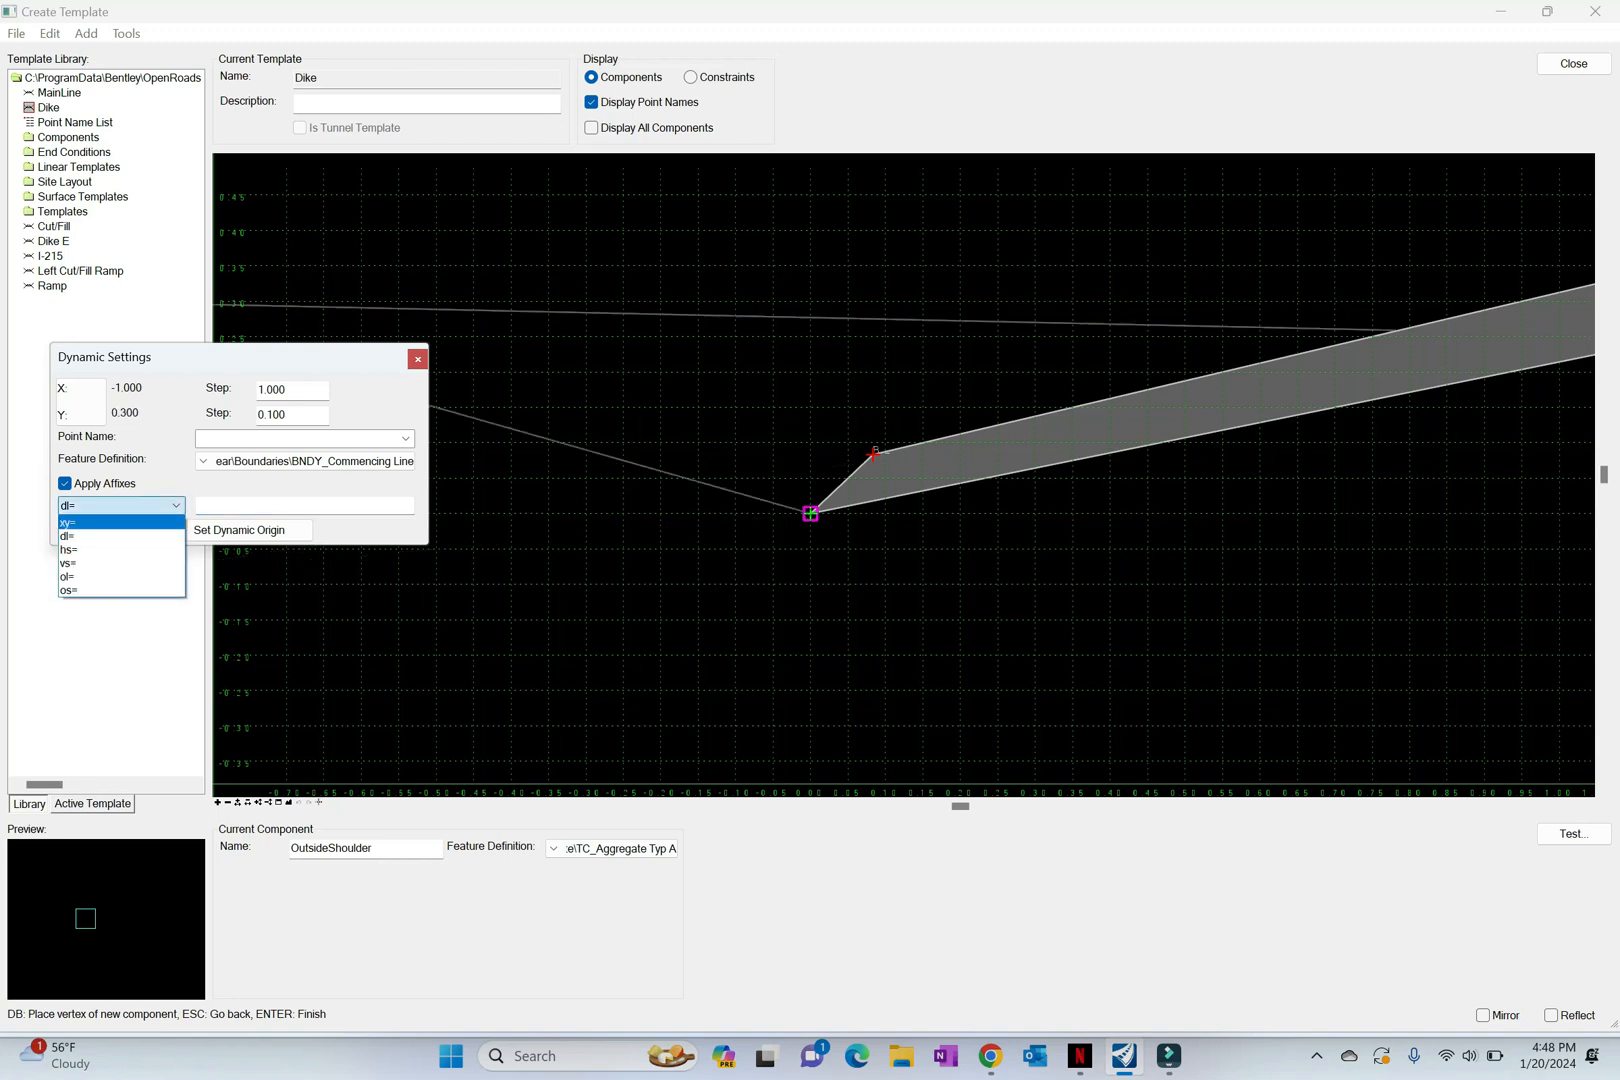
key("Return")
key("Tab")
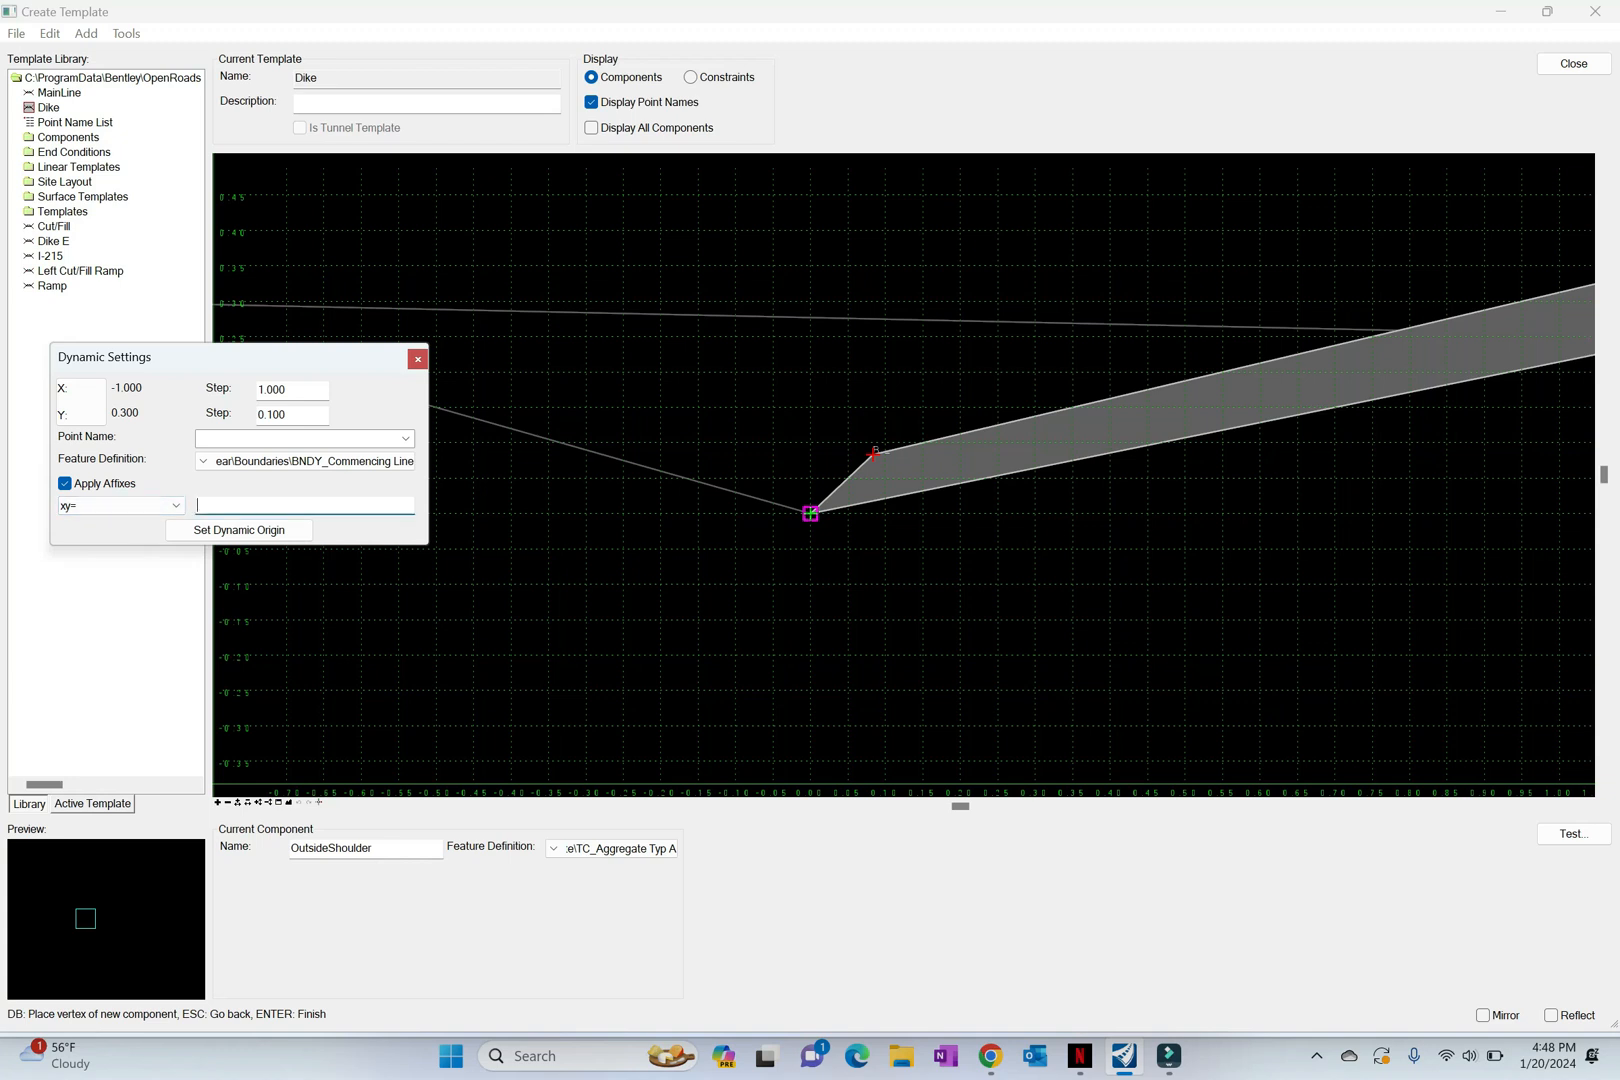
type("1.33,0")
key("Return")
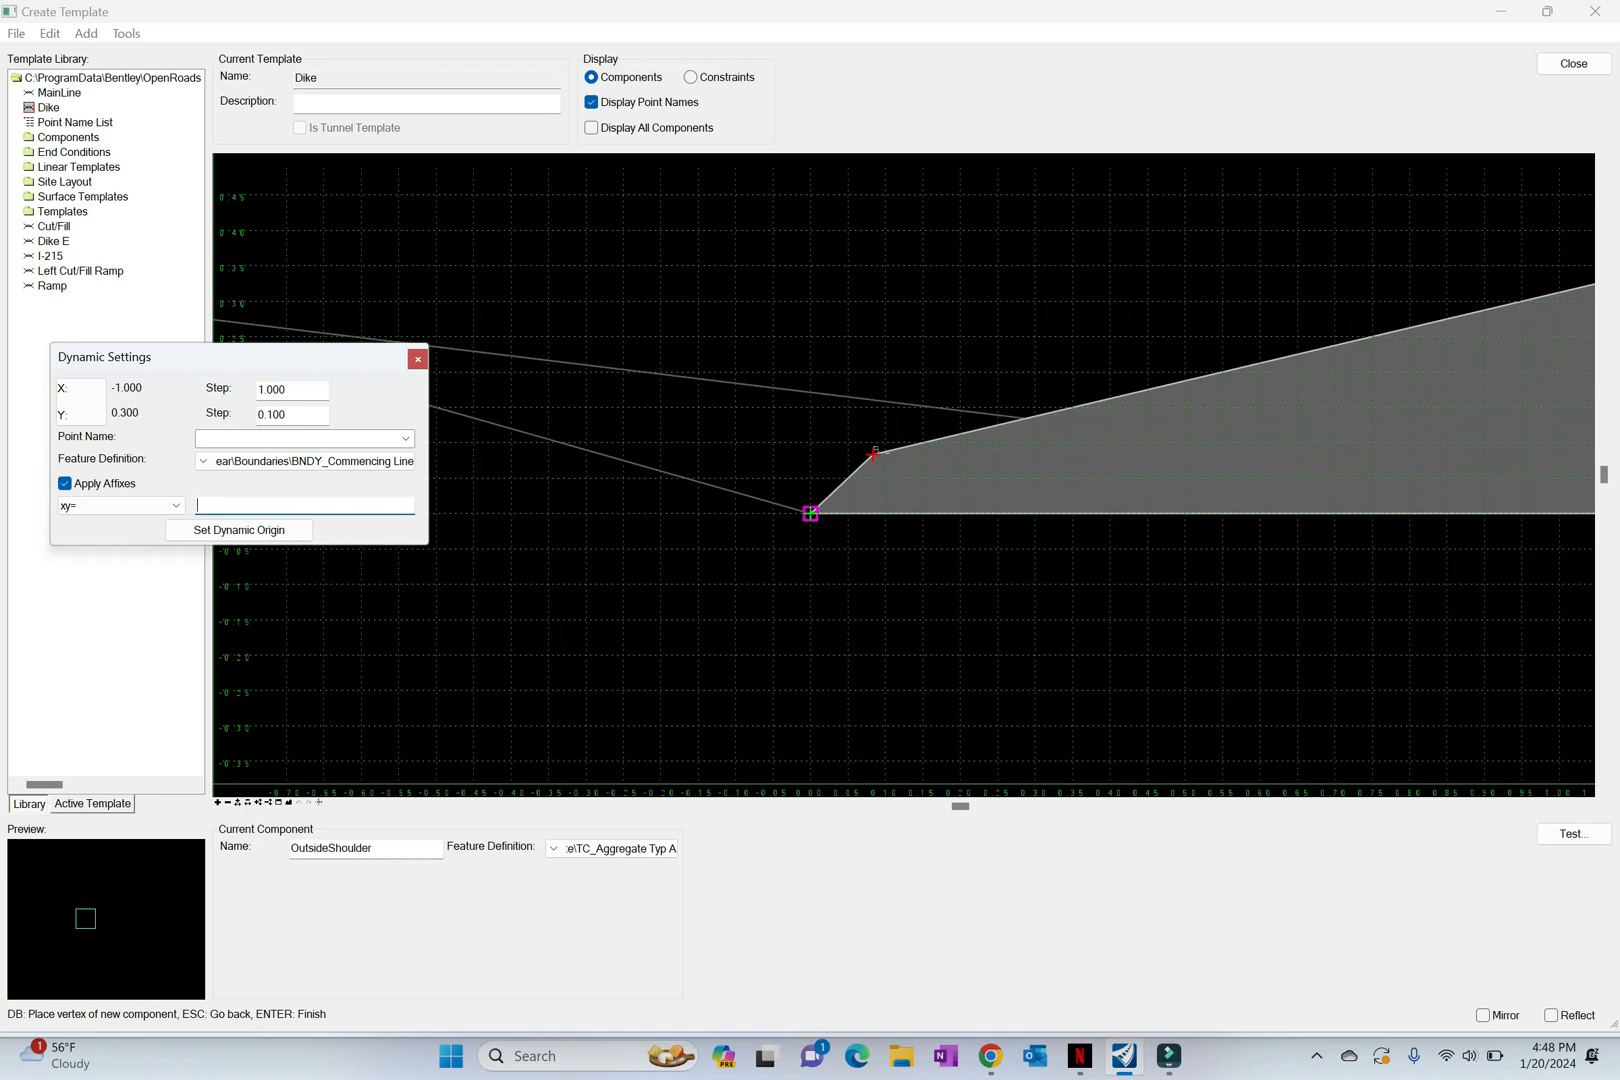
Step: Close the dike shape with a vertex at xy=0,0 and finish the component
type("0,0")
key("Return")
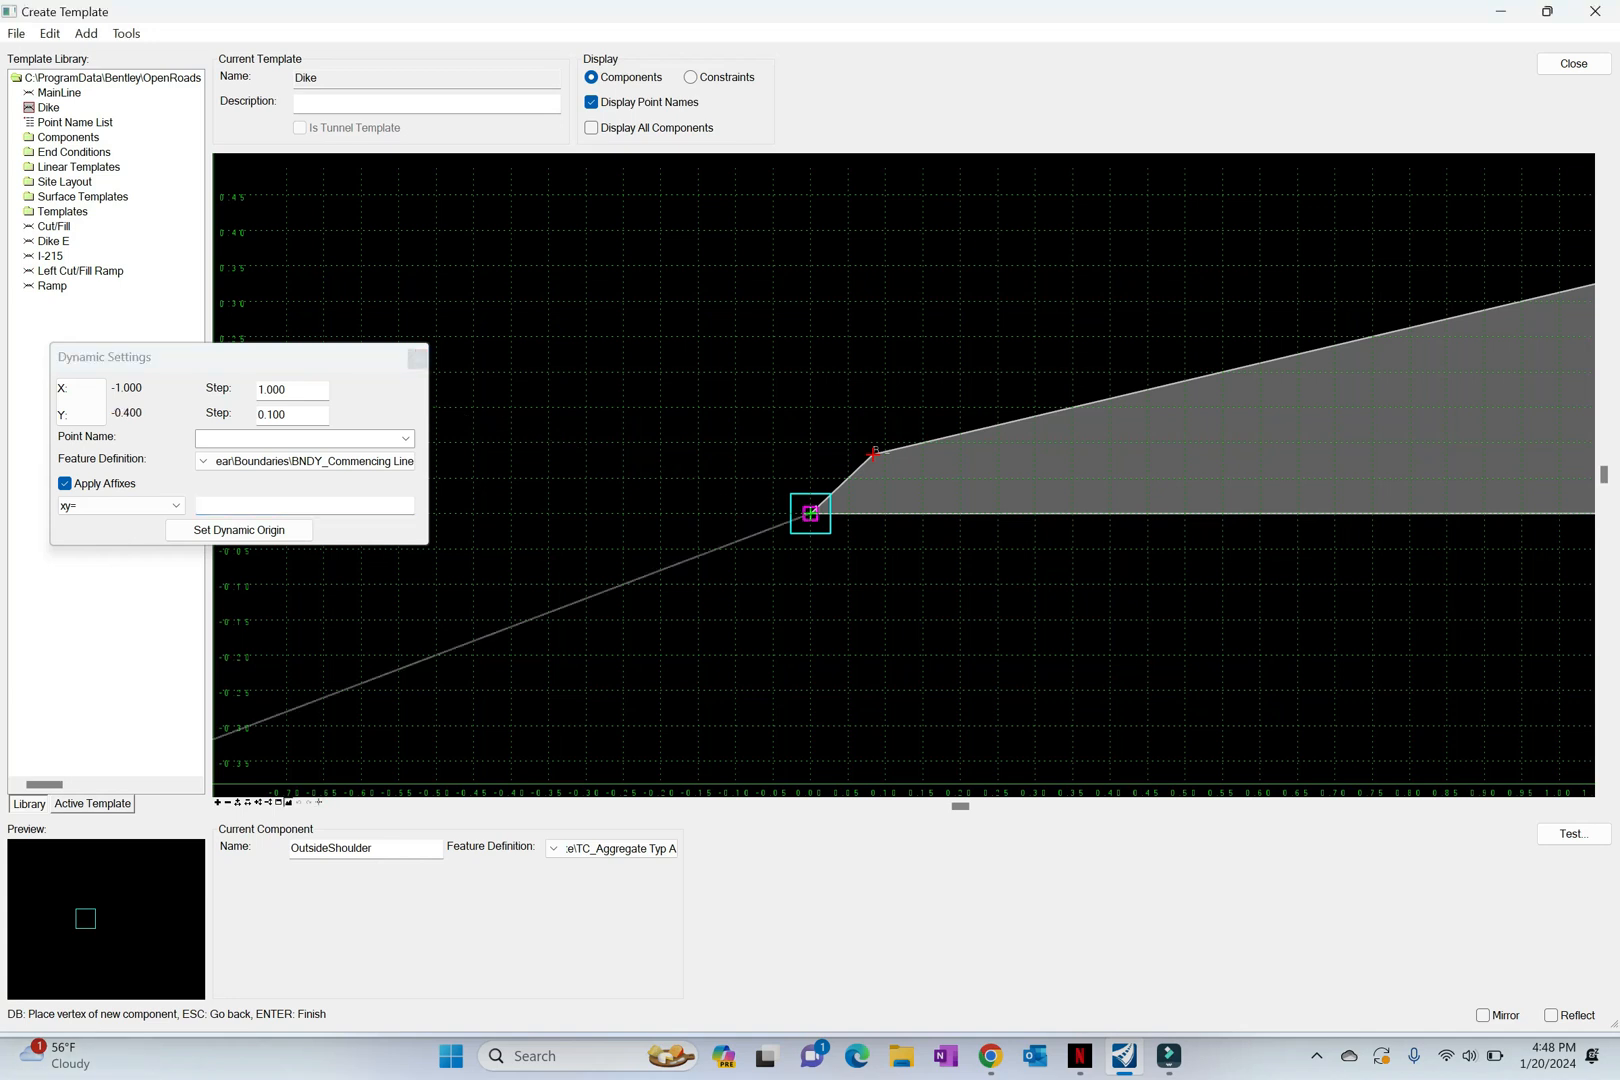
left_click(289, 803)
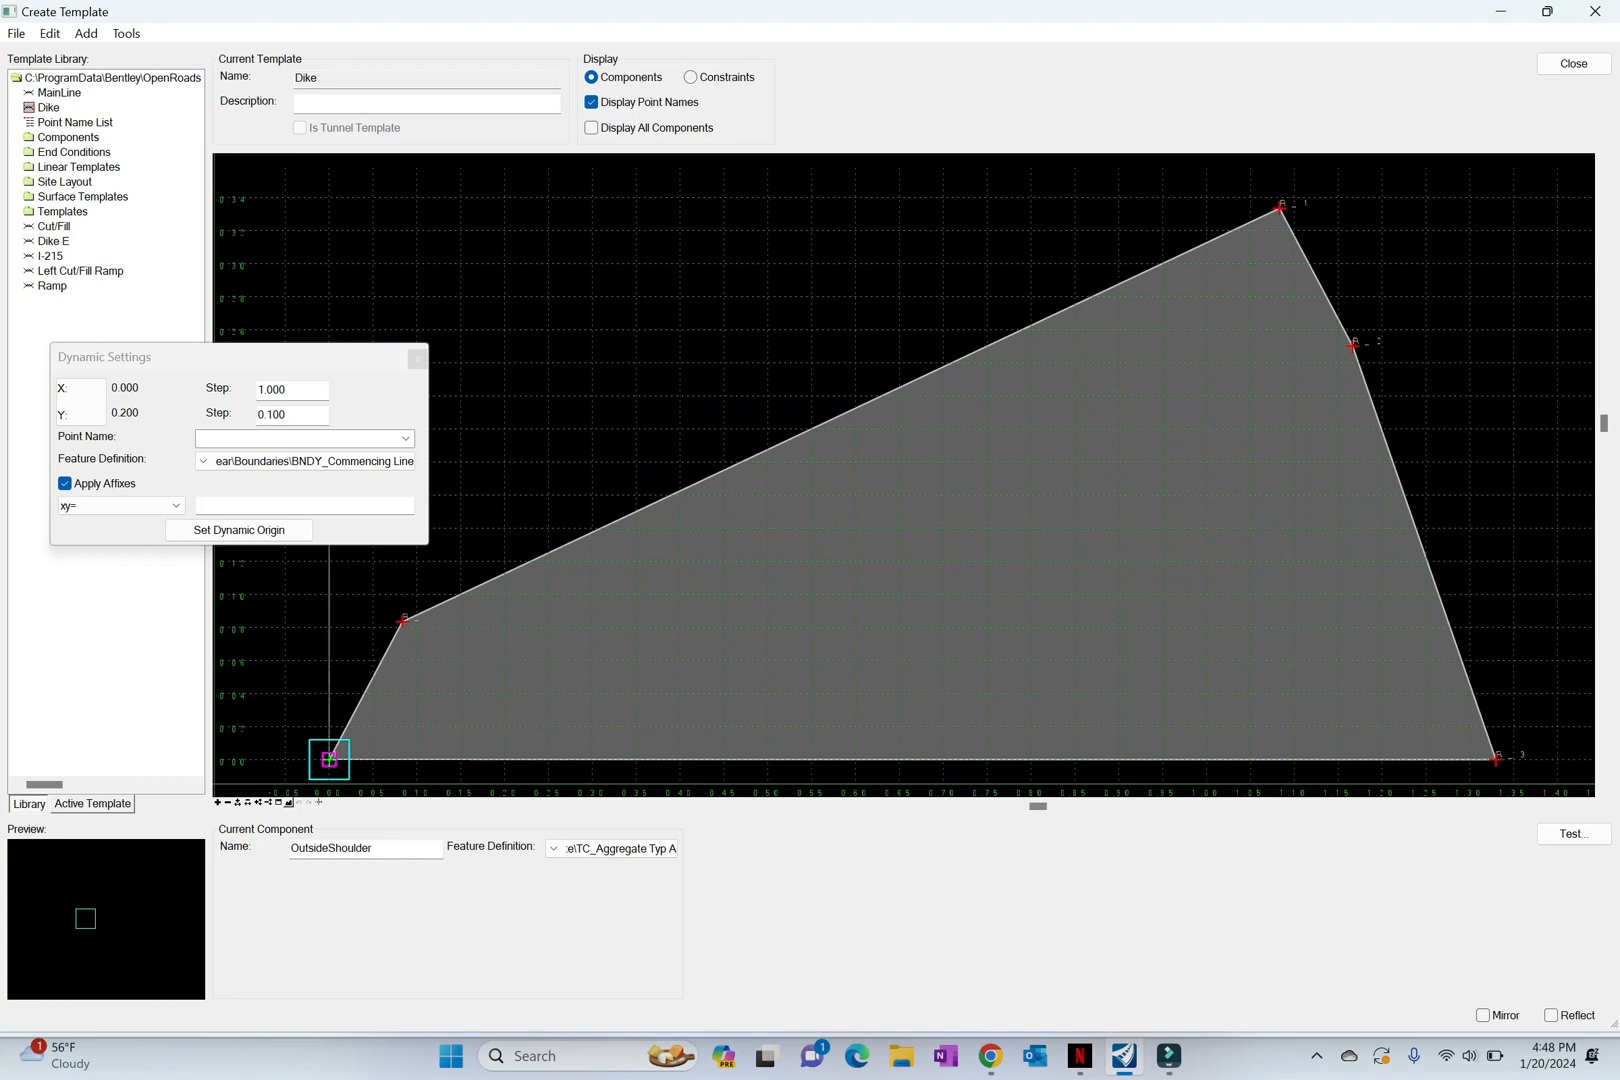
right_click(617, 372)
left_click(700, 385)
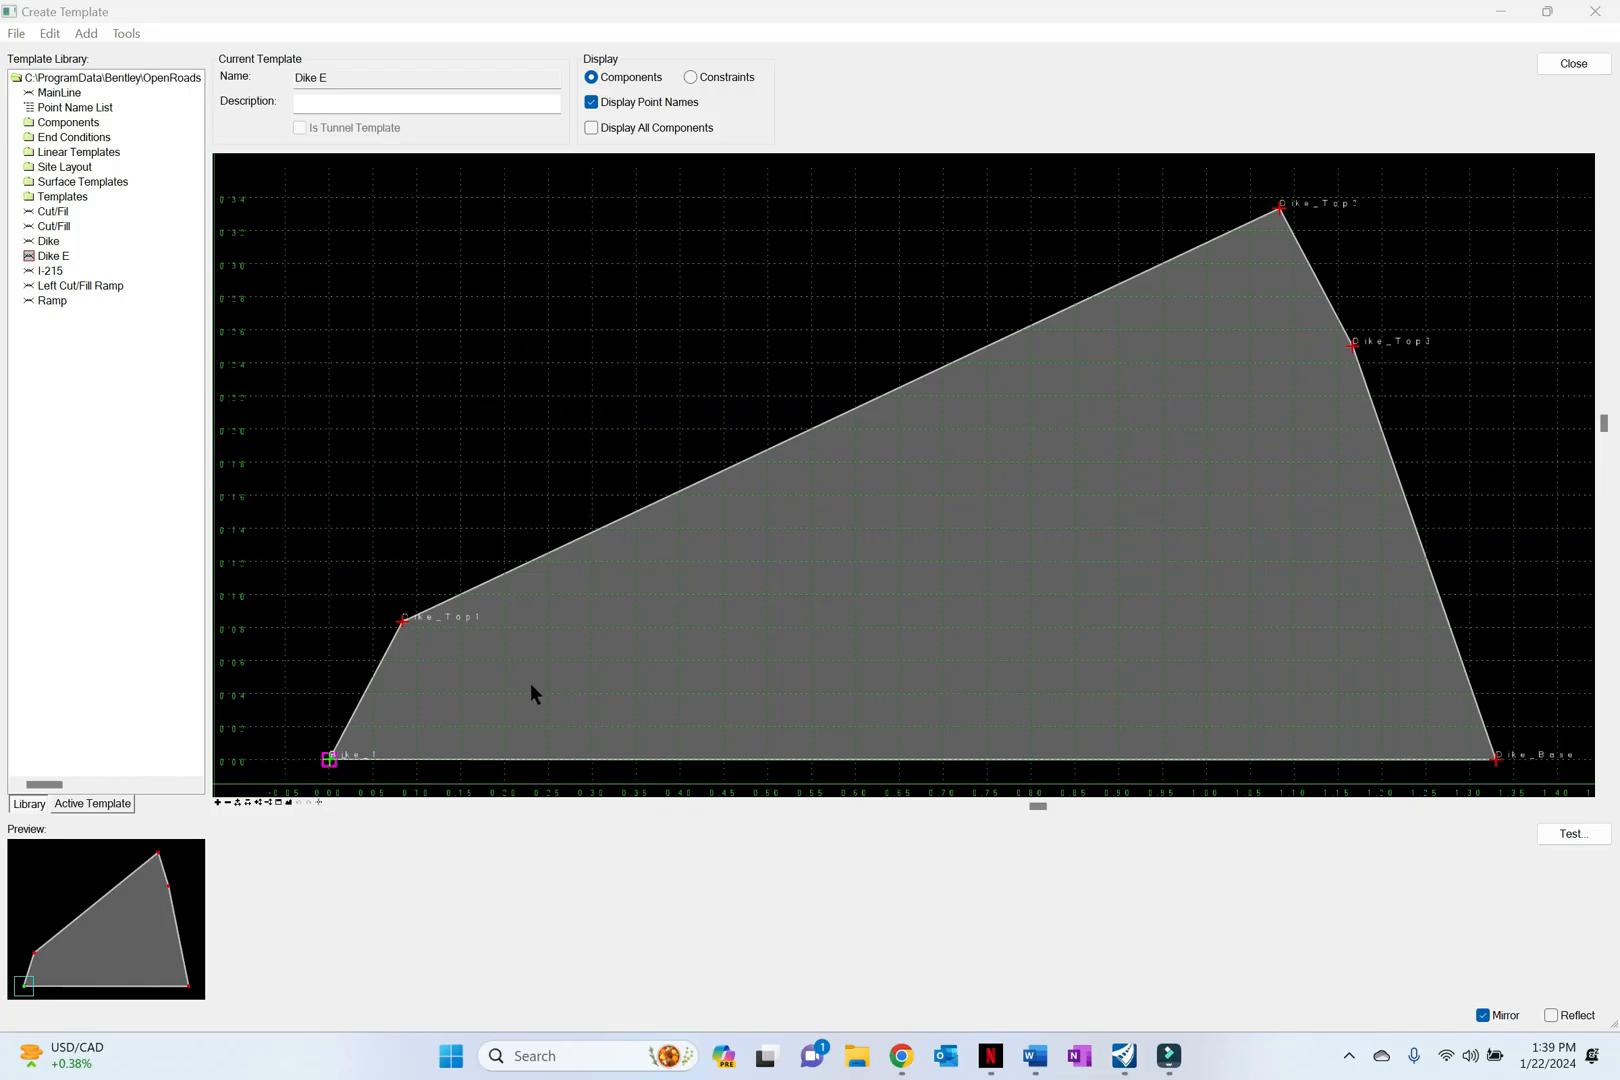
Step: Set both constraints of point Dike_1 in the Dike E template to None and apply the point properties
mouse_move(333, 761)
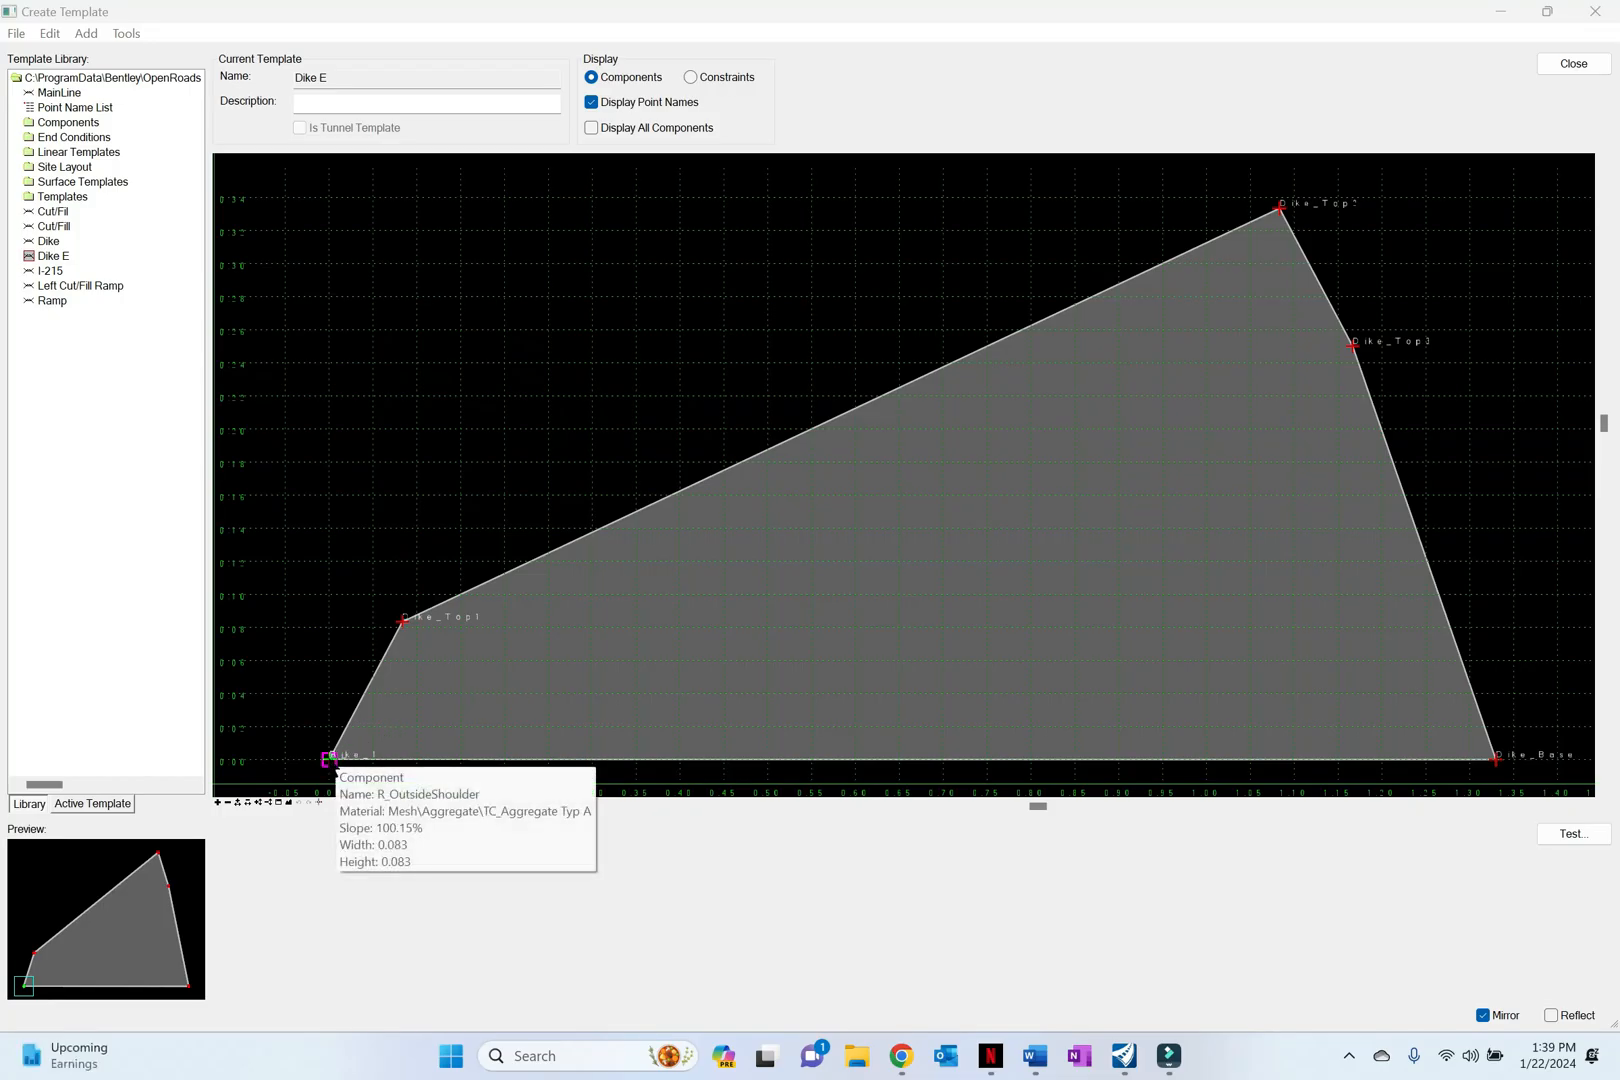
right_click(333, 761)
left_click(330, 768)
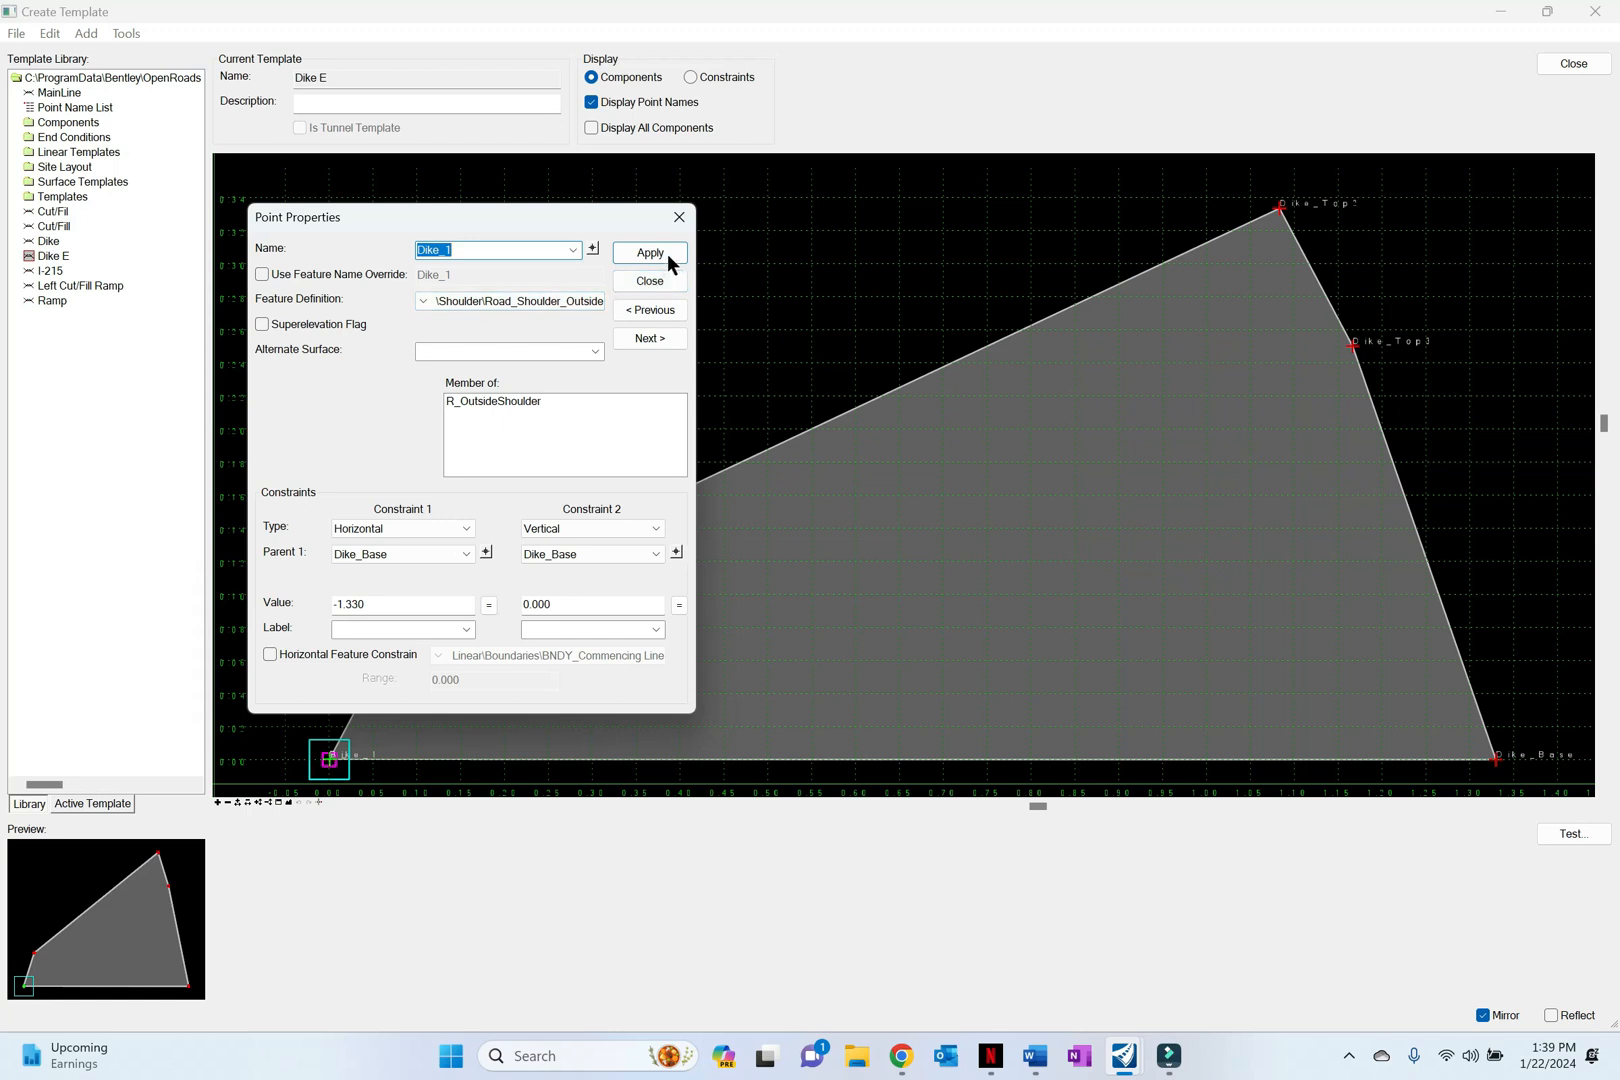
left_click(466, 529)
left_click(443, 548)
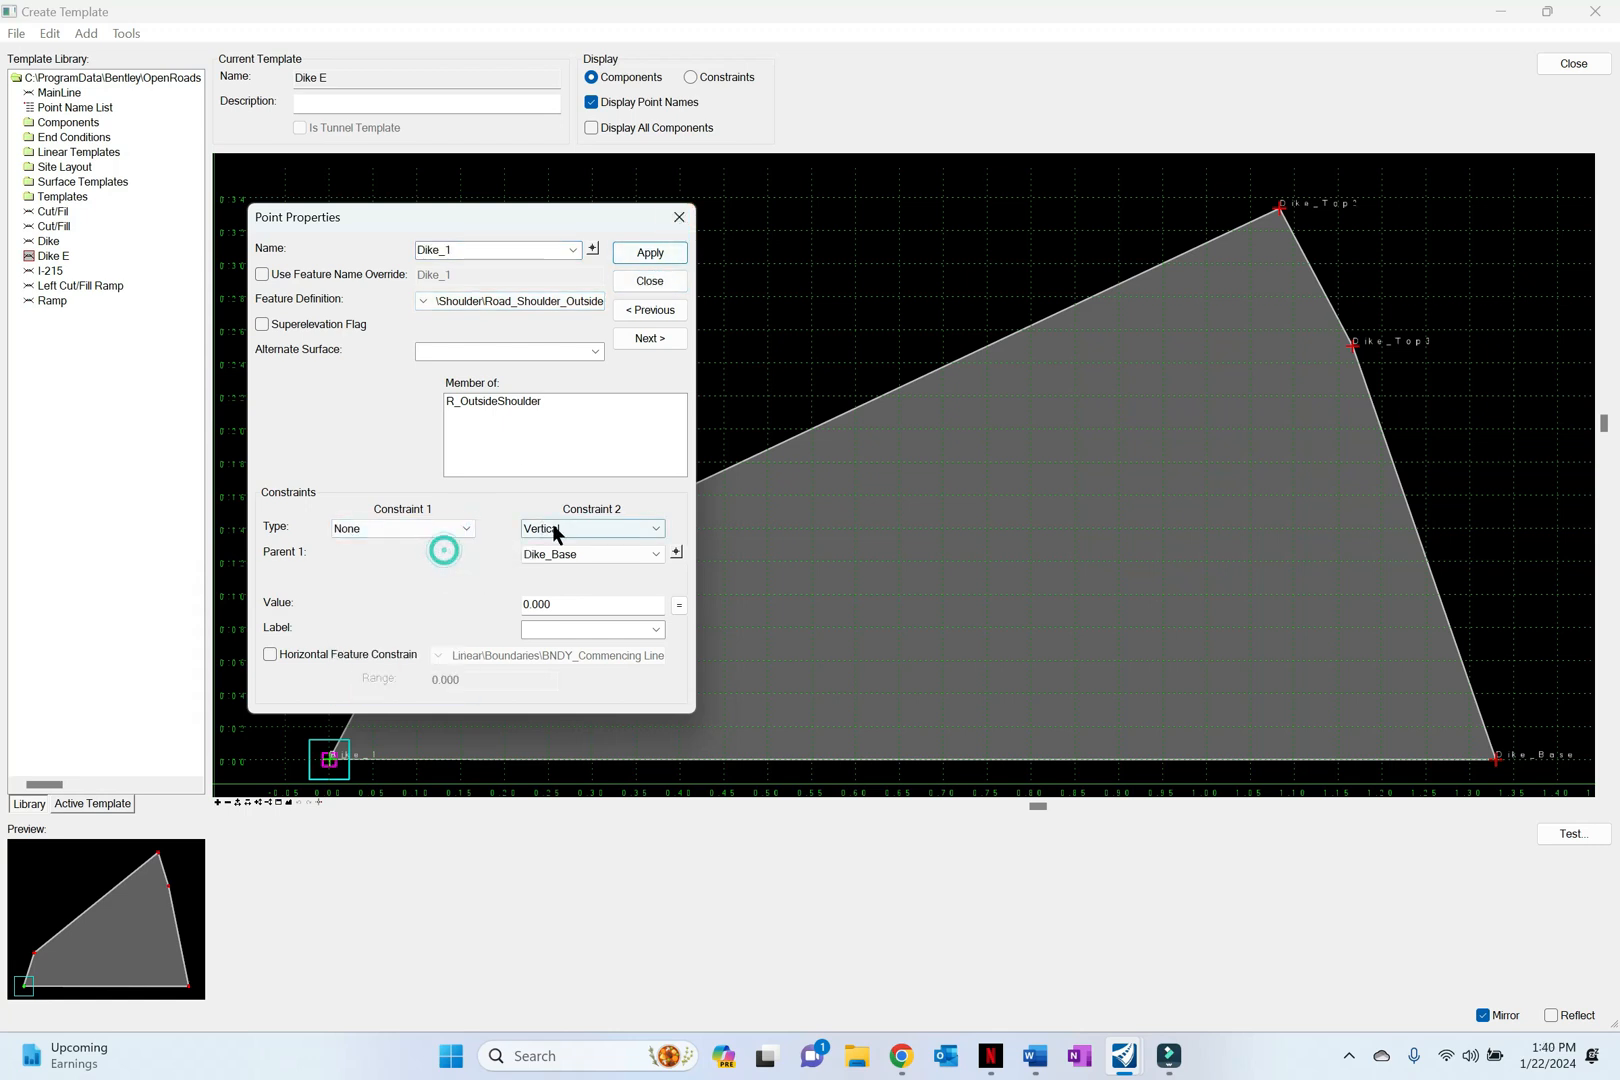
left_click(657, 528)
left_click(553, 548)
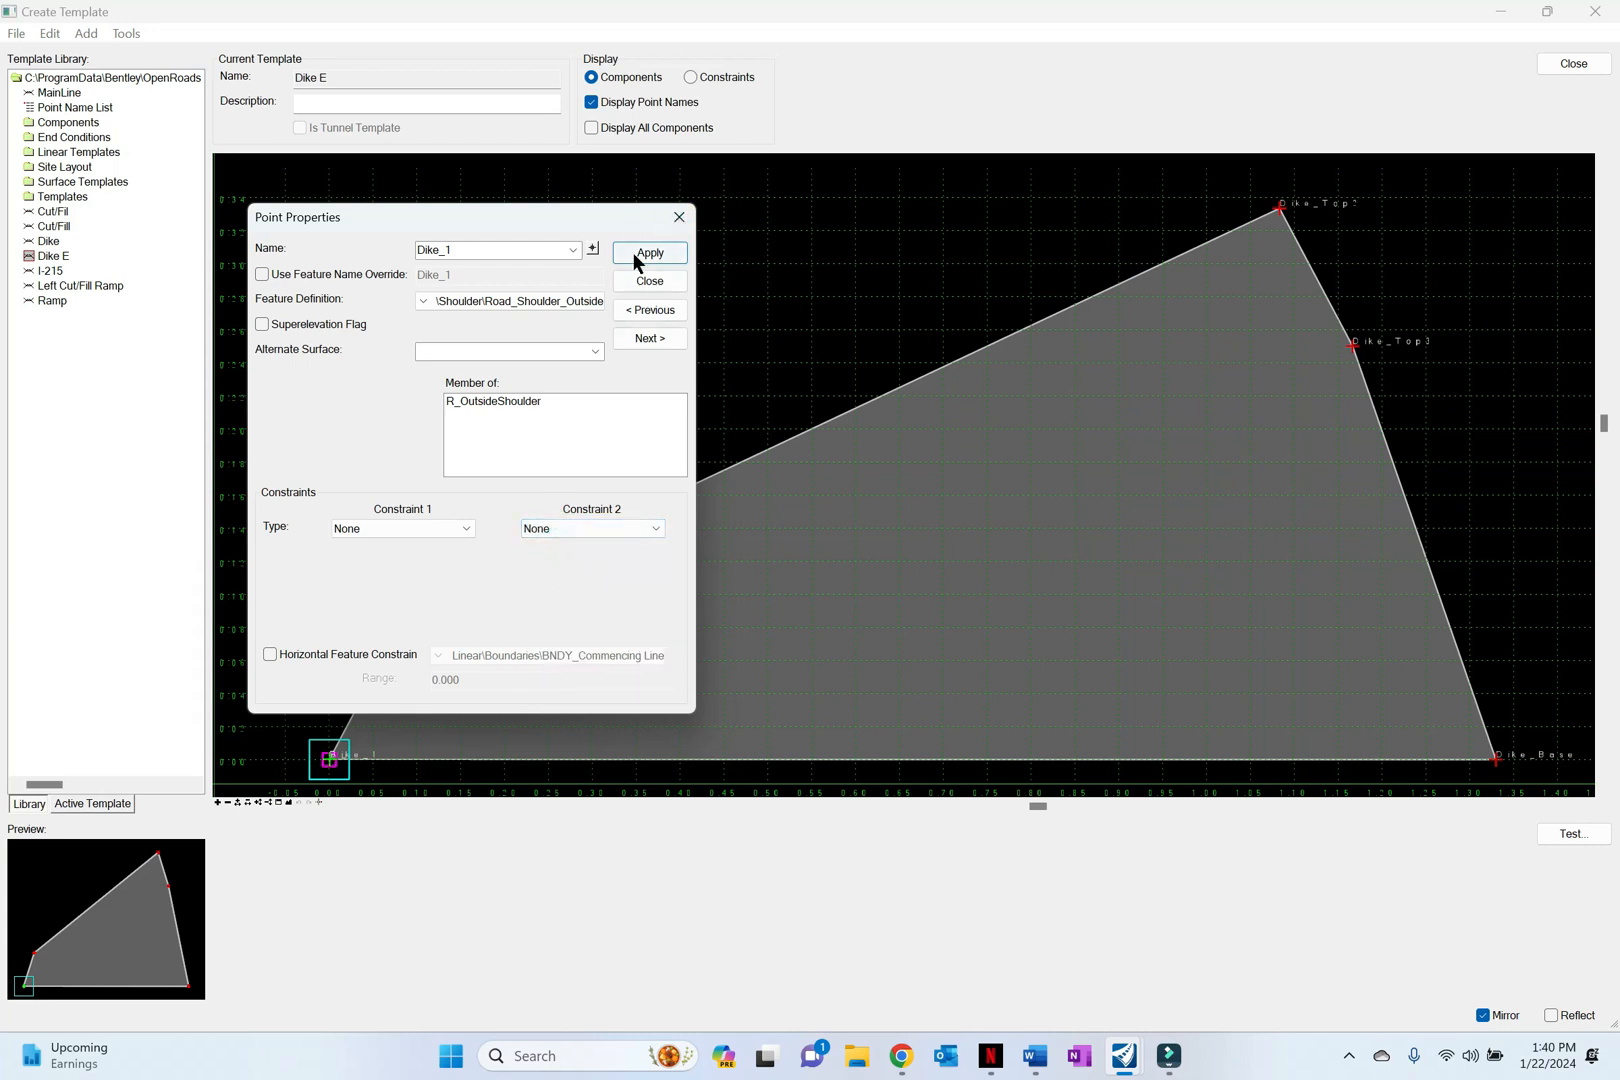
left_click(679, 216)
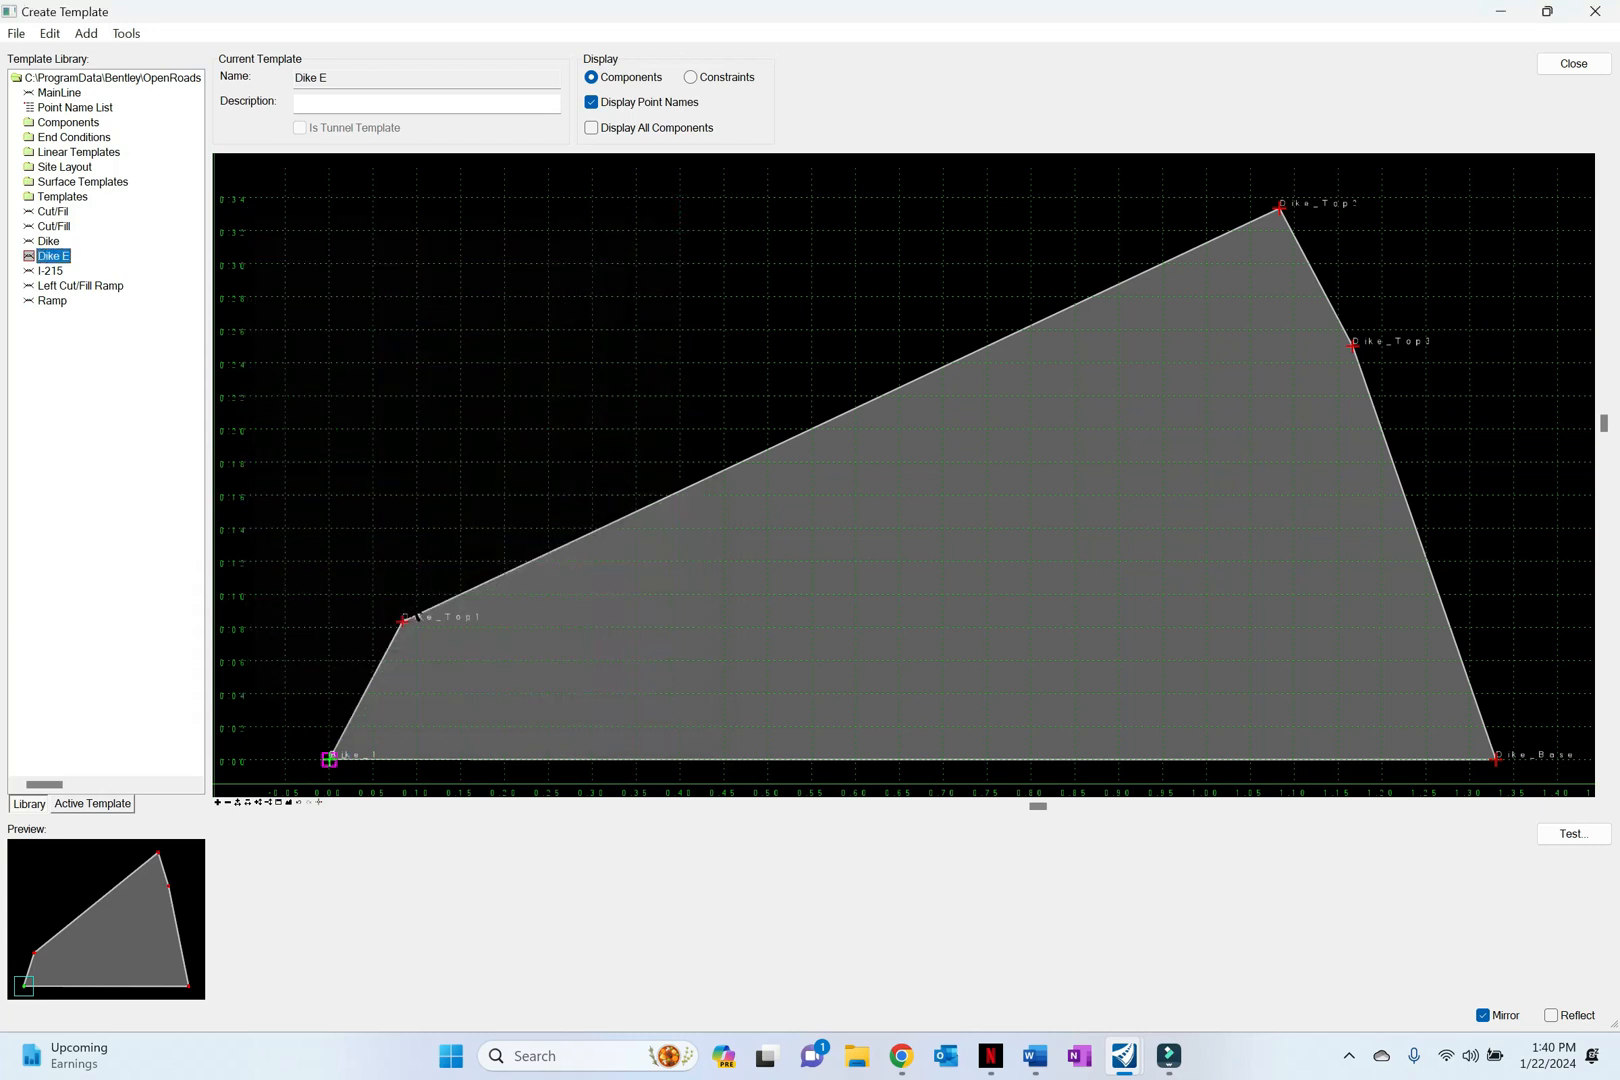
Step: Set both constraints of point Dike_Top1 to None, apply the point properties and close them
double_click(403, 622)
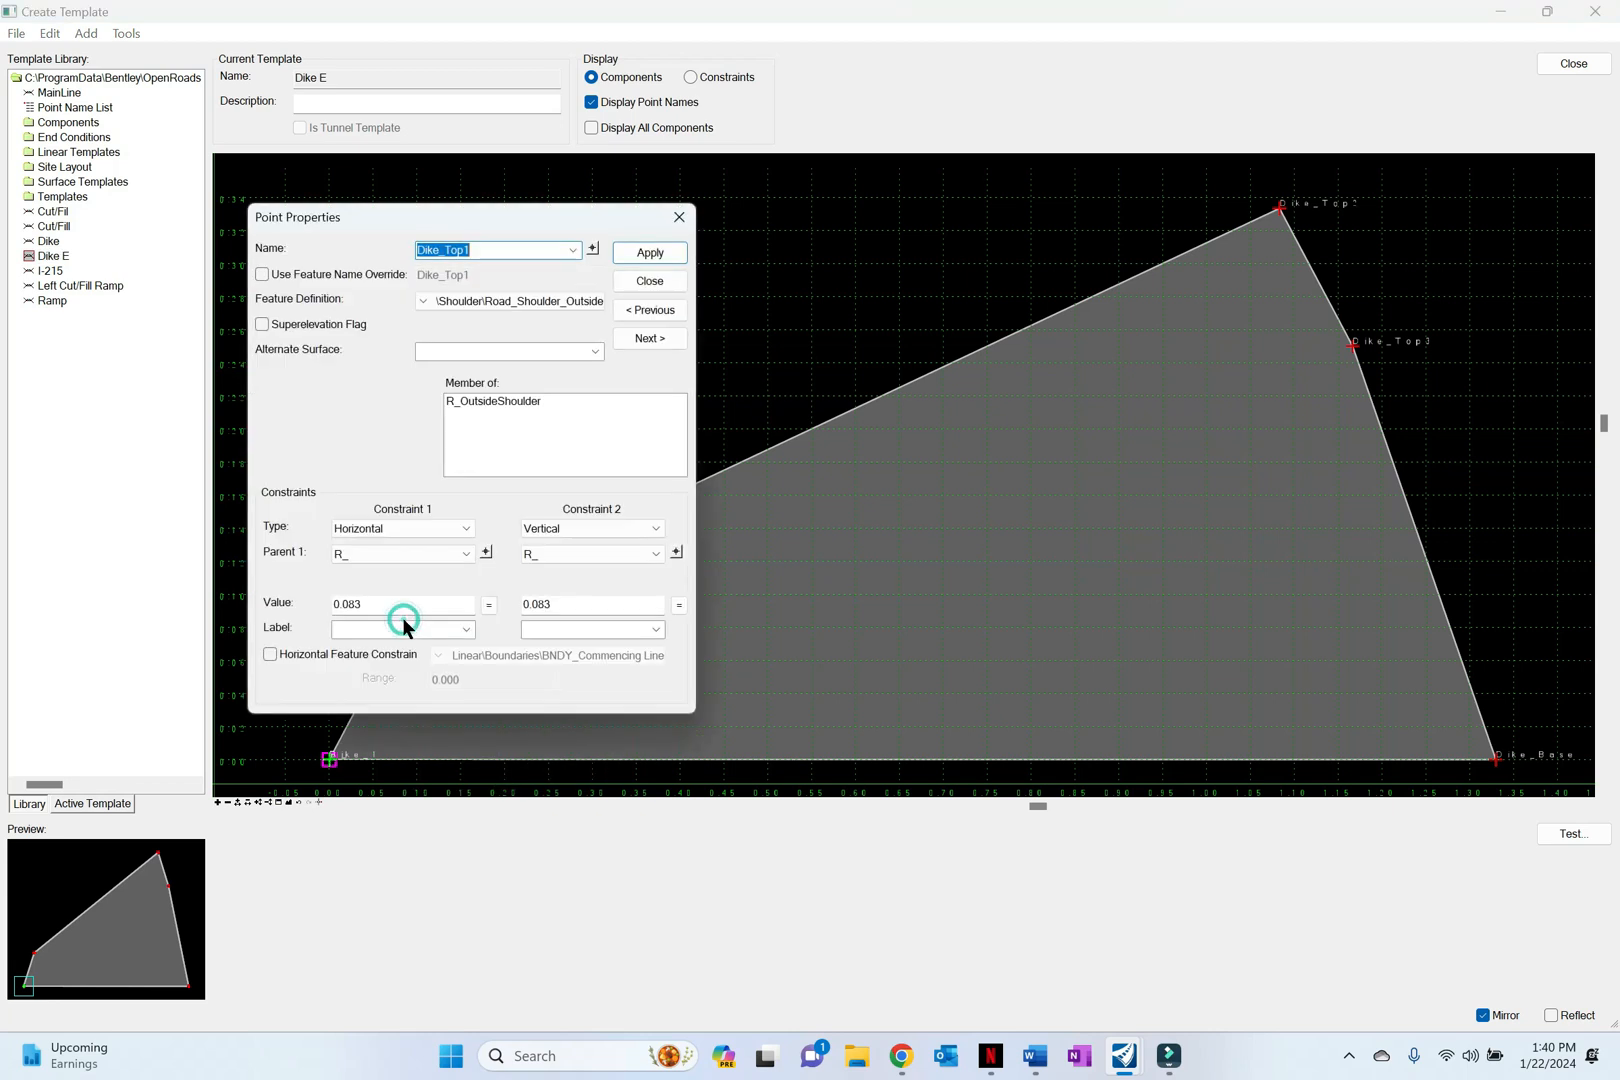
left_click(465, 540)
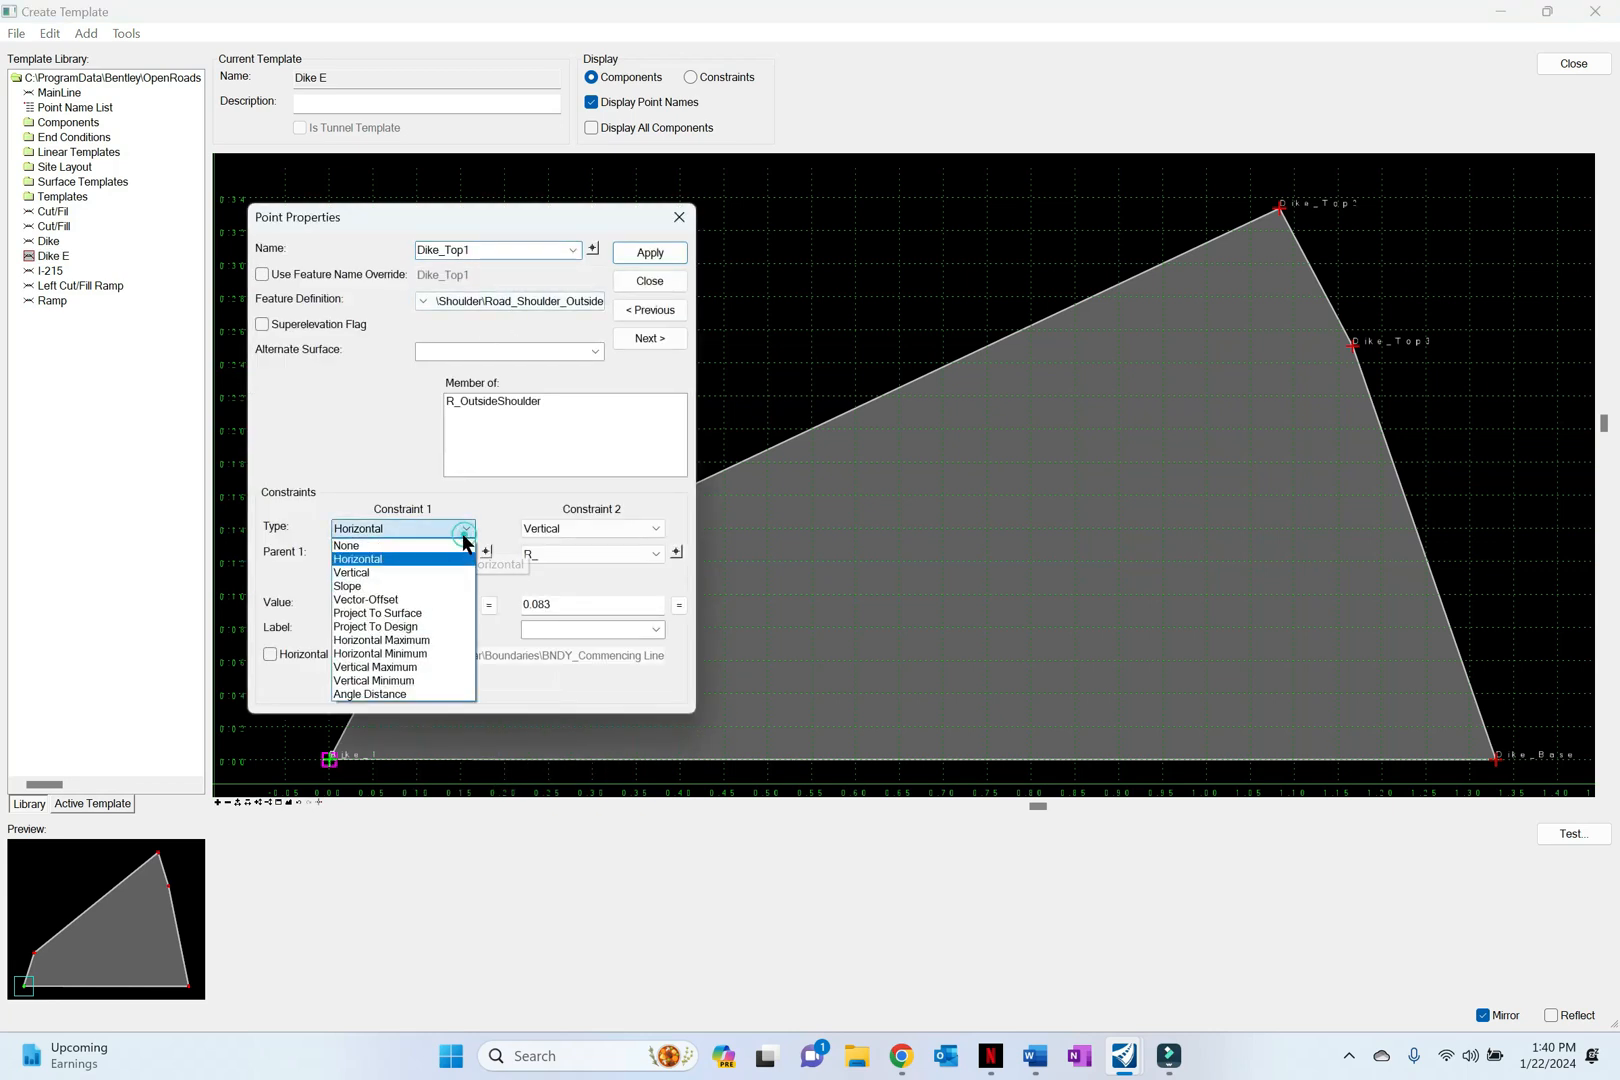
left_click(452, 546)
left_click(531, 526)
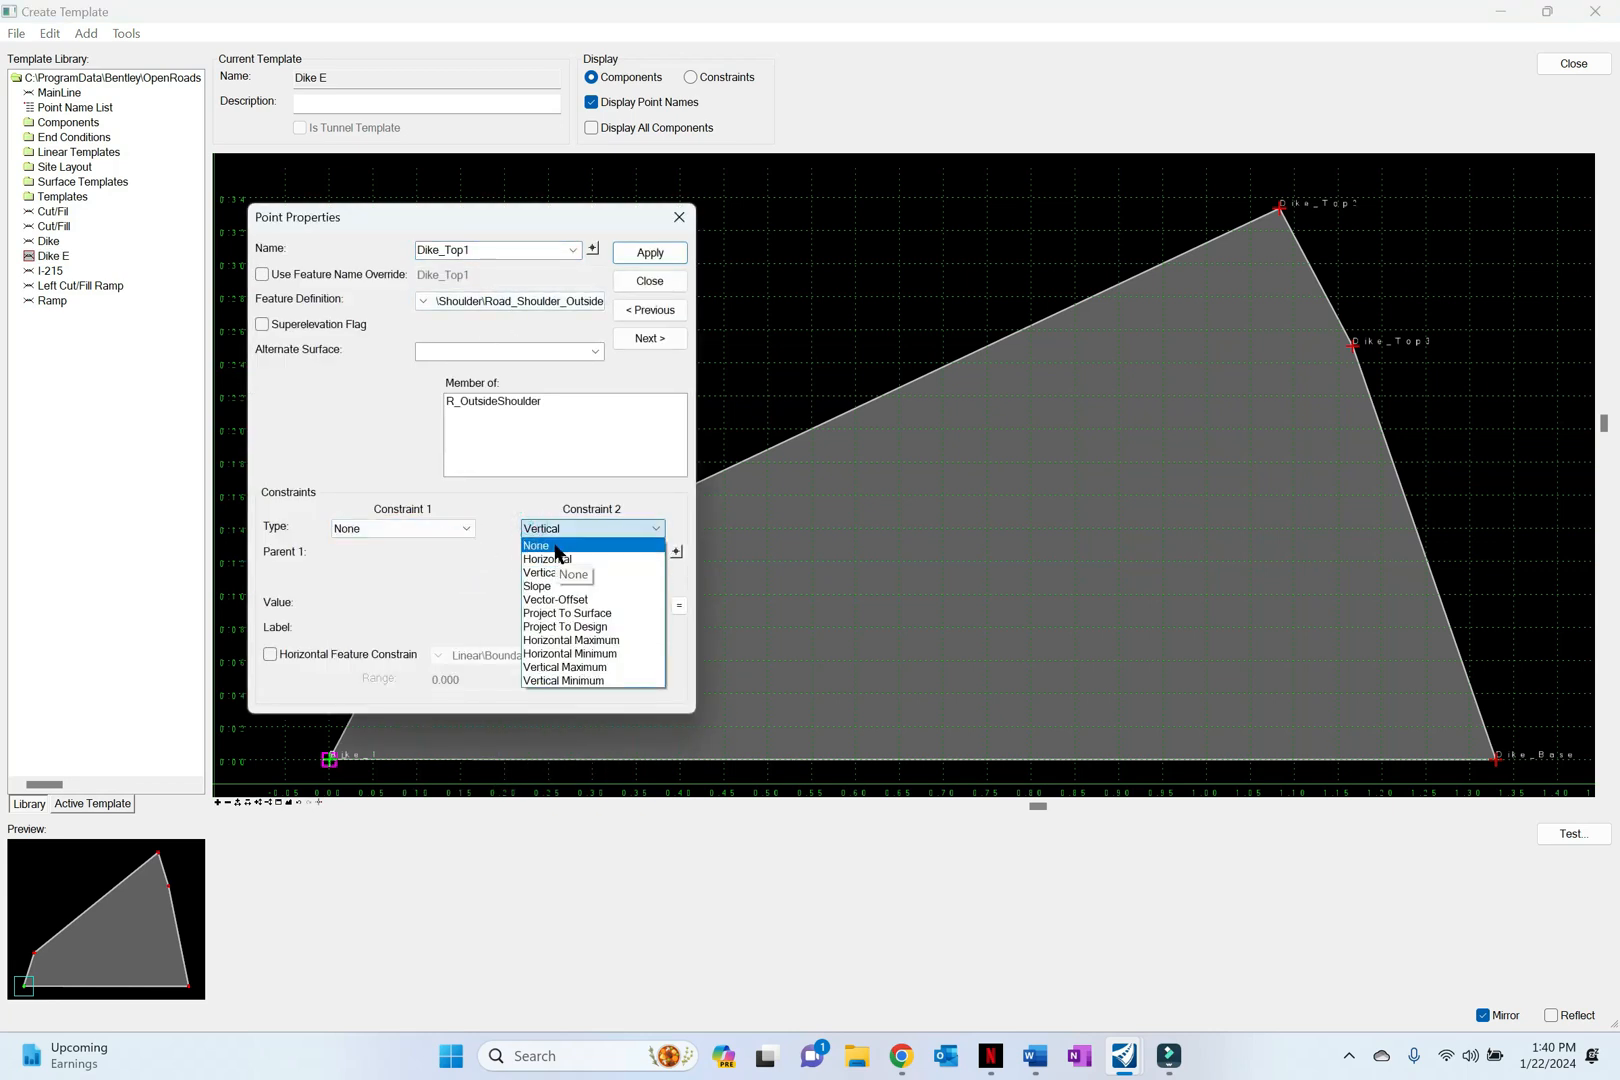
left_click(556, 547)
left_click(668, 258)
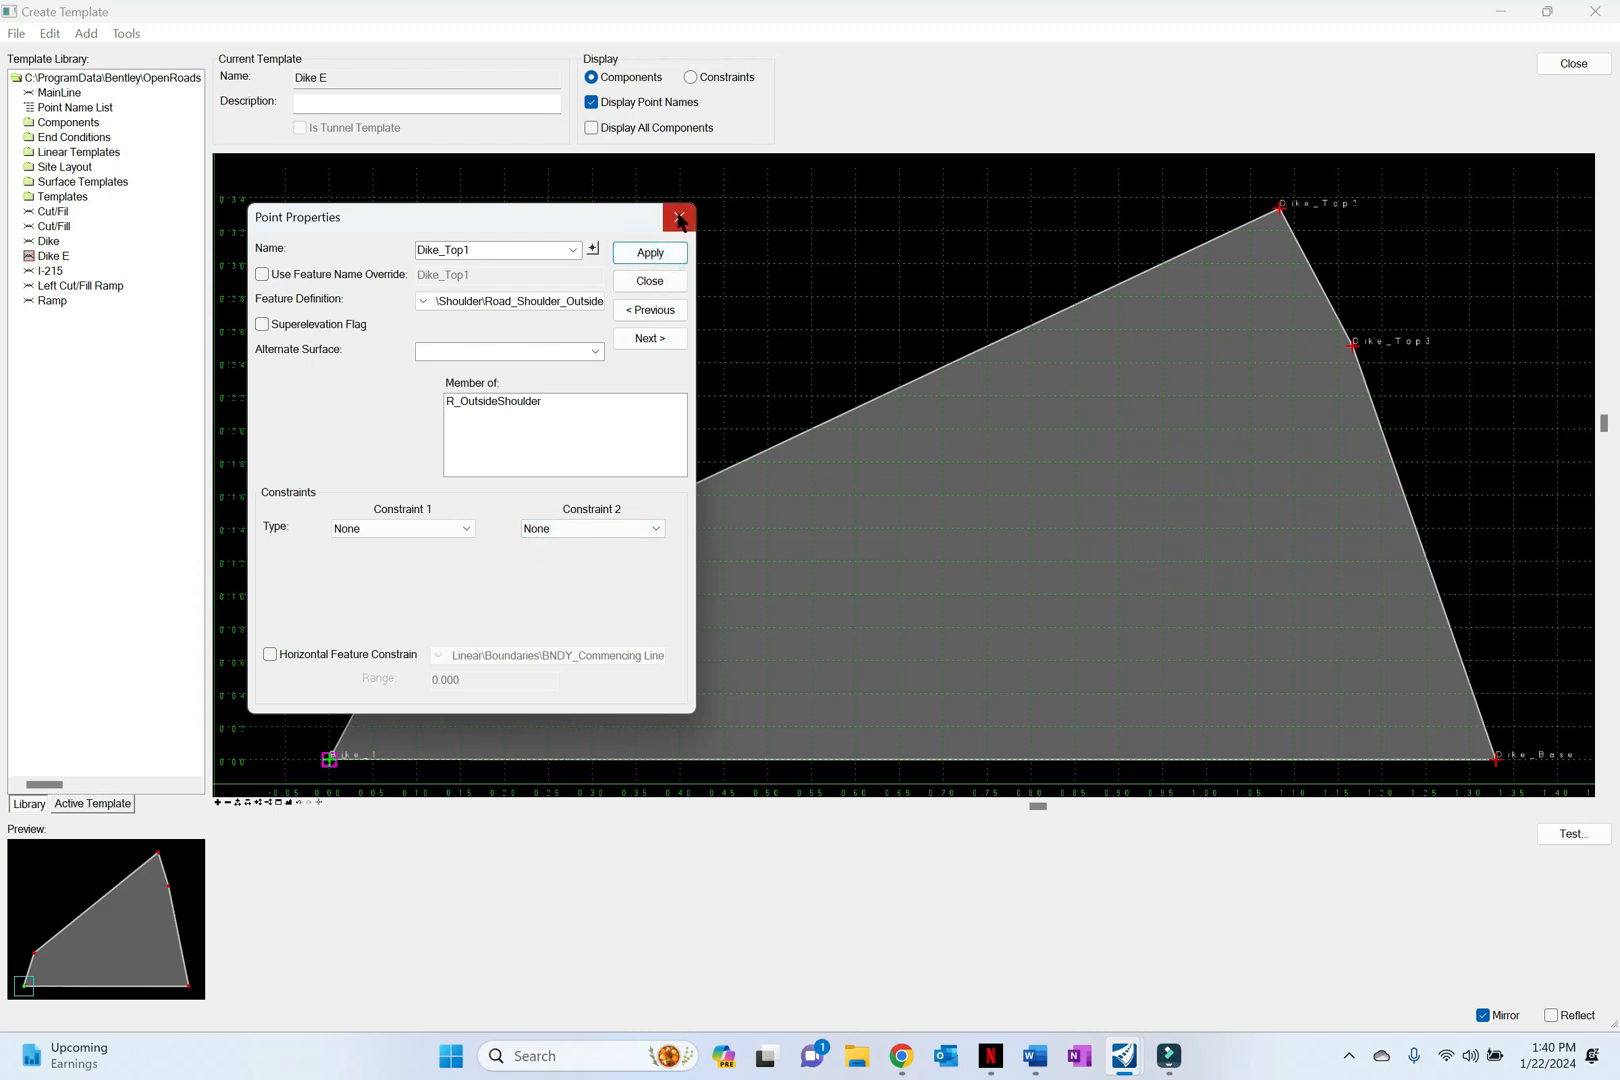
left_click(680, 220)
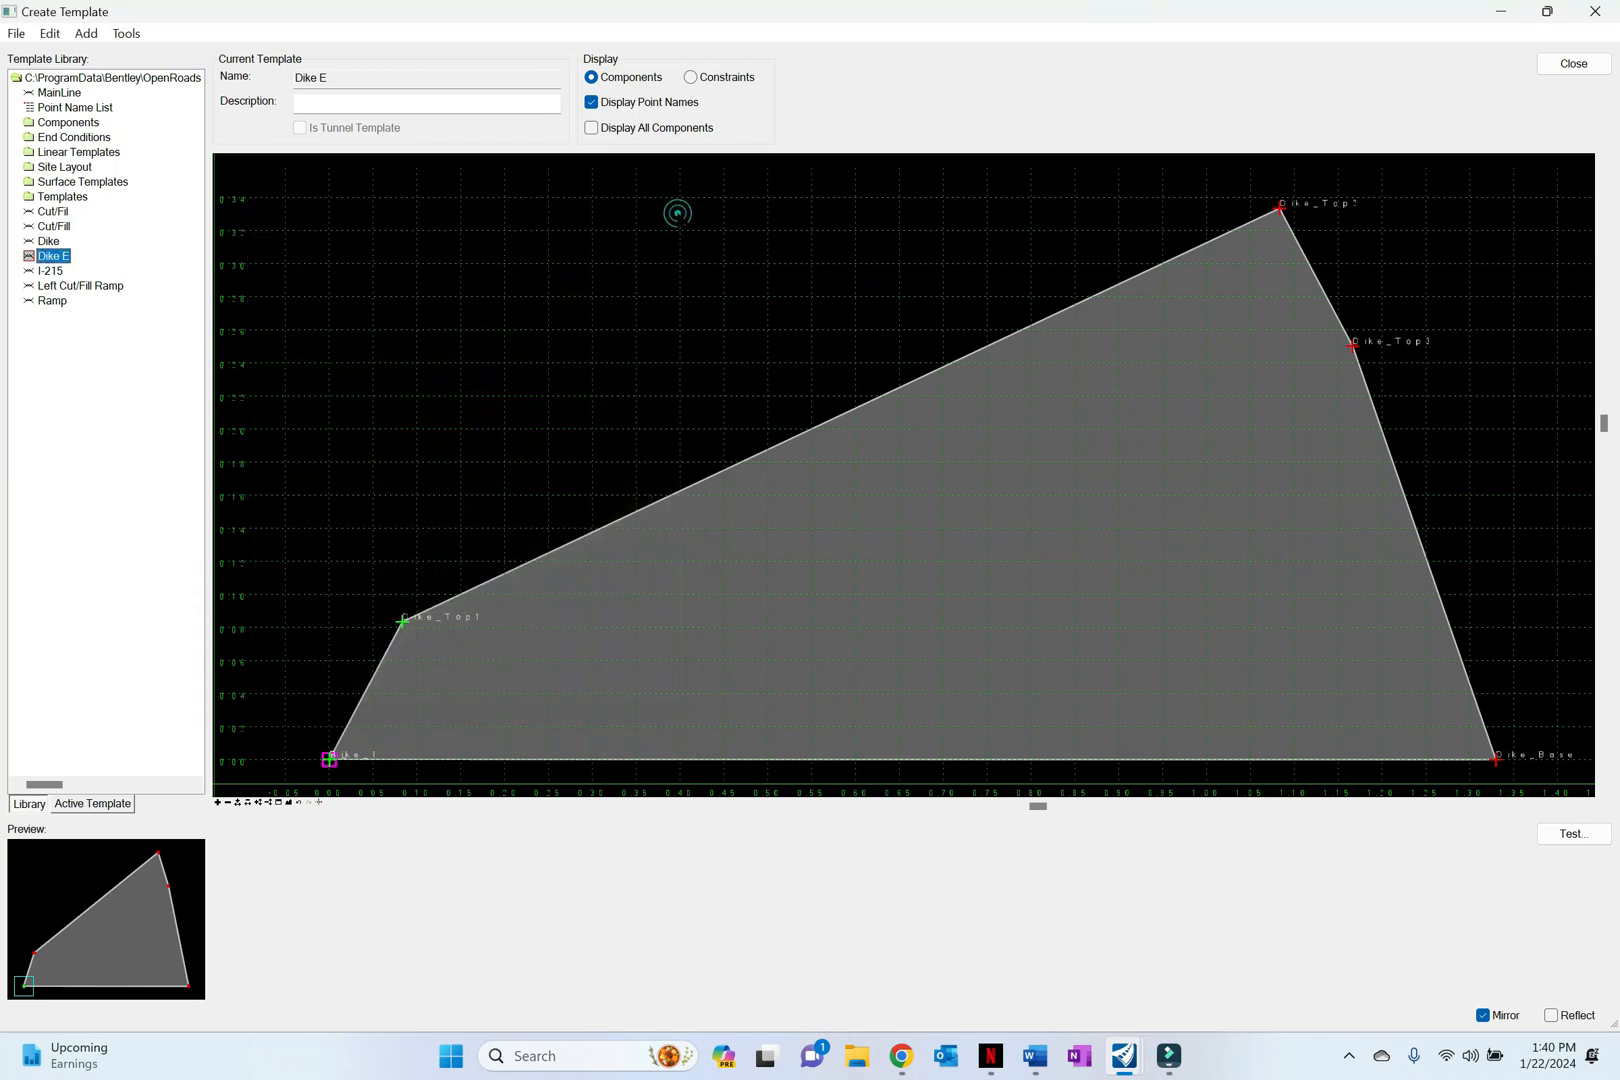
Step: Set both constraints of point Dike_Top2 to None, apply the point properties and close them
double_click(1280, 209)
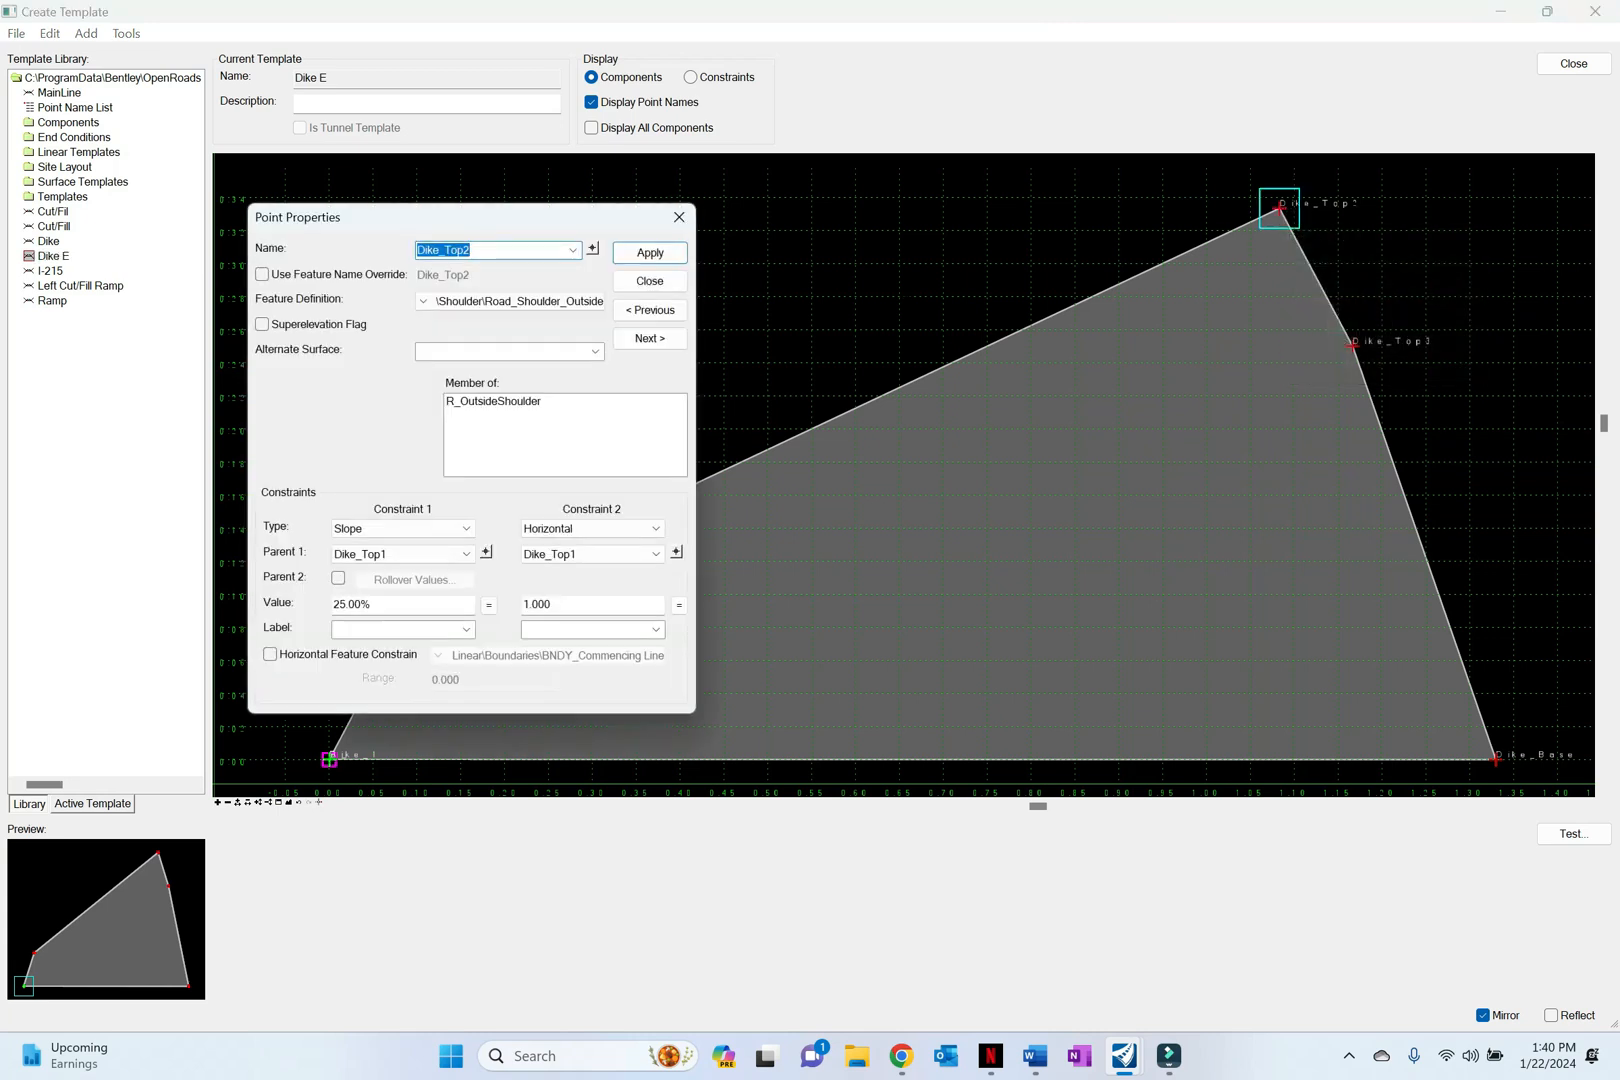
left_click(465, 527)
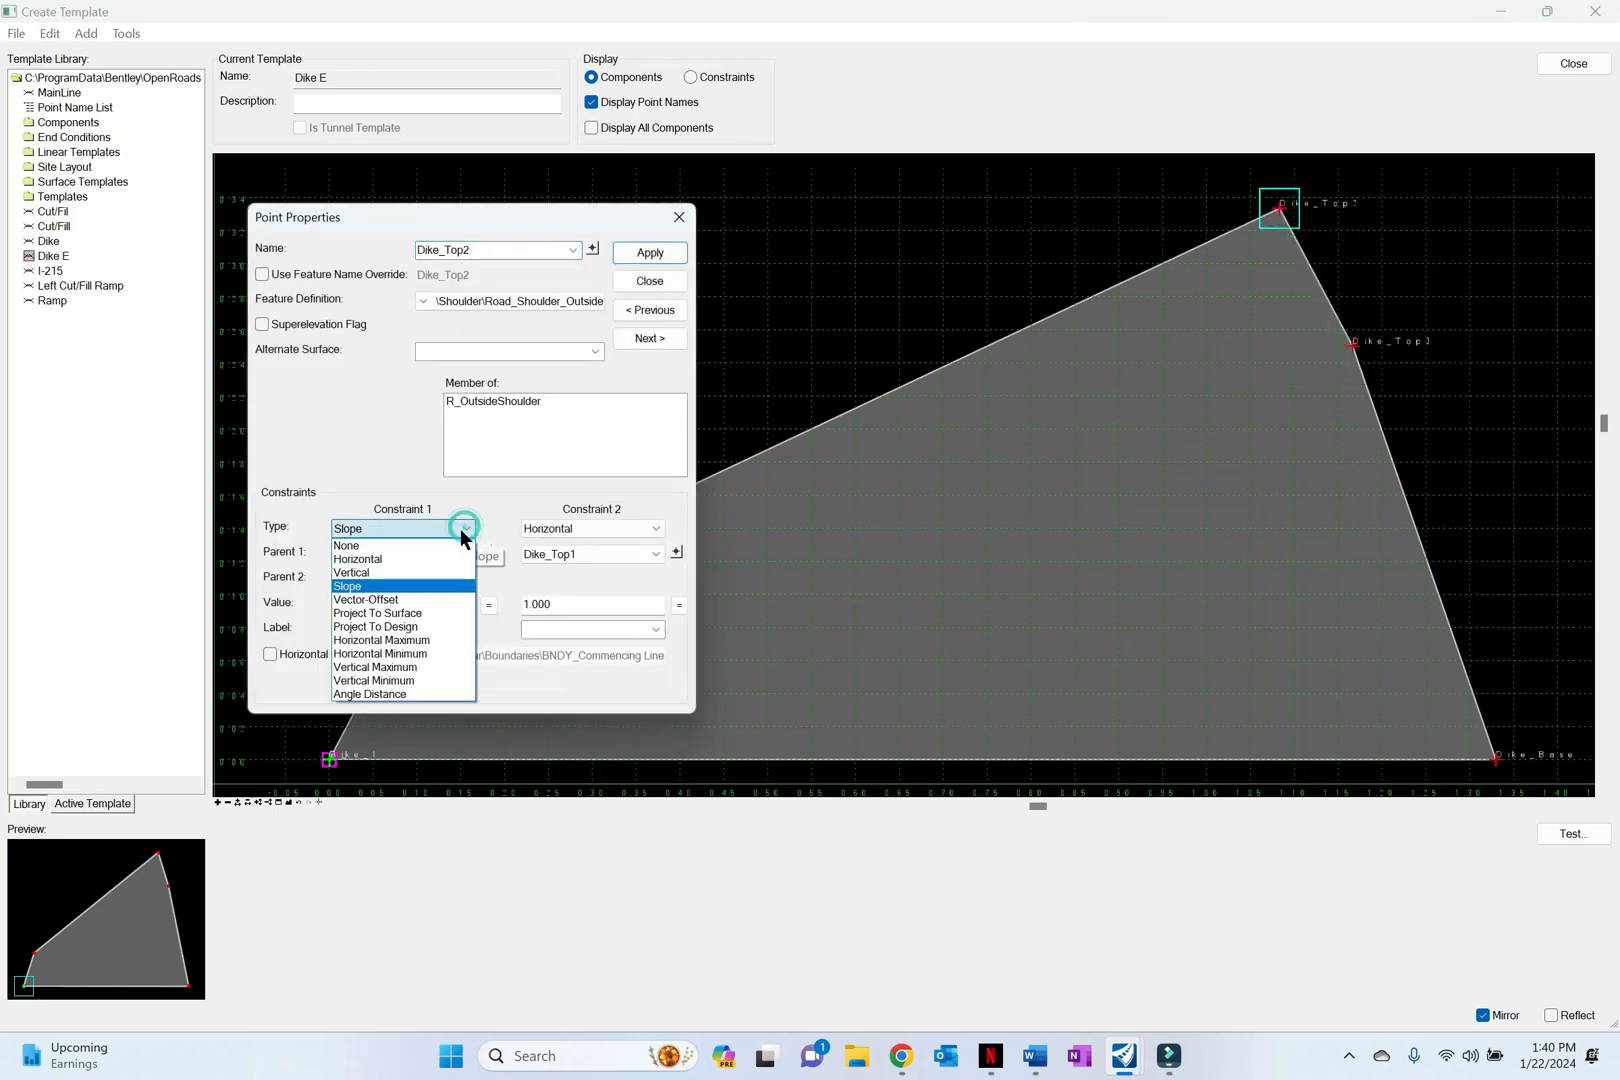
left_click(453, 544)
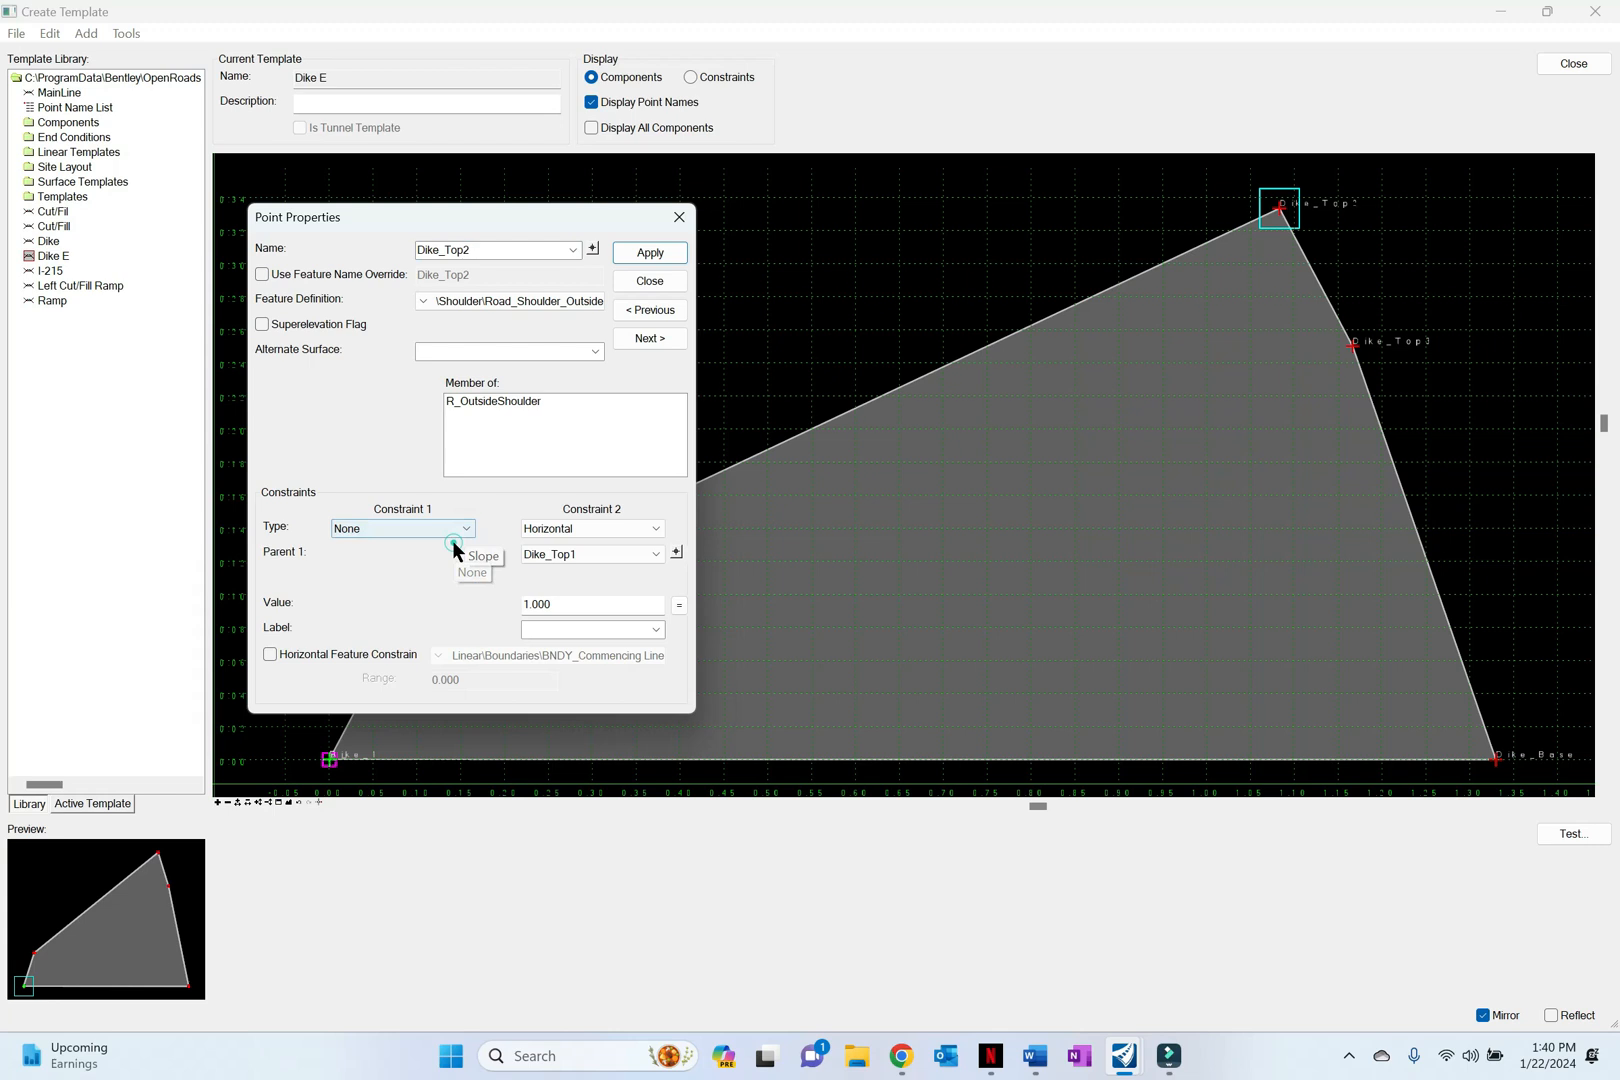
left_click(560, 530)
left_click(560, 548)
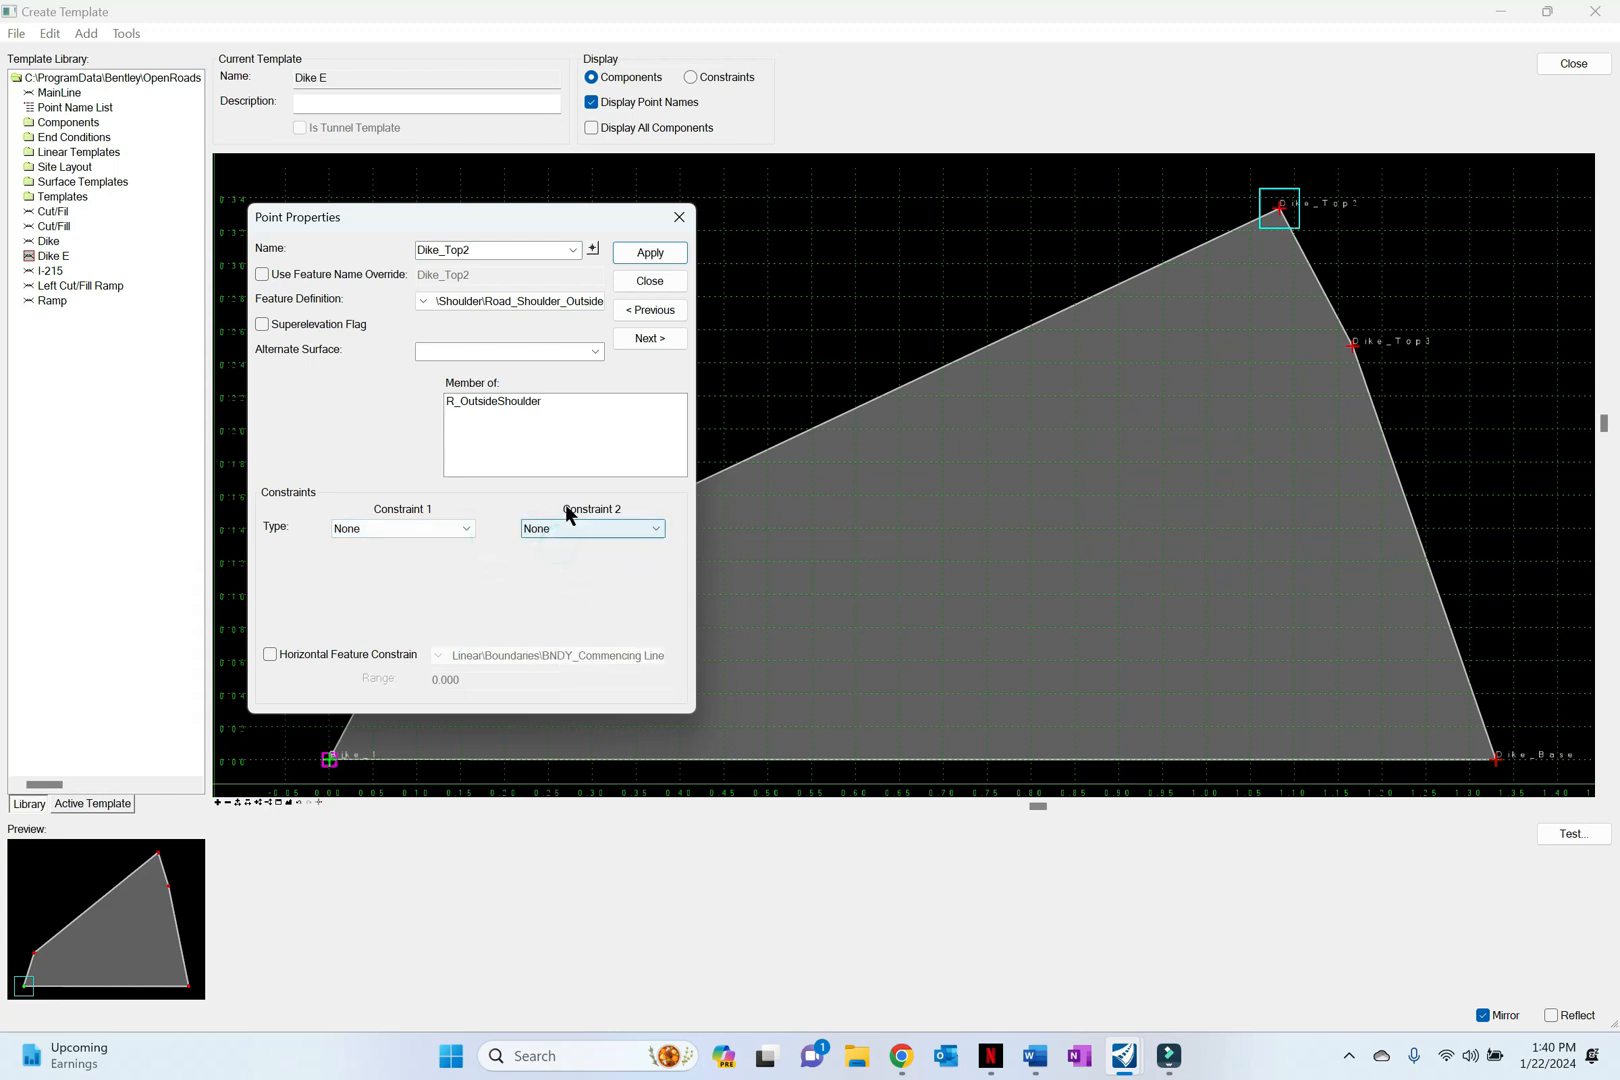
left_click(652, 258)
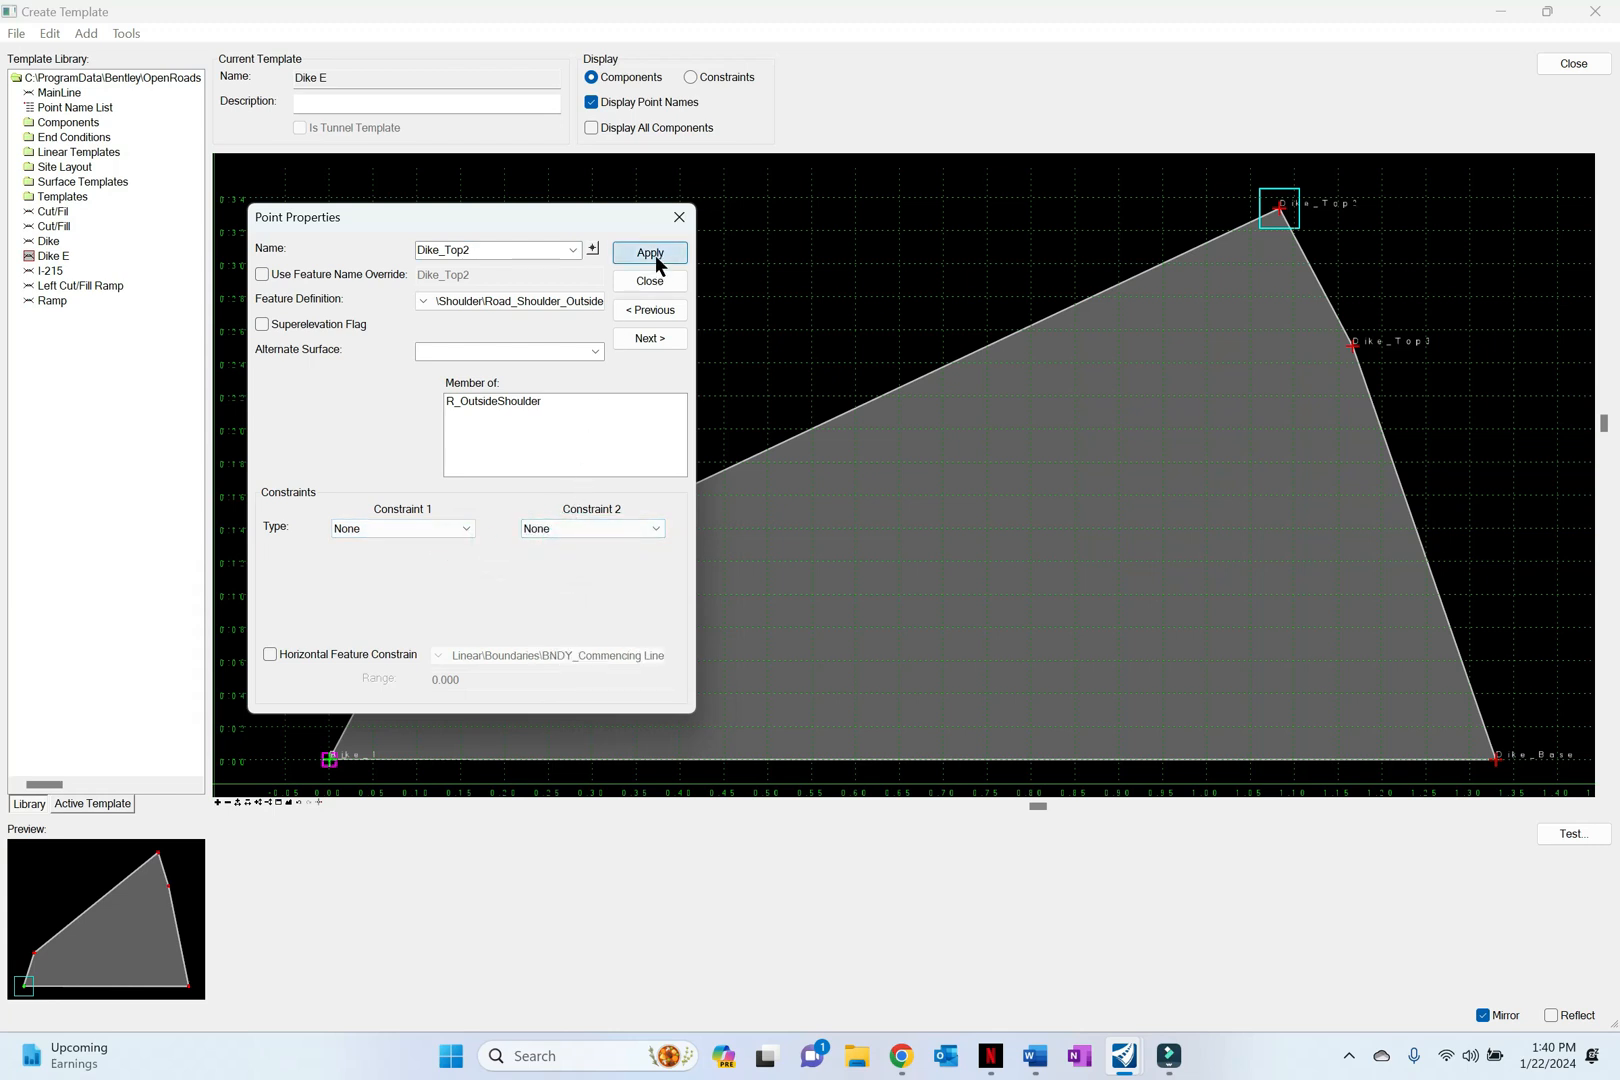
left_click(679, 218)
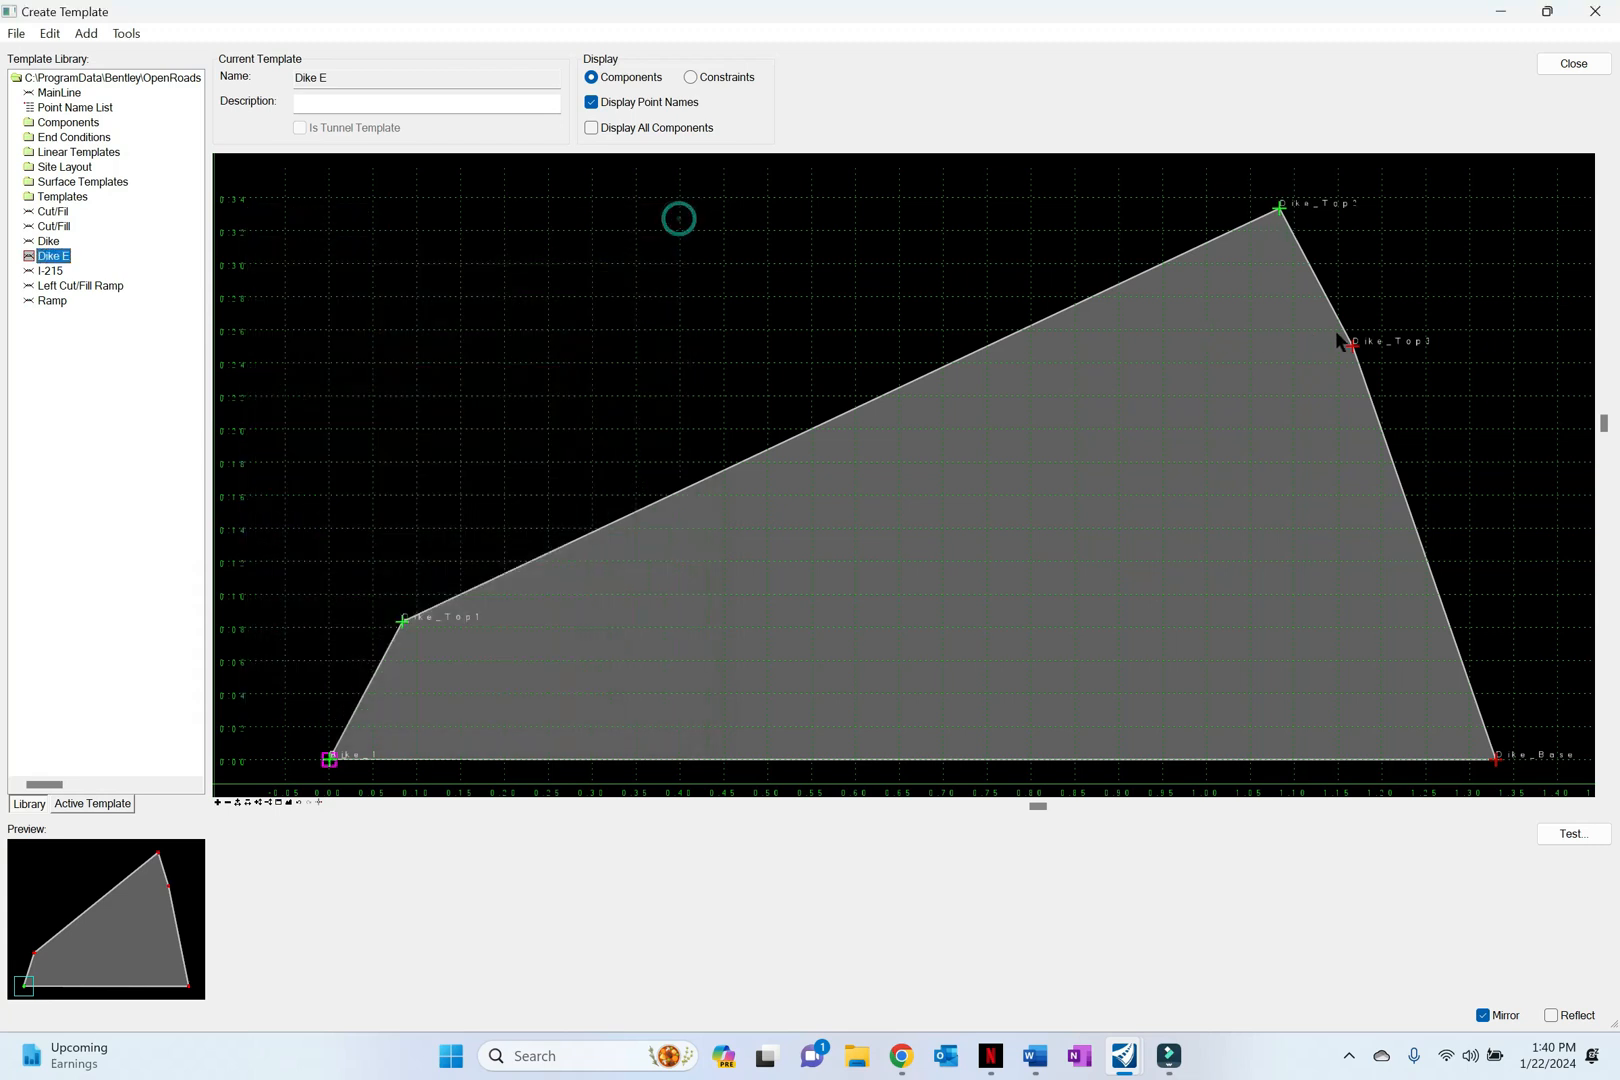
Step: Set both constraints of point Dike_Top3 to None, apply the point properties and close them
double_click(1353, 347)
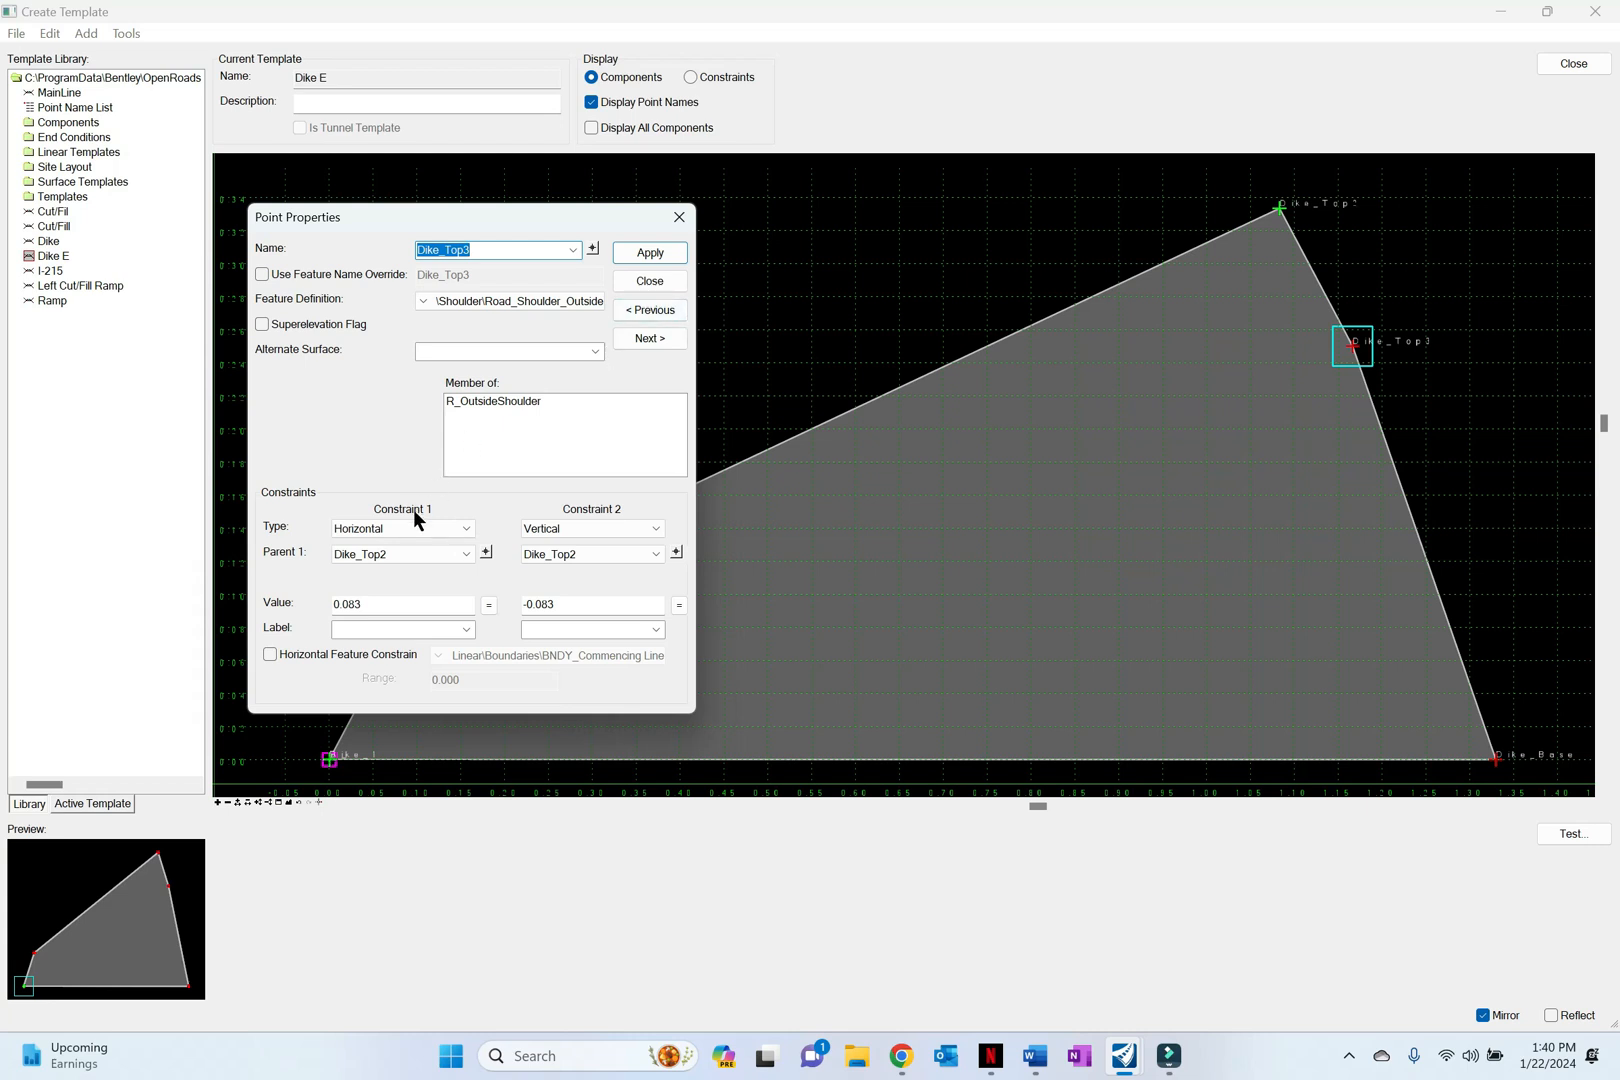
left_click(421, 528)
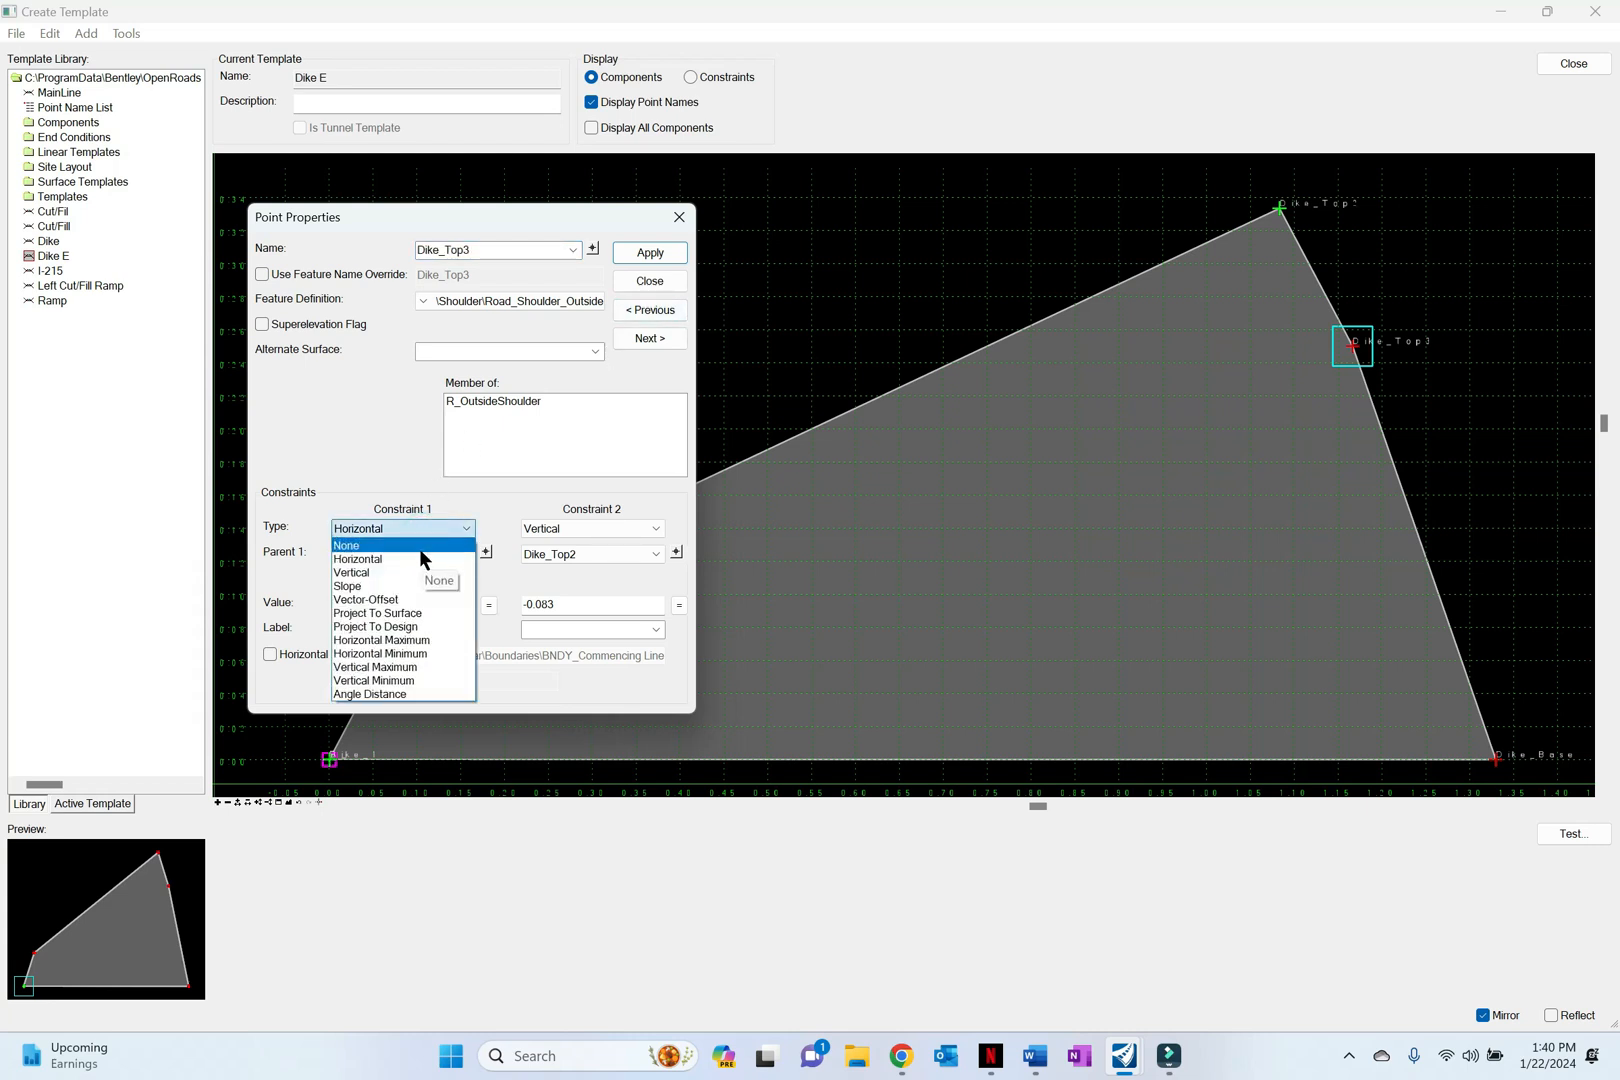
left_click(419, 548)
left_click(583, 527)
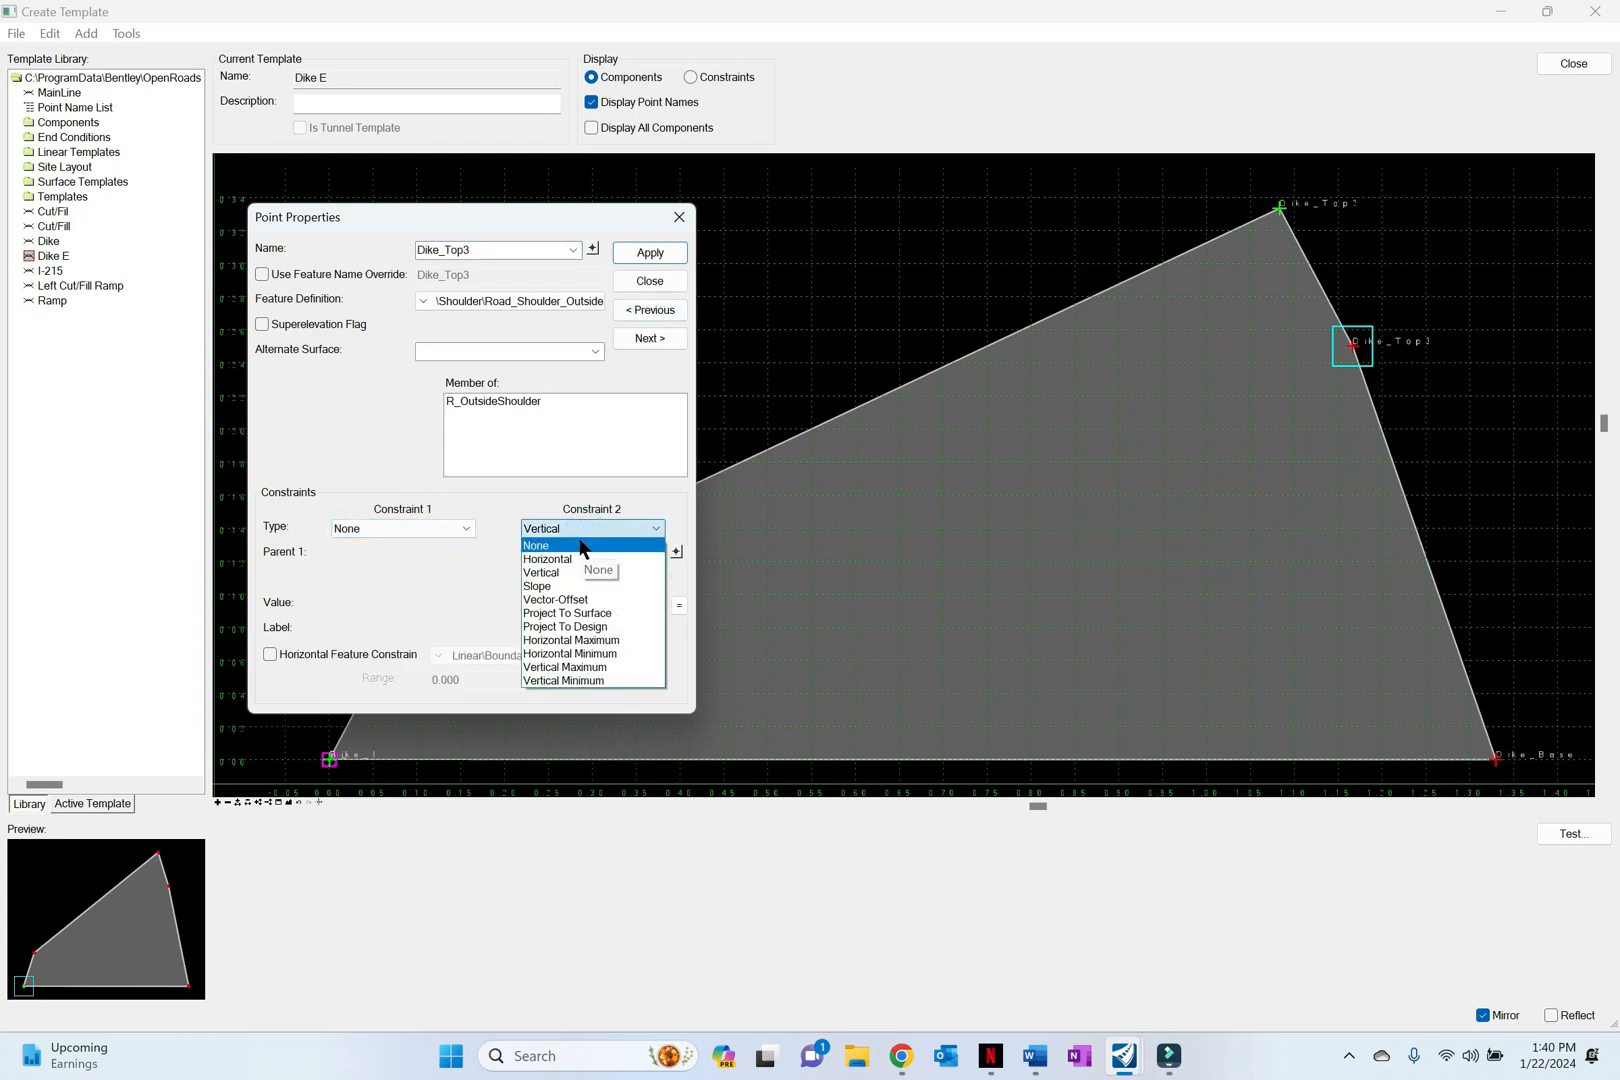
left_click(583, 546)
left_click(668, 253)
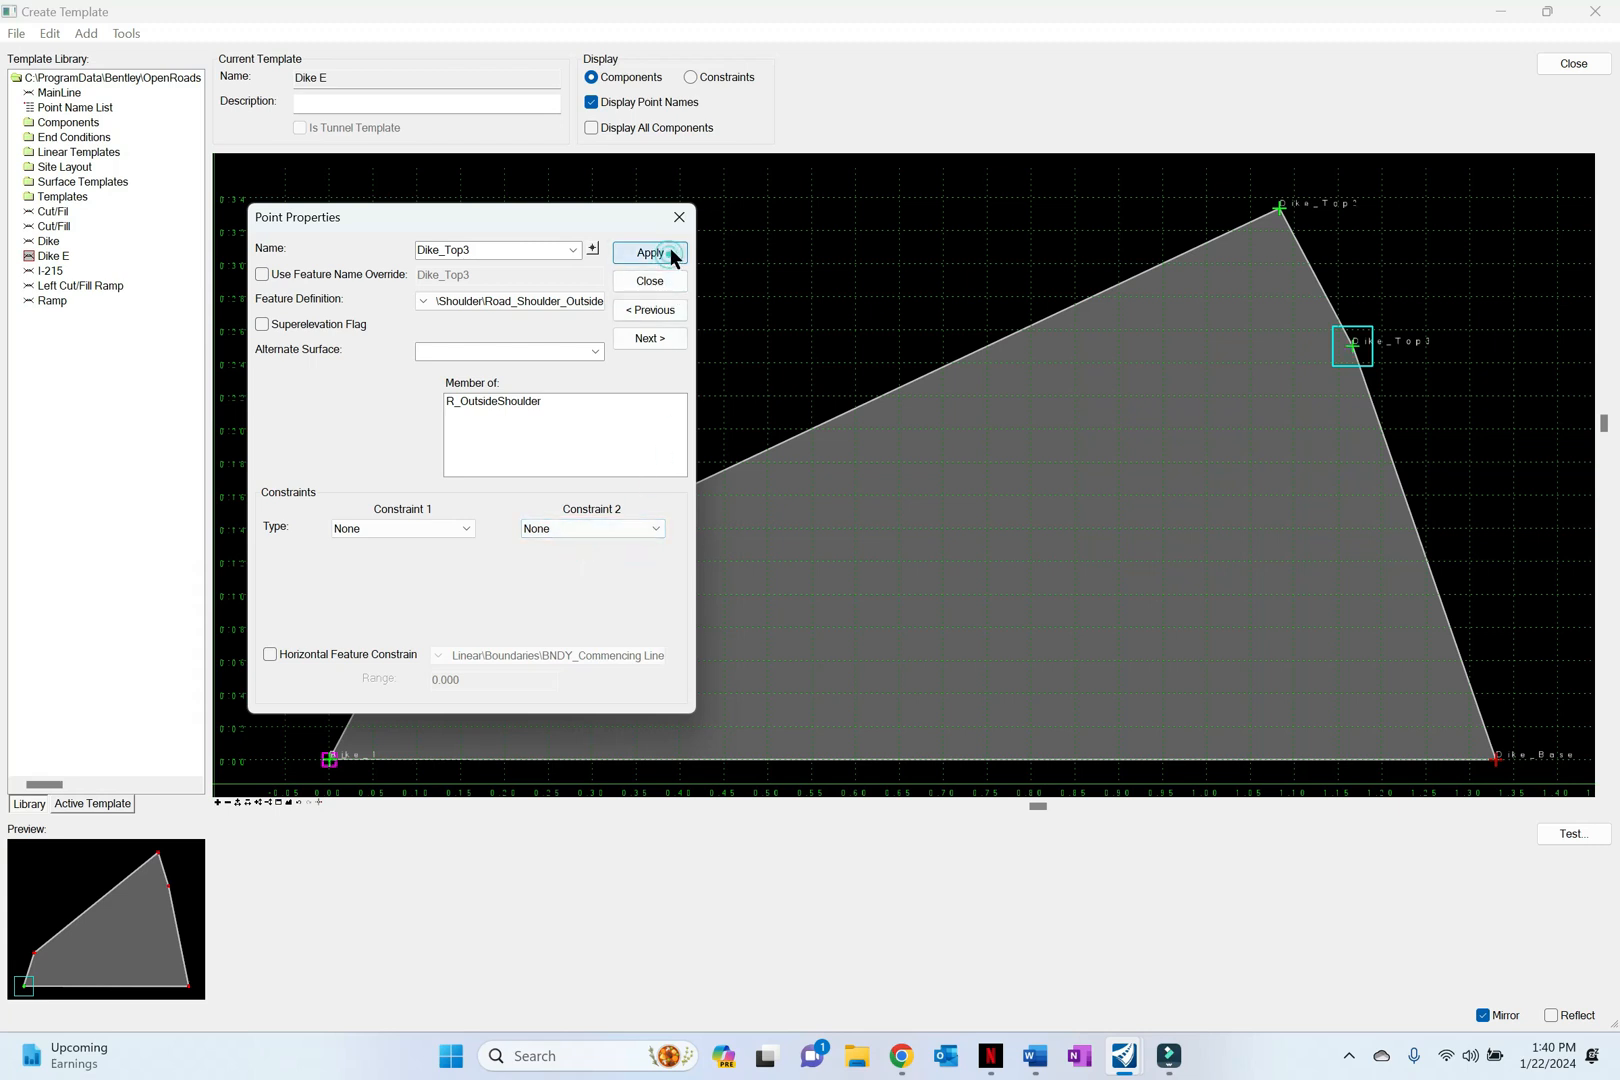
left_click(679, 217)
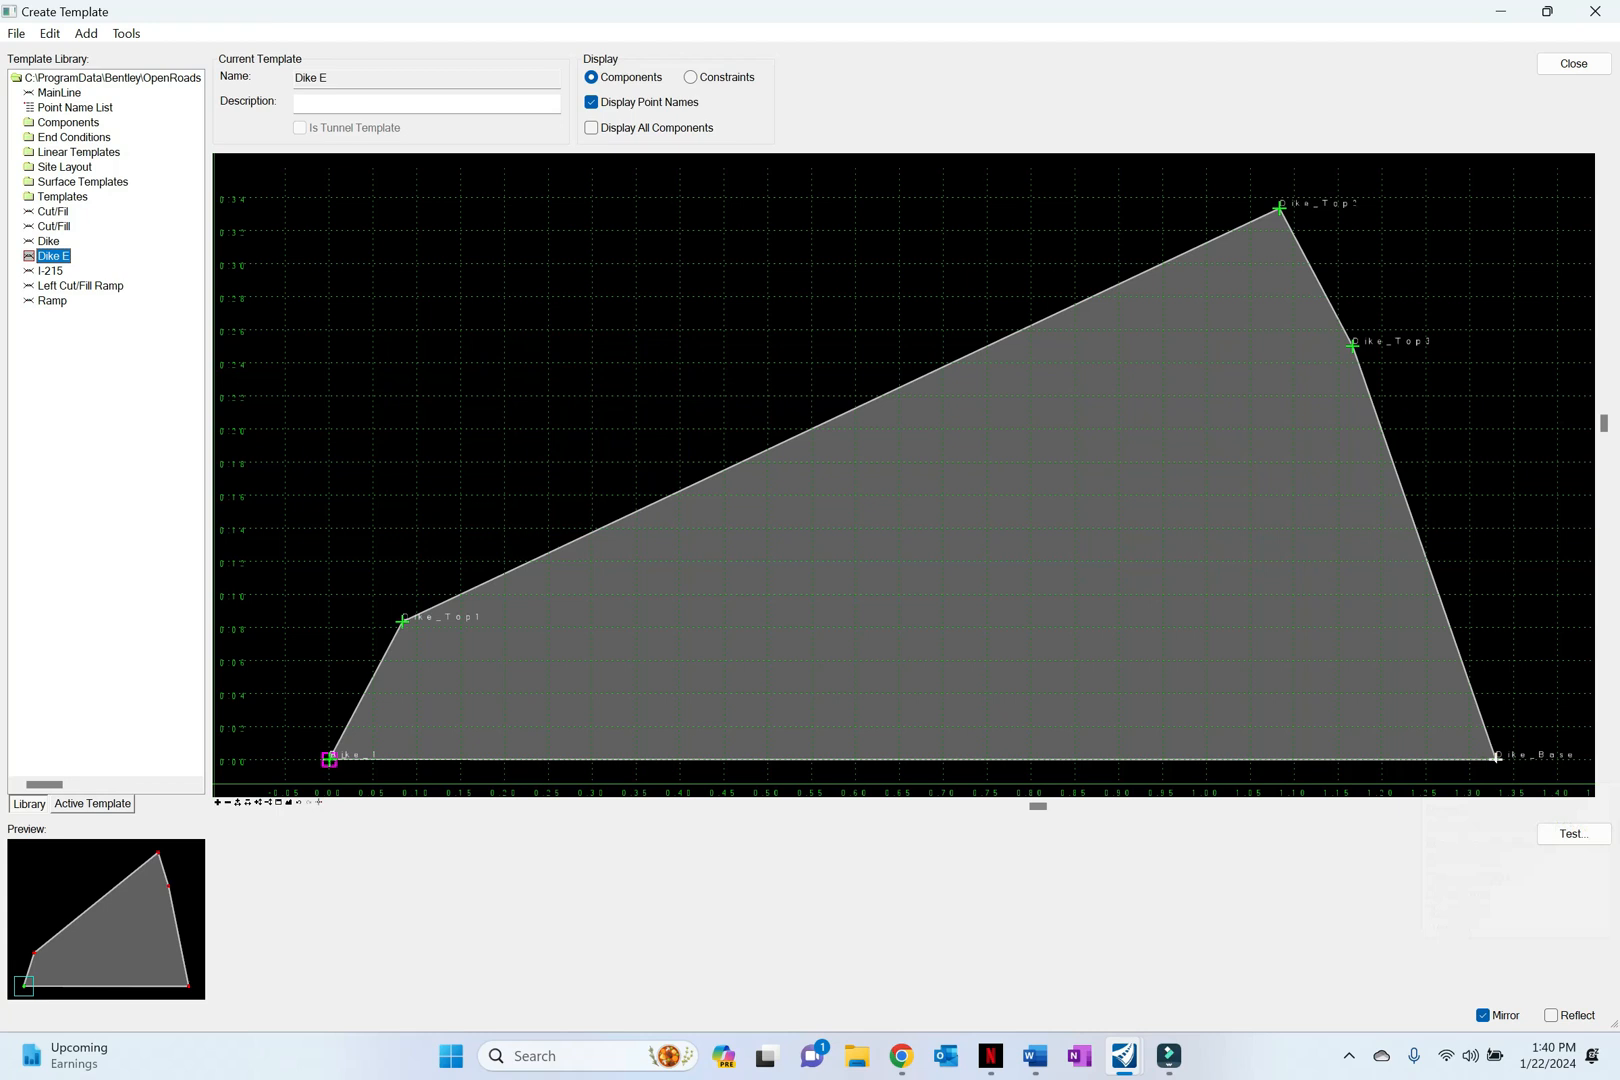
Step: Set both constraints of point Dike_Base to None, apply the point properties and close them
double_click(1495, 758)
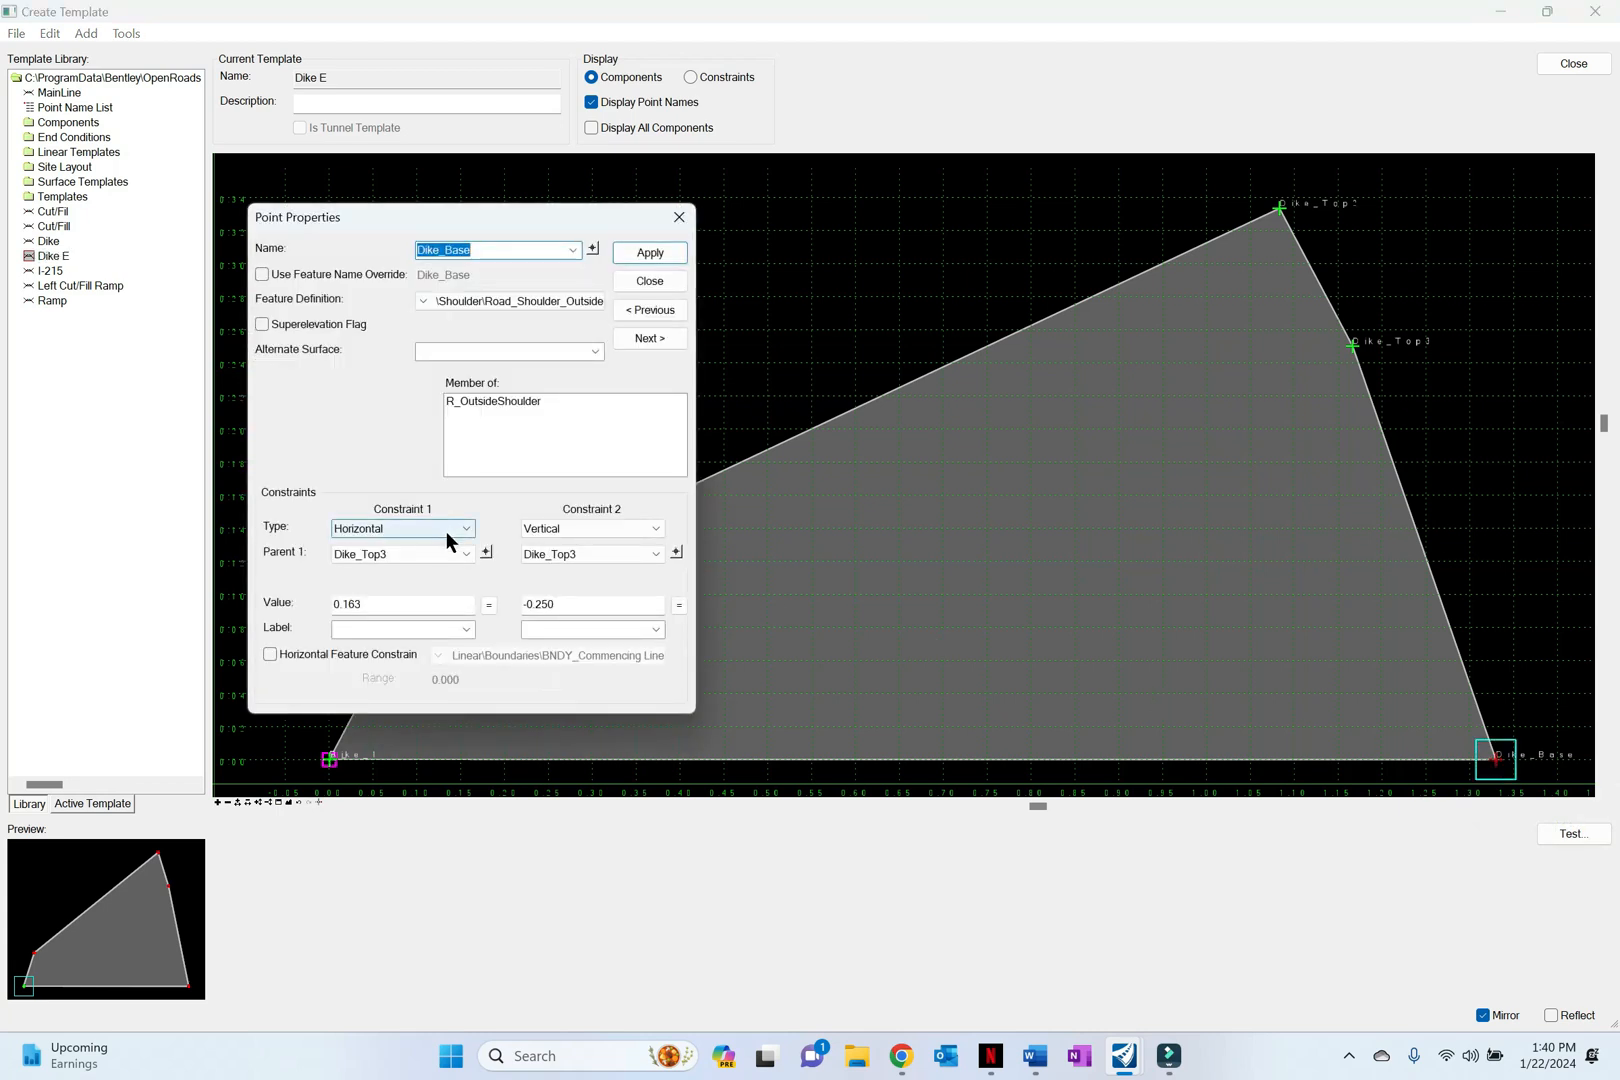
left_click(446, 532)
left_click(450, 550)
left_click(583, 529)
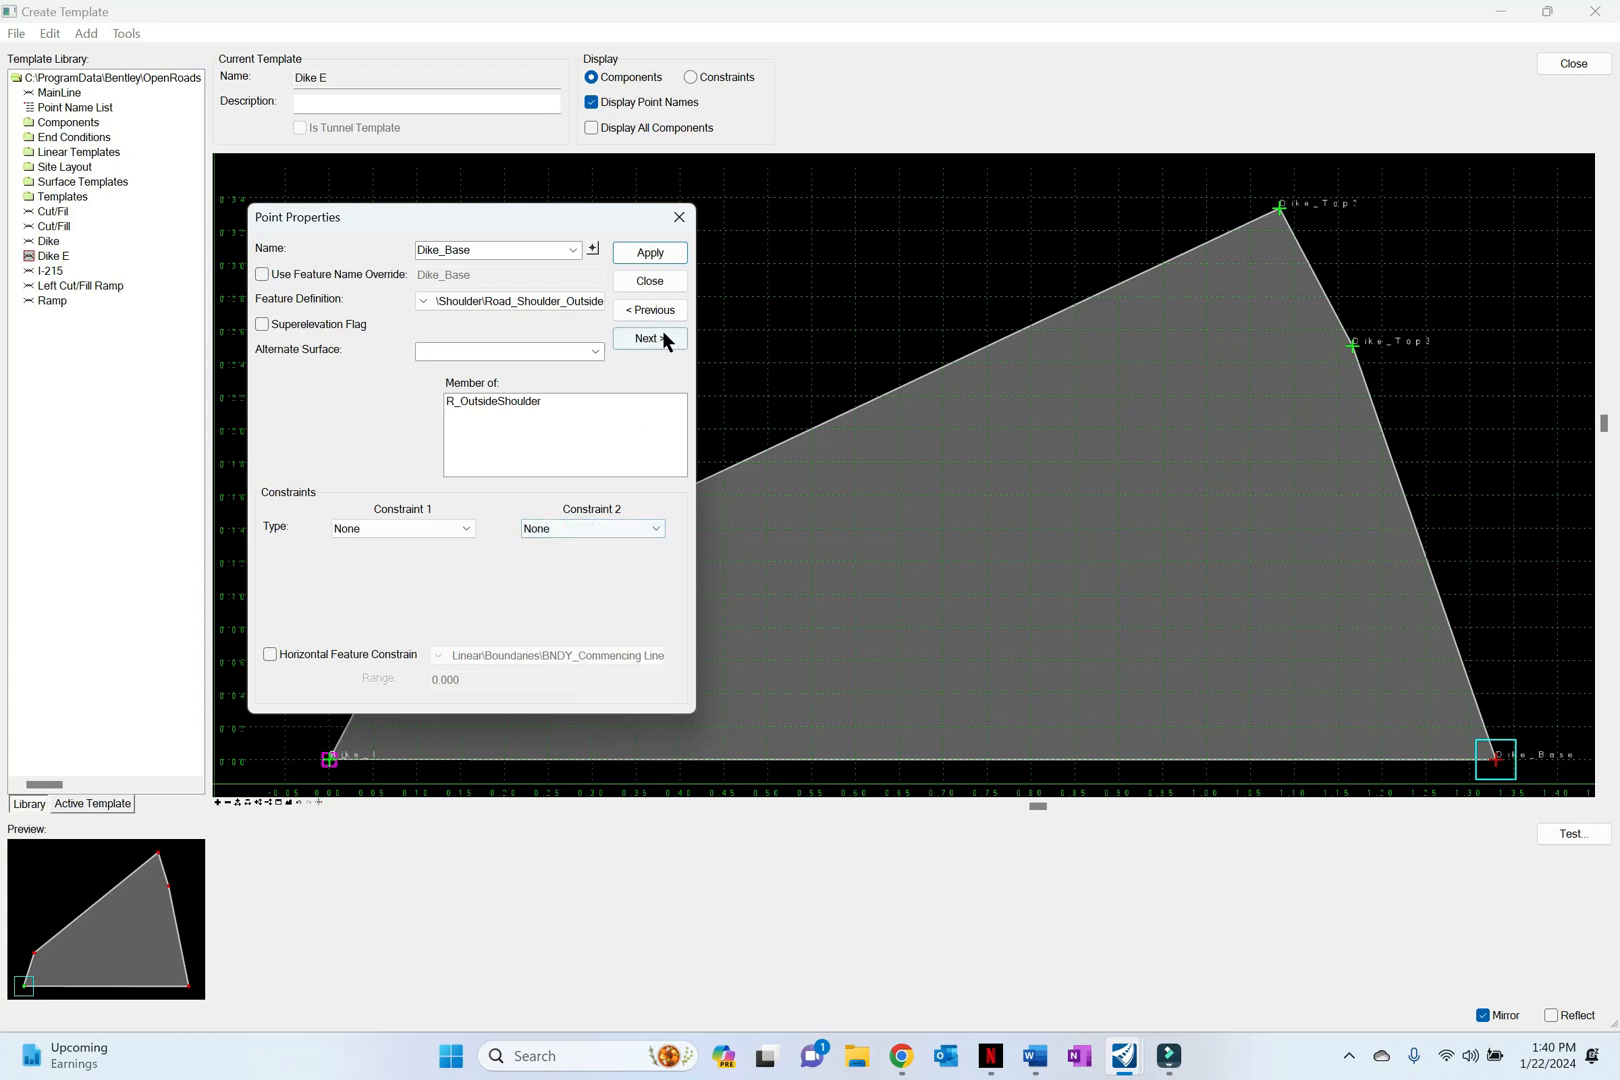
left_click(650, 252)
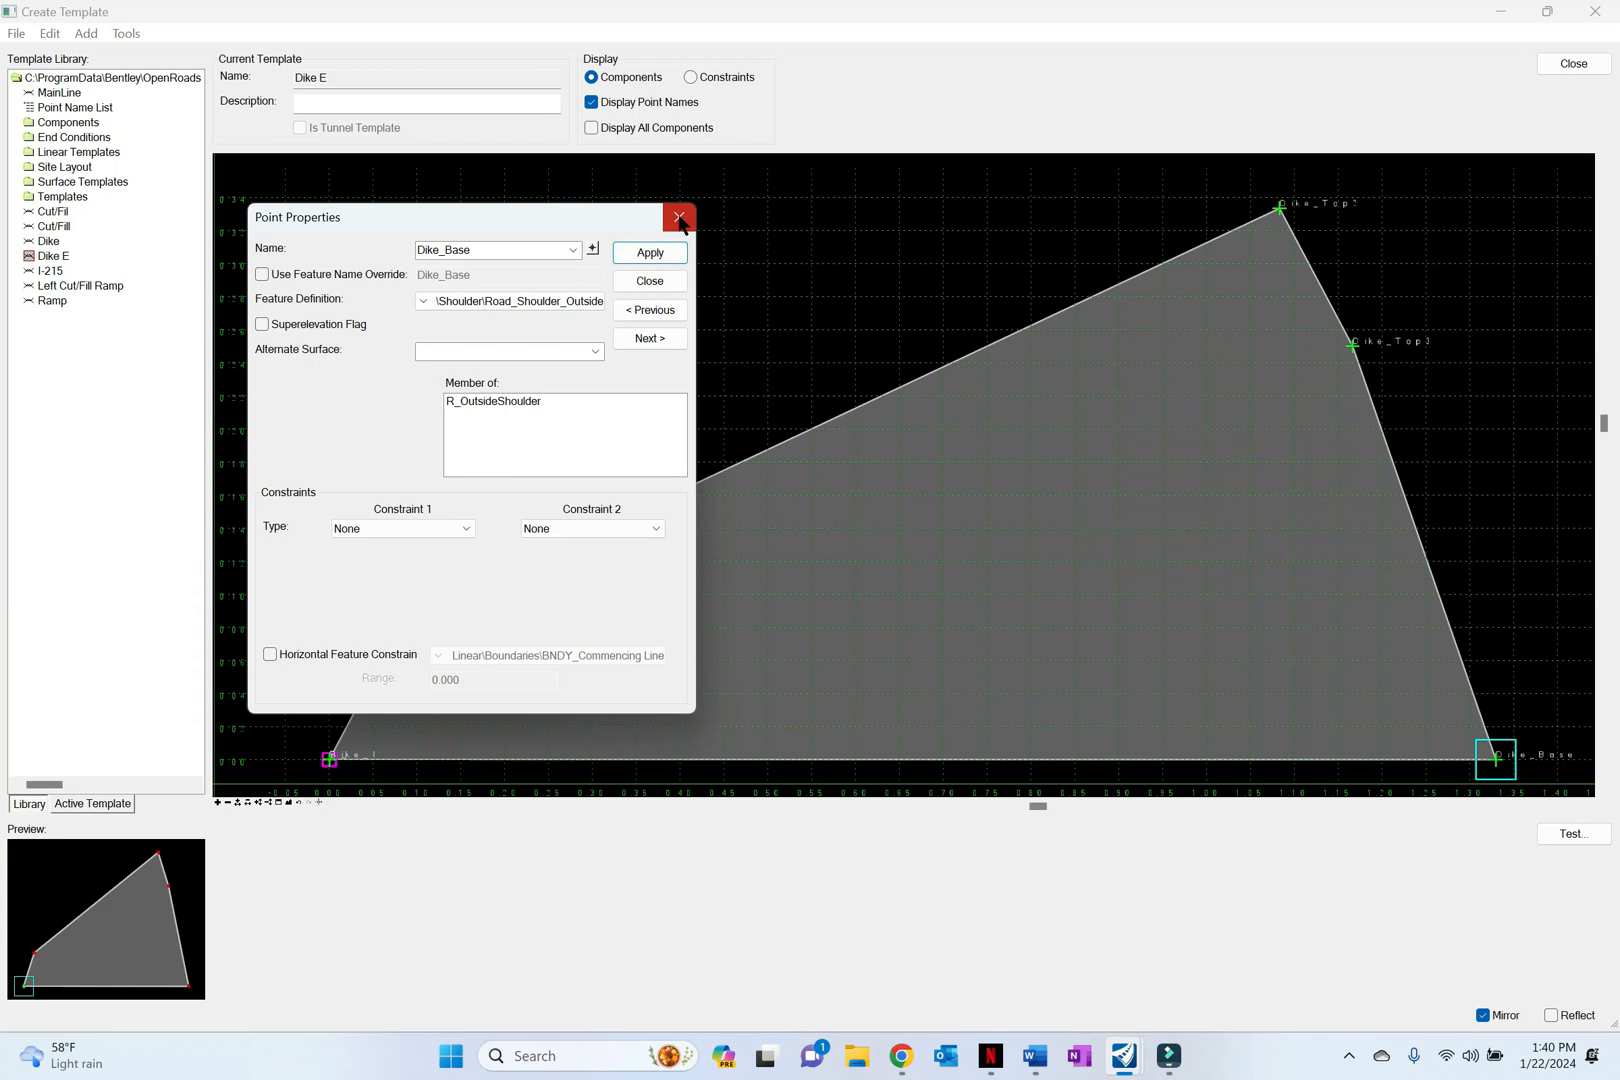
left_click(679, 218)
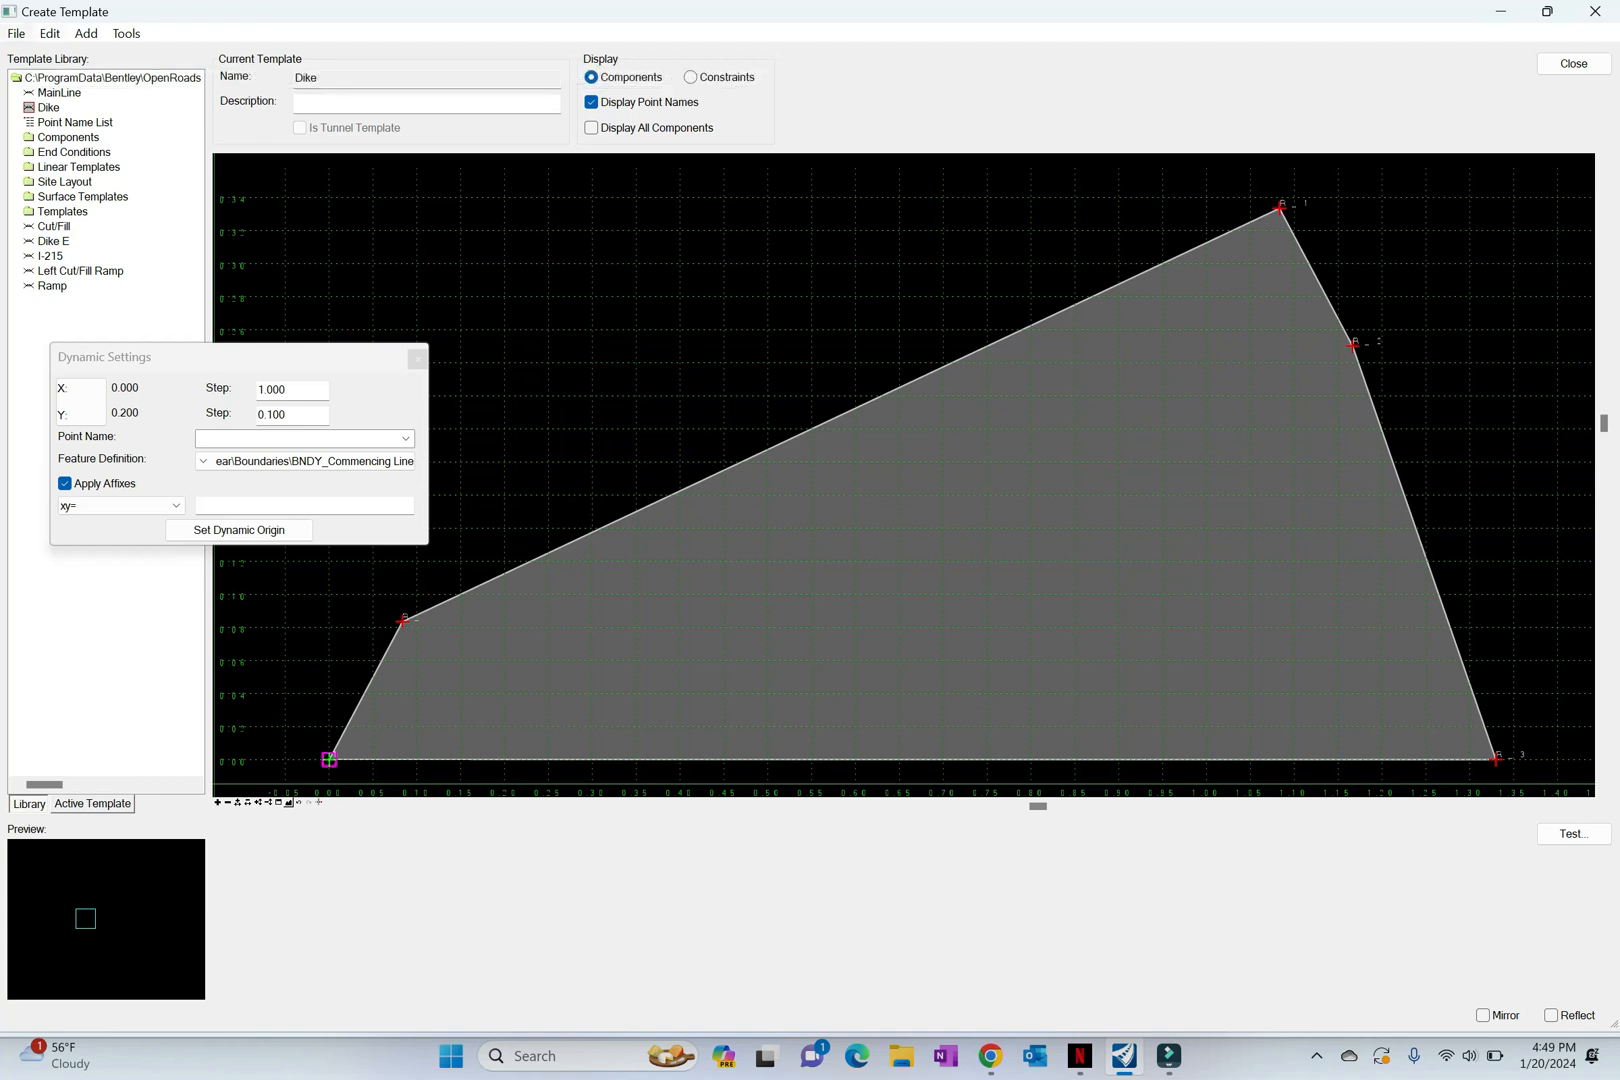
Step: Create a new template named Cut/Fil in the template library
left_click(16, 34)
mouse_move(58, 58)
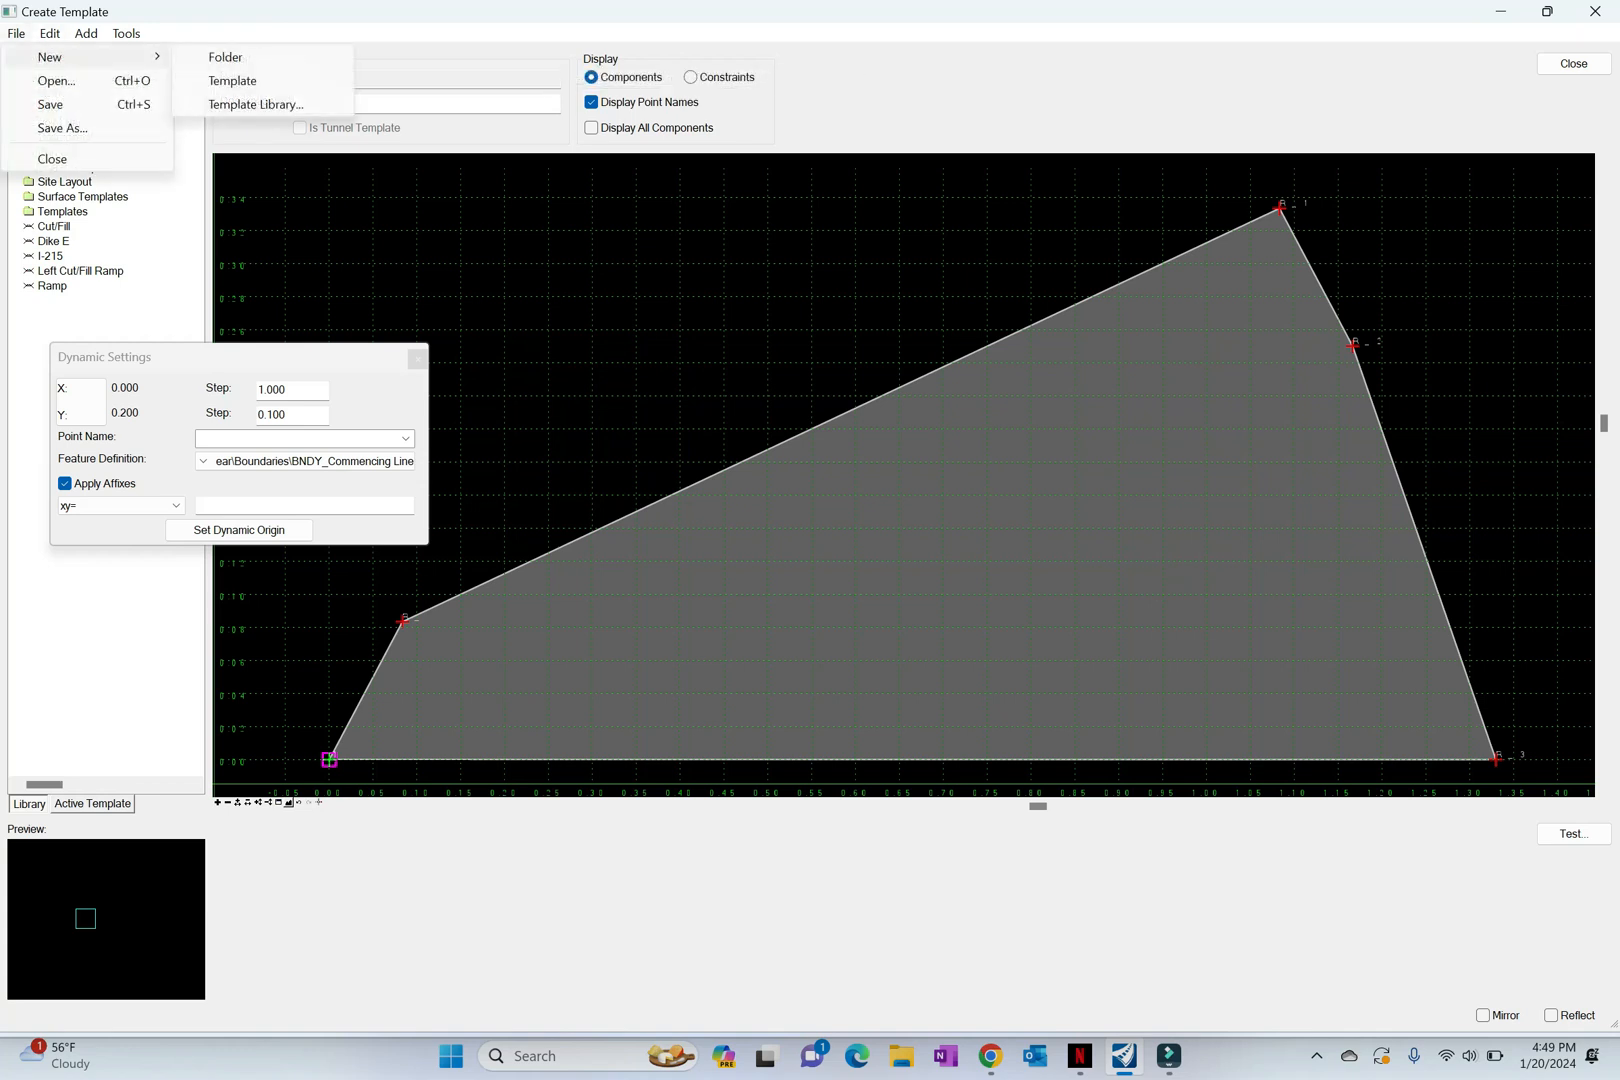
left_click(232, 80)
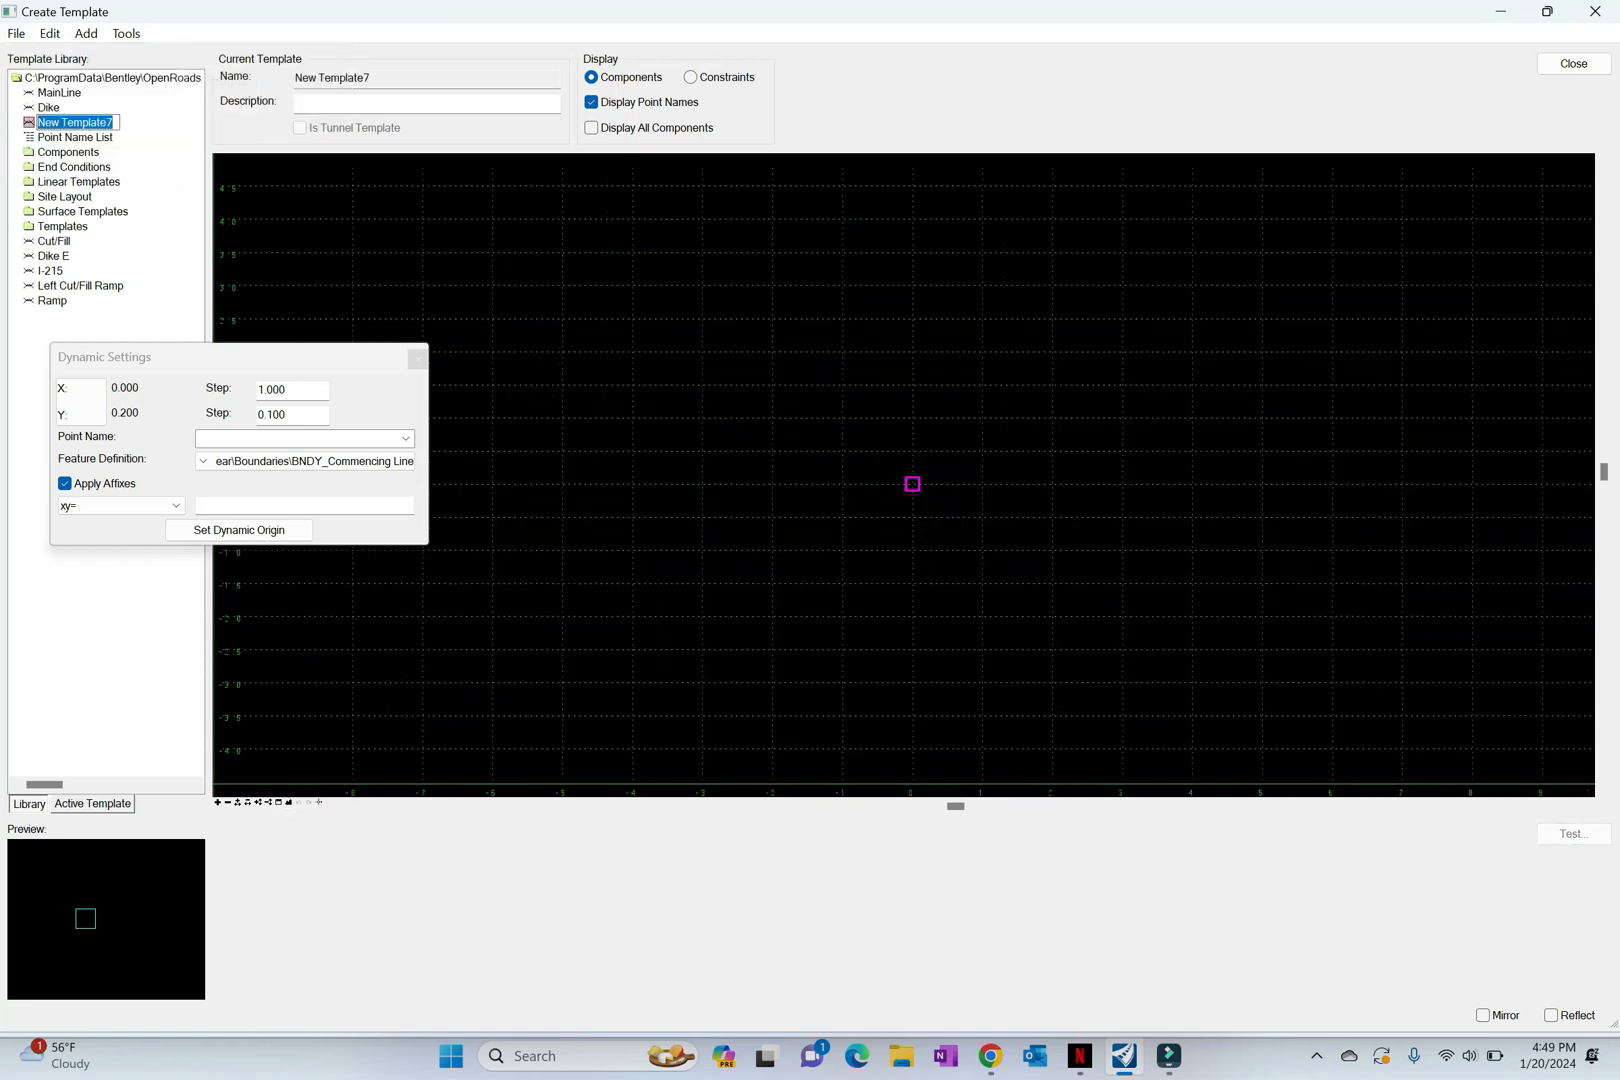
type("Cut/Fil")
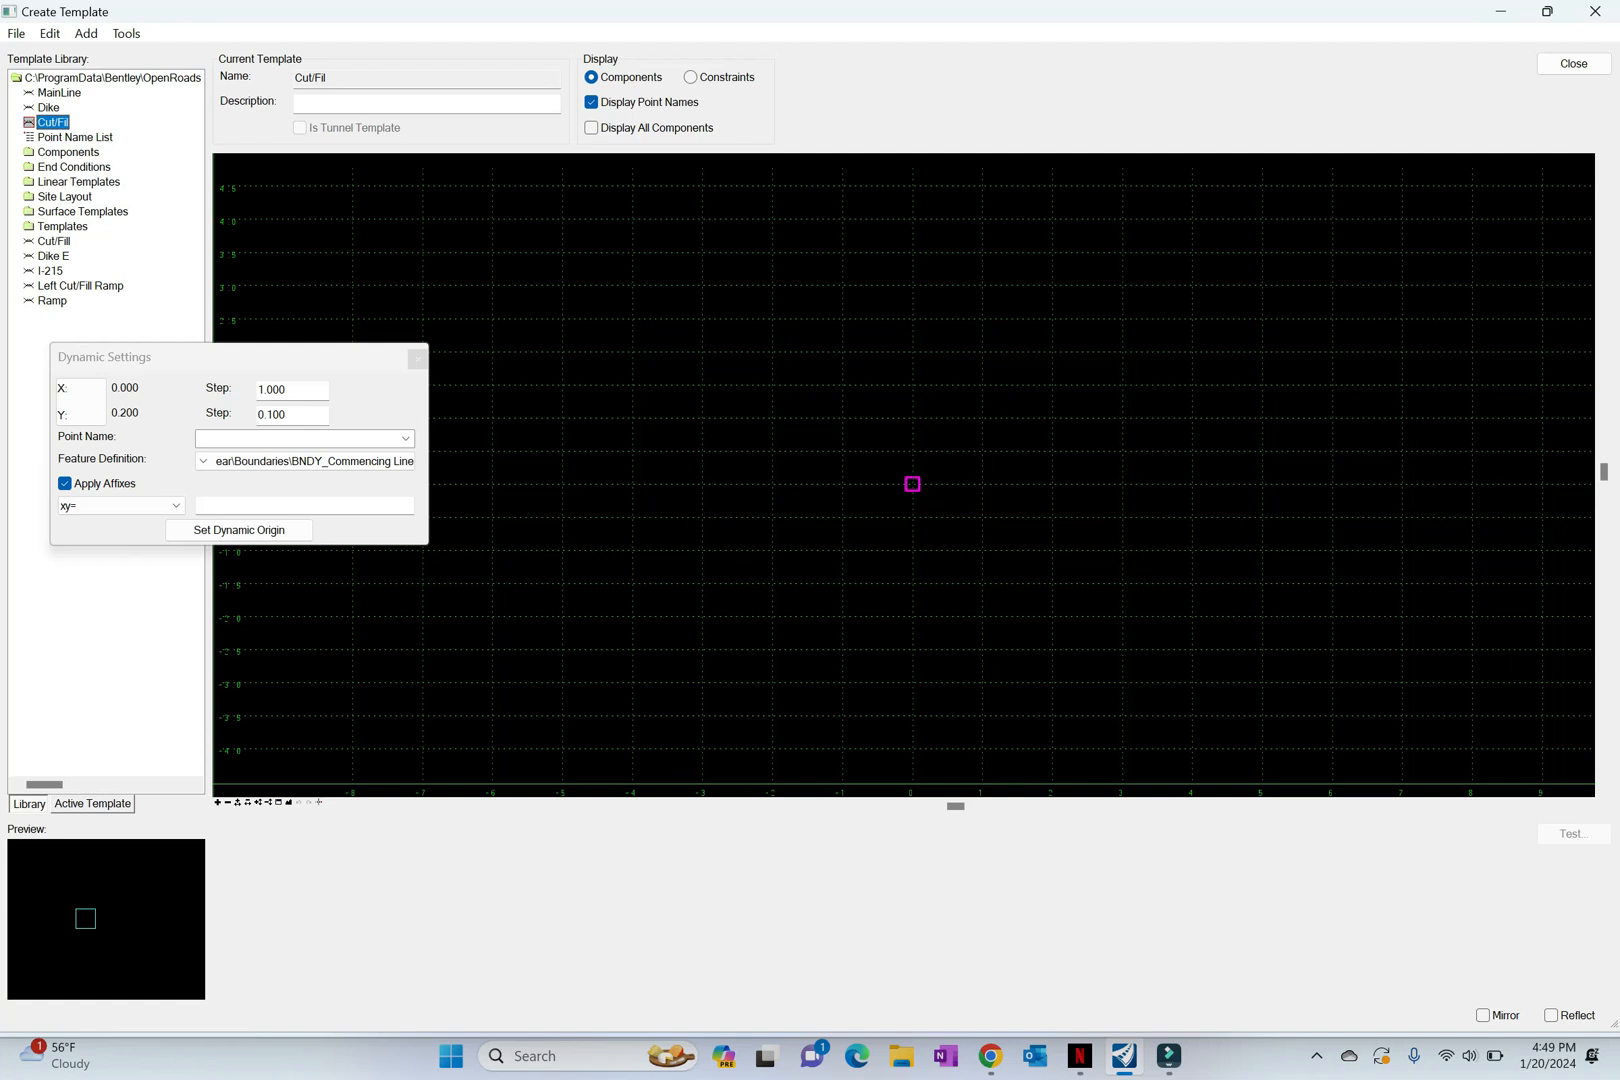
Step: Start an end condition component at the Cut/Fil template origin and name it Cut4_1
right_click(837, 515)
mouse_move(932, 528)
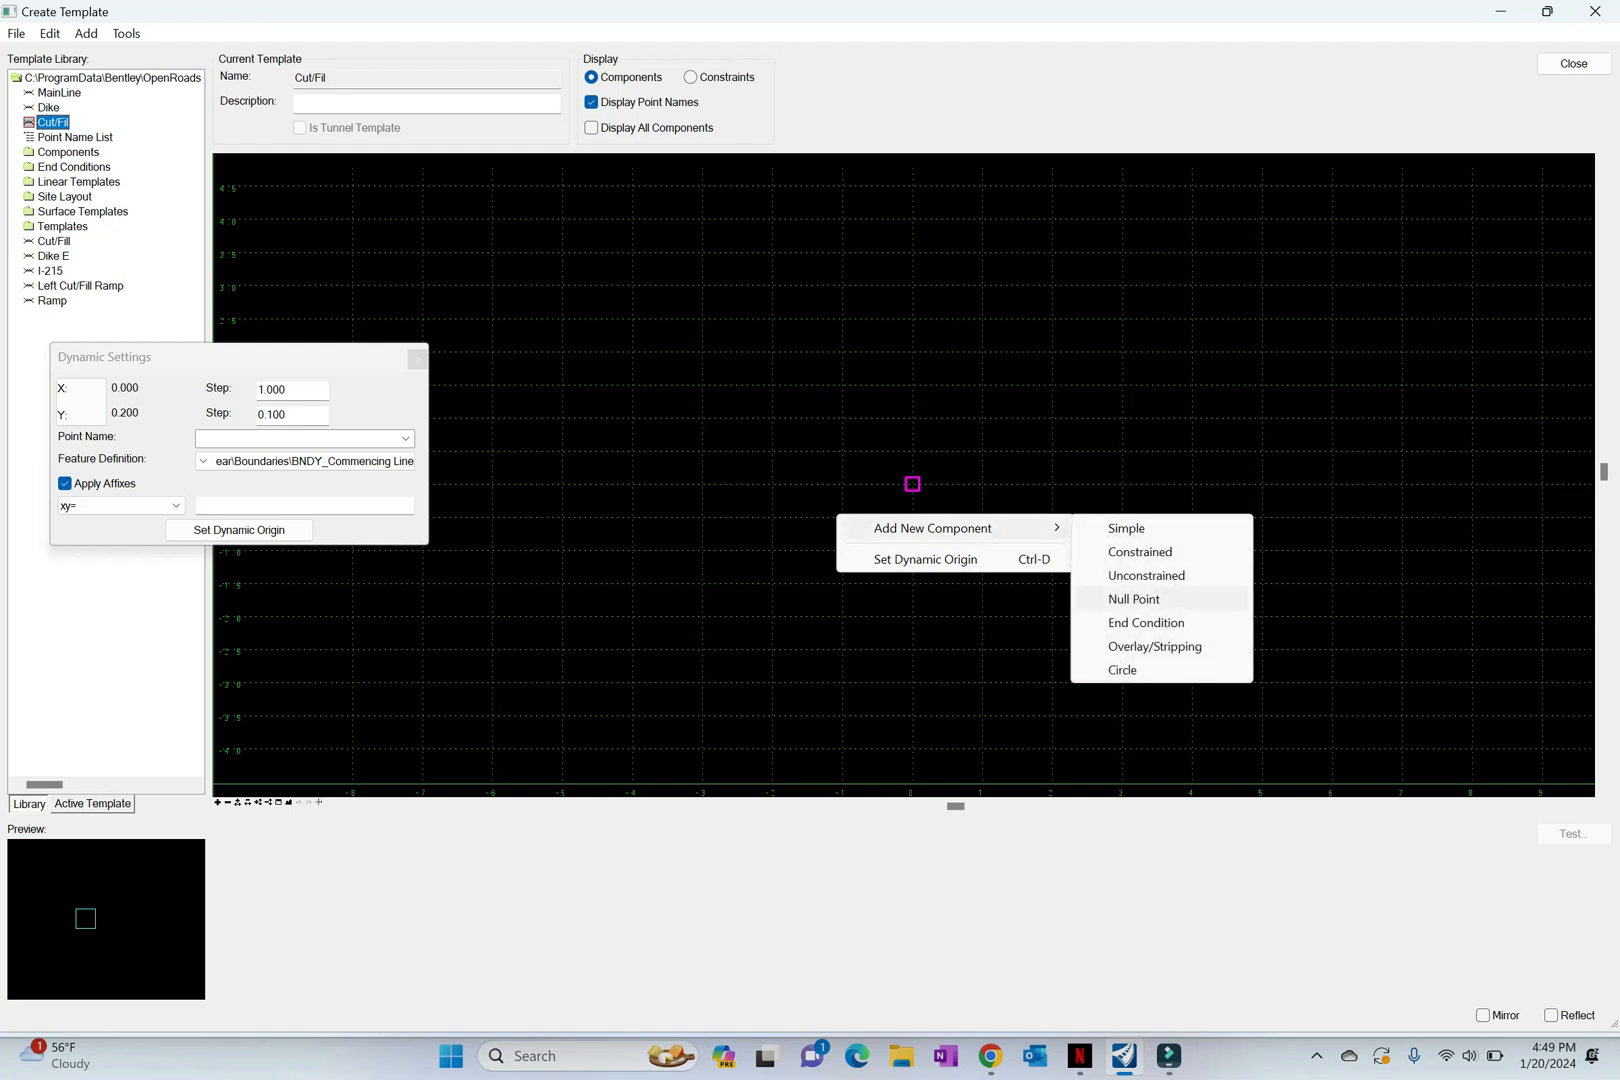
left_click(1190, 622)
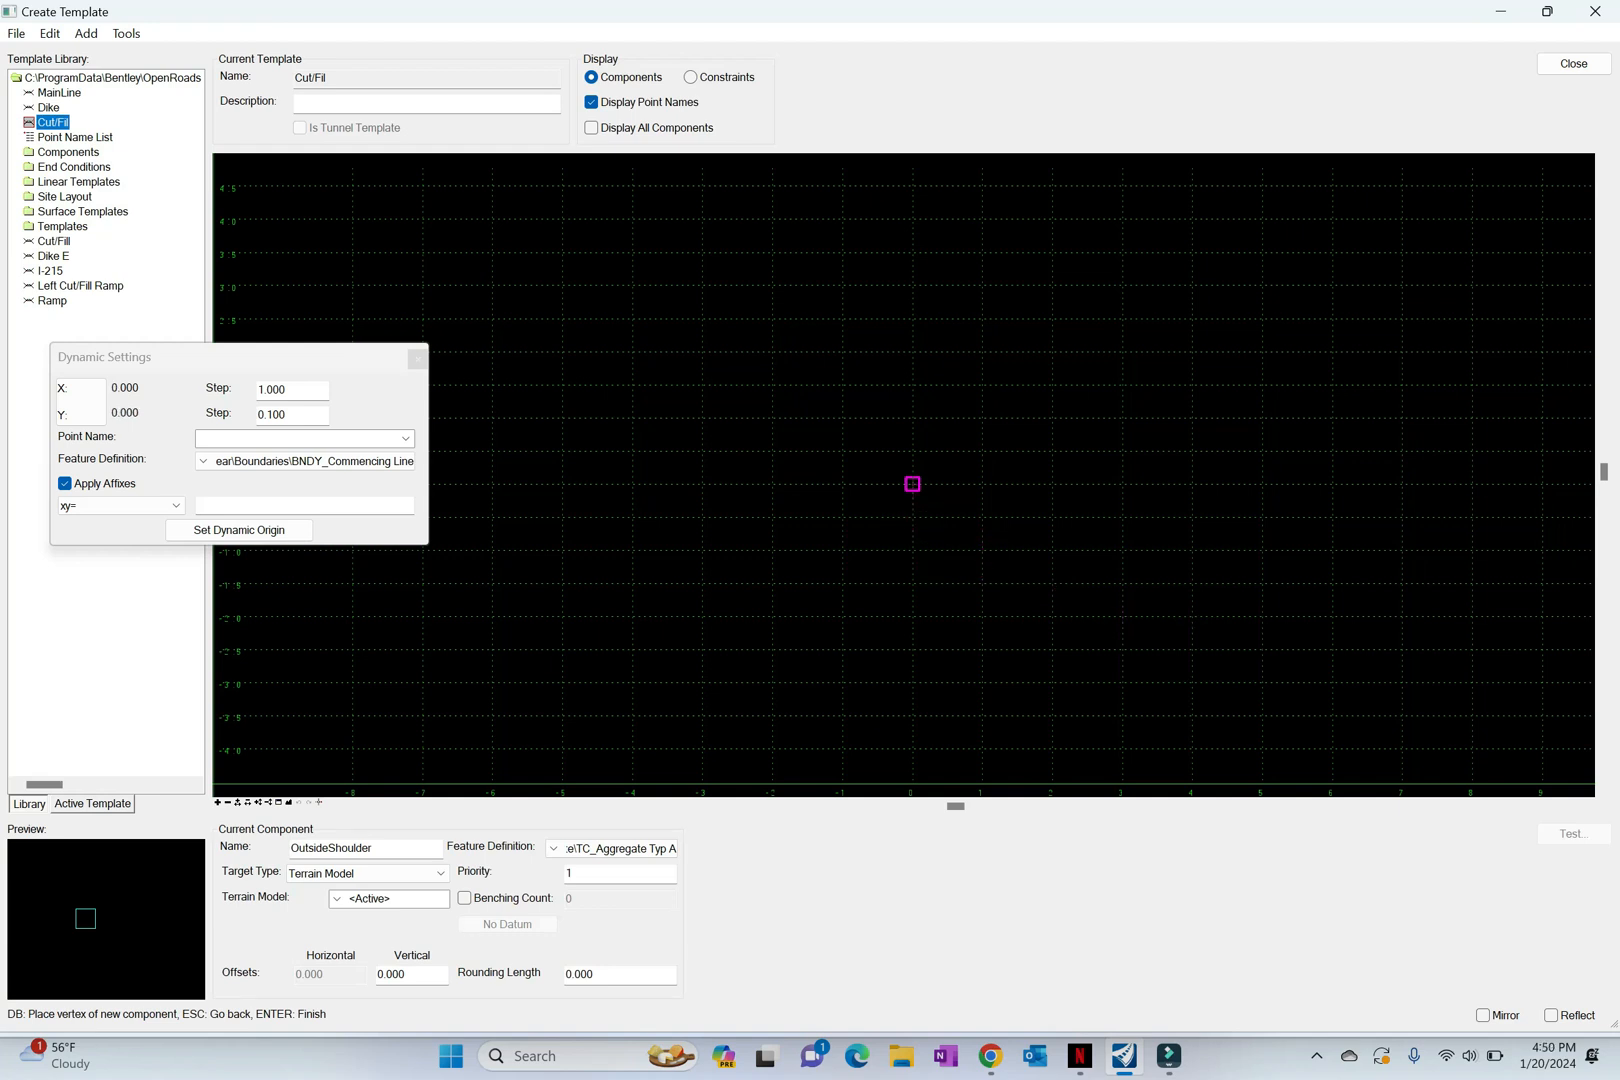
left_click(912, 484)
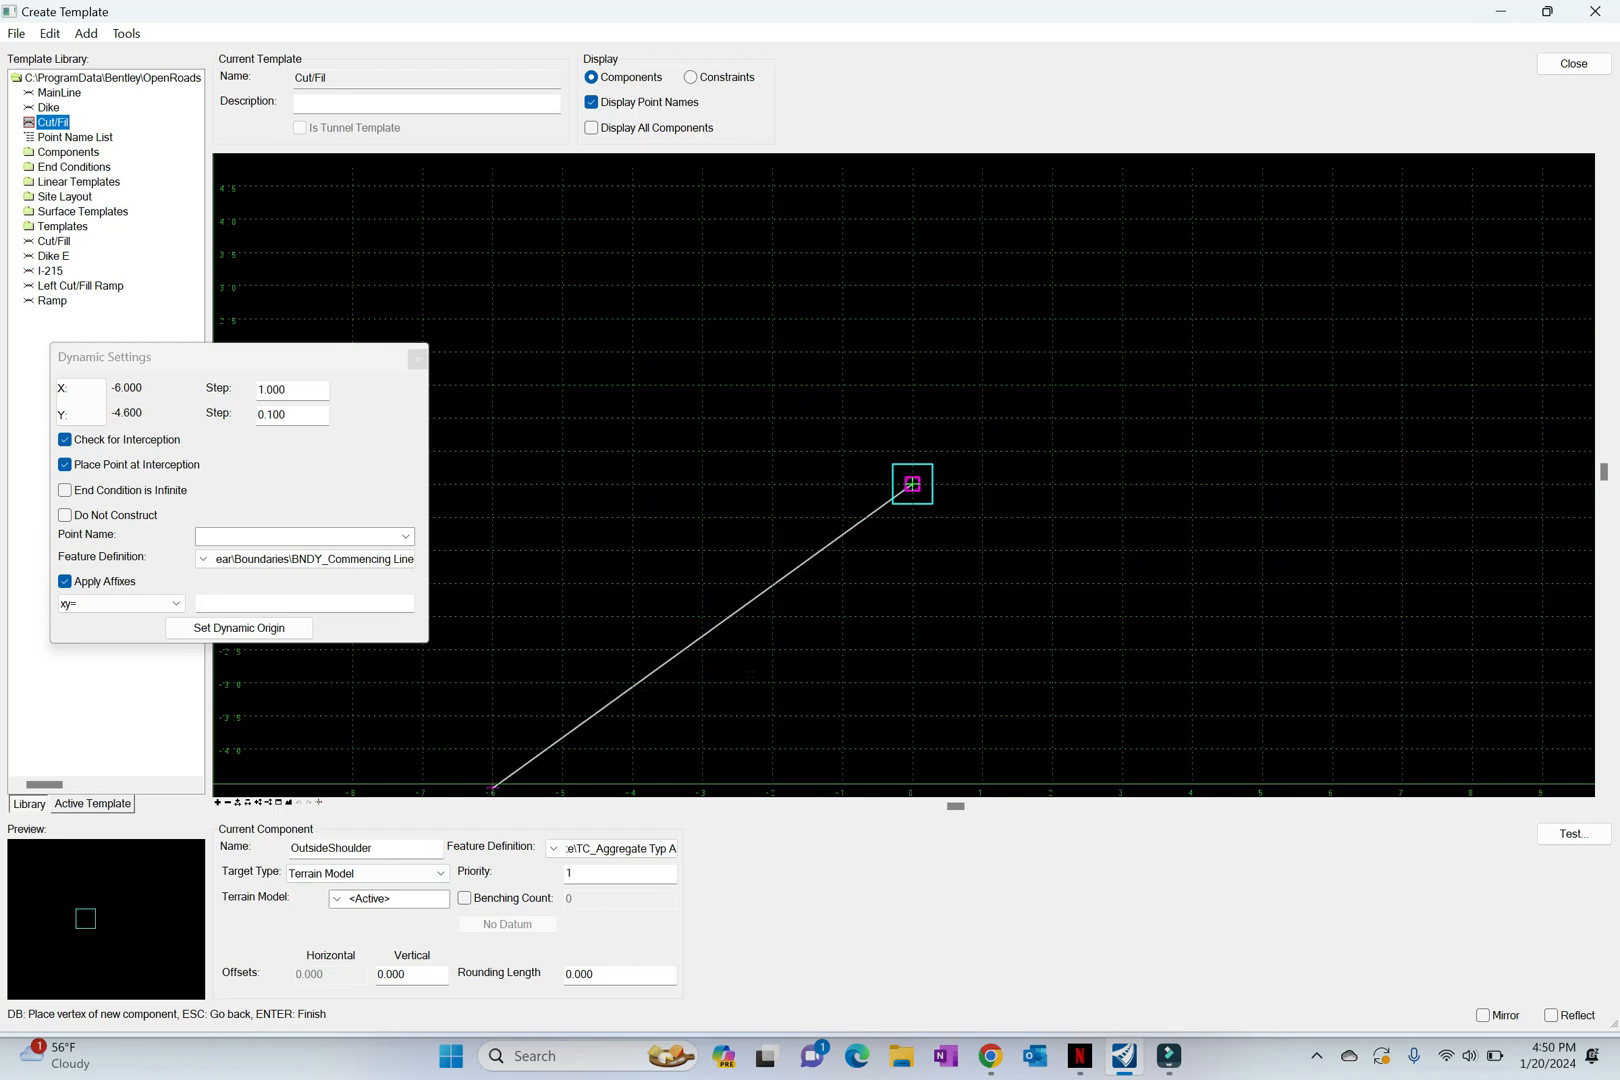
double_click(338, 848)
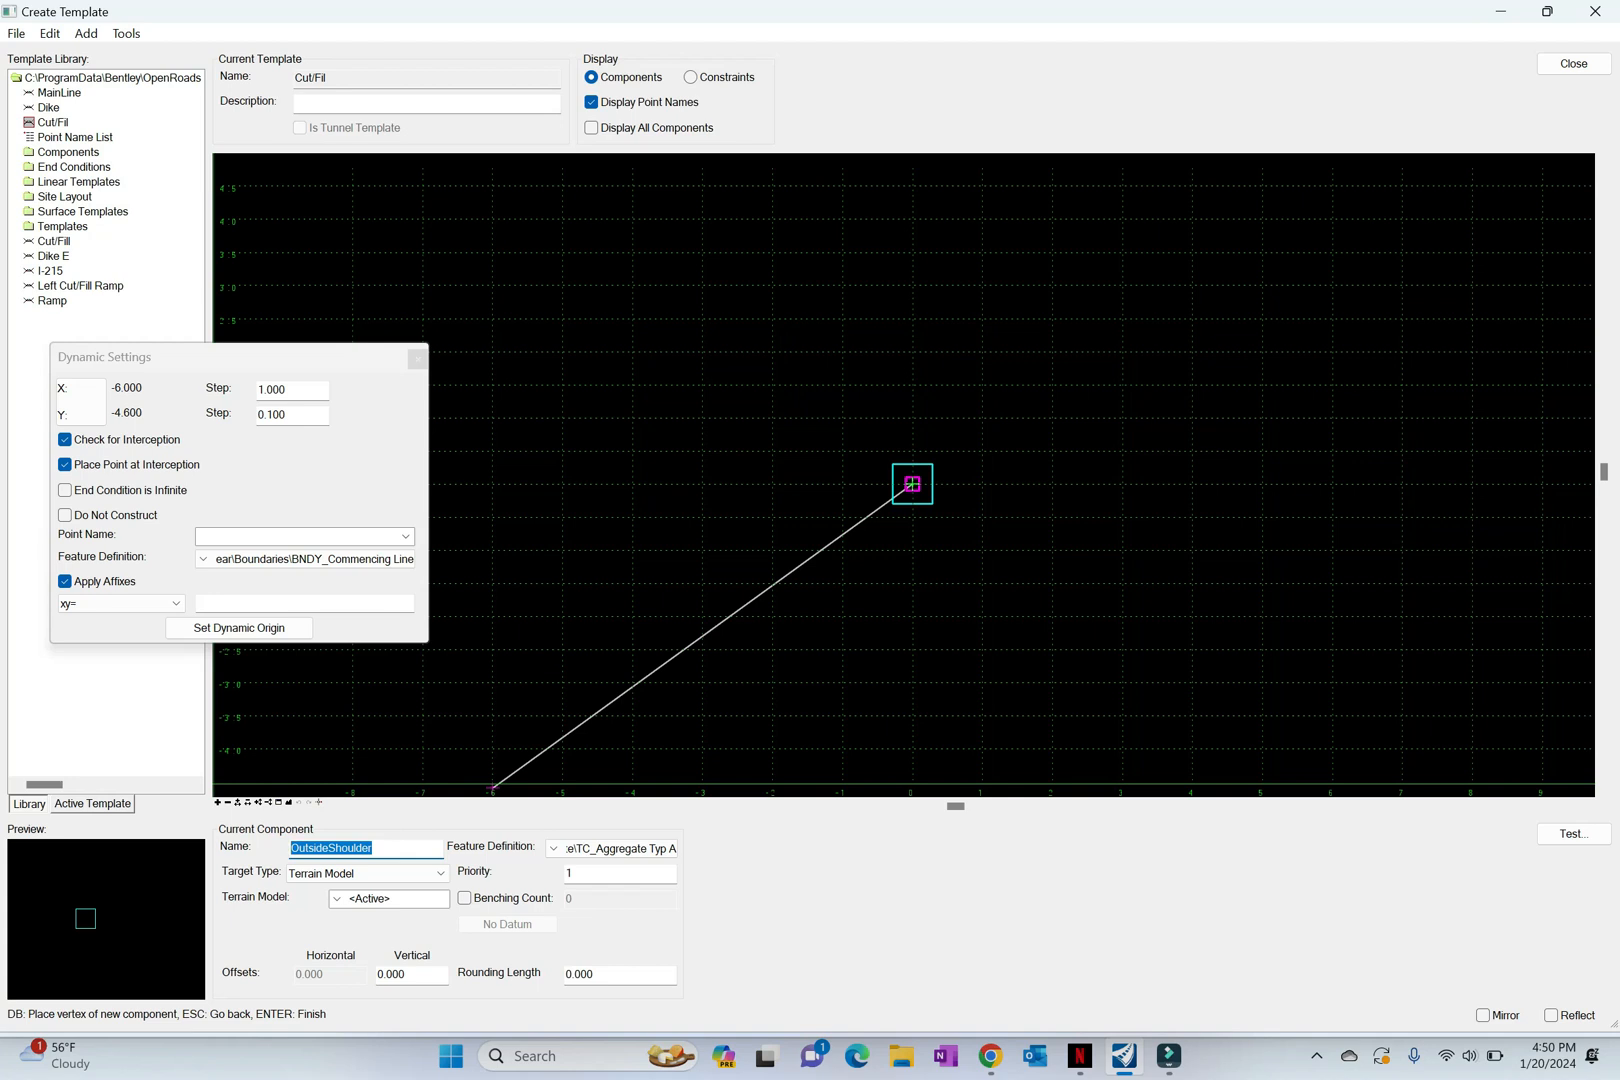
type("Cut4_1")
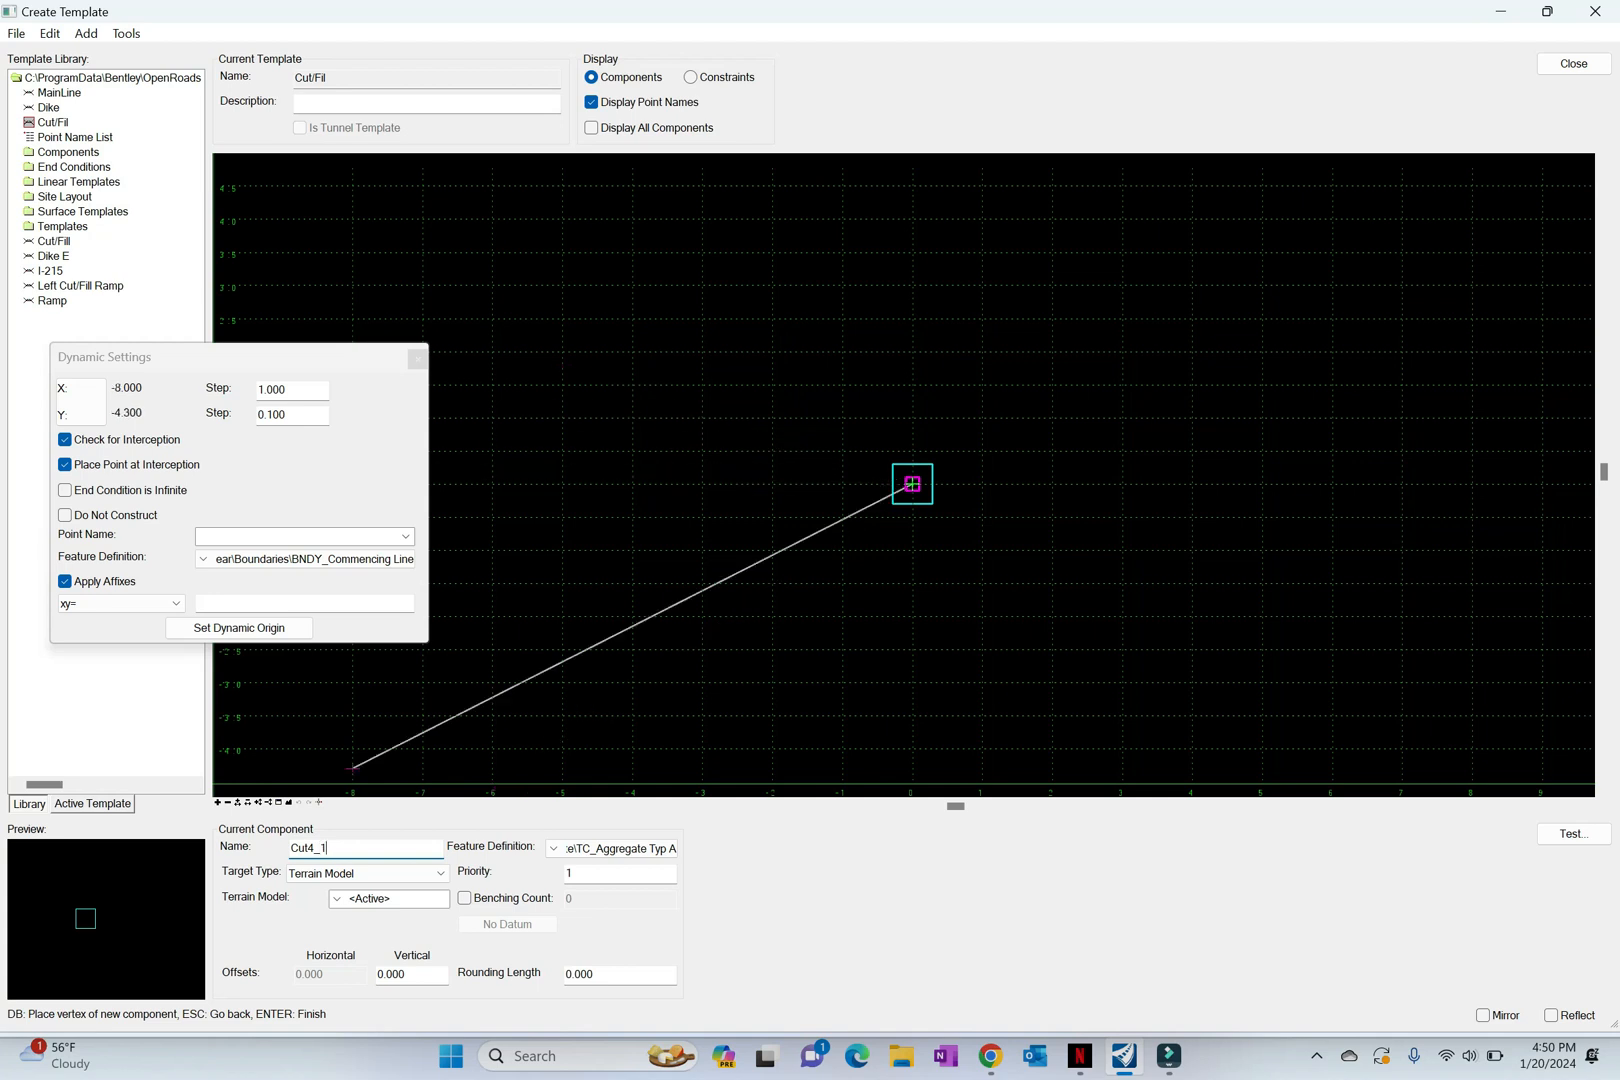
Step: Name the end condition's second point Cut4_1 and place it by horizontal distance and slope with hs=30,1/4
double_click(308, 848)
key("ctrl+c")
left_click(262, 537)
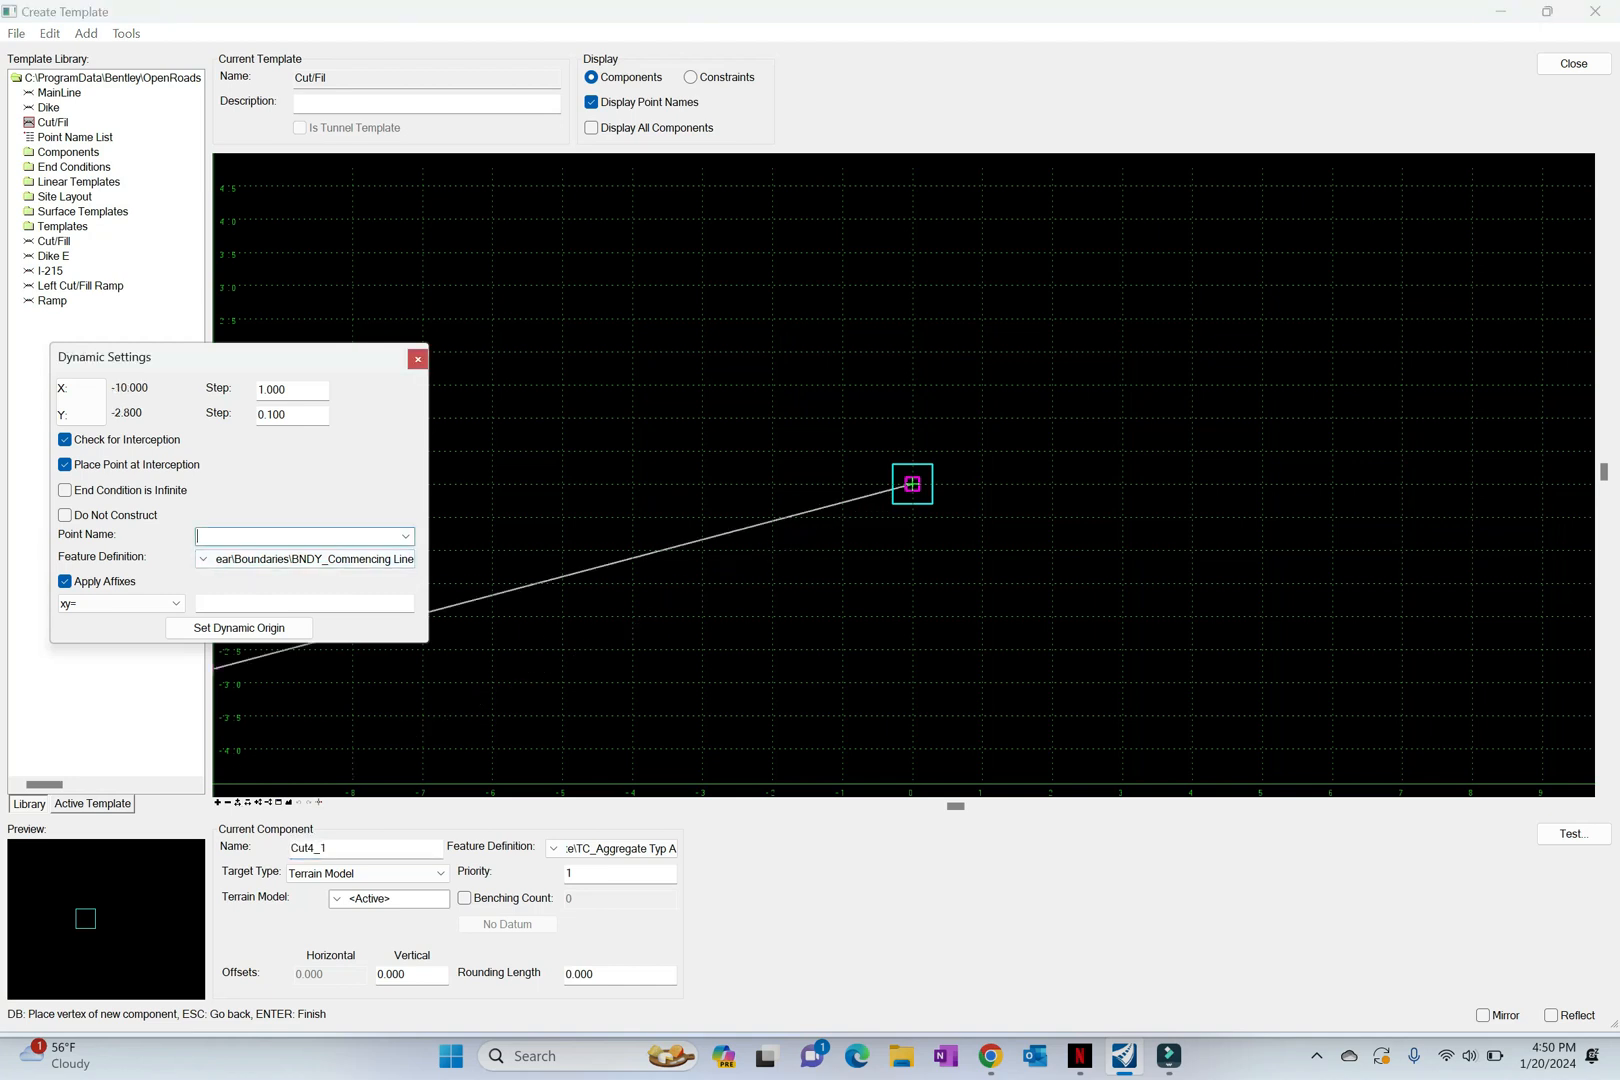
key("ctrl+v")
left_click(142, 604)
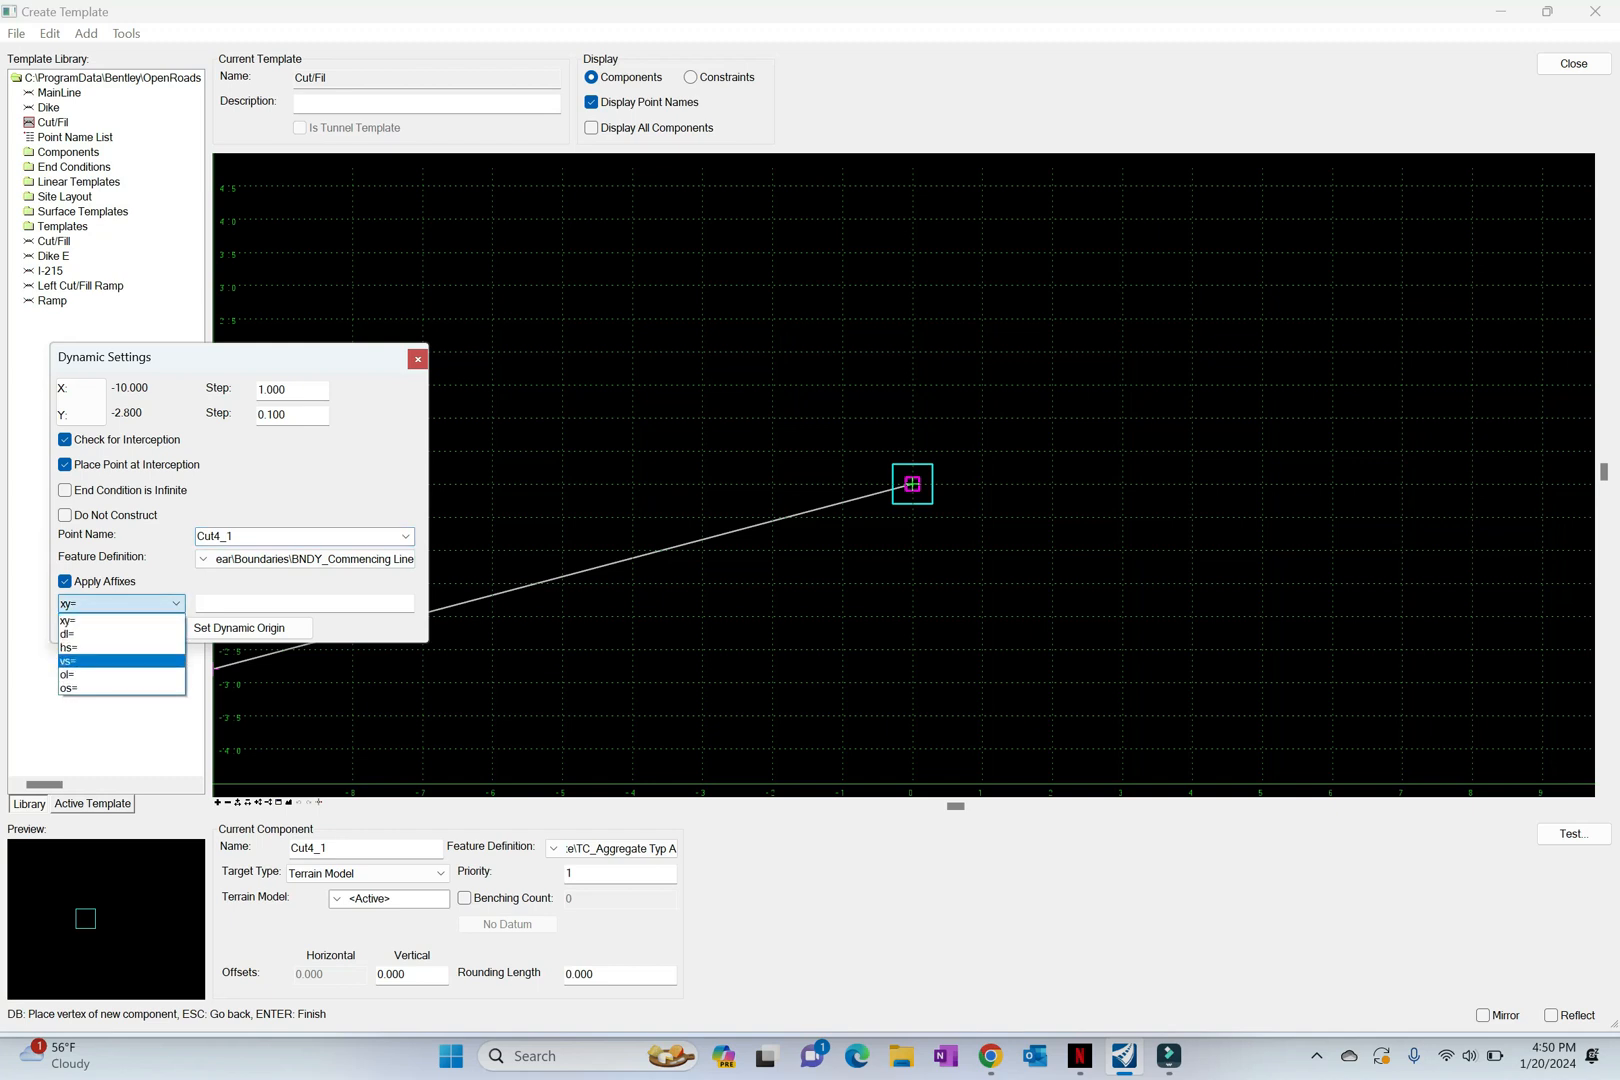
left_click(120, 648)
left_click(285, 604)
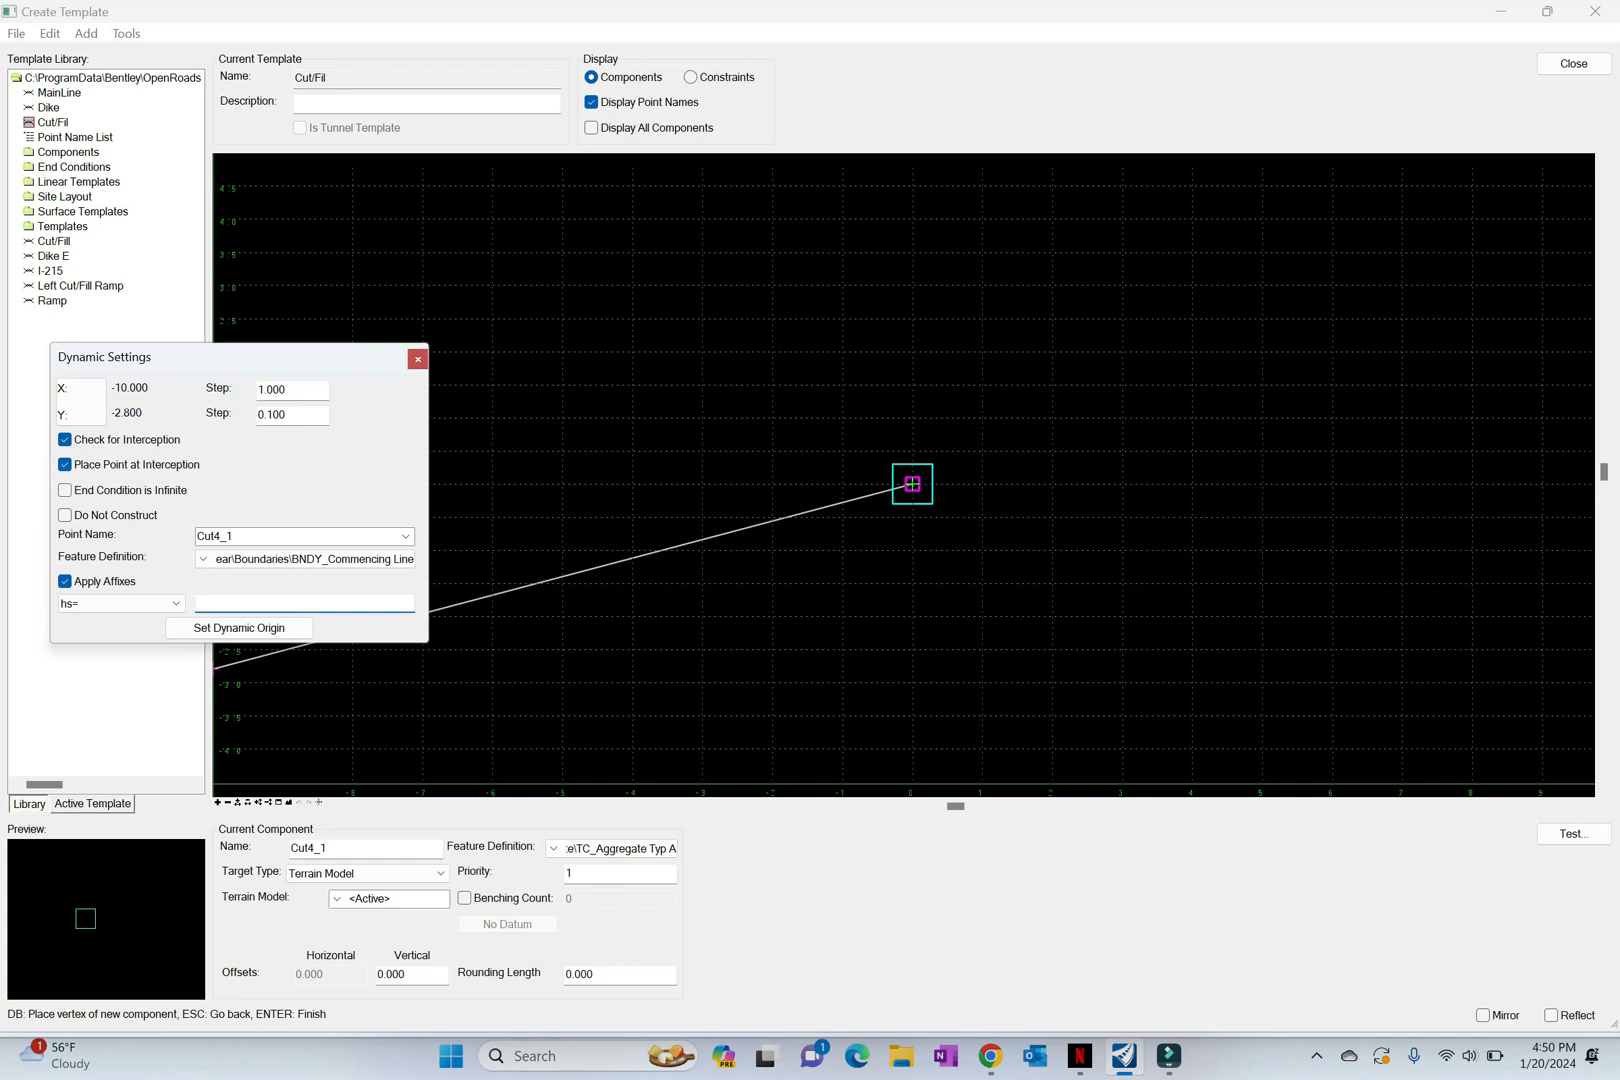
type("30,1/4")
key("Return")
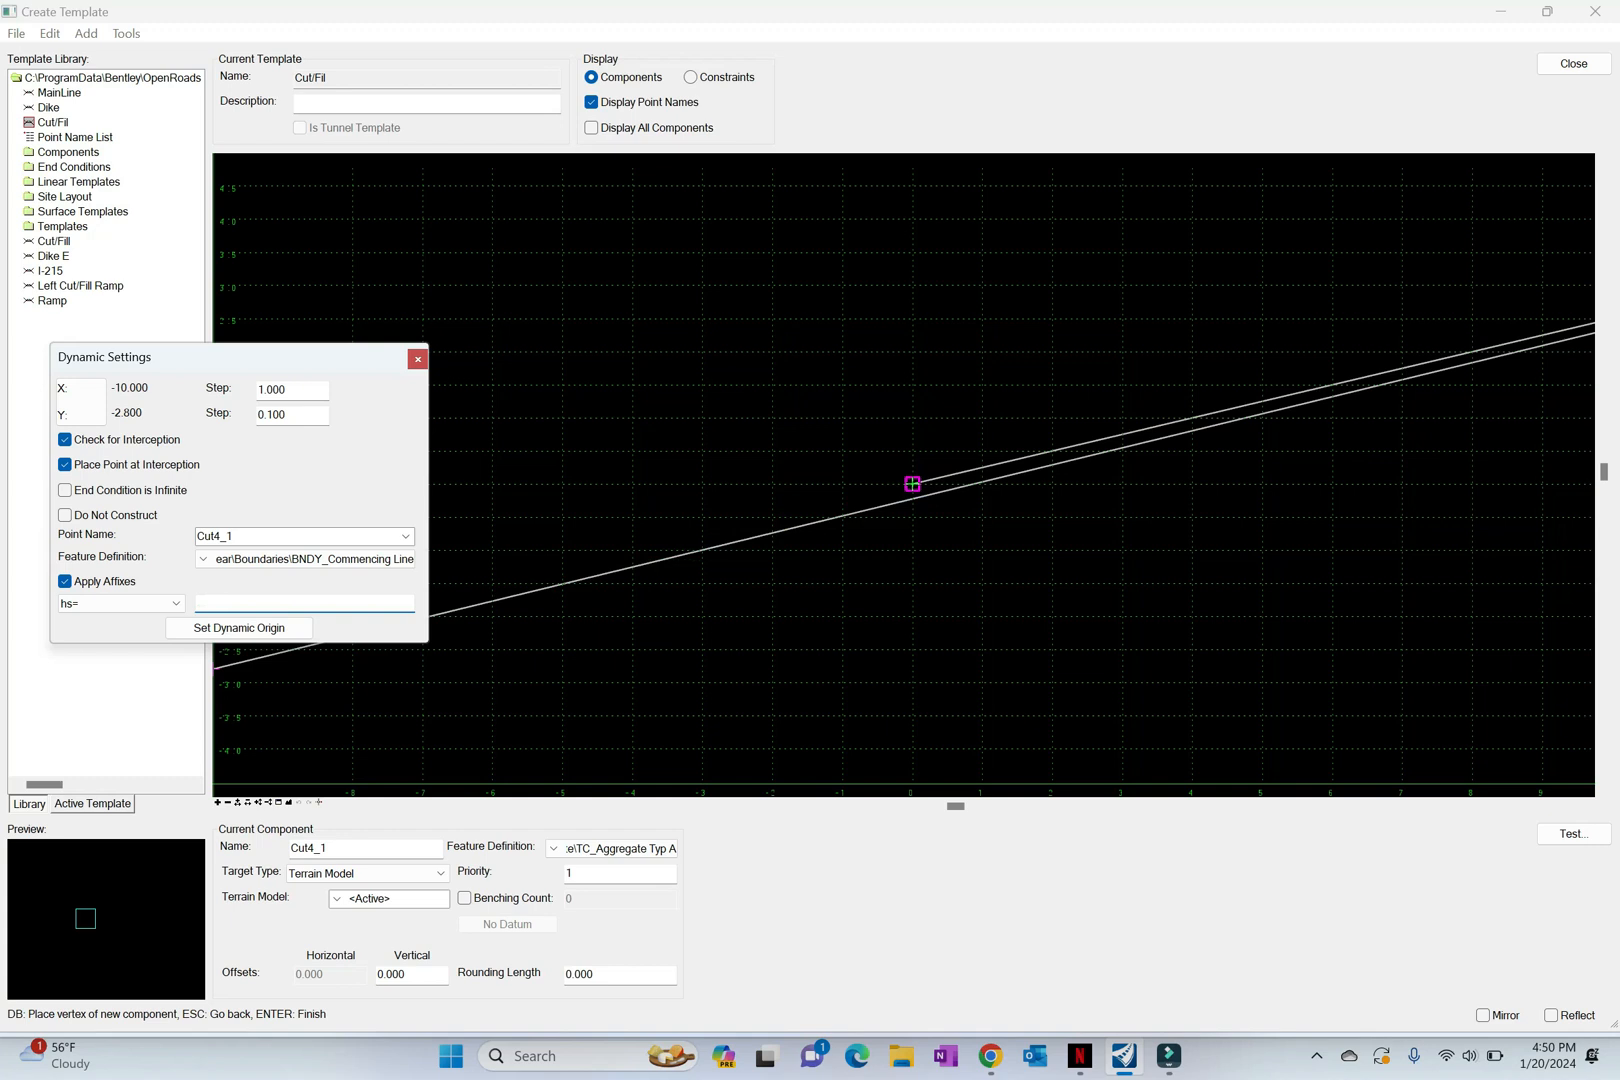
Step: Finish the Cut4_1 end condition component and fit the template in the view
right_click(912, 380)
key("Return")
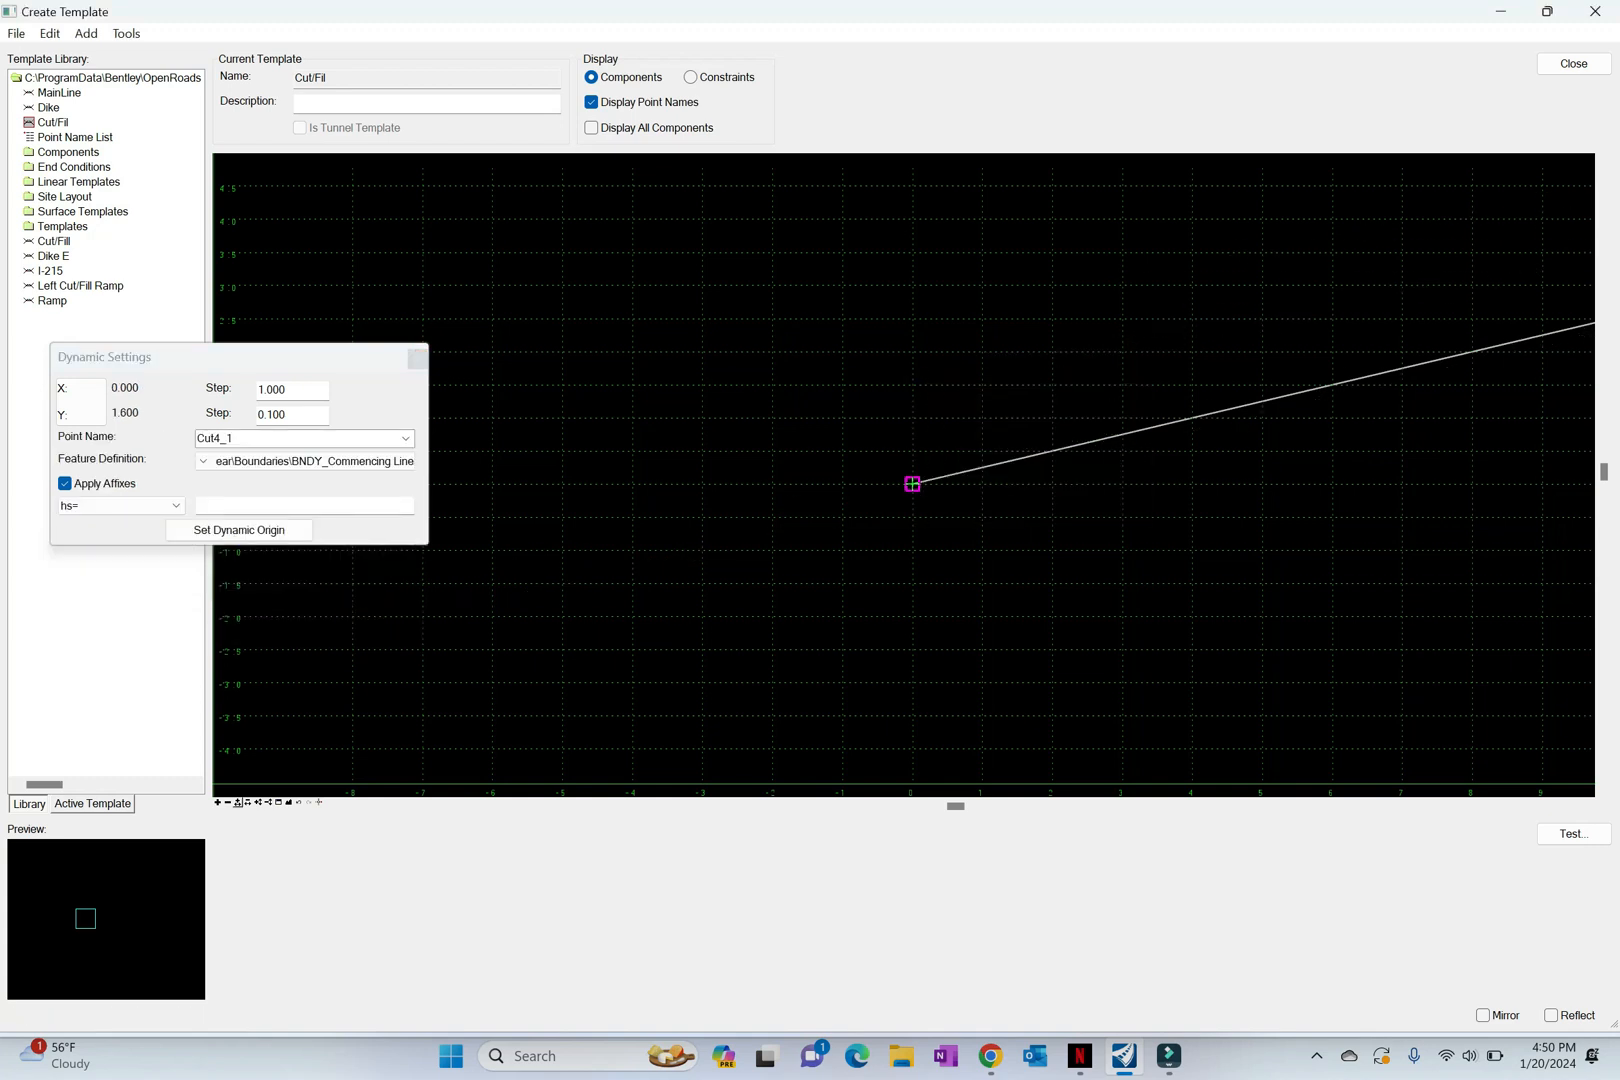
left_click(288, 802)
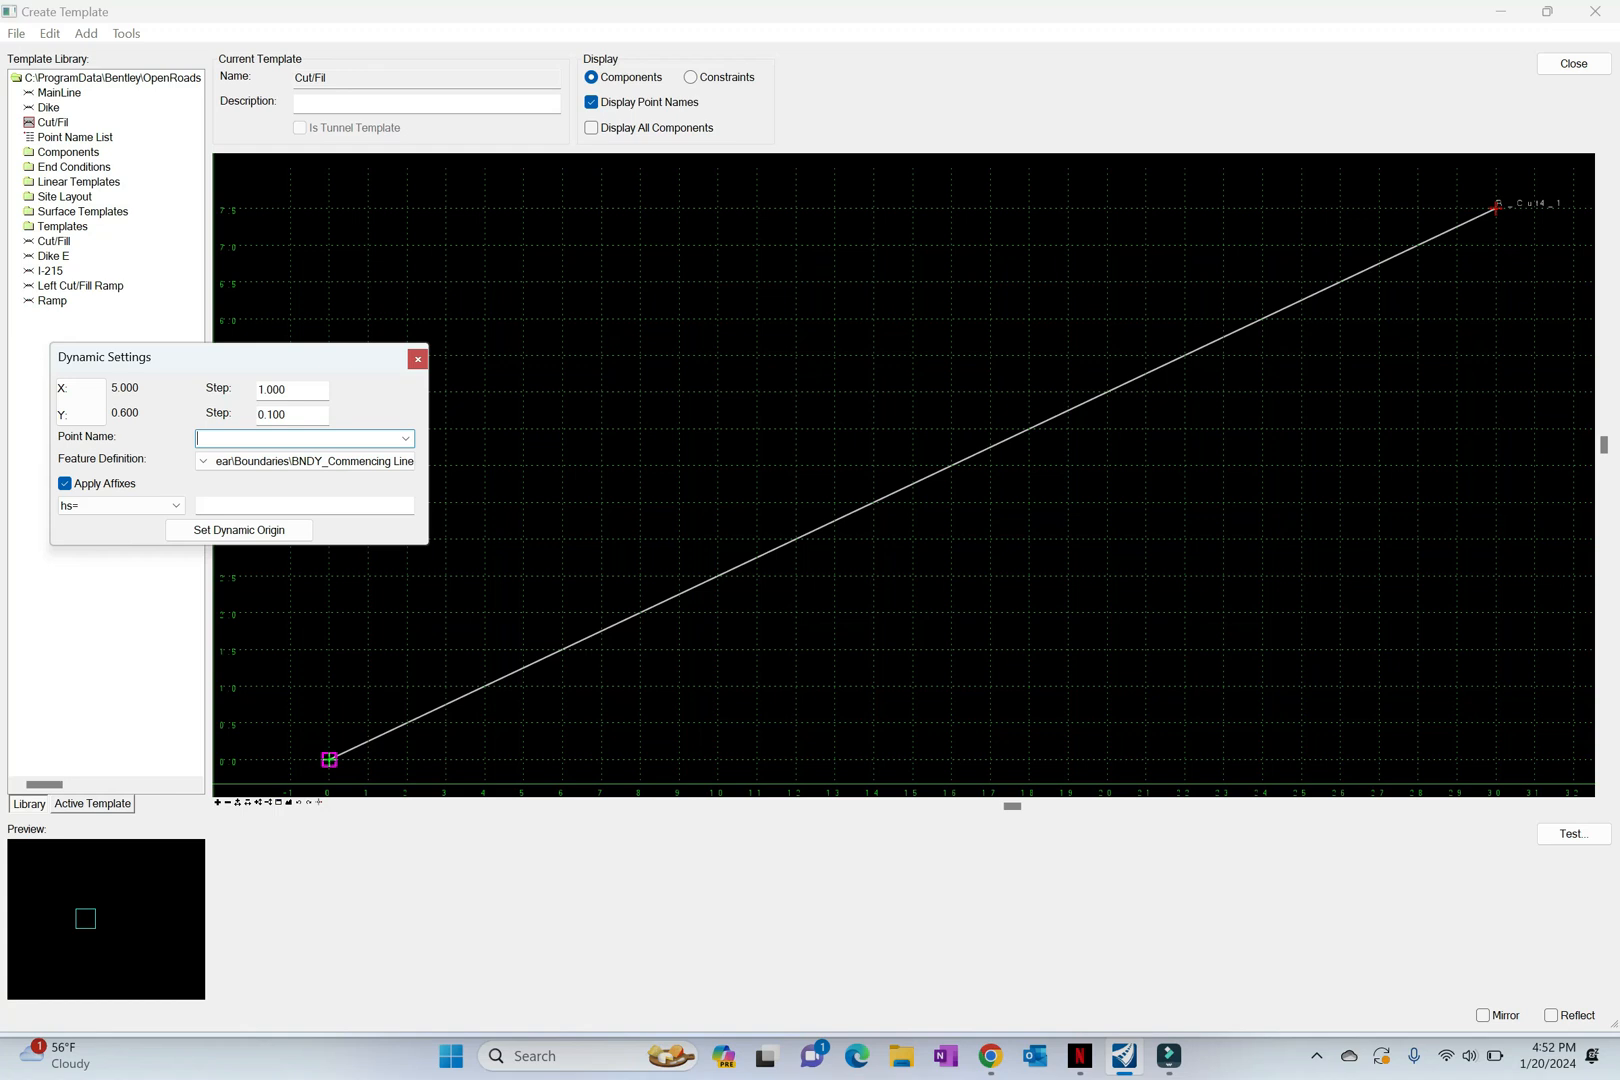
Step: Start another end condition component, Buffer, with its first vertex at the Cut/Fil template origin
right_click(579, 725)
mouse_move(675, 739)
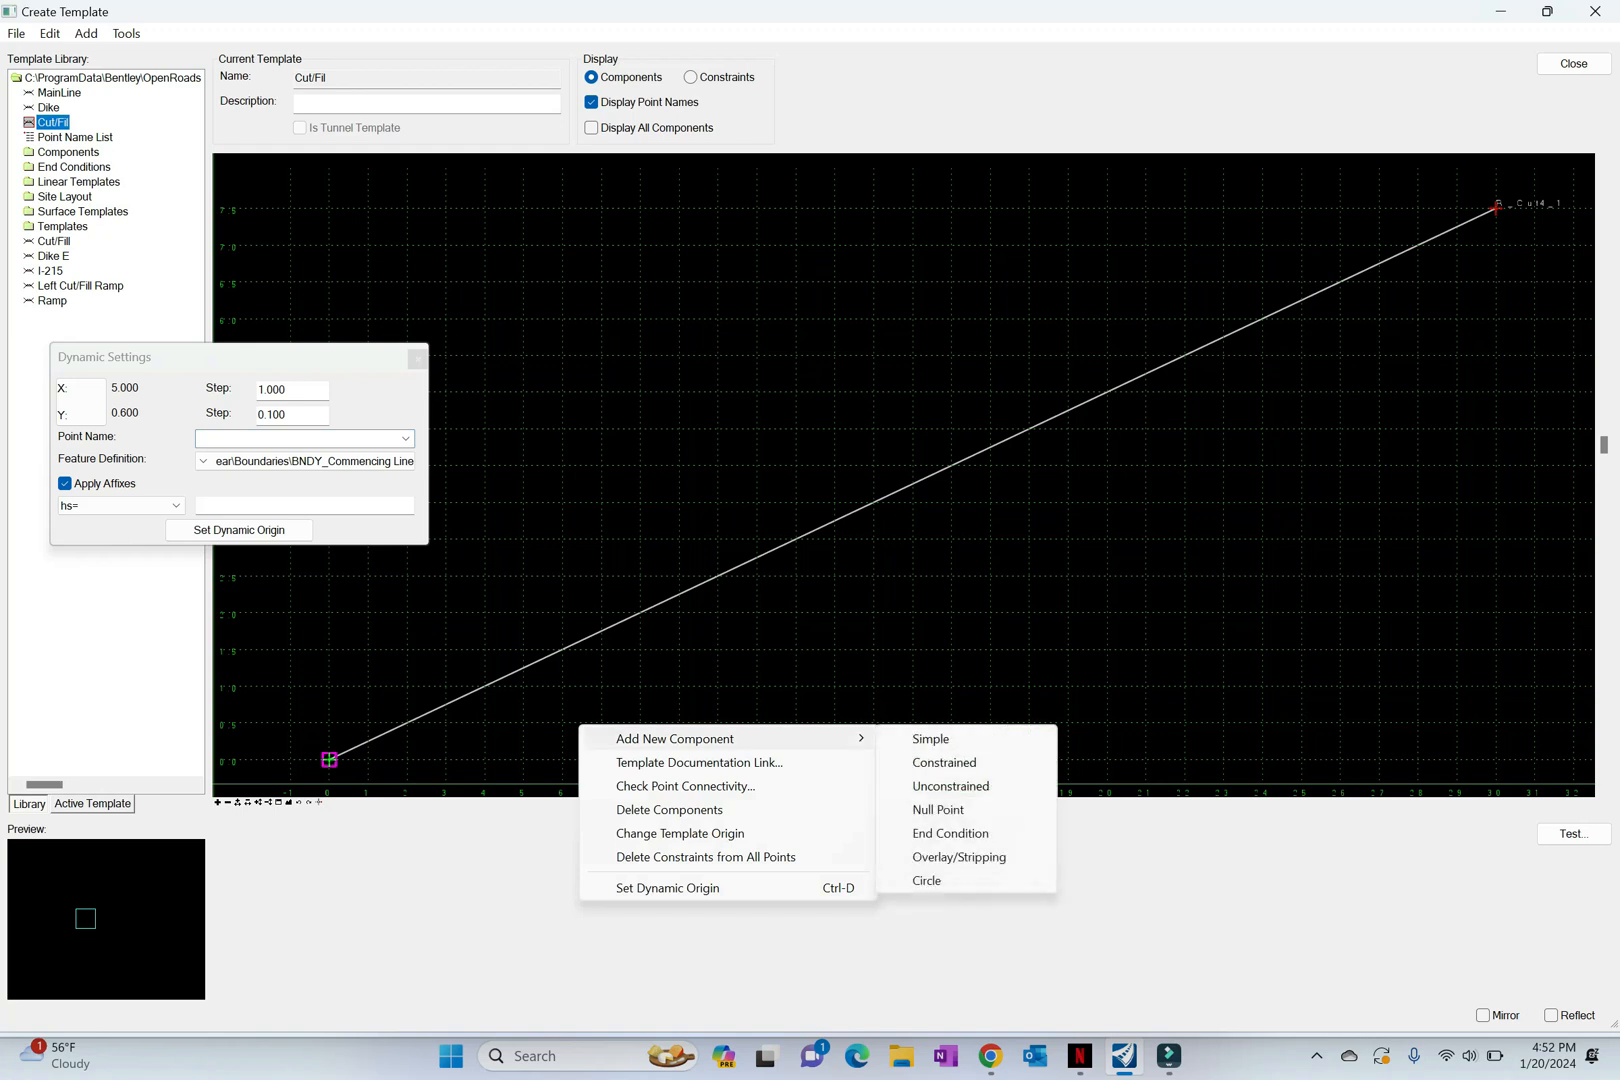
left_click(950, 833)
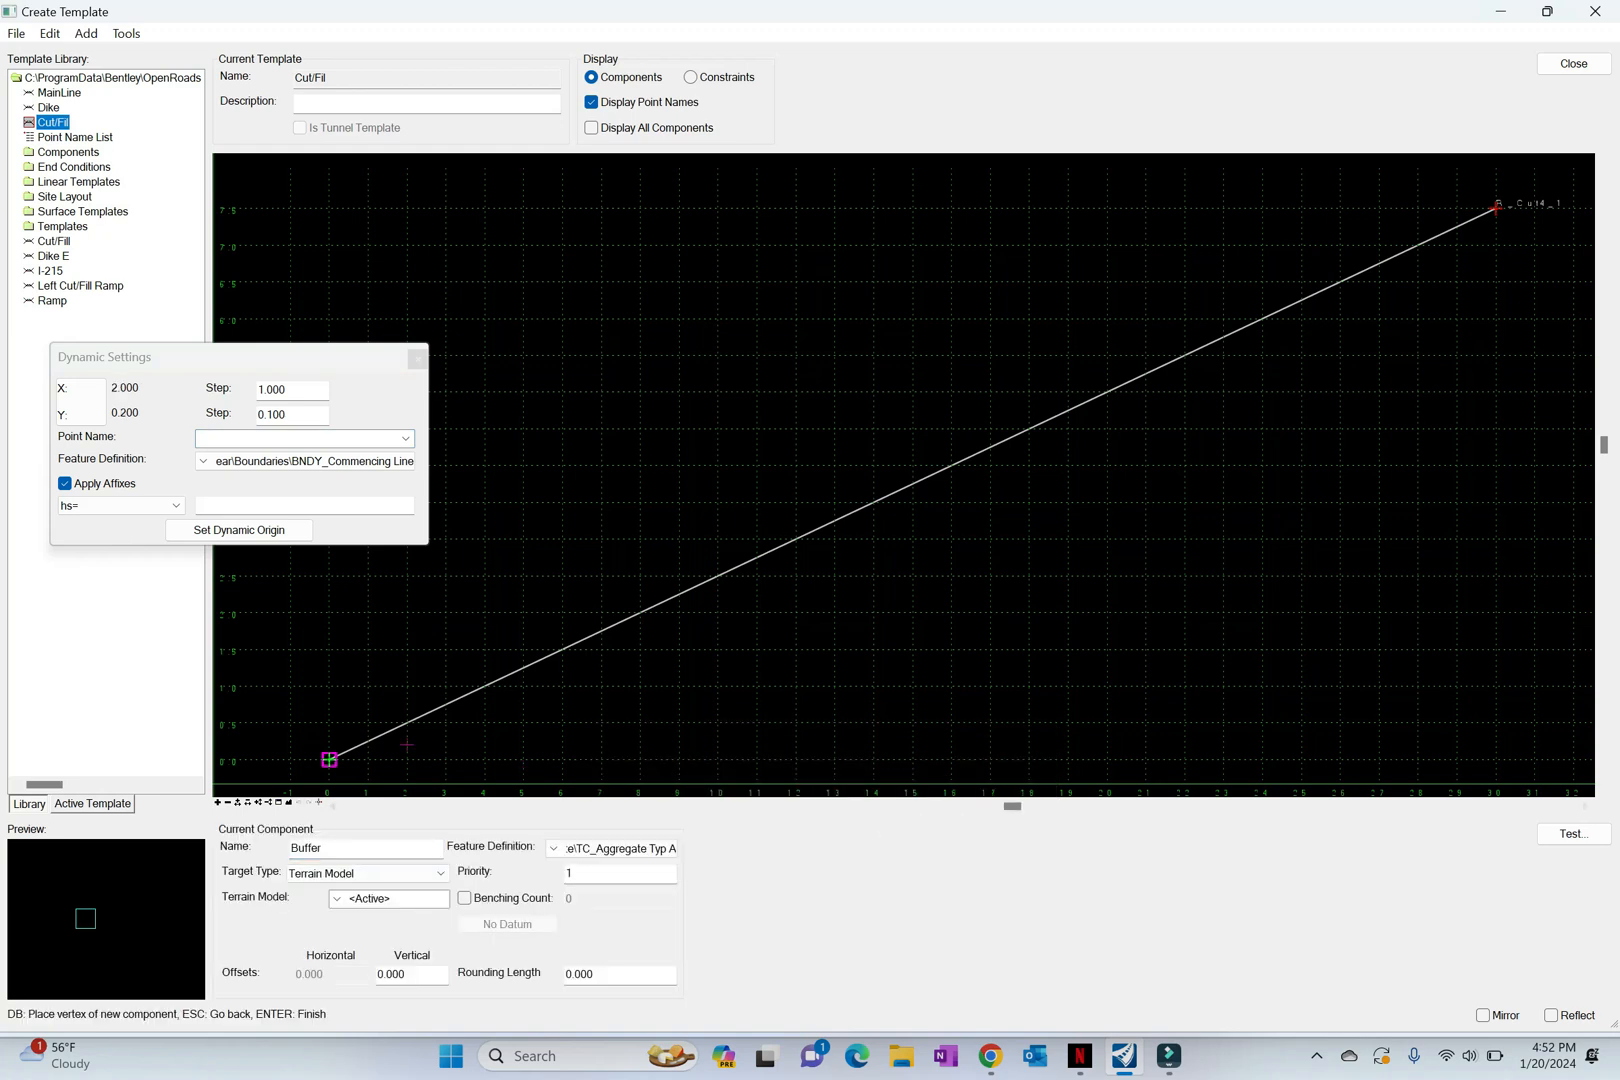
left_click(329, 760)
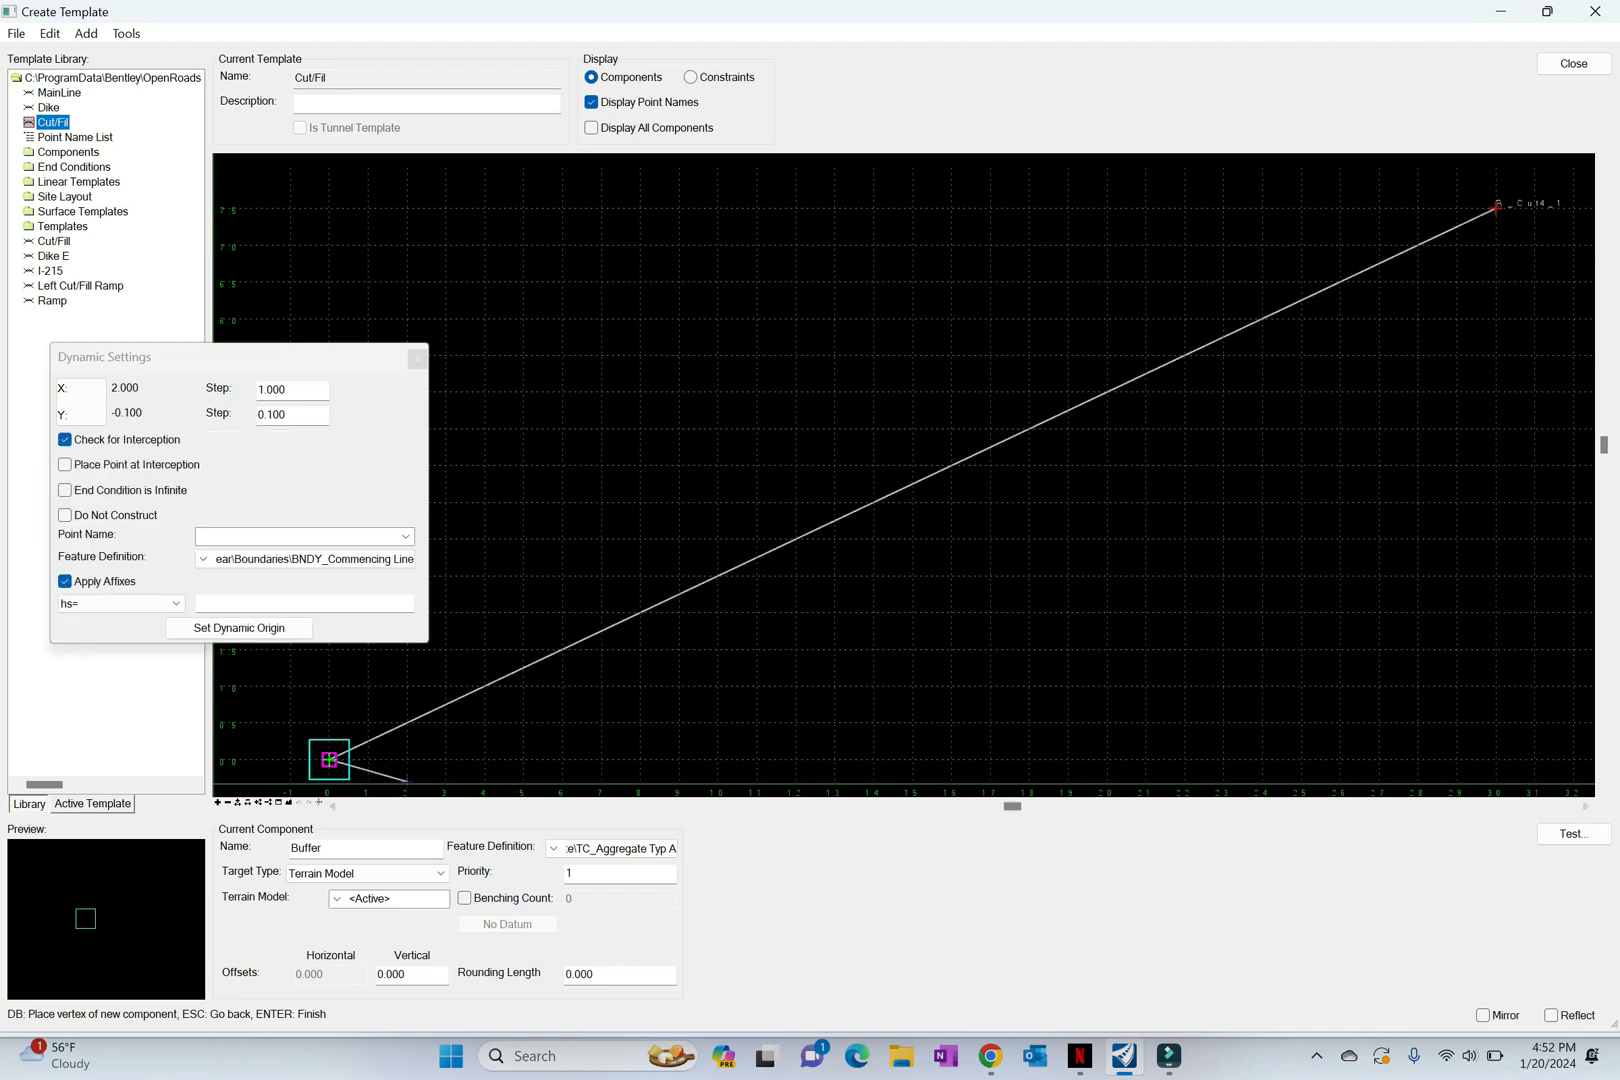
Step: Name the end condition's second point Buffer and place it by horizontal distance and slope with hs=1.67,1/20
double_click(308, 848)
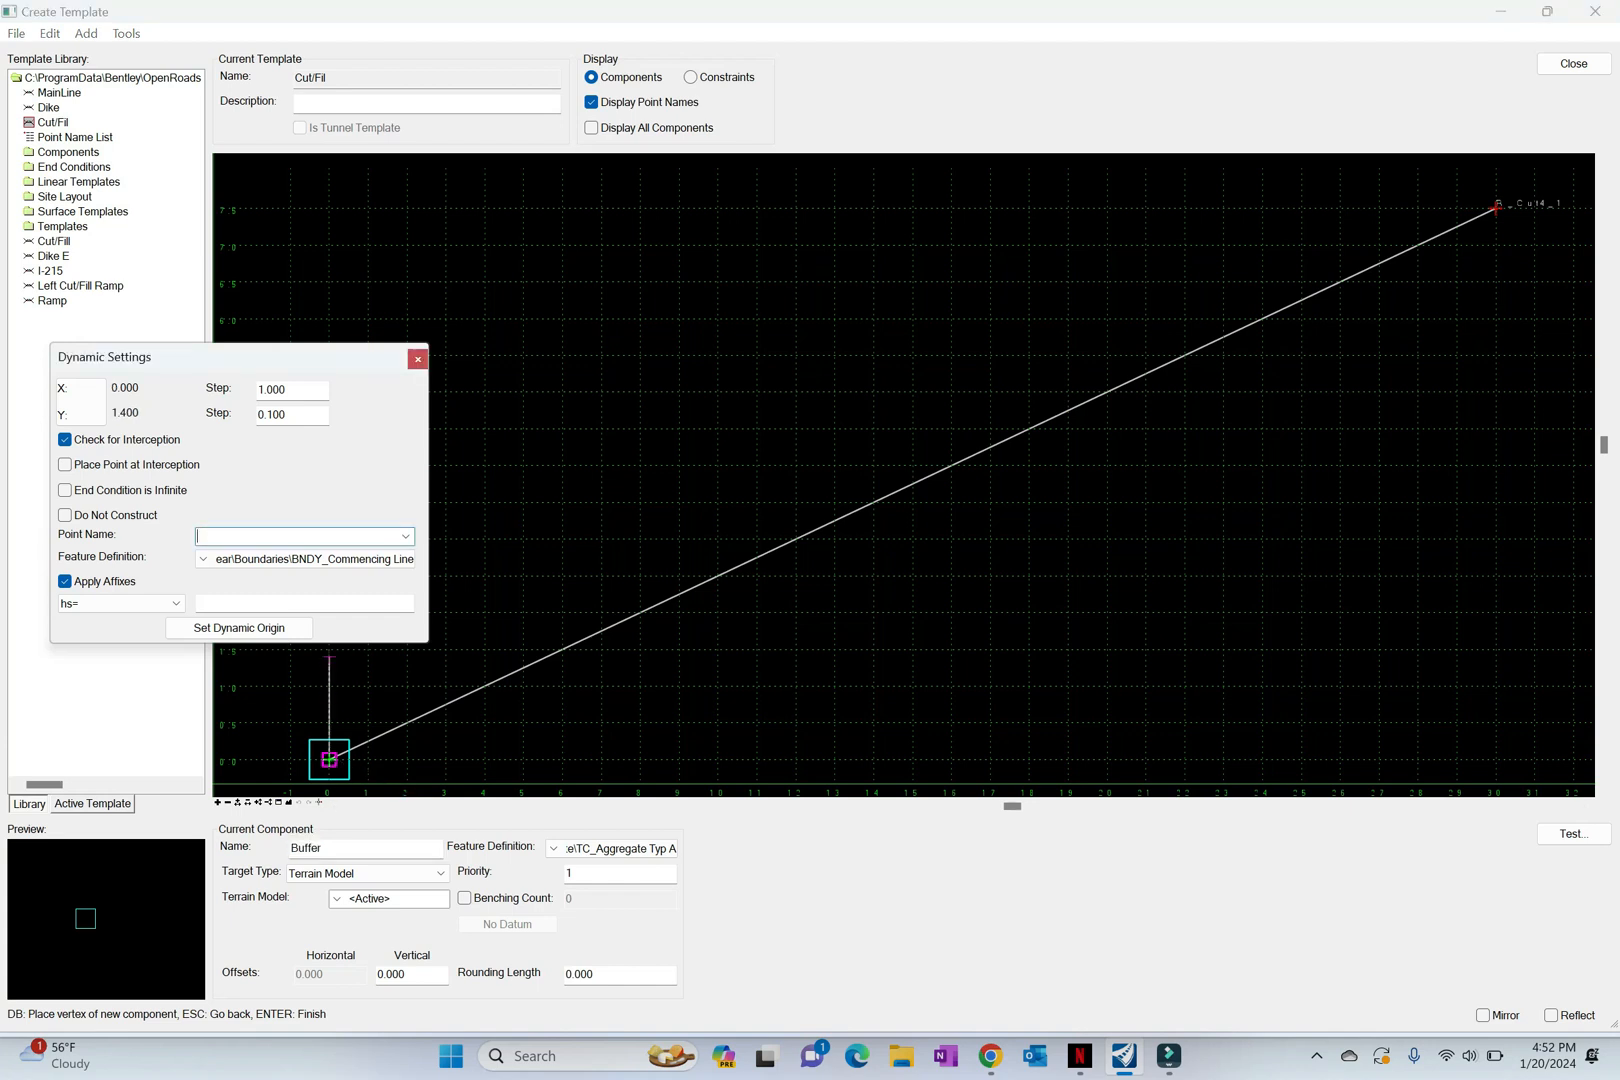
type("Buffer")
left_click(285, 603)
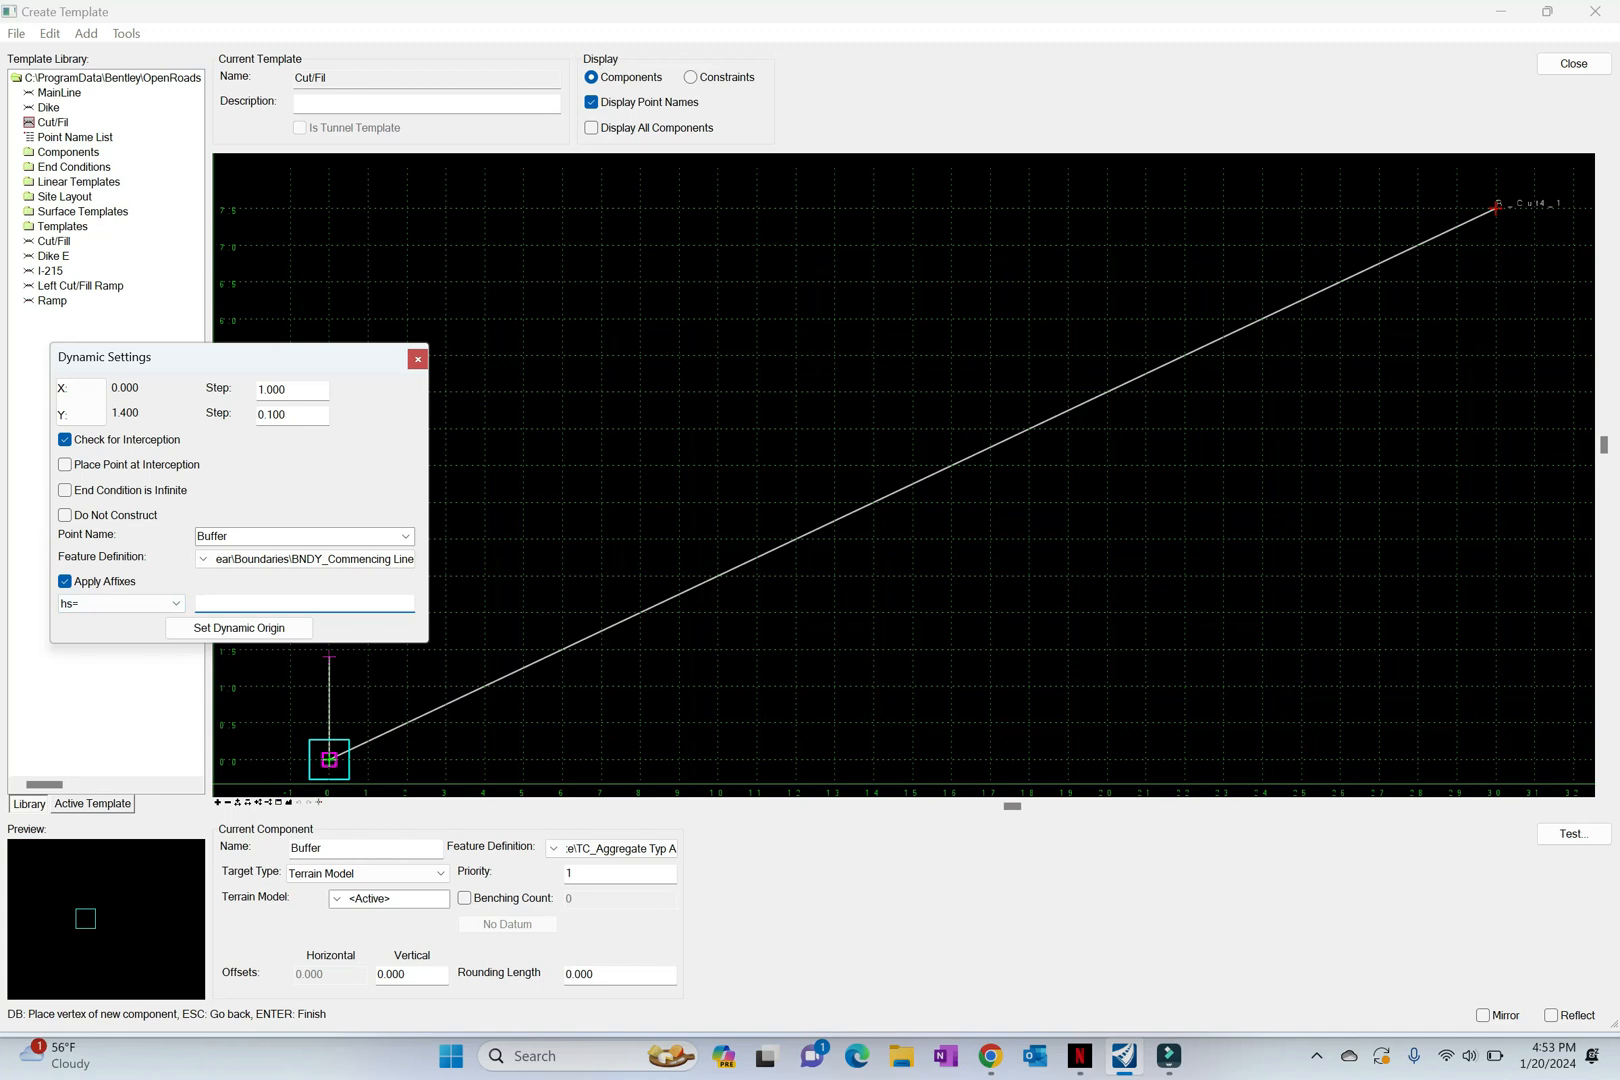
type("1.67,1/20")
key("Return")
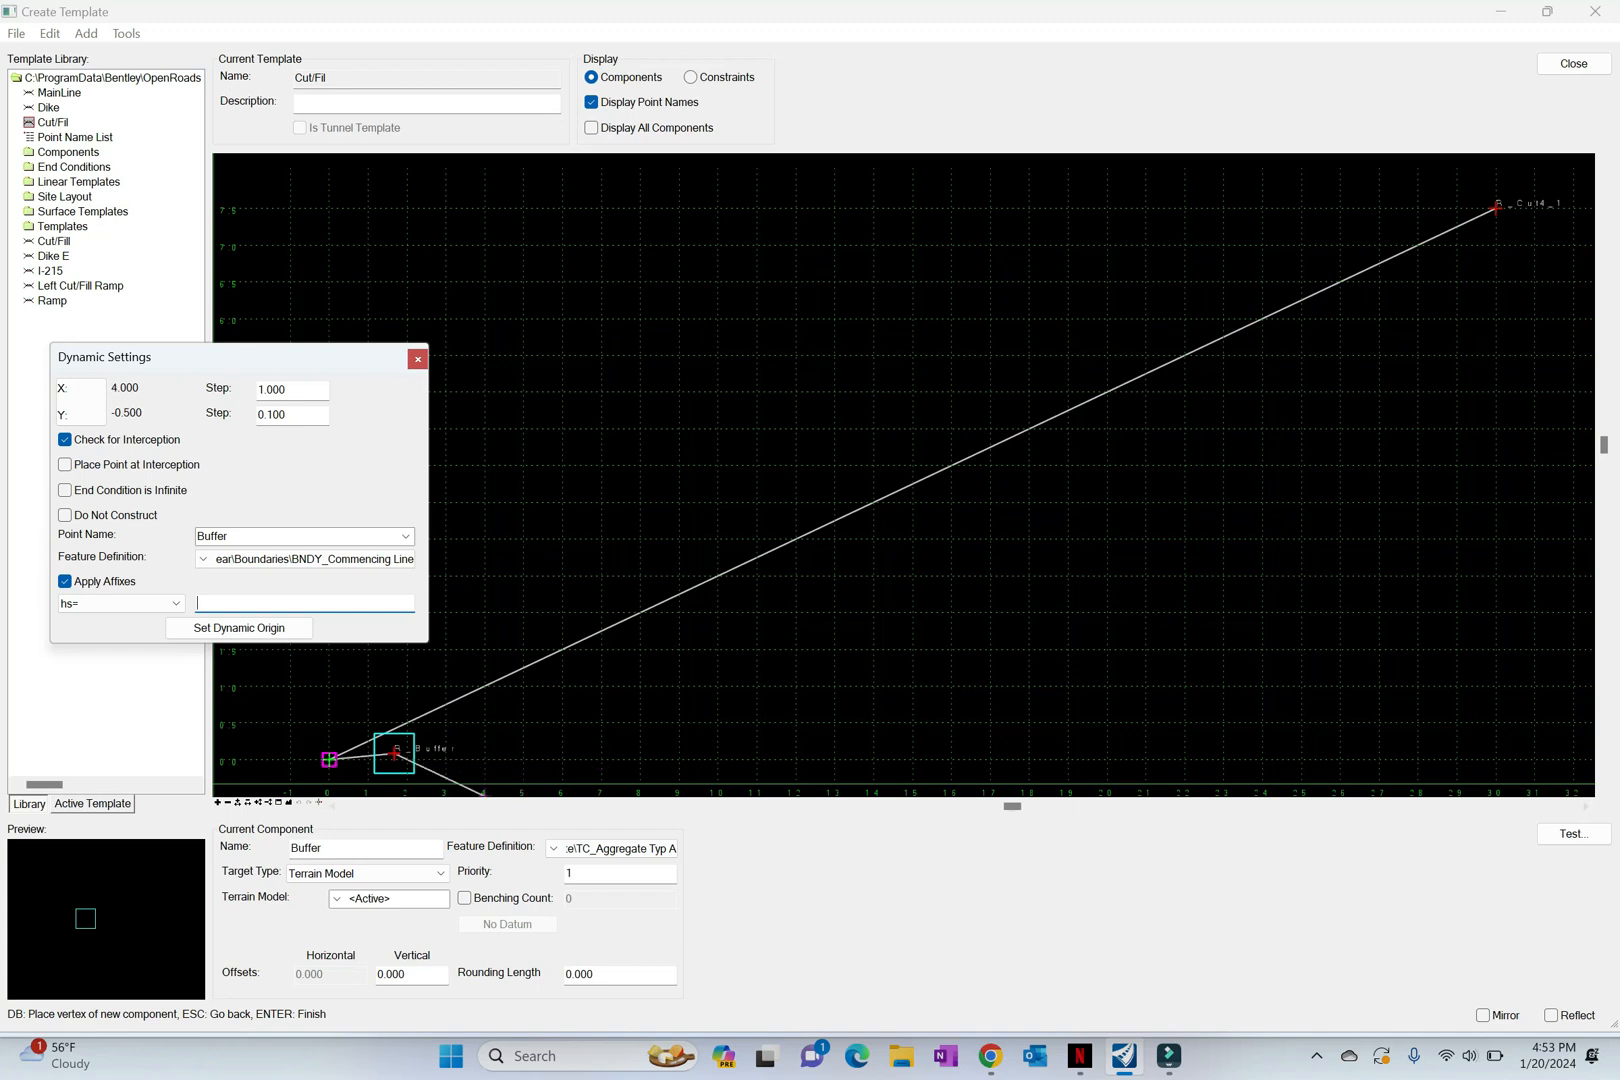
Step: Rename the end condition component being continued from the Buffer point as Fill4_1
double_click(306, 848)
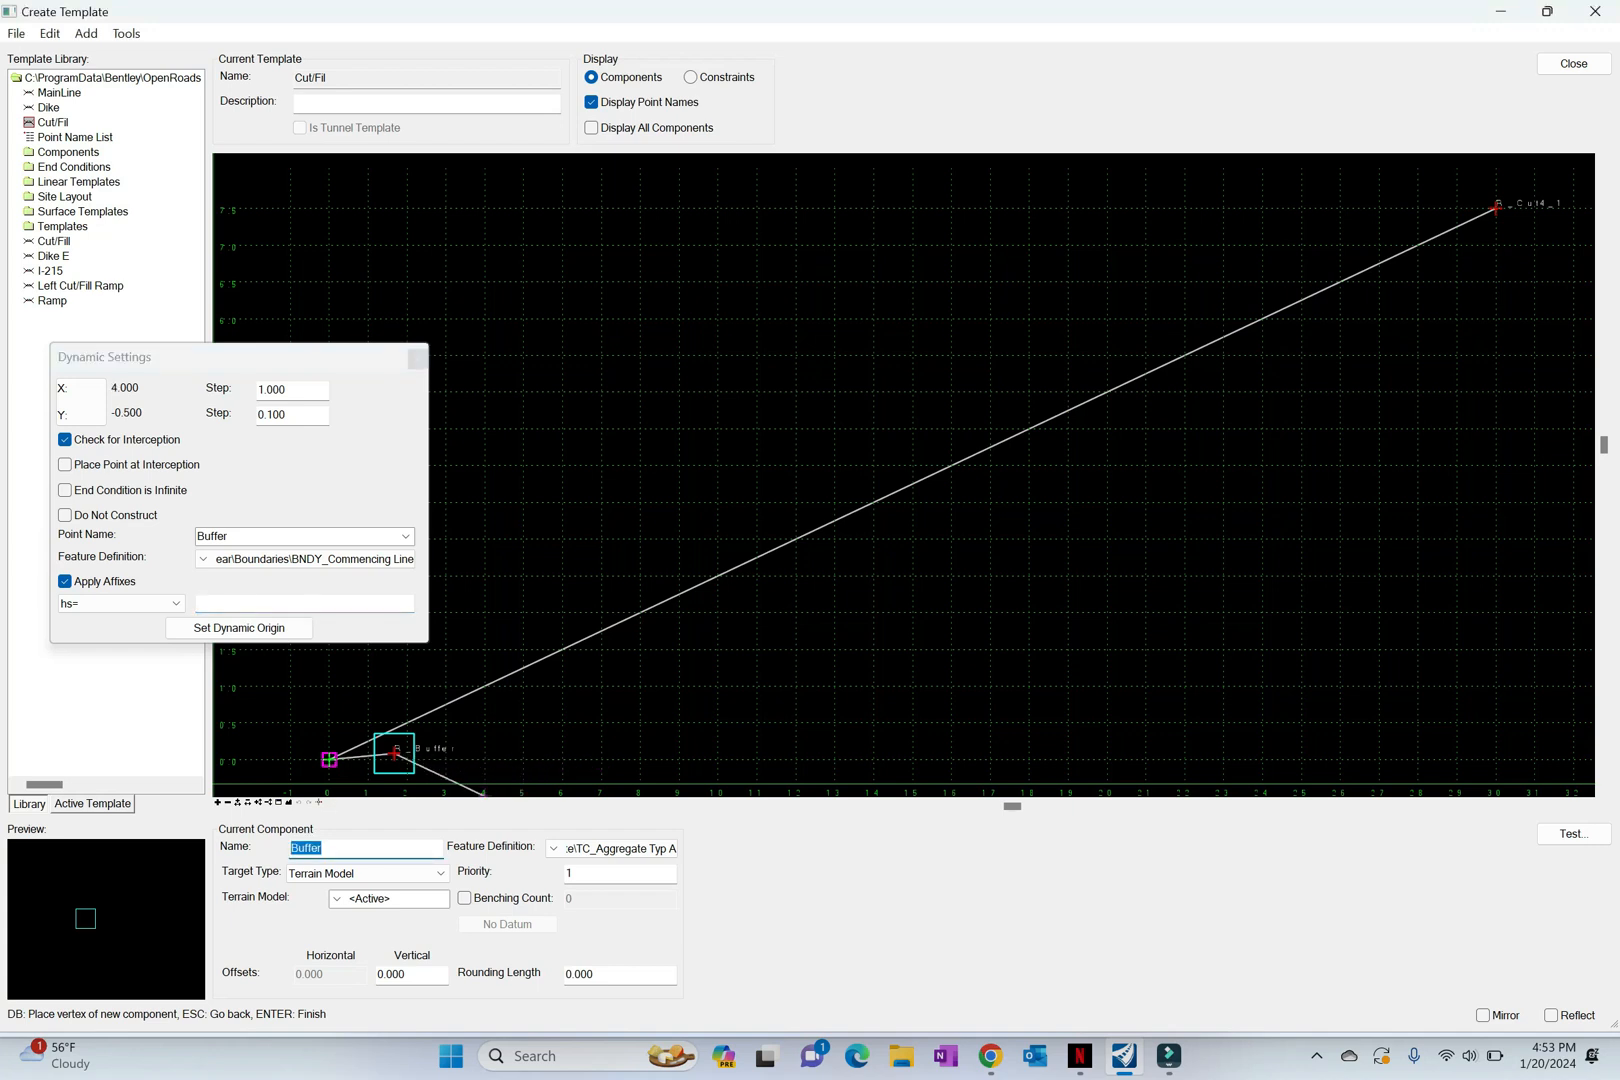
type("Fu")
key("BackSpace")
type("ill4_1")
key("Tab")
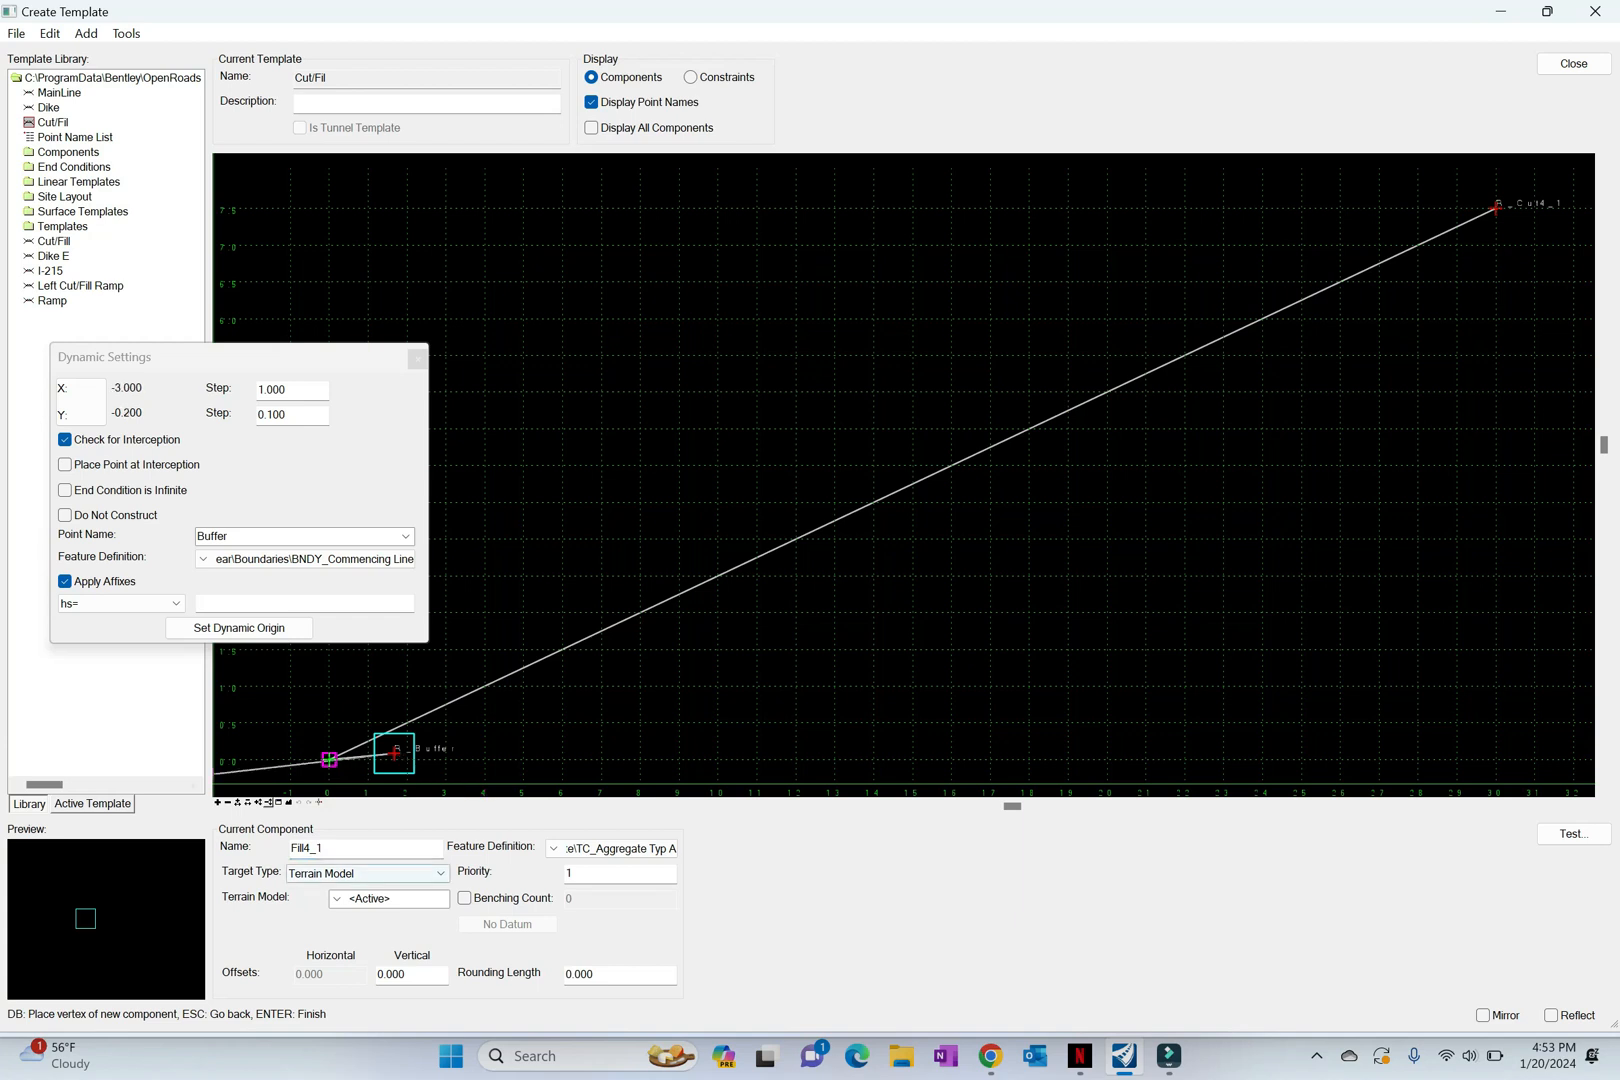
Step: Name the next end condition point Fill4_1, matching the component name, and set the component's priority to 2
double_click(306, 848)
key("ctrl+c")
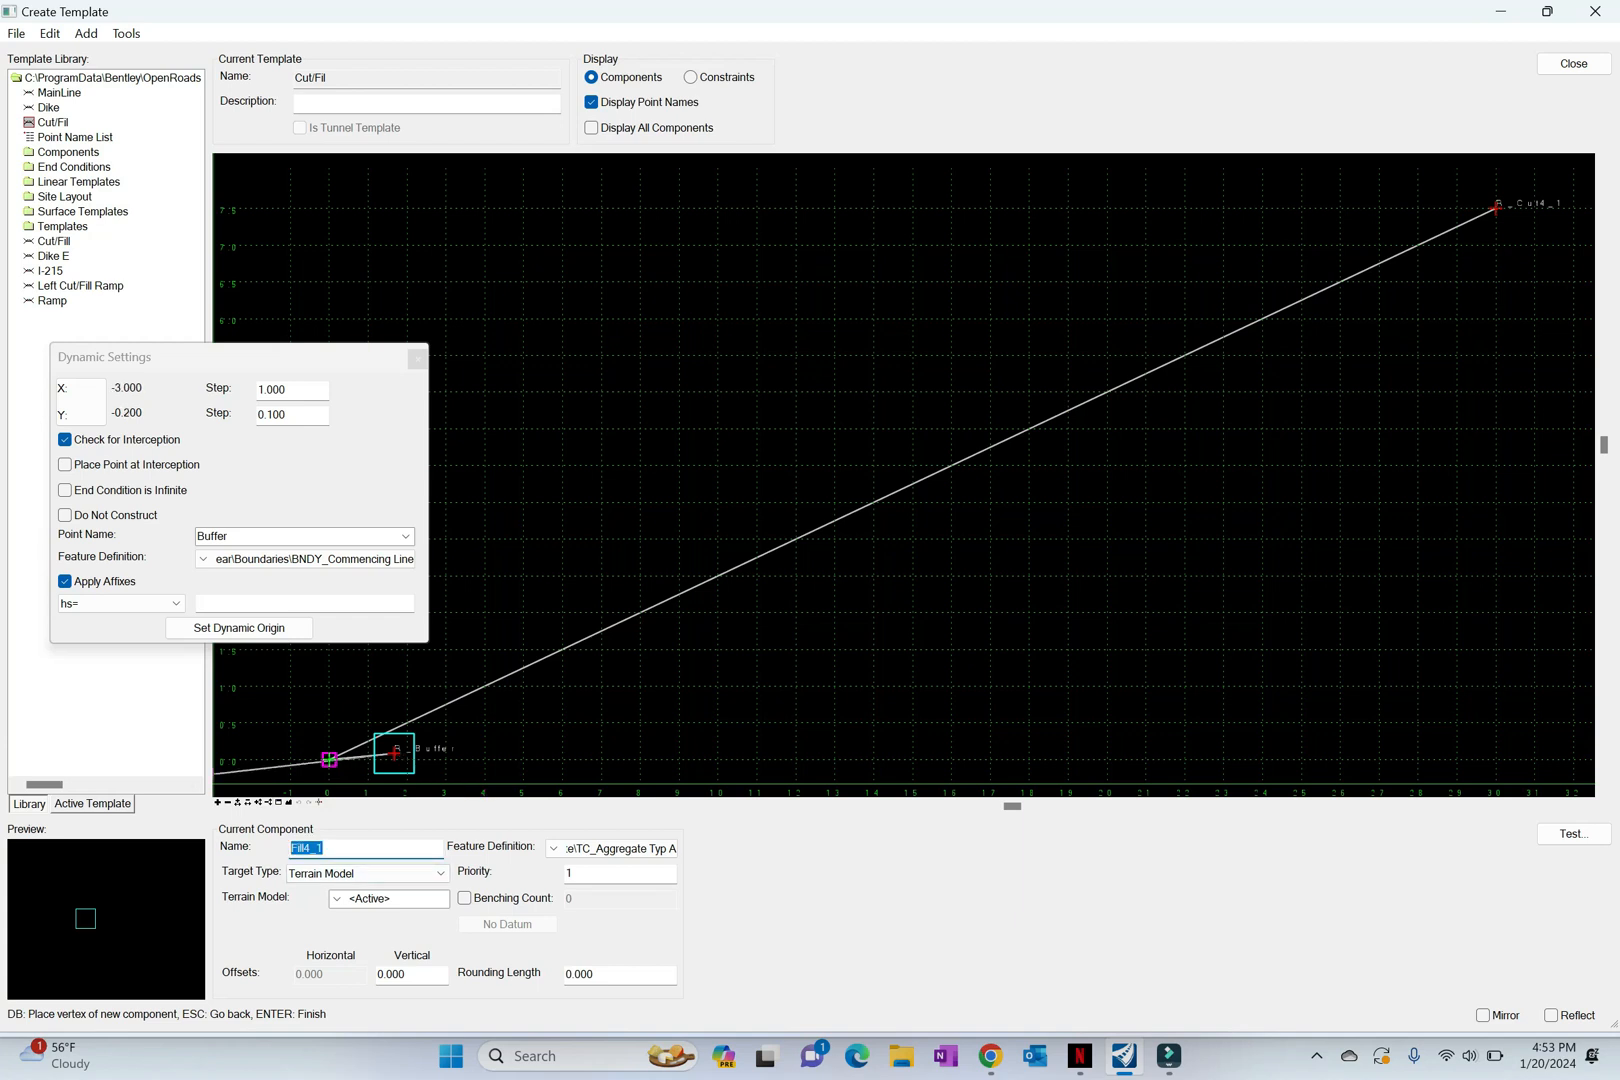
double_click(228, 537)
key("ctrl+v")
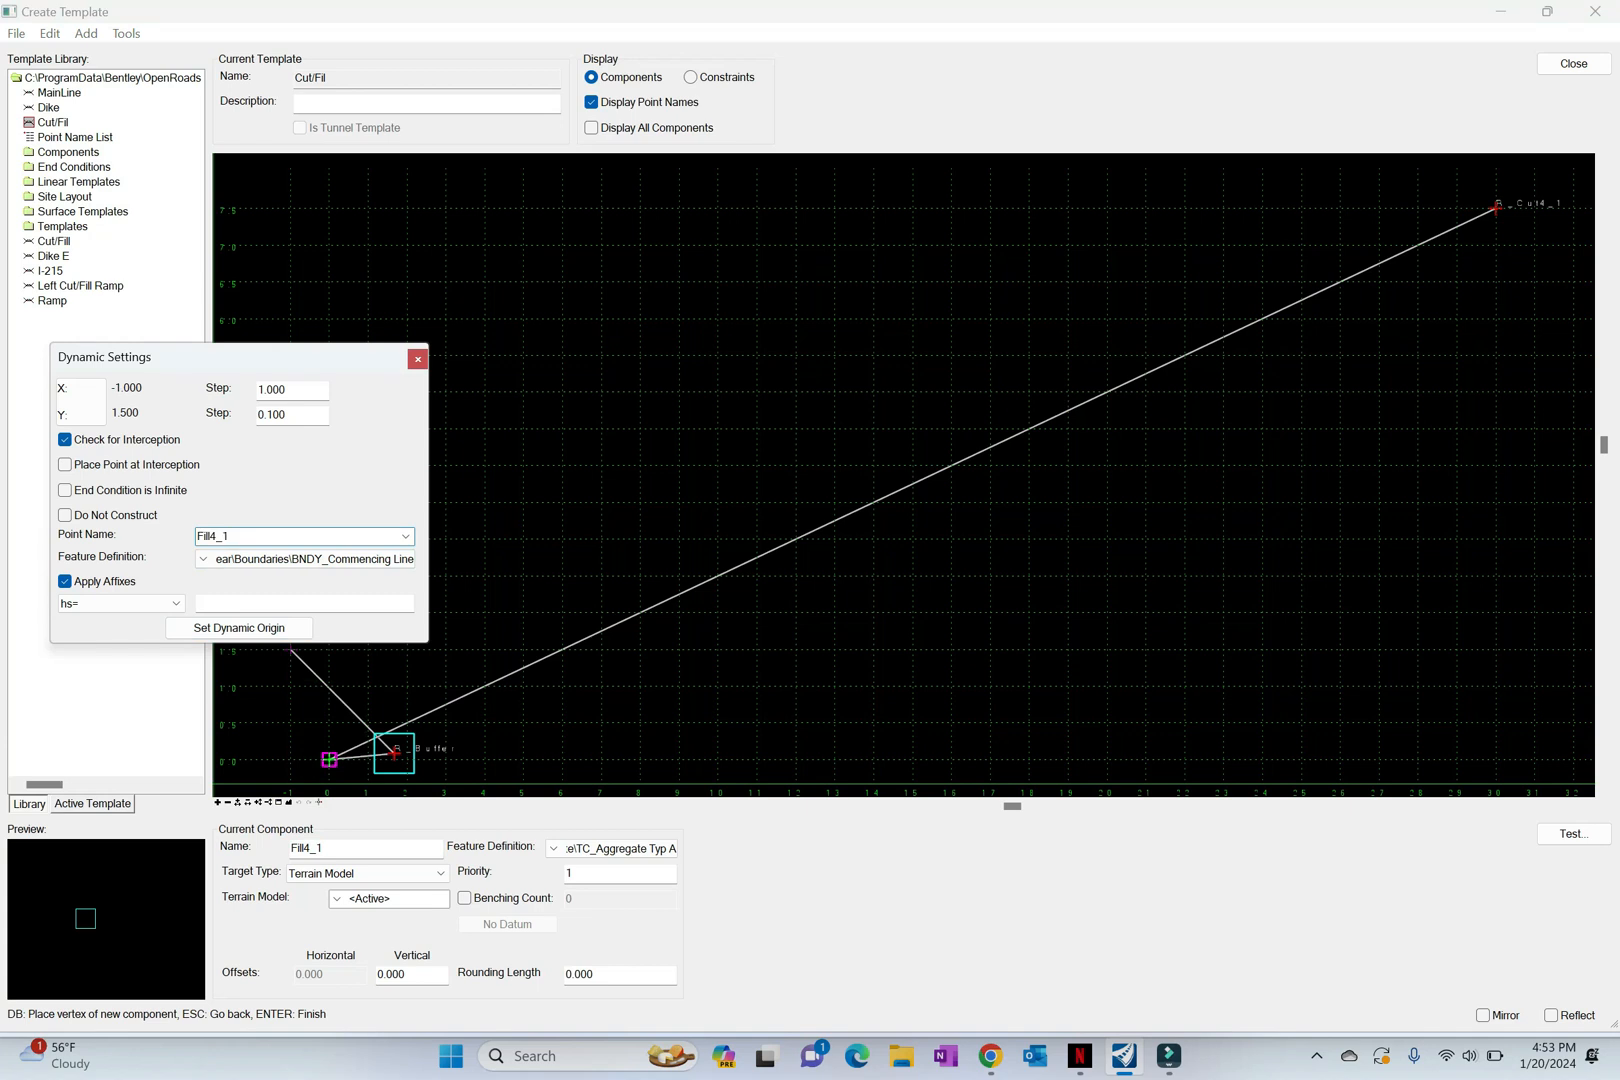
double_click(586, 873)
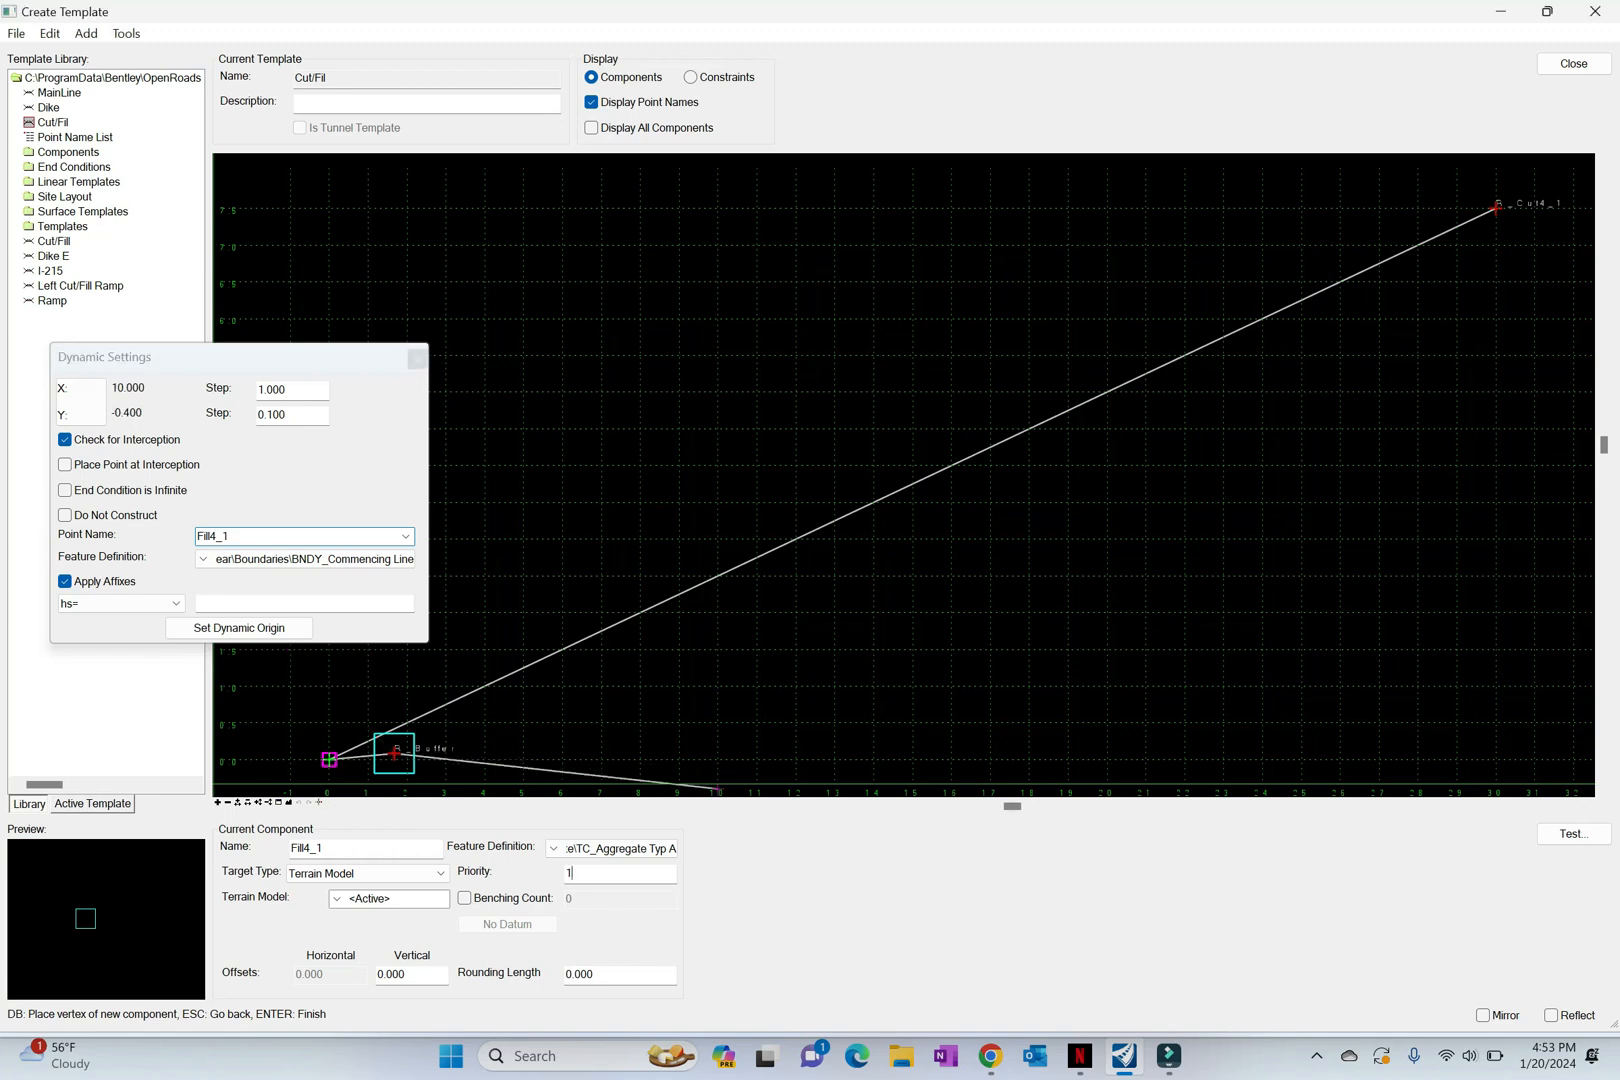
type("2")
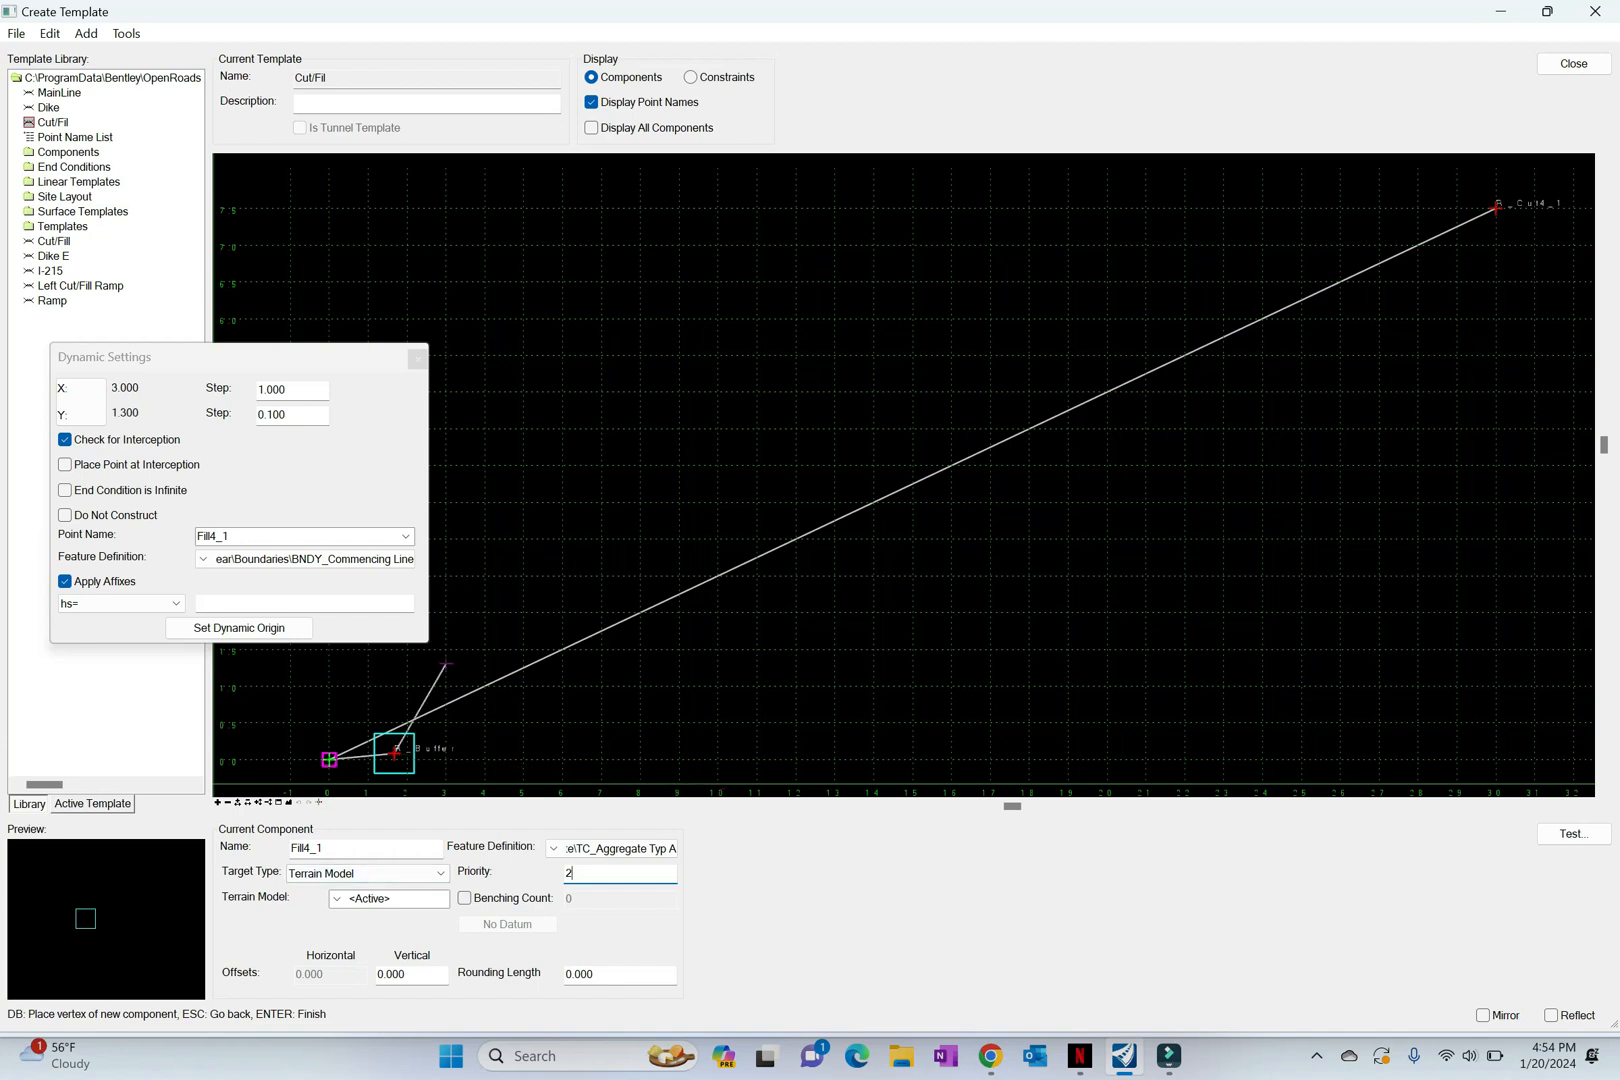
Step: Place the Fill4_1 point by horizontal distance and slope with hs=28.33,-1/4 and finish the component
left_click(290, 603)
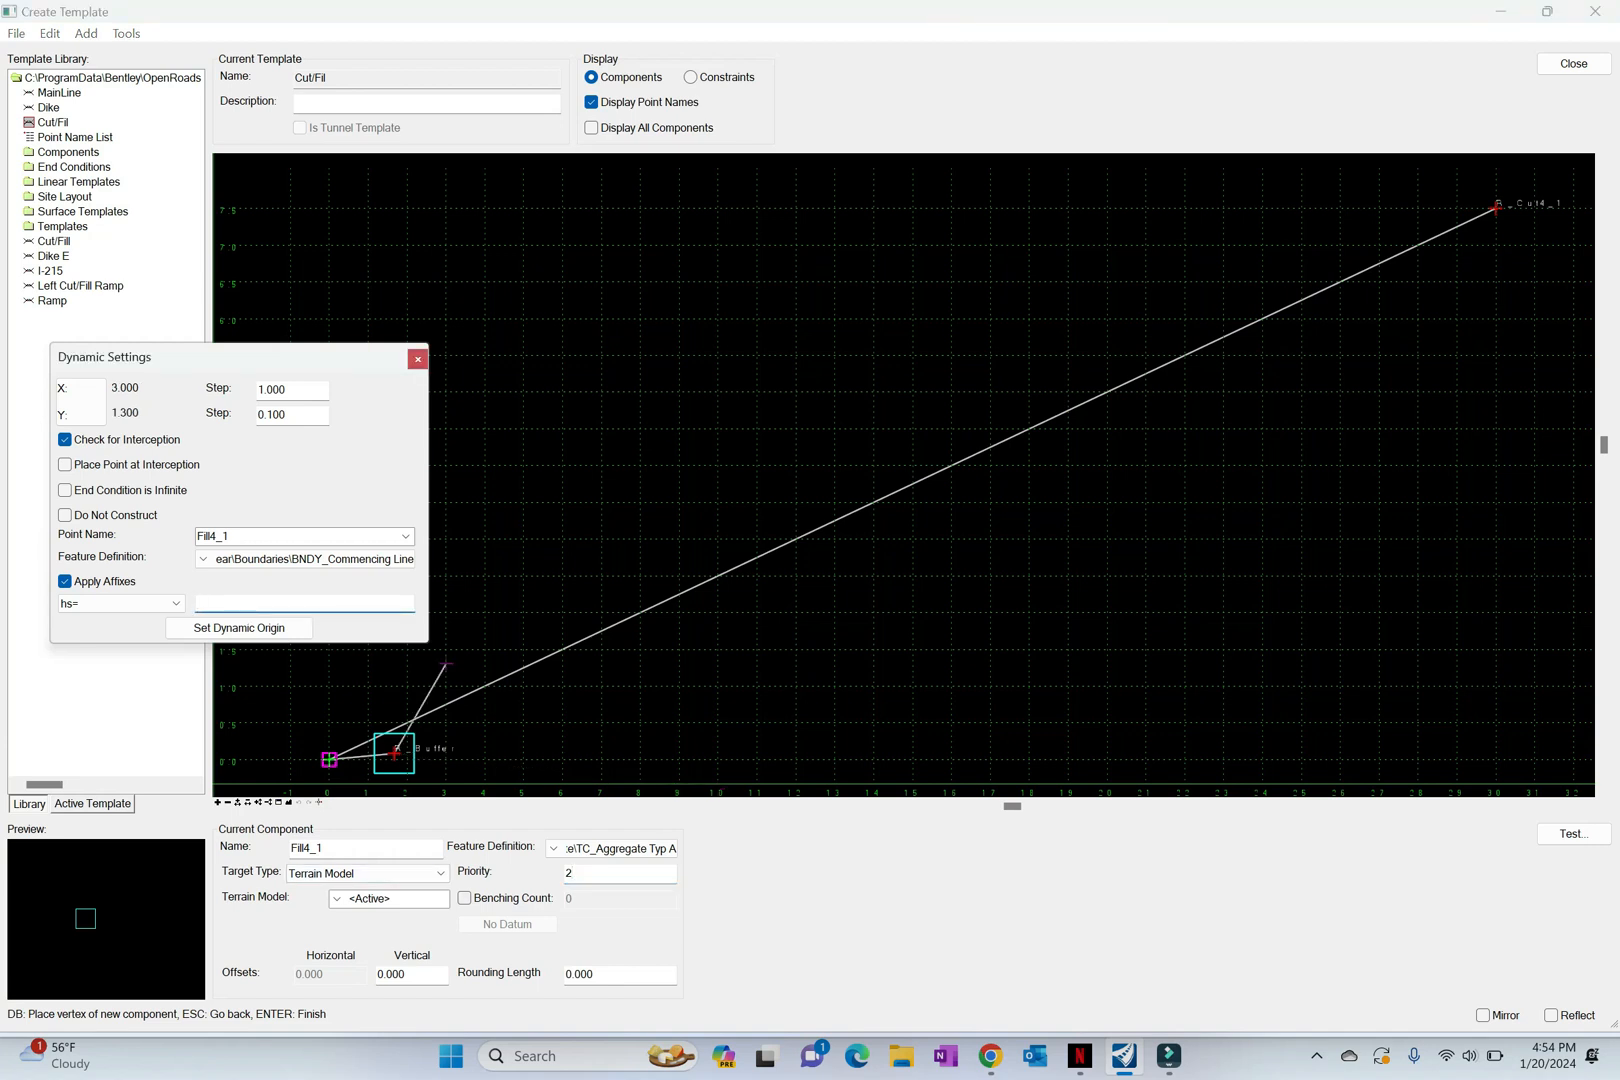
type("28.33")
type("-1/4")
key("Return")
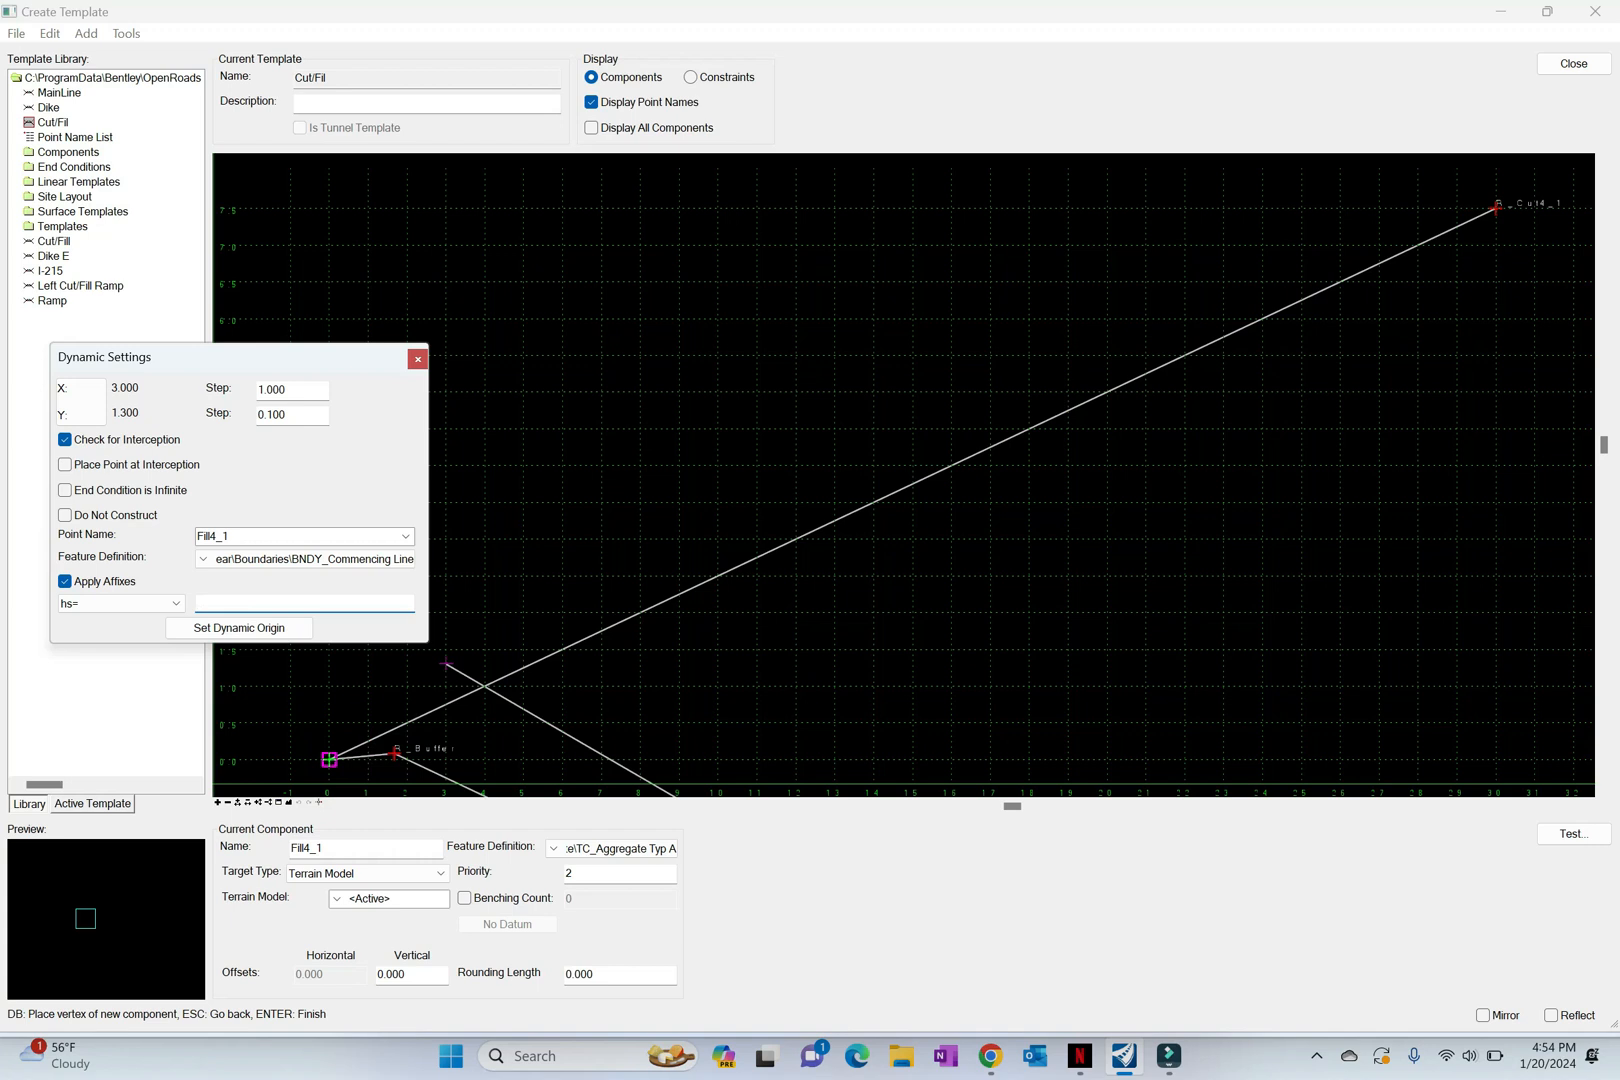
left_click(289, 802)
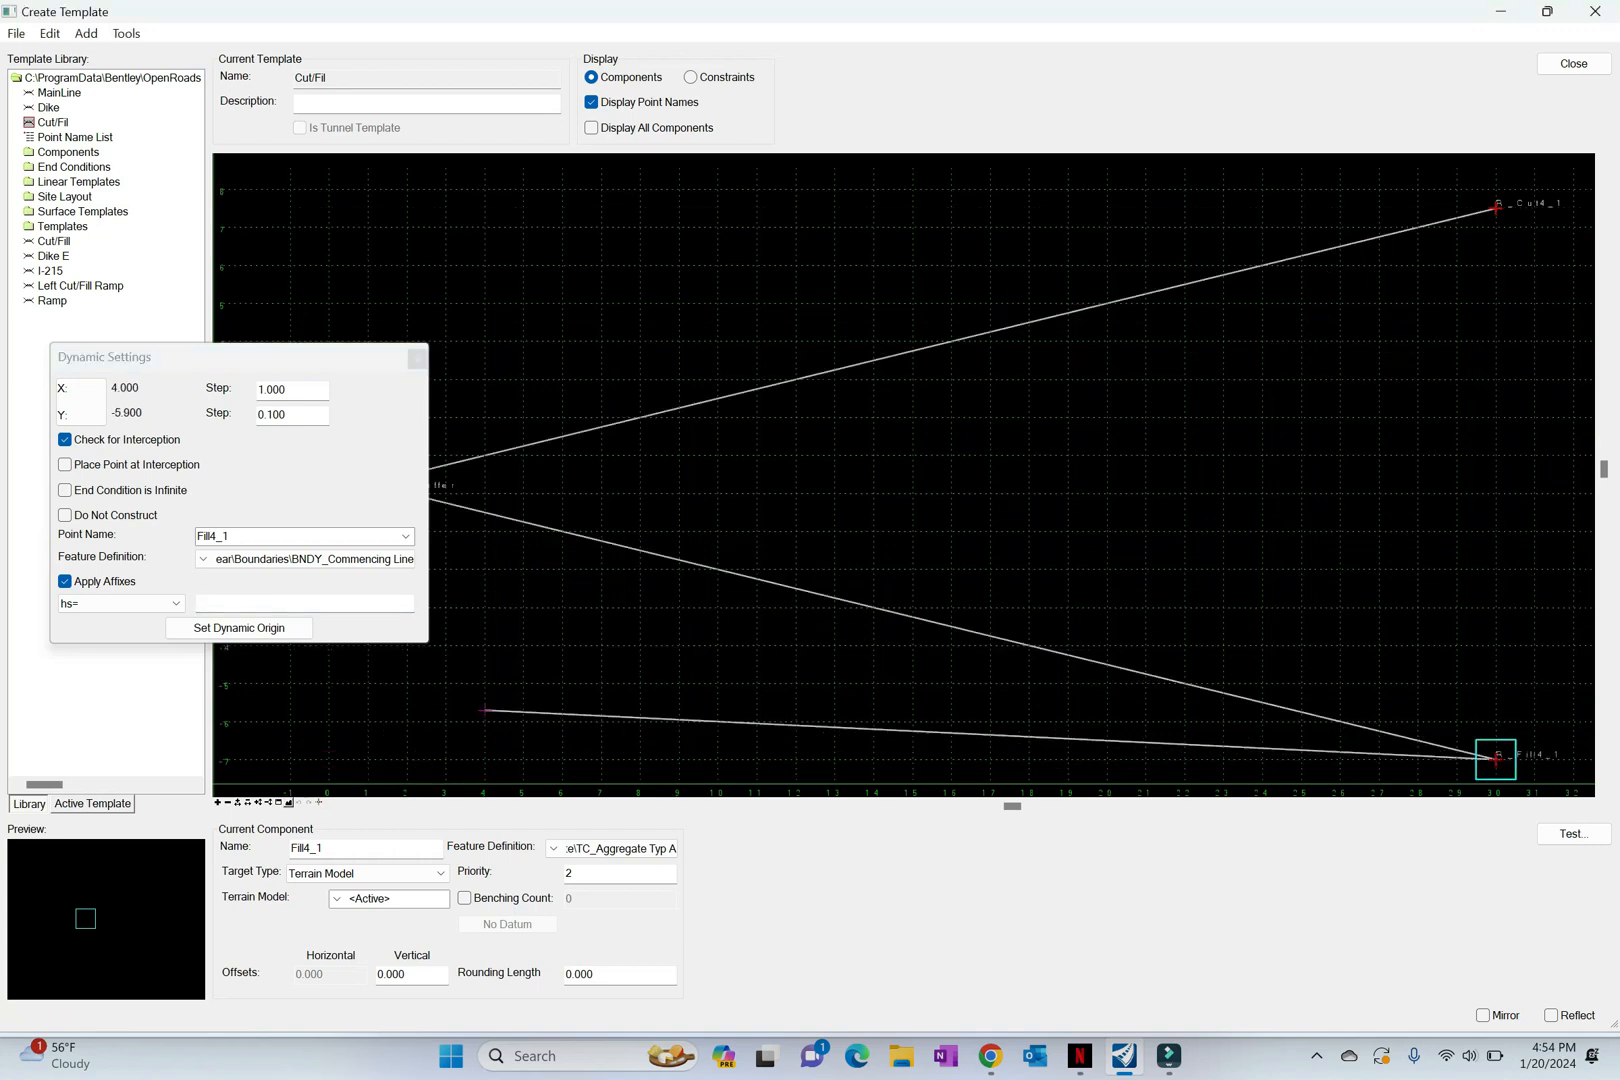
right_click(912, 461)
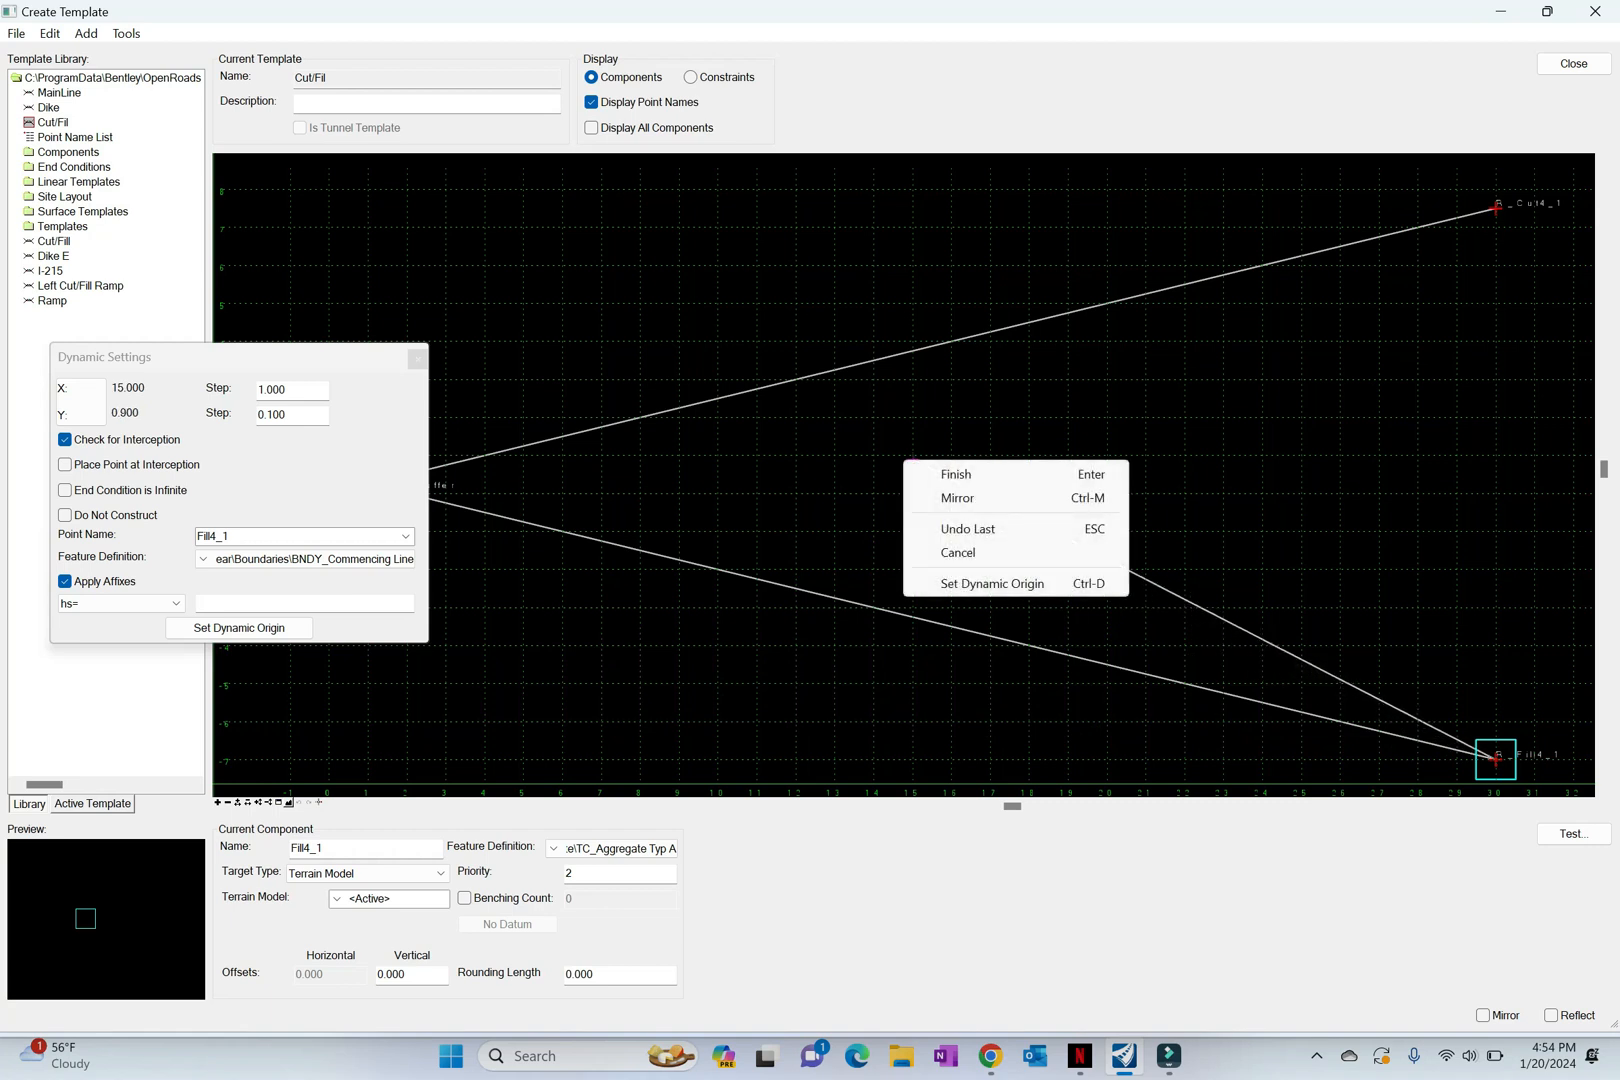
left_click(955, 474)
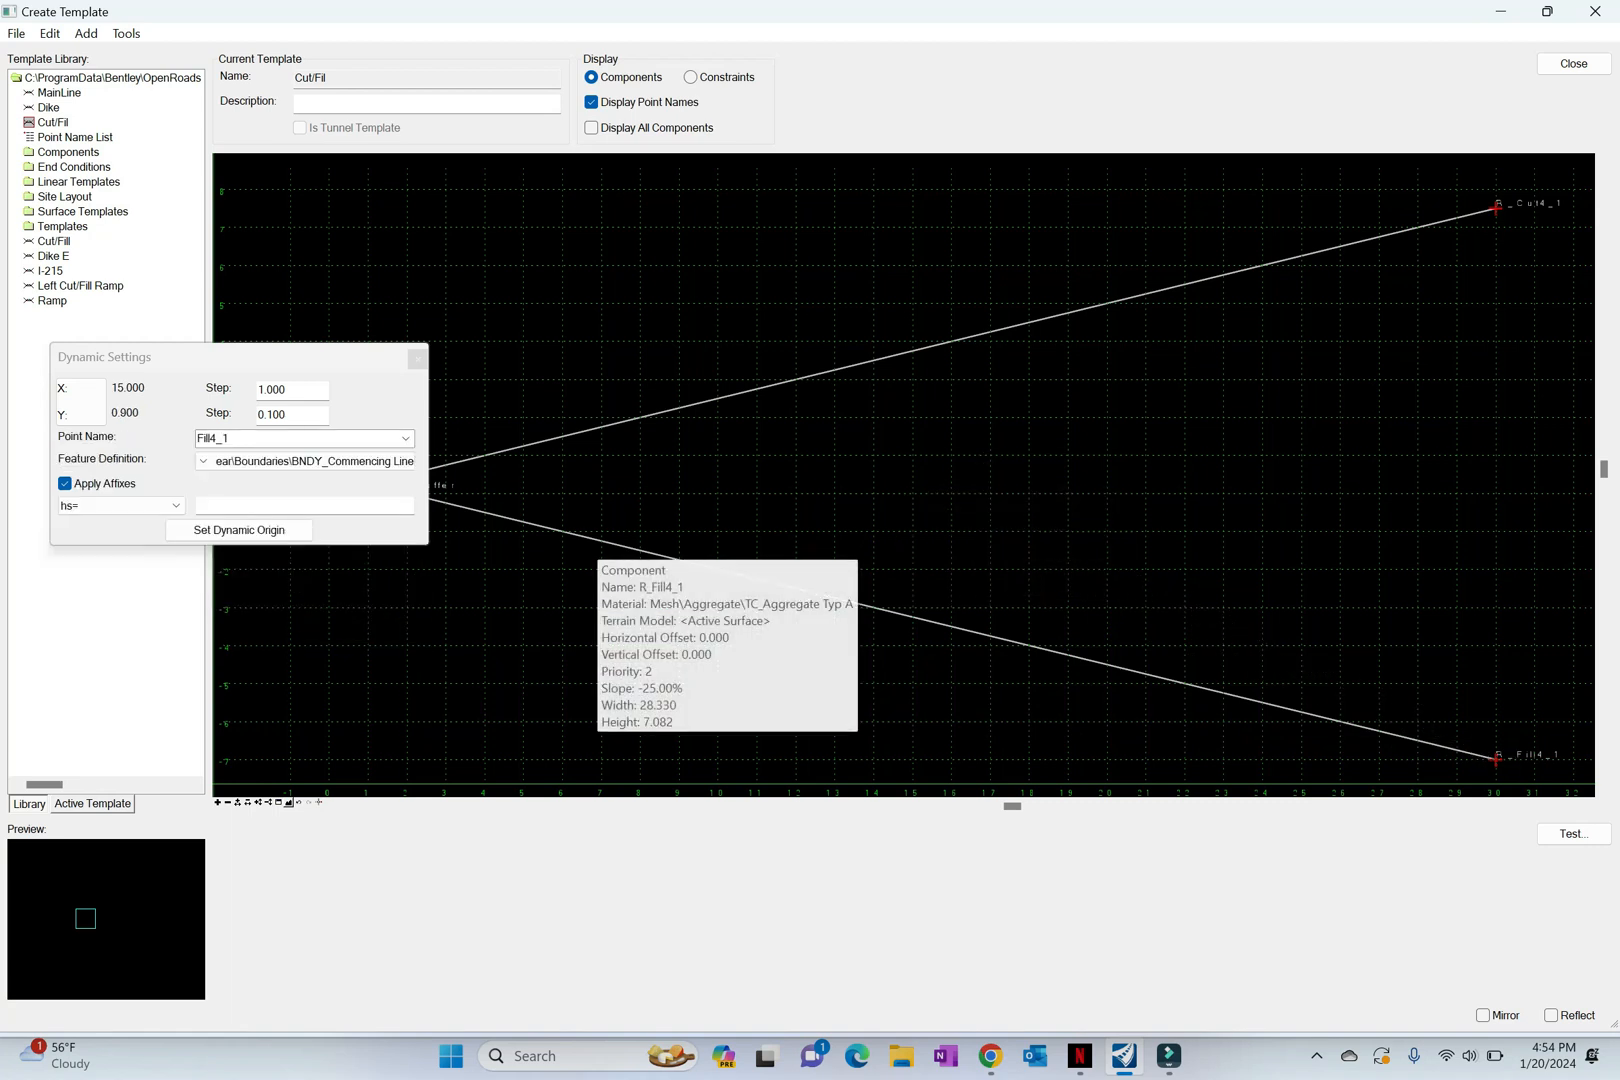
Step: Start an end condition component named Cut3_1 with priority 3 and its first vertex at the Cut/Fil template origin
middle_click_drag(597, 541, 824, 512)
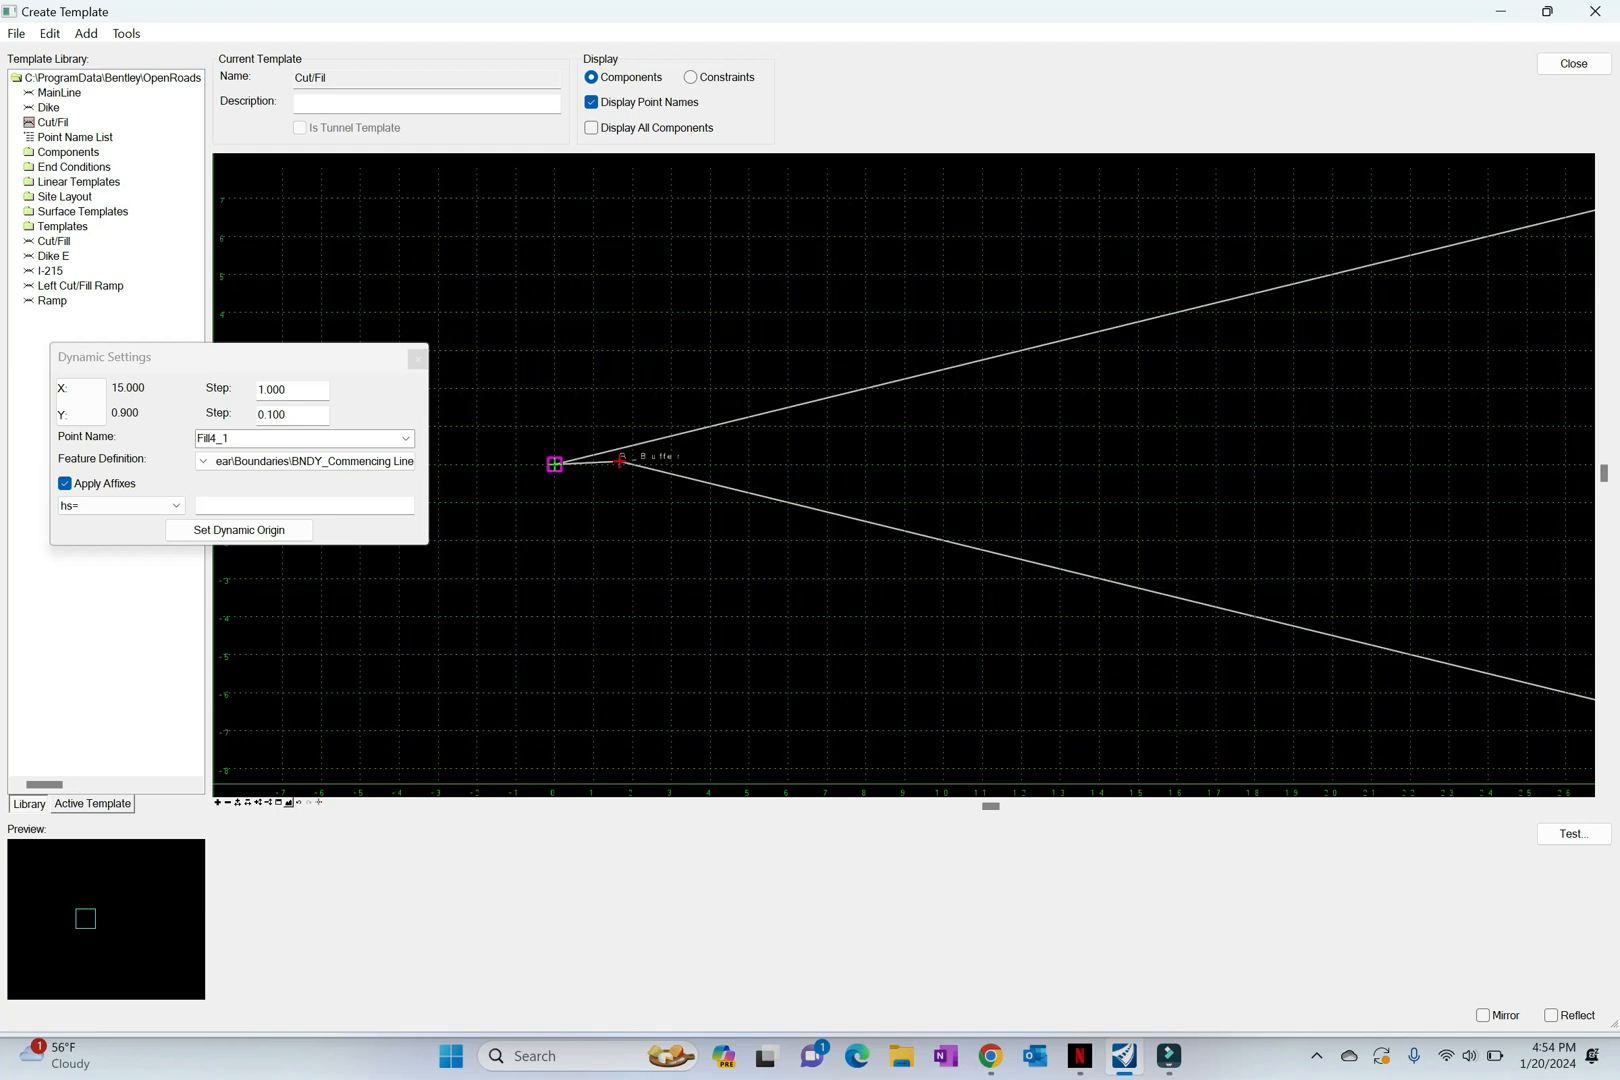
right_click(505, 536)
mouse_move(650, 547)
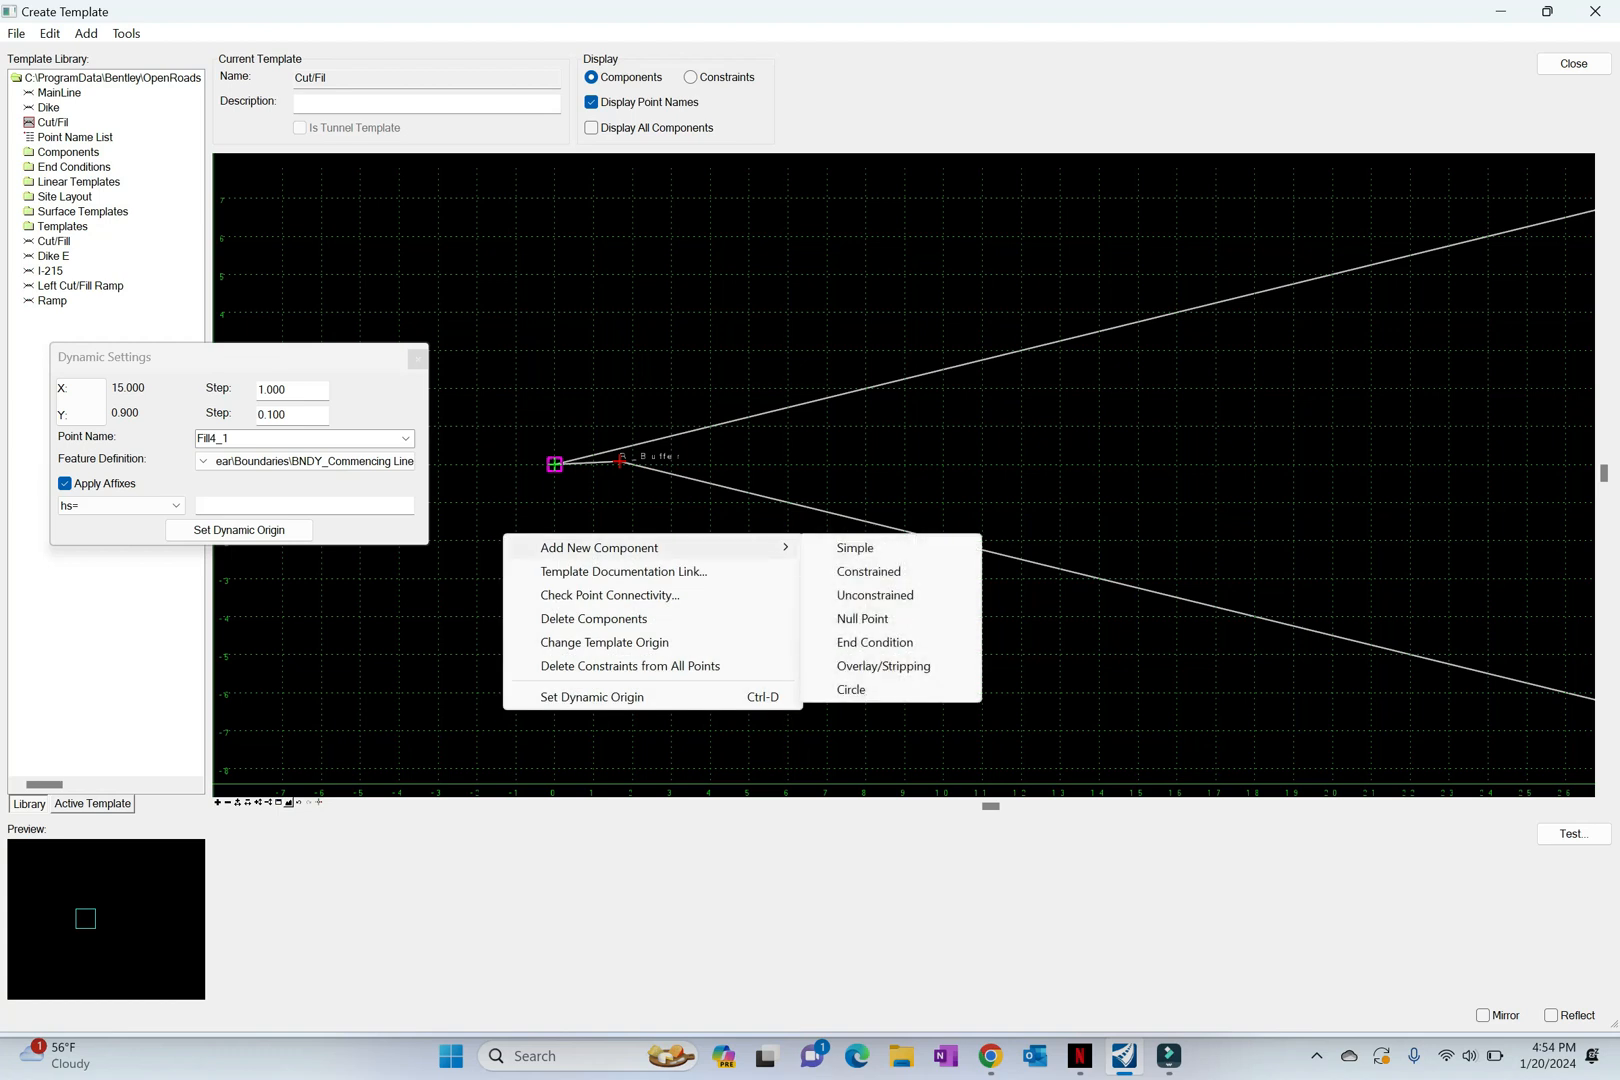
left_click(870, 642)
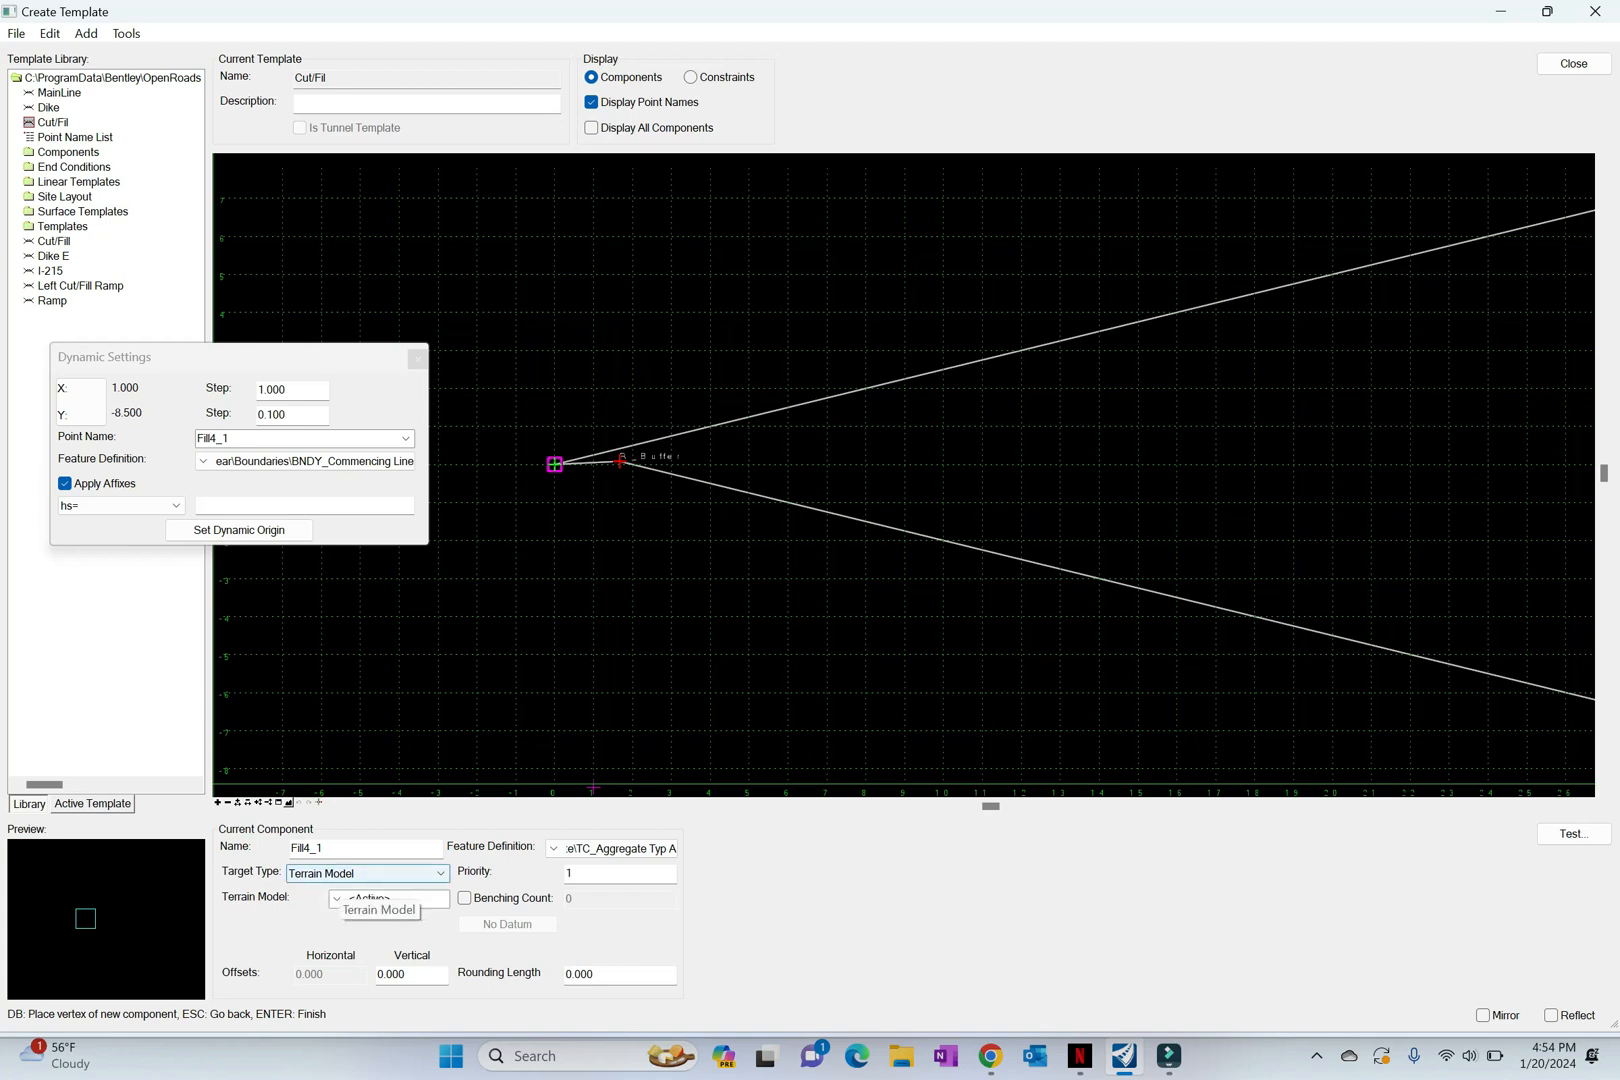
double_click(328, 848)
type("Cut3")
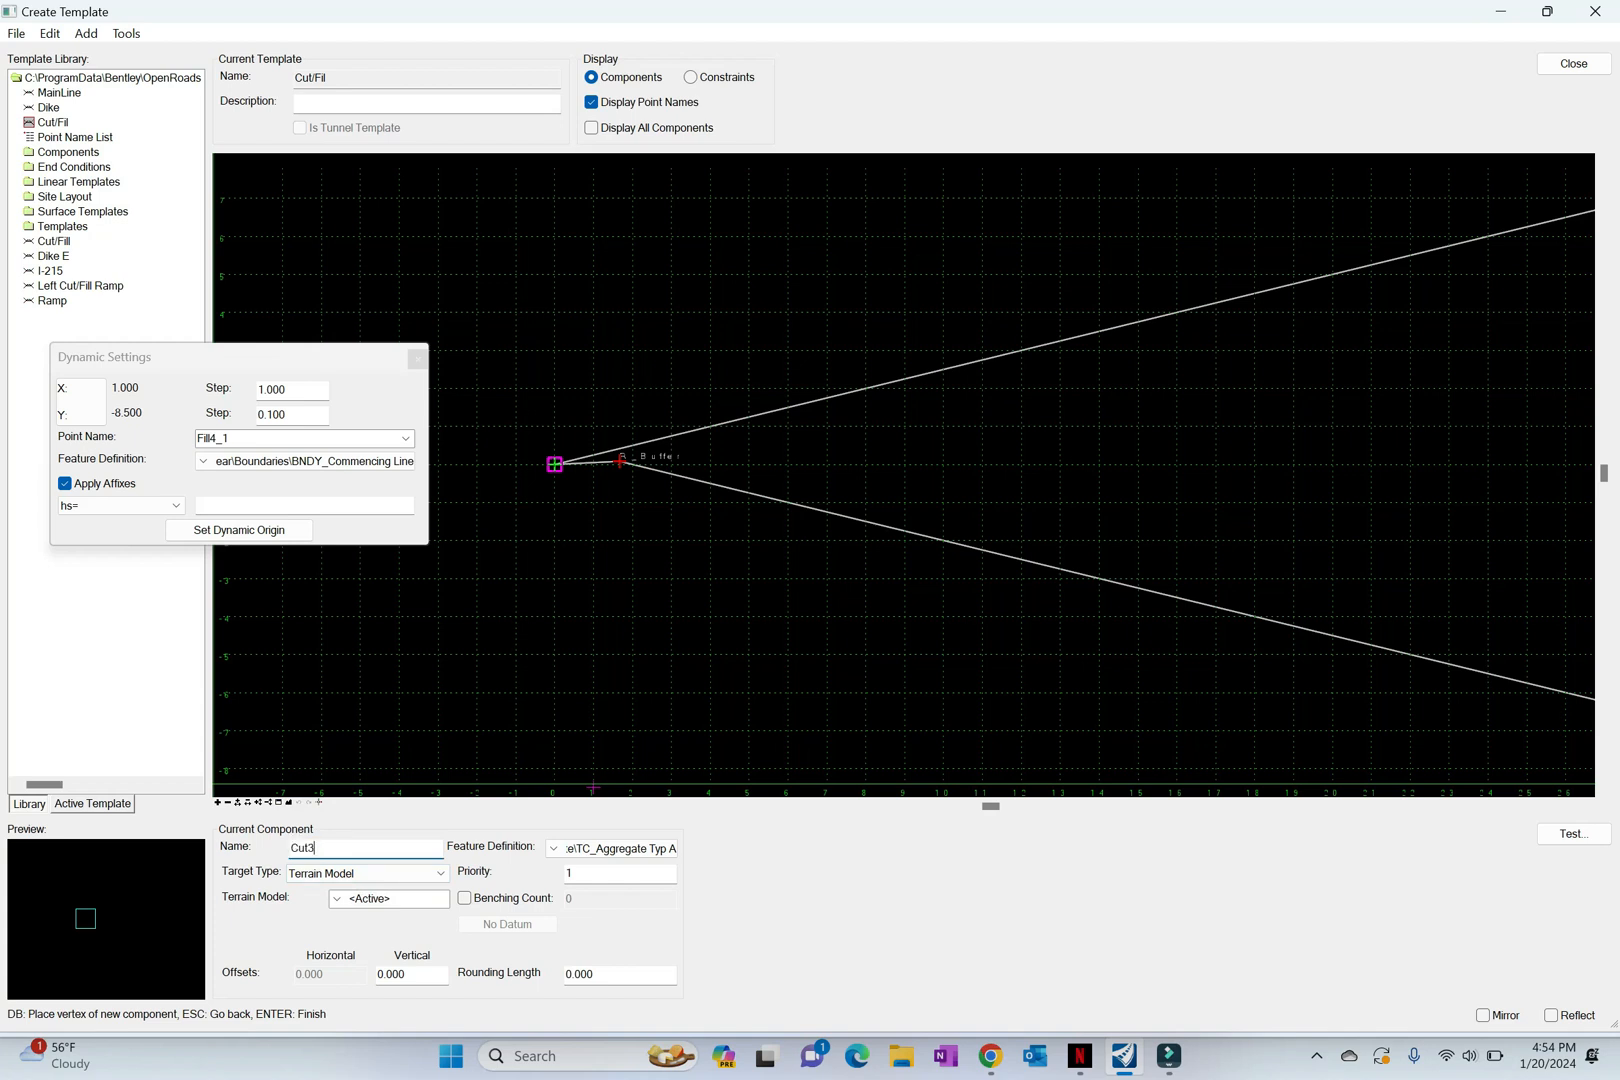
type("_1")
key("Tab")
type("3")
left_click(554, 464)
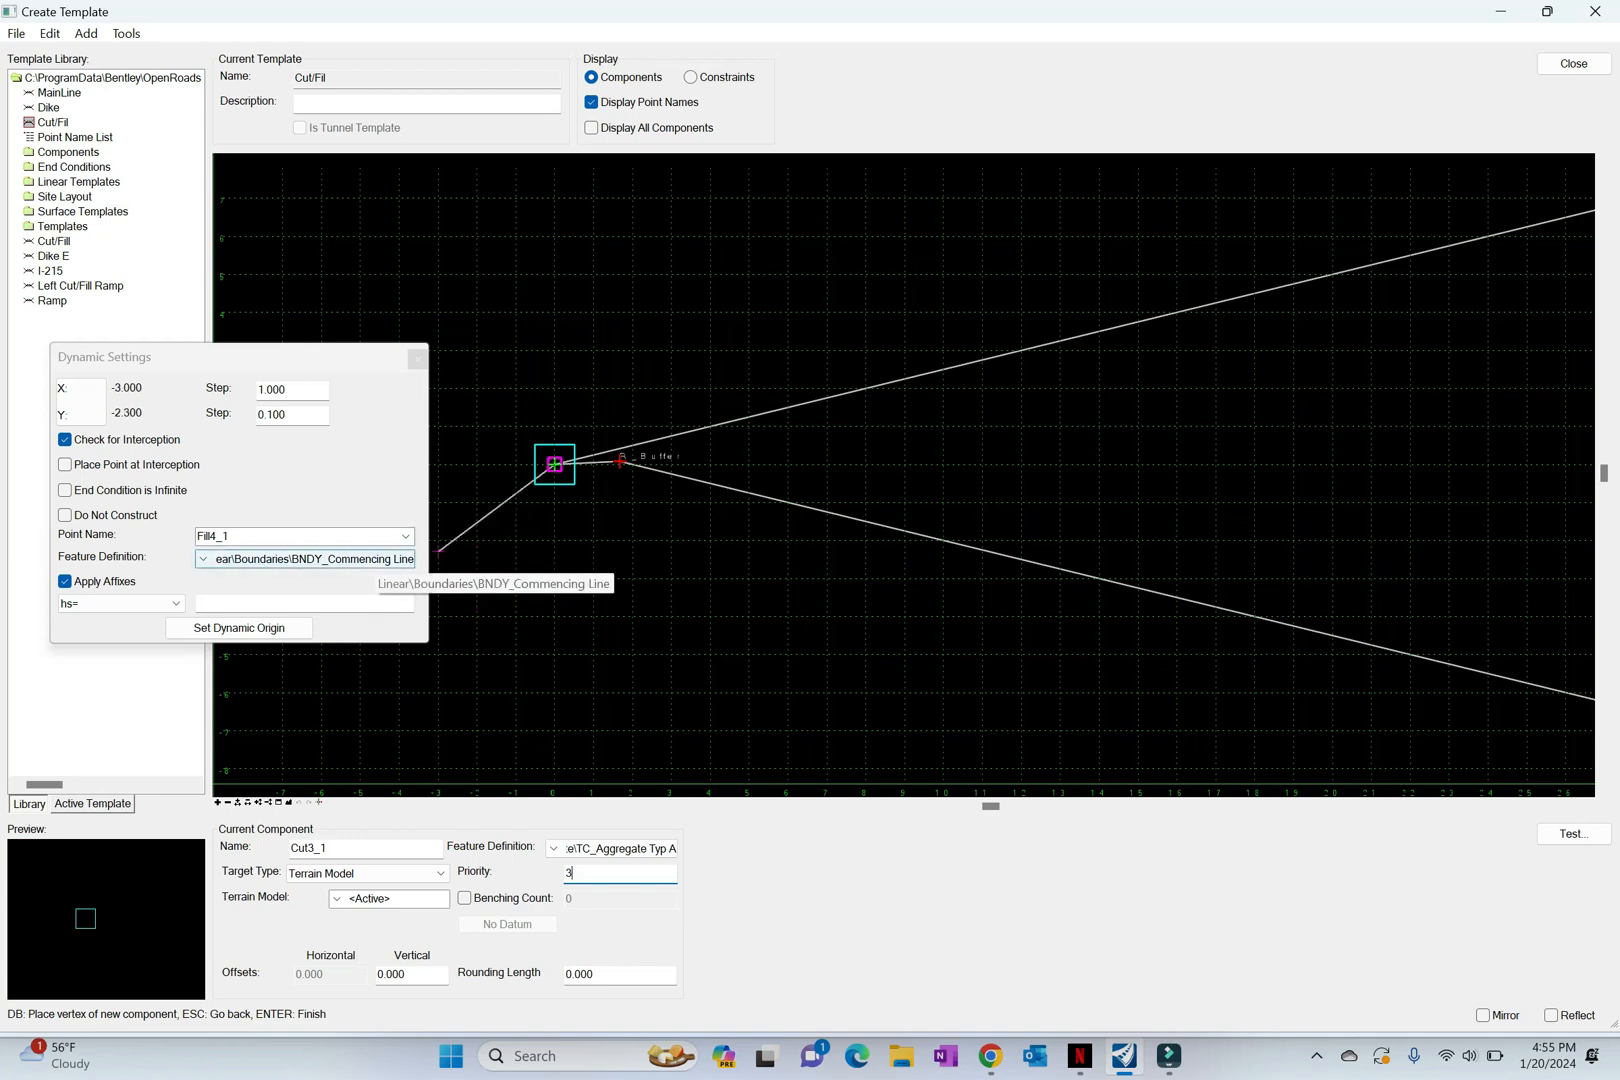
Step: Place the second point of Cut3_1 by horizontal distance and slope with hs=30,1/3 and finish the component
left_click(304, 560)
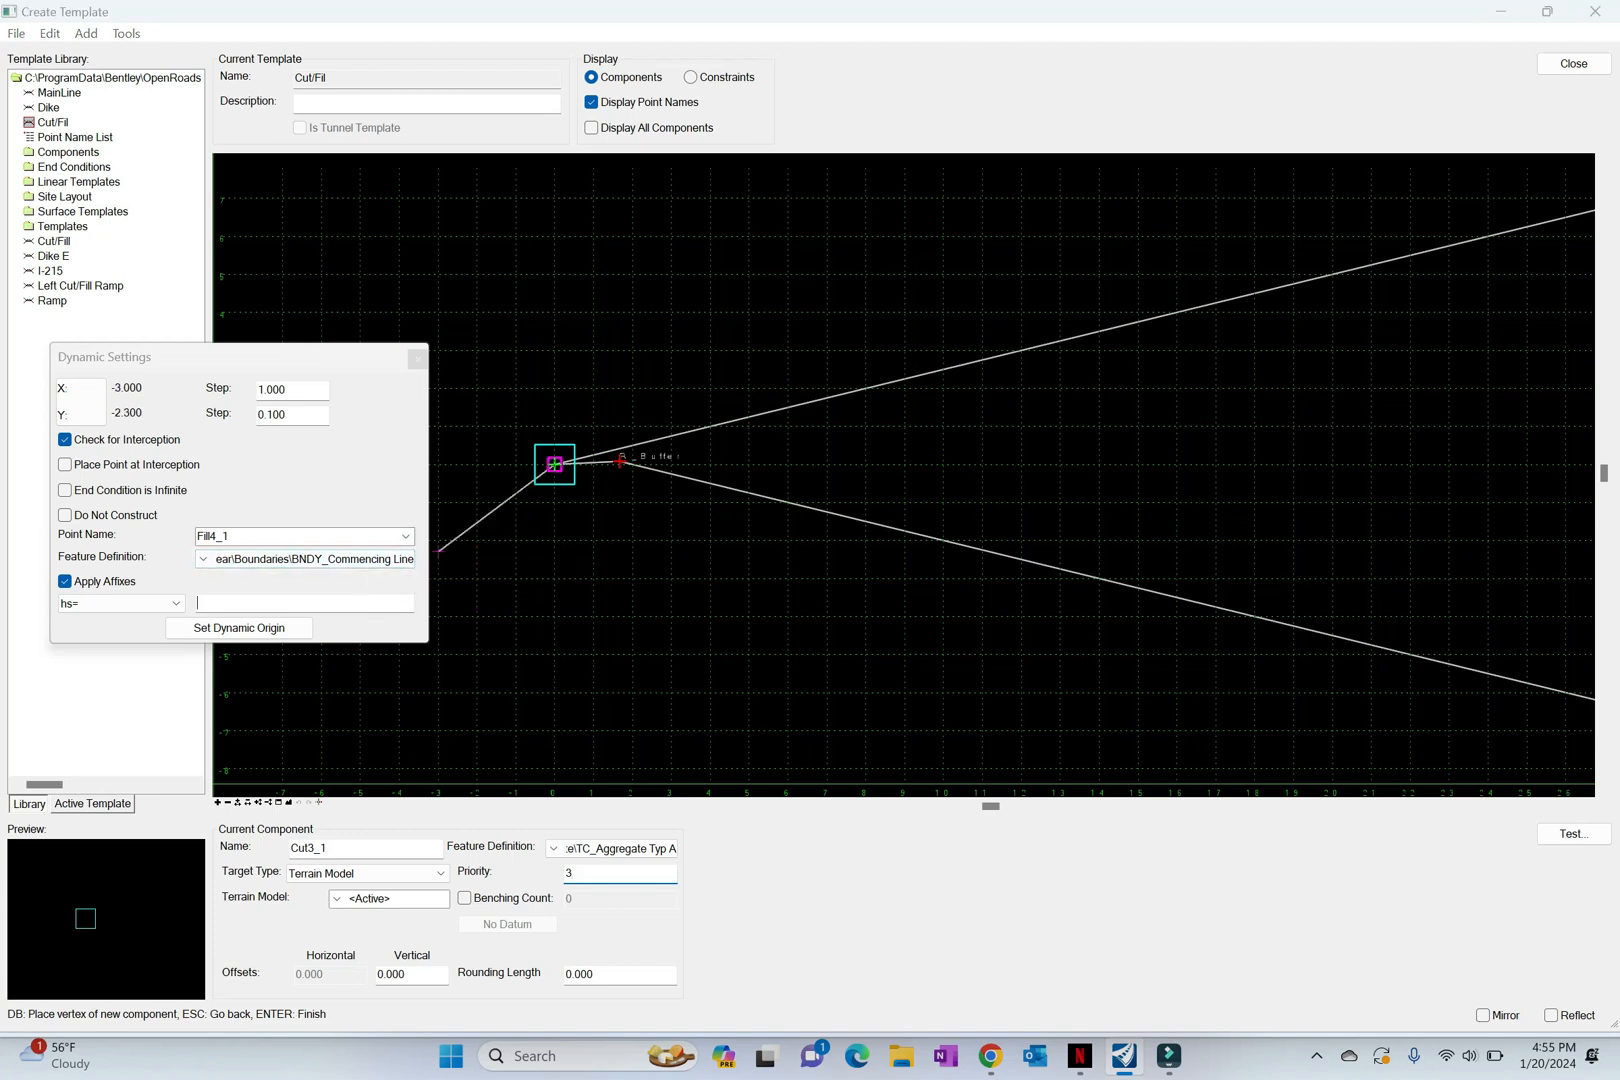
type("30,1/3")
key("Return")
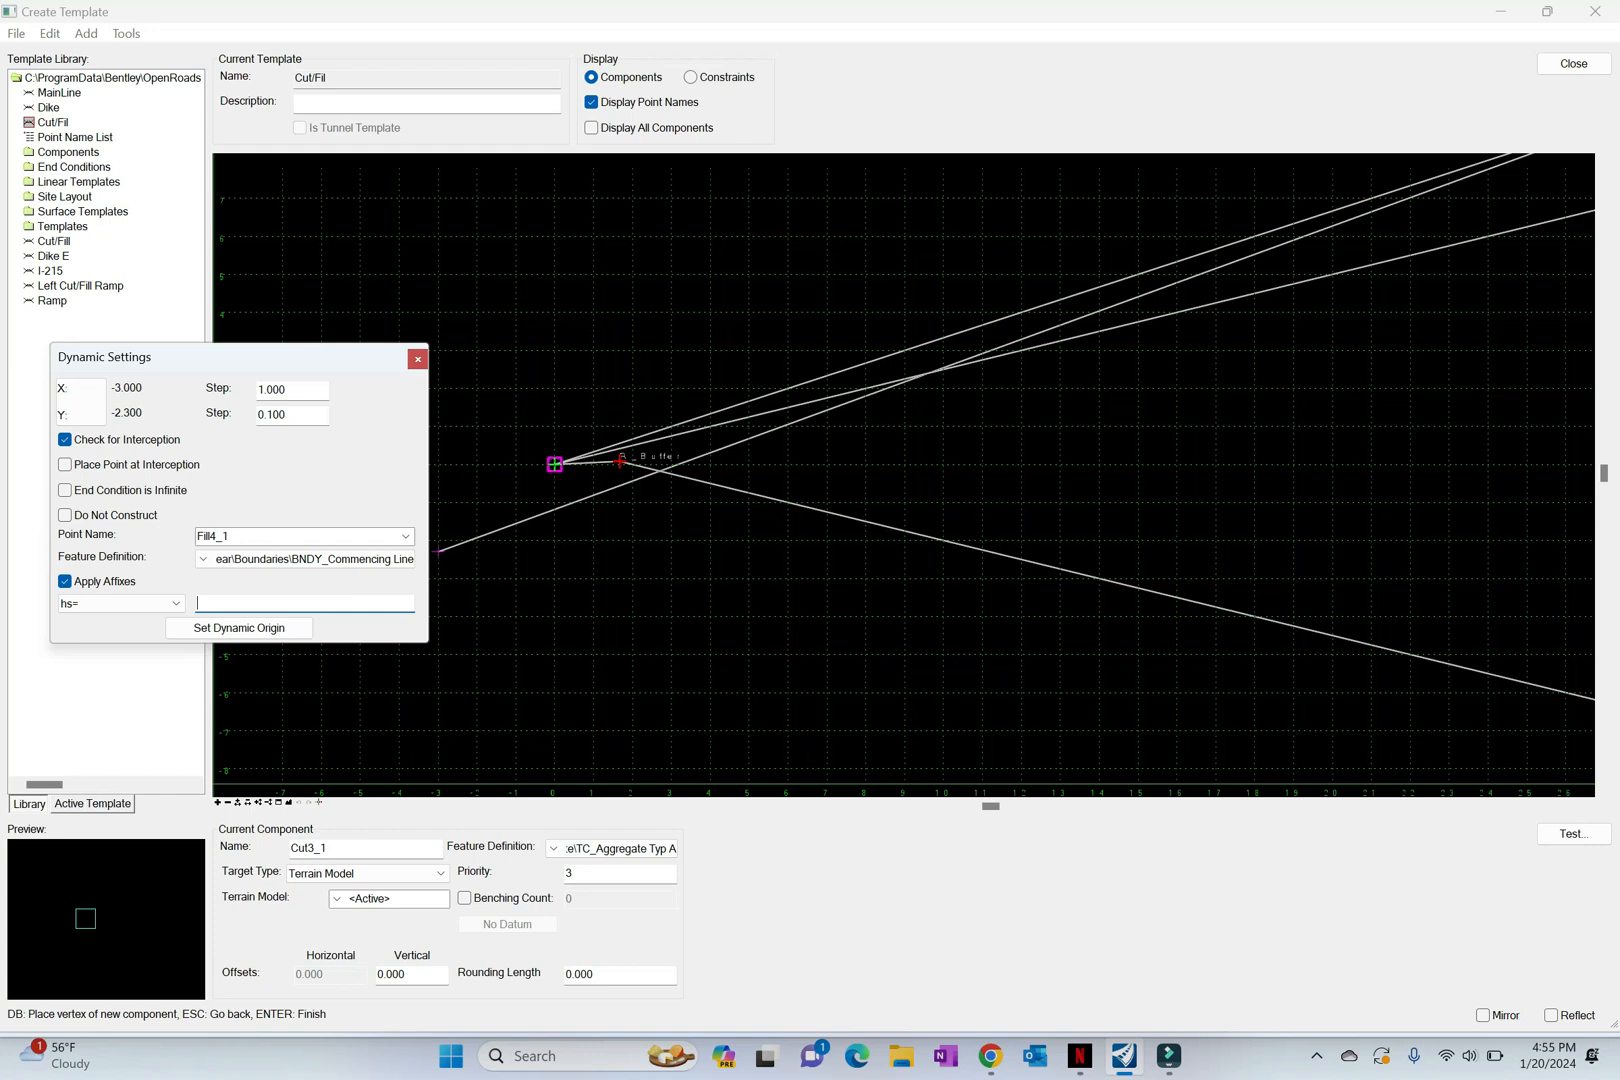
right_click(786, 283)
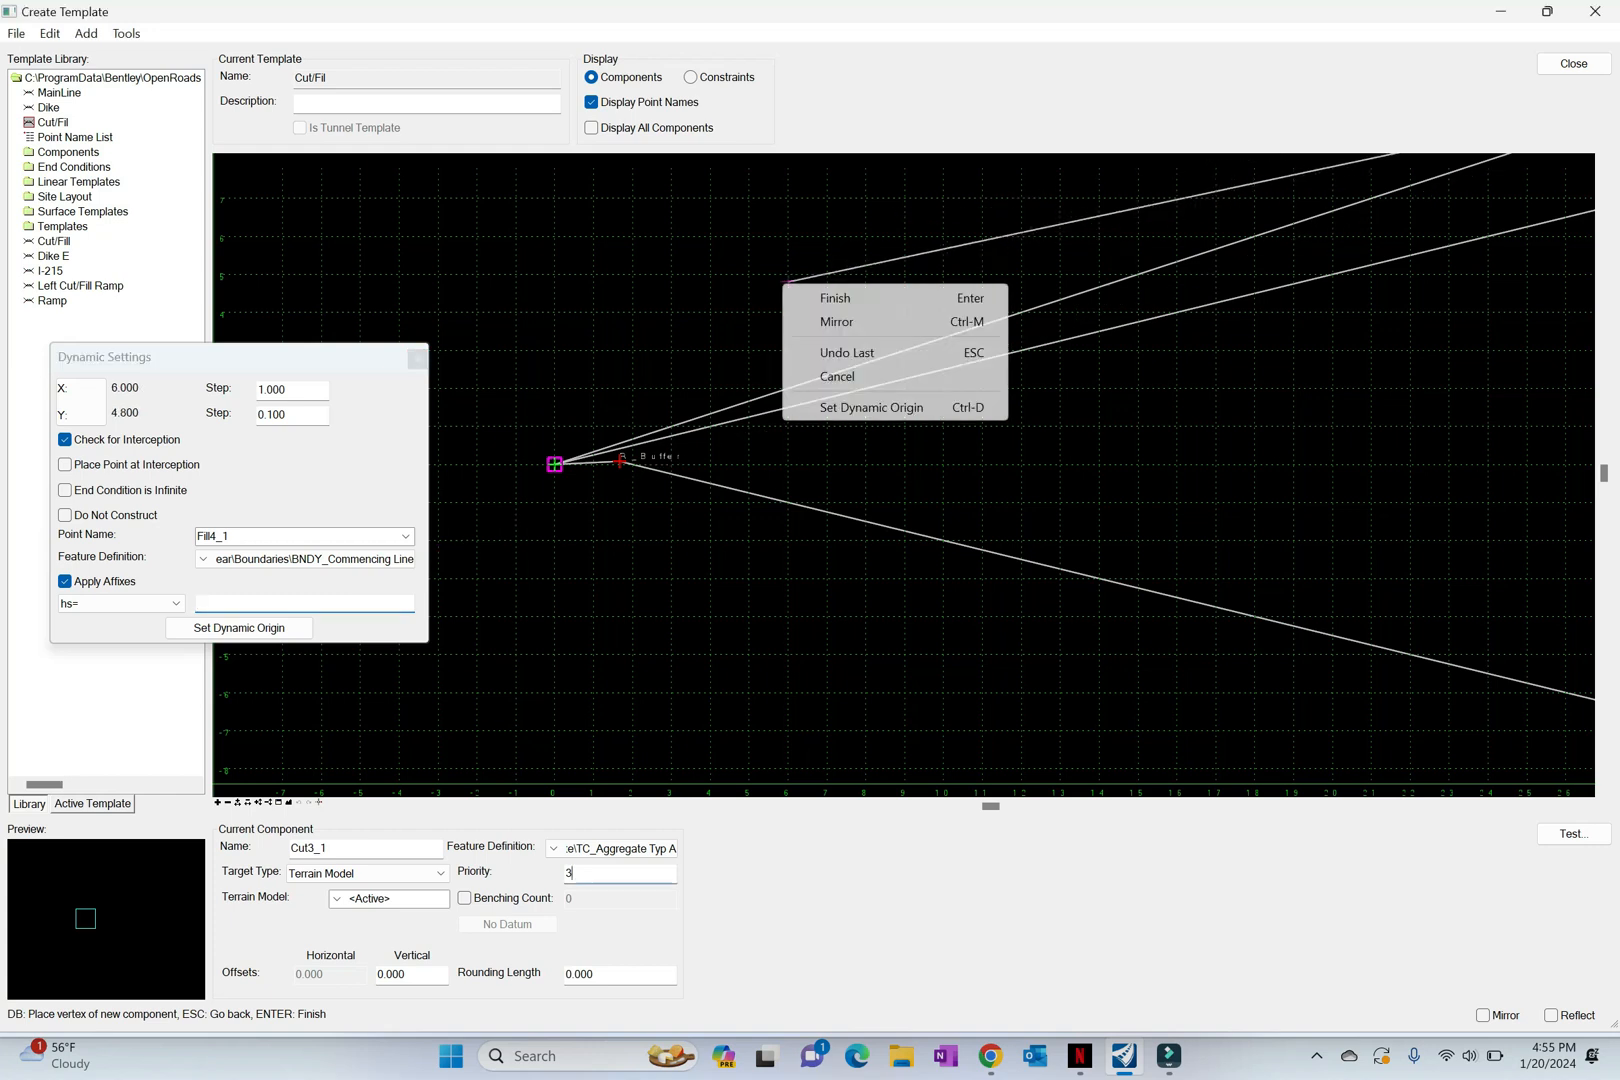
left_click(836, 298)
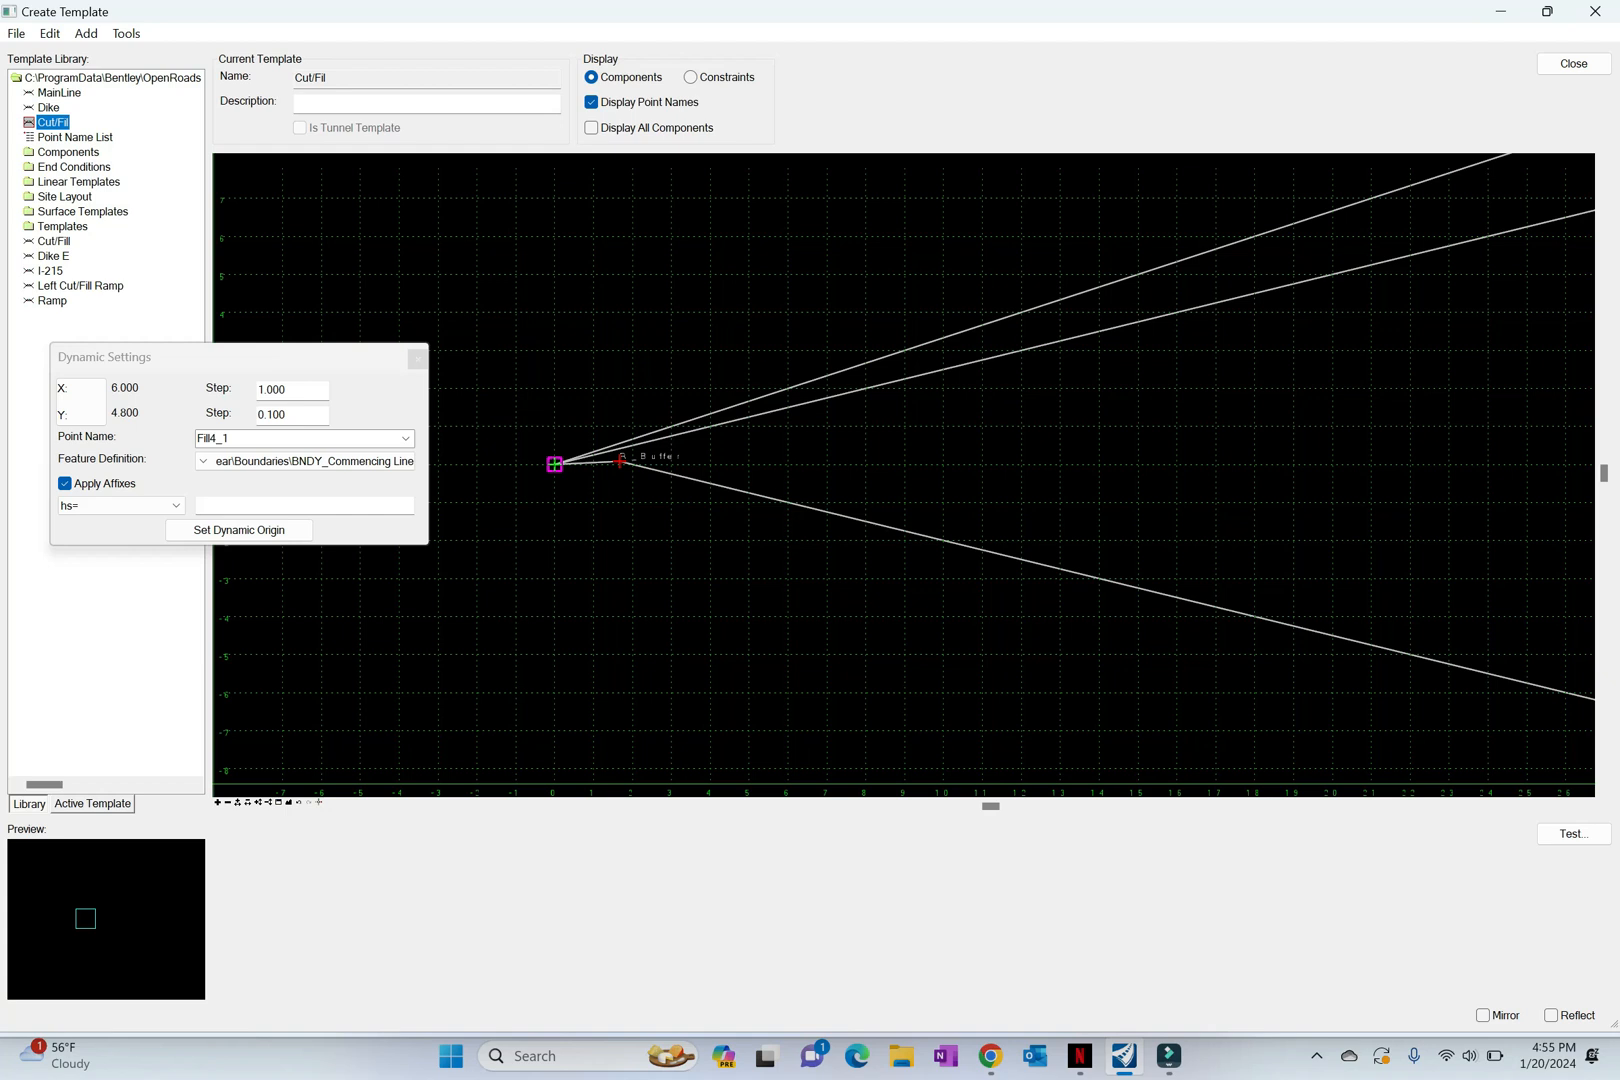
Step: Start another end condition component, naming both the component and its point Cut2_1
right_click(578, 528)
mouse_move(780, 541)
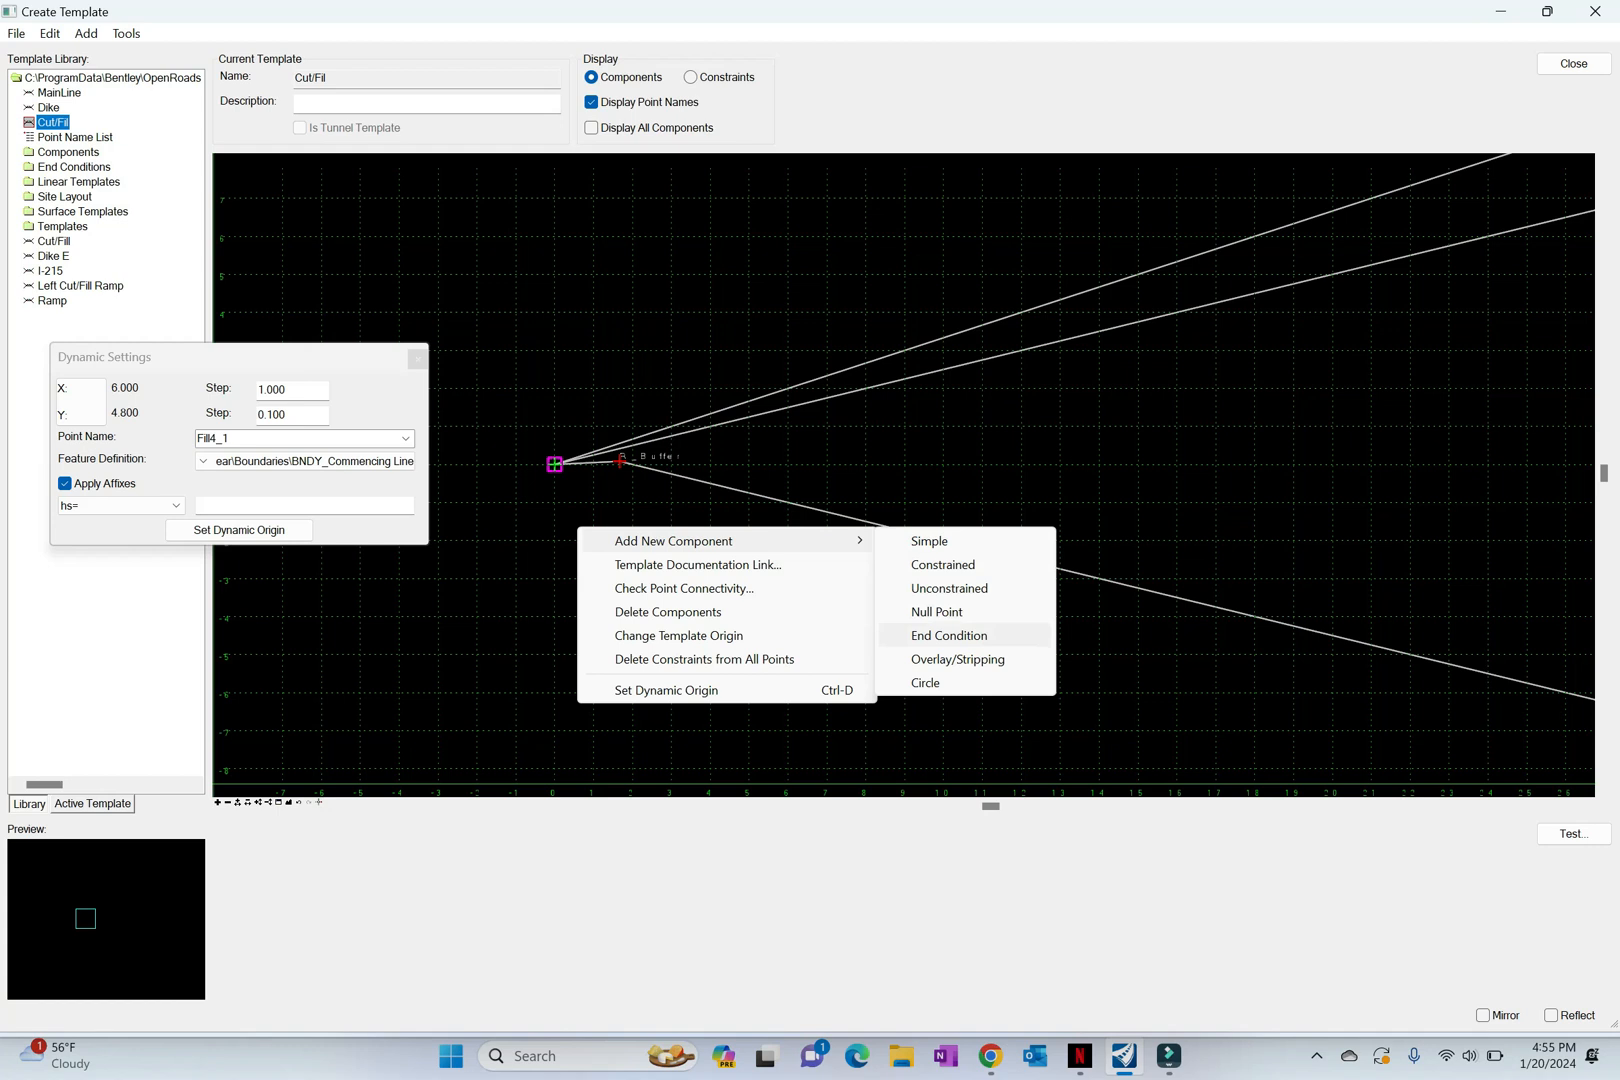
left_click(949, 635)
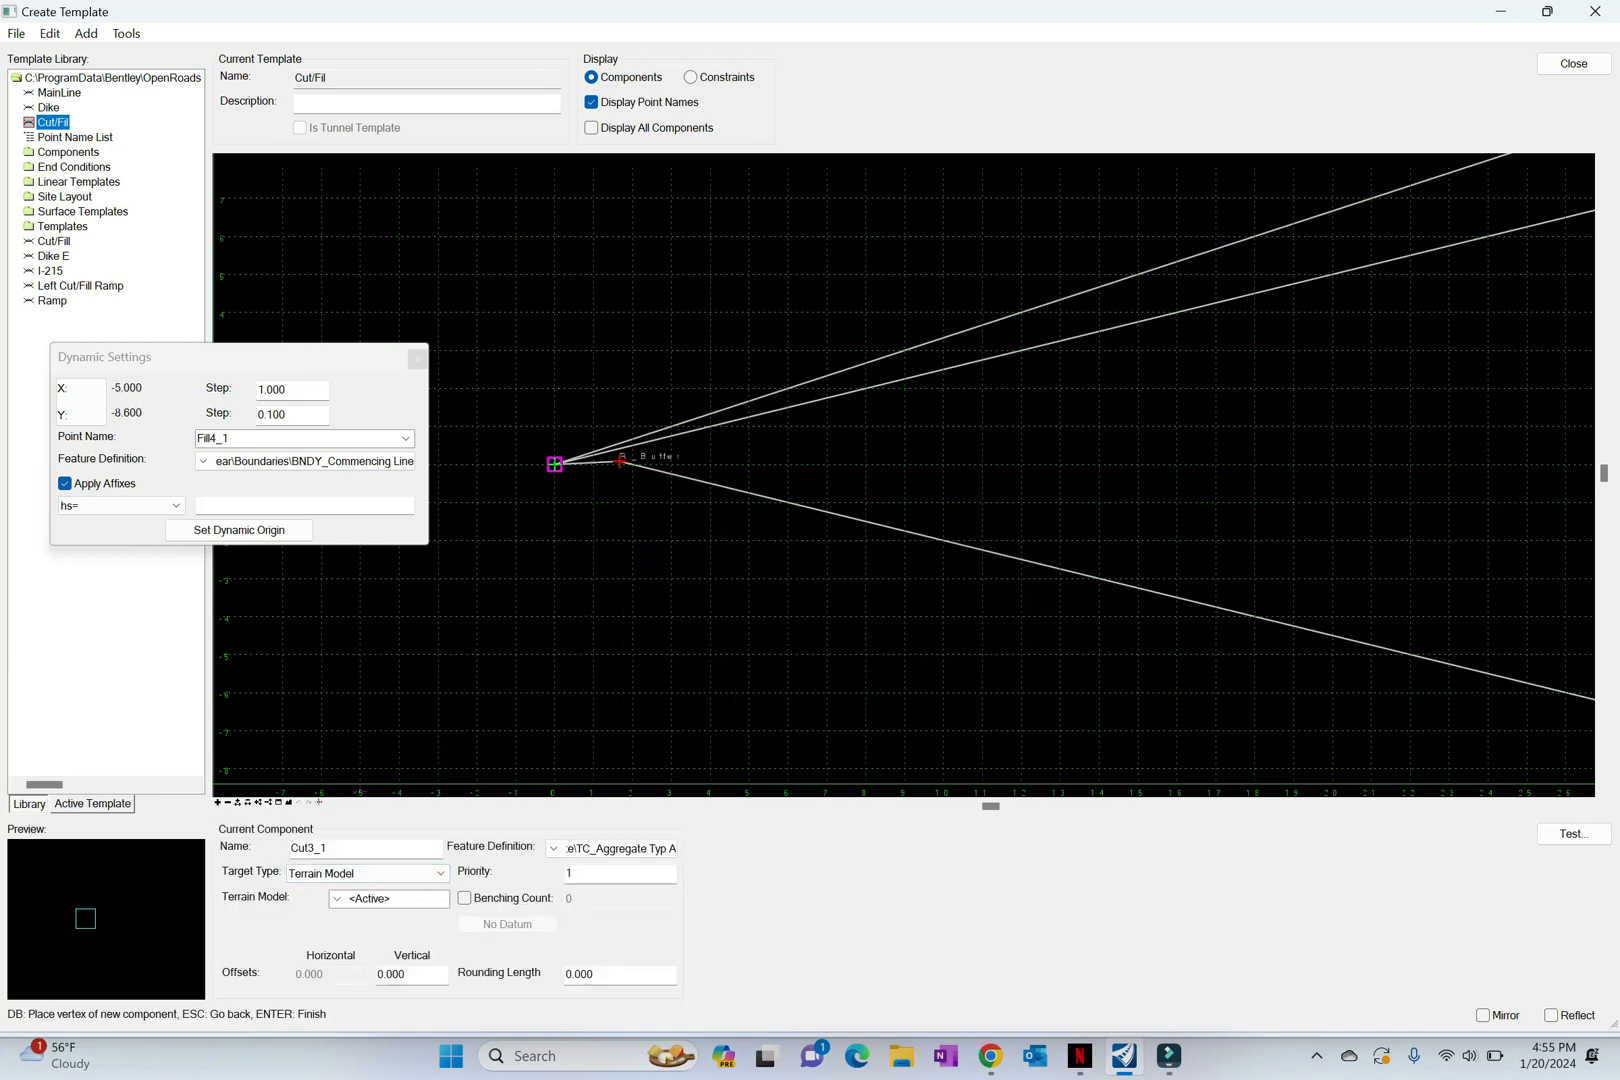
left_click(308, 847)
key("BackSpace")
type("2")
double_click(315, 848)
key("ctrl+c")
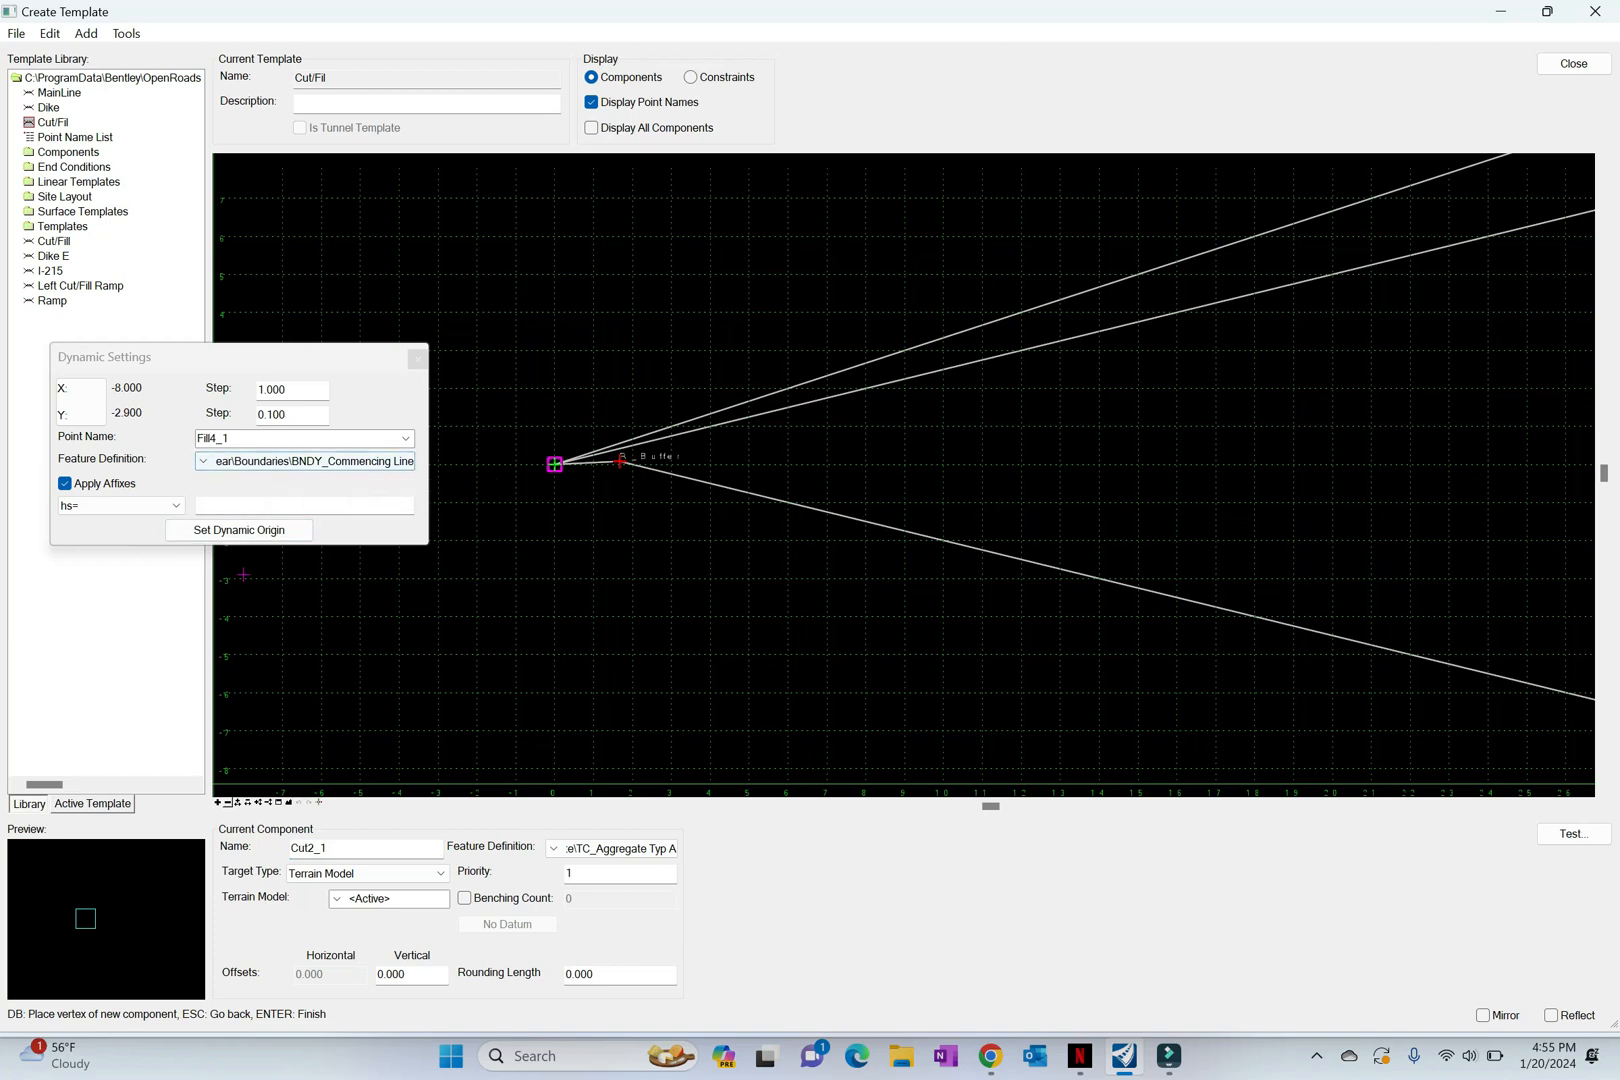
double_click(228, 438)
key("ctrl+v")
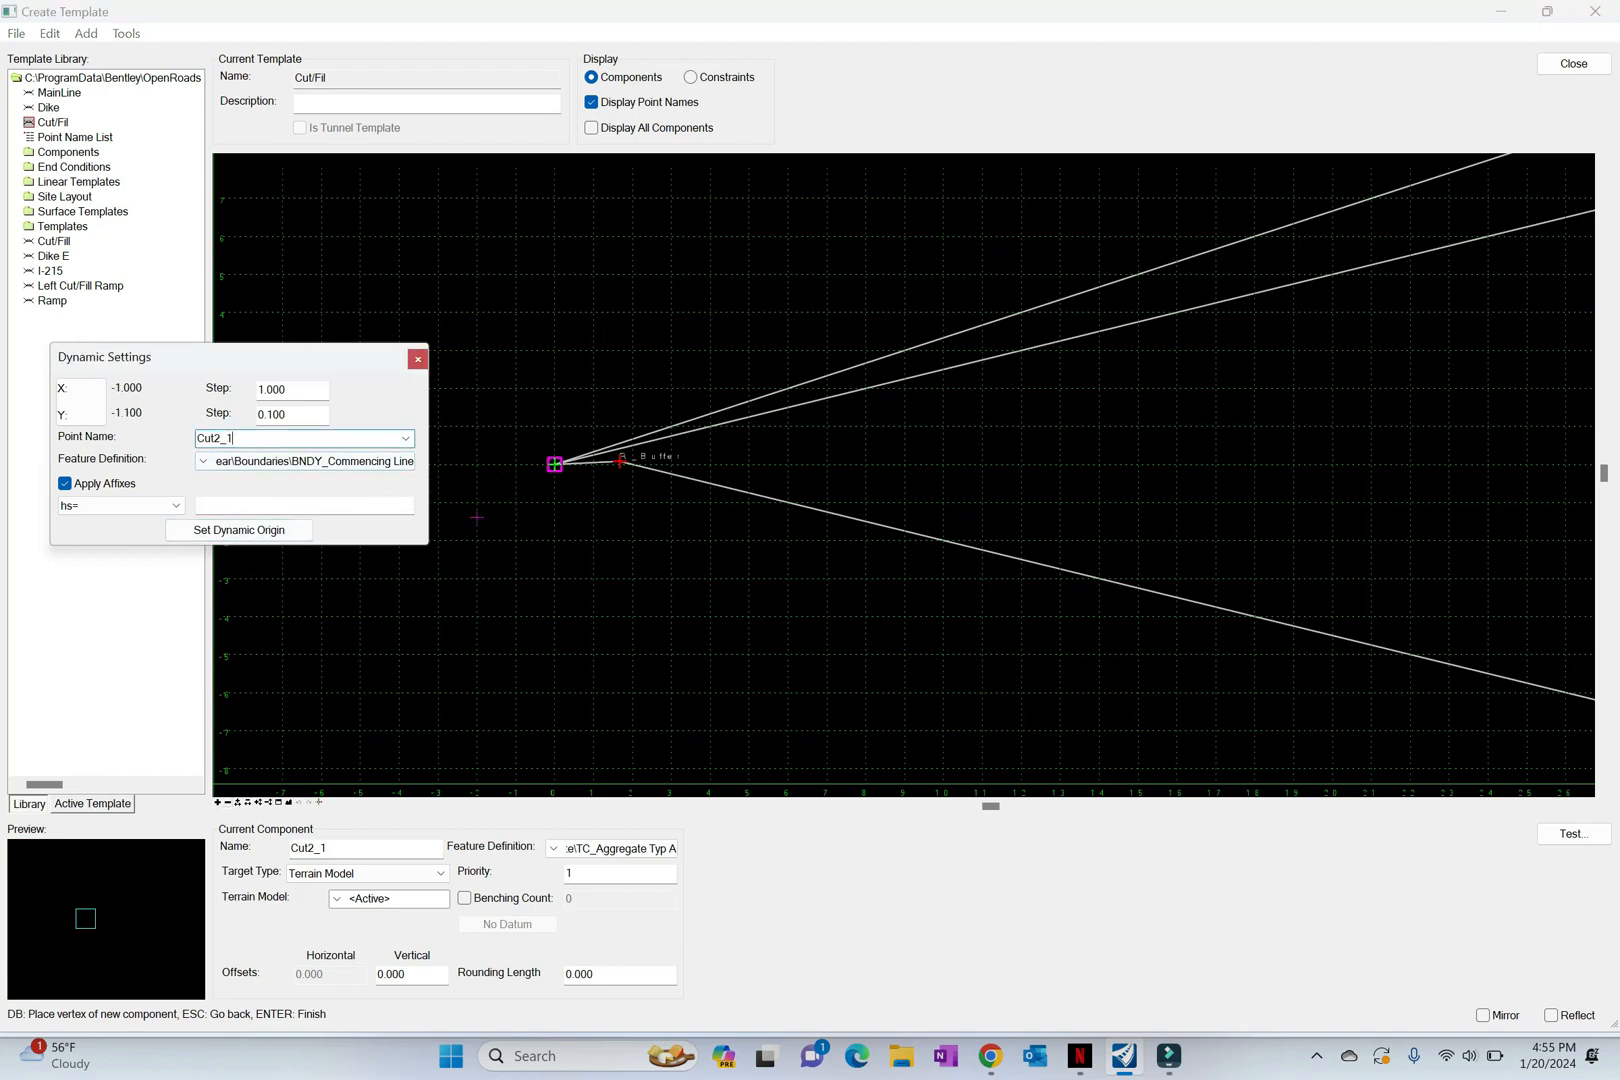
Step: Place the first vertex of Cut2_1 at the template origin and set the component's priority to 5
left_click(554, 464)
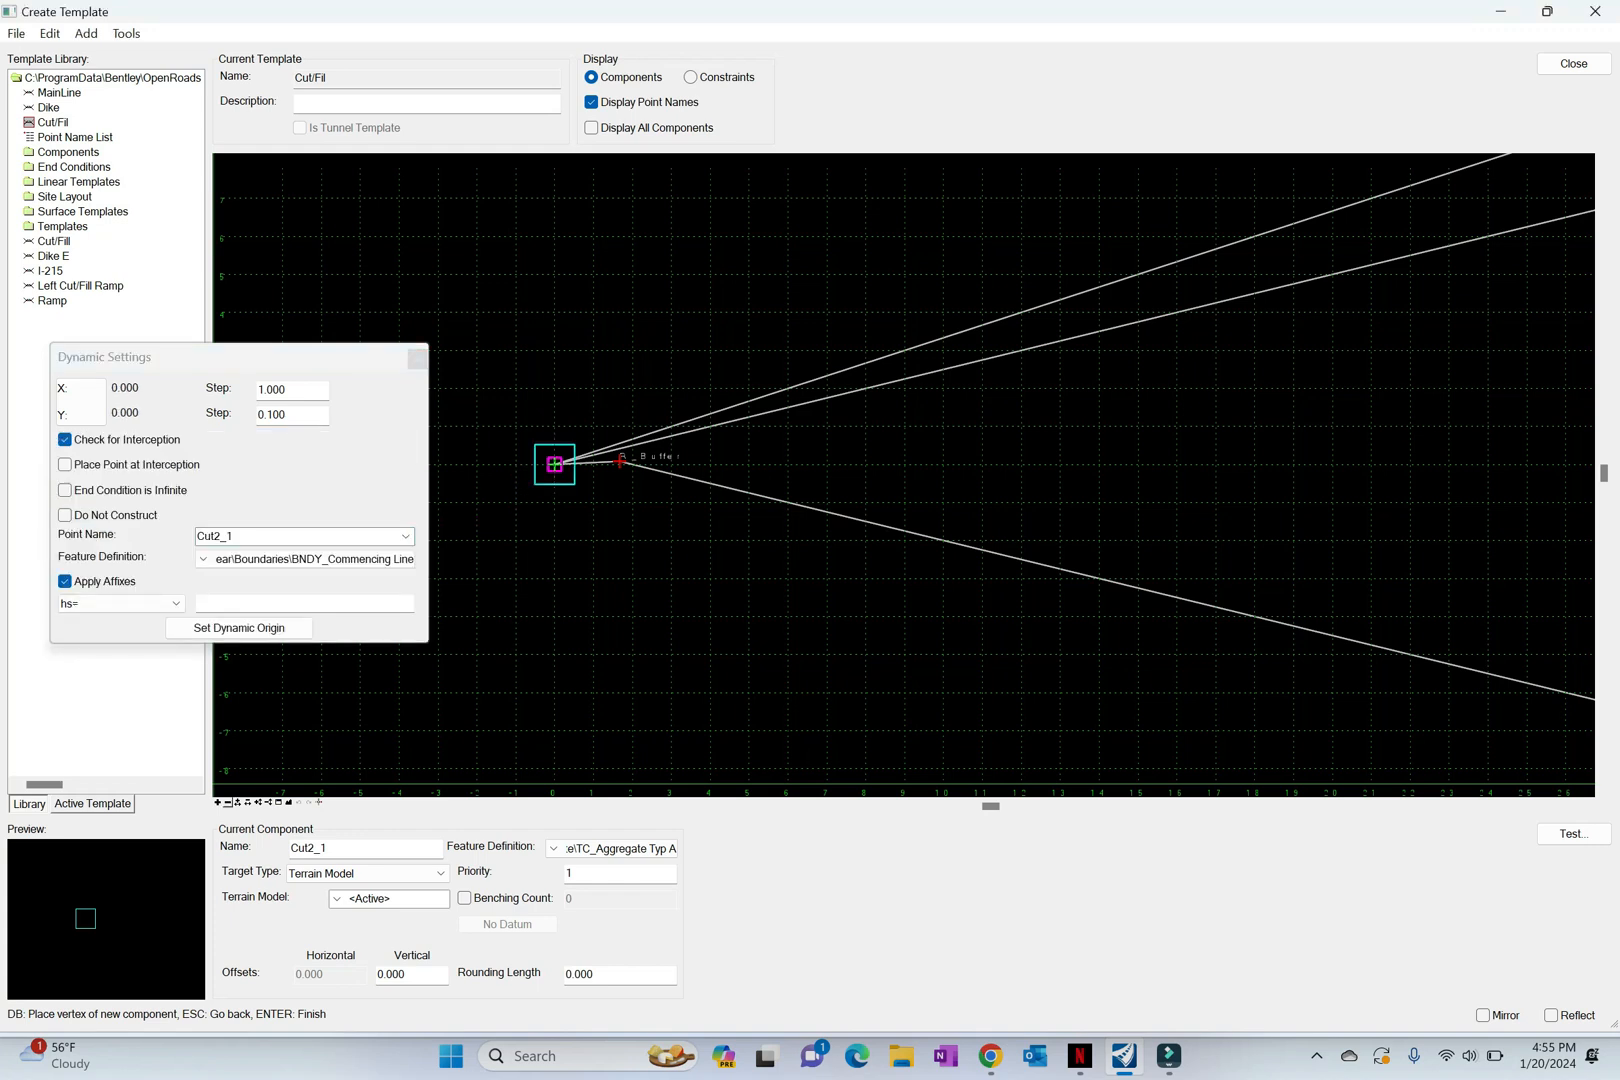
left_click(304, 603)
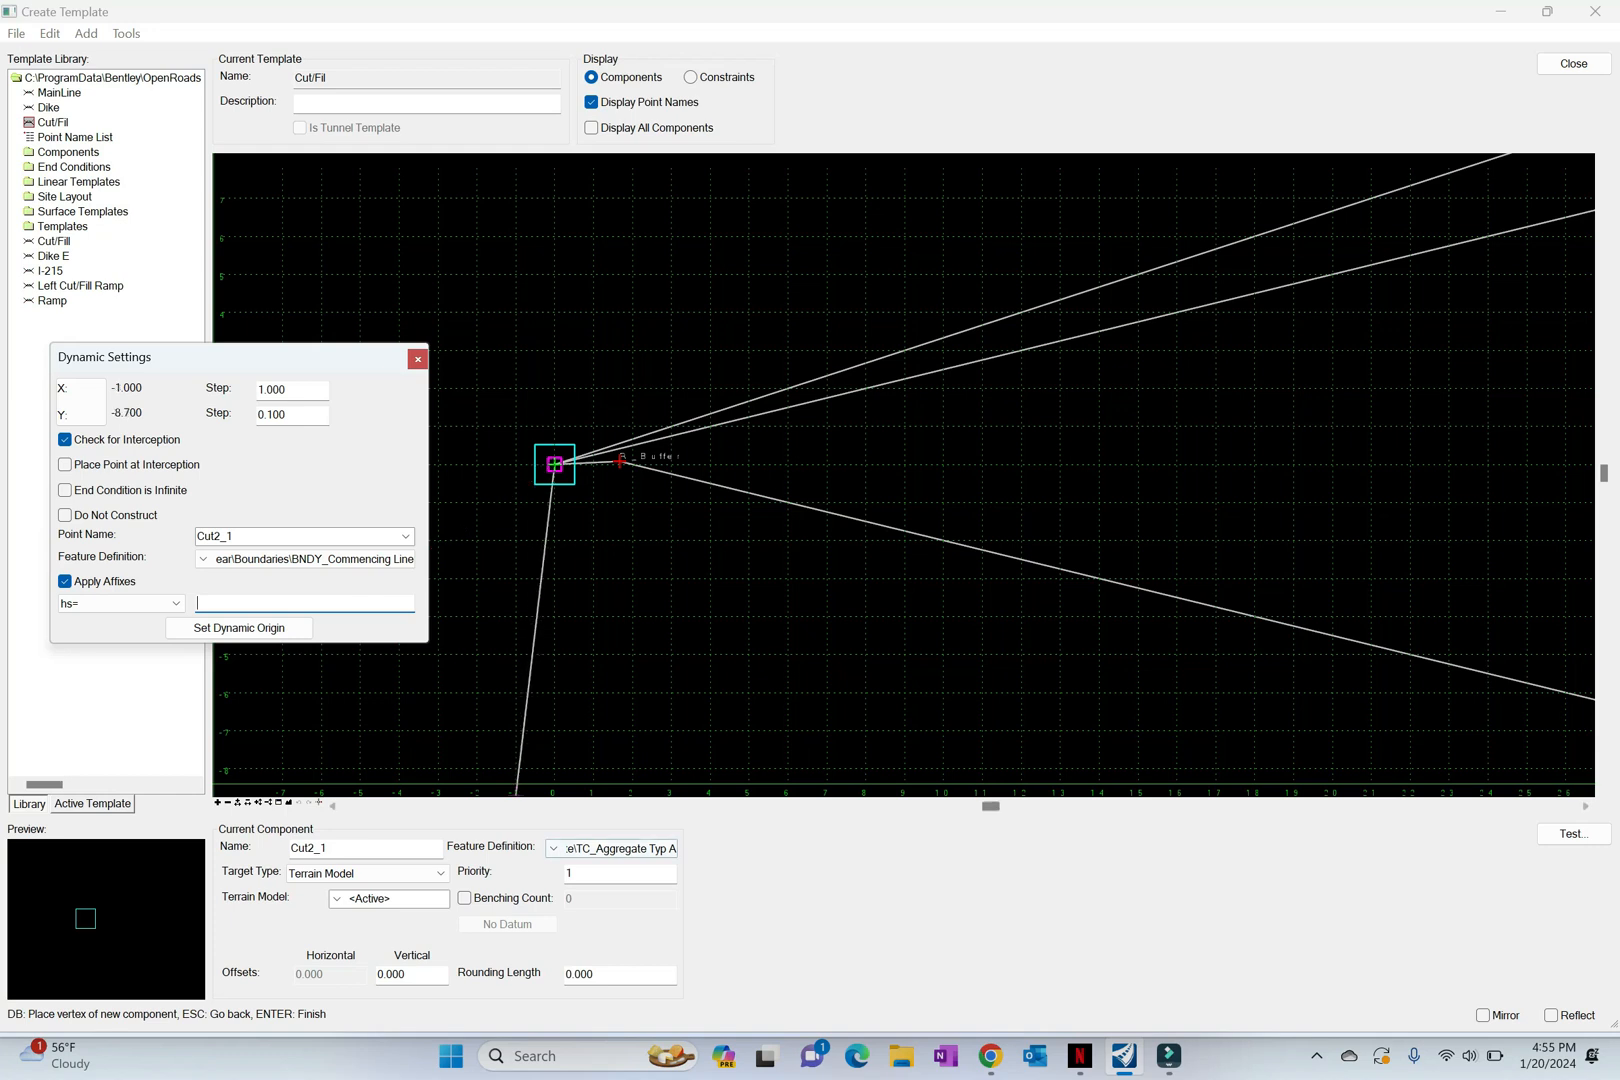
left_click(554, 848)
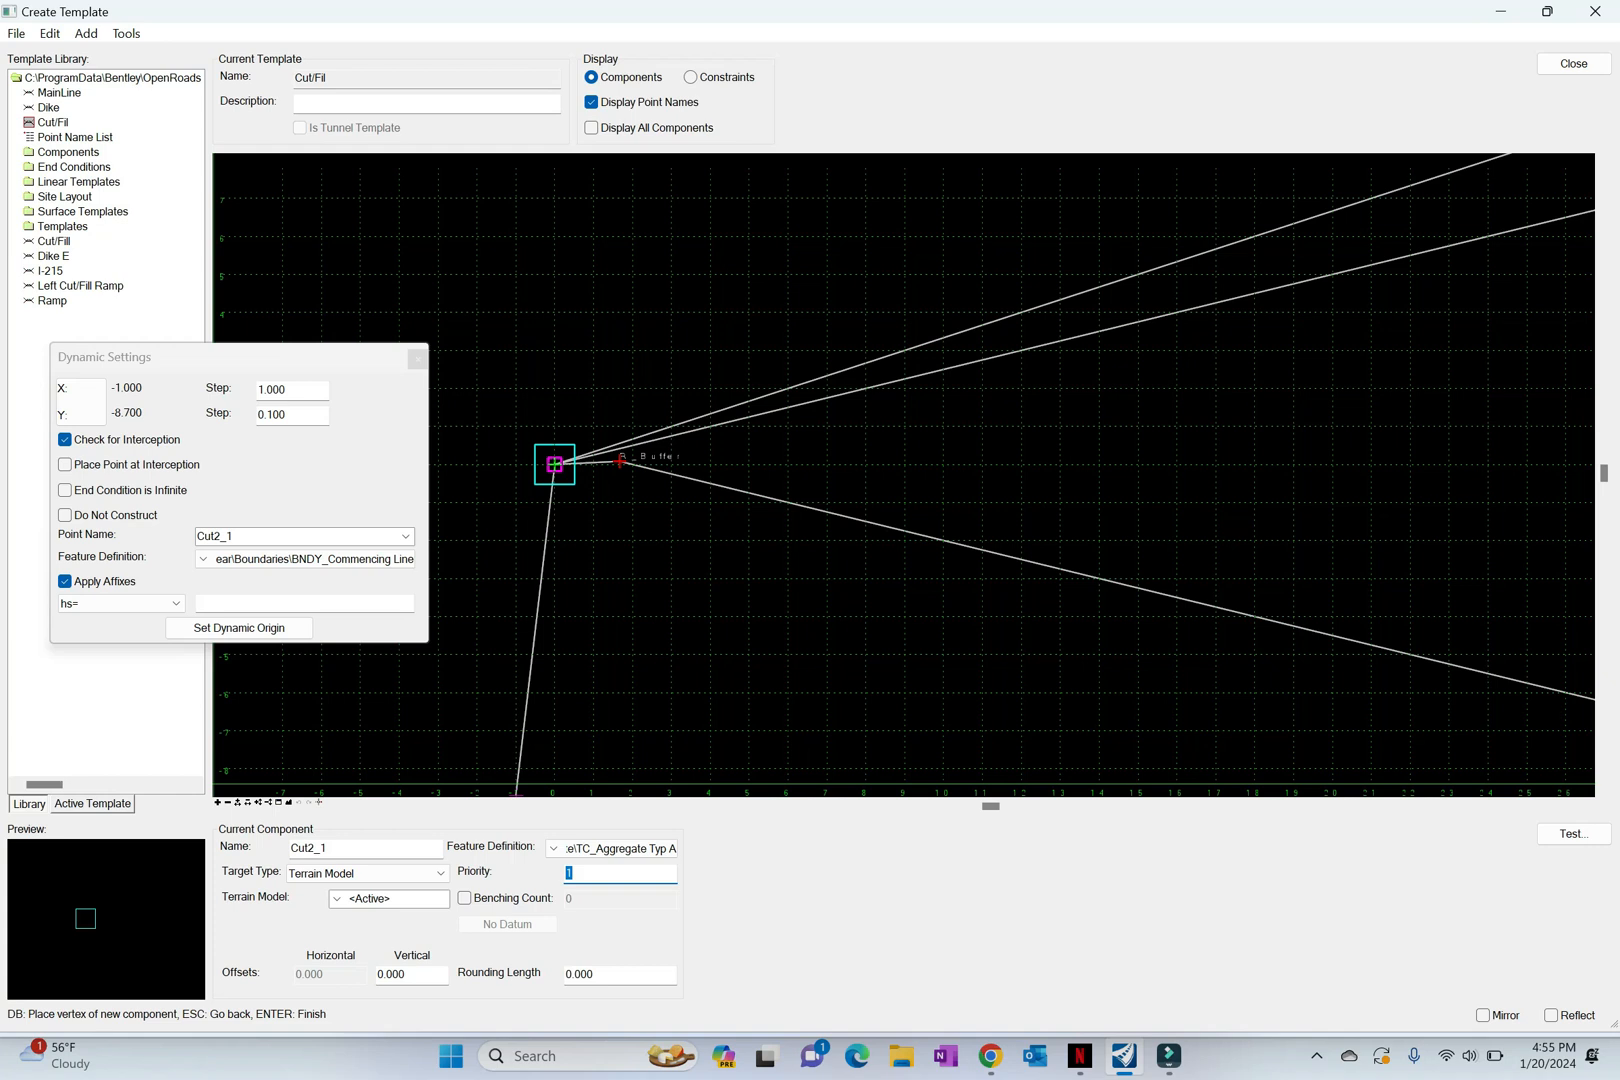
type("5")
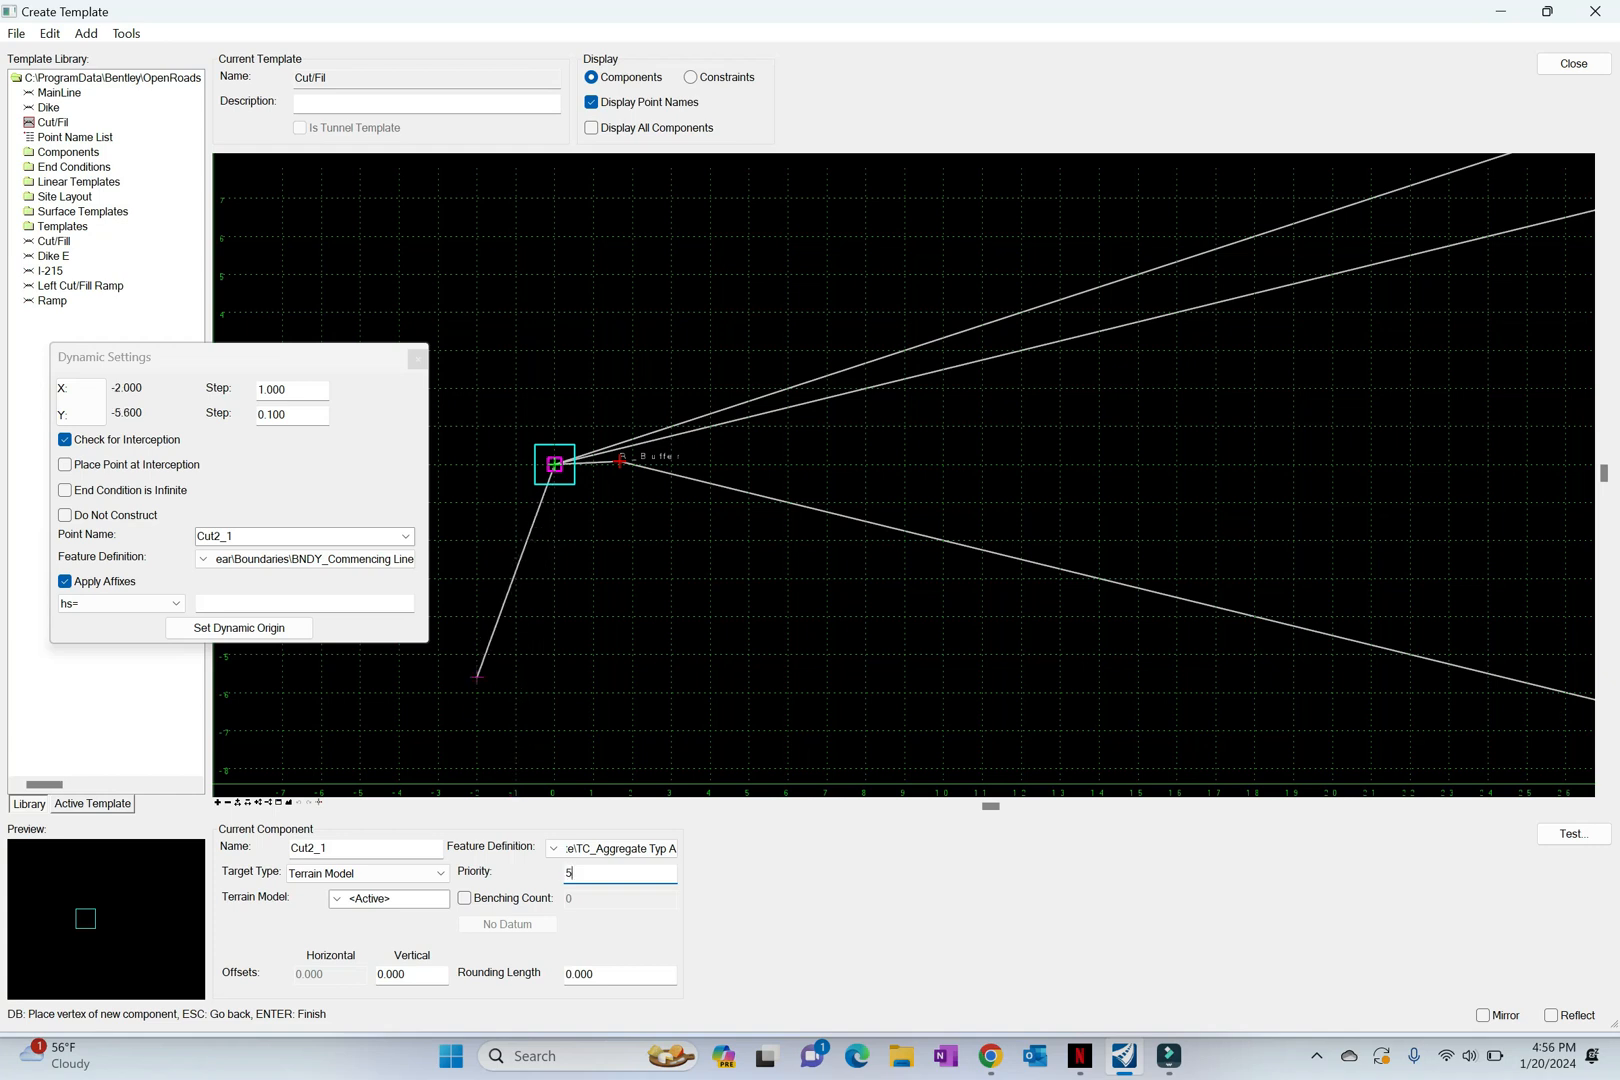
Step: Place the Cut2_1 point by horizontal distance and slope with hs=30,1/2 and finish the component
left_click(250, 603)
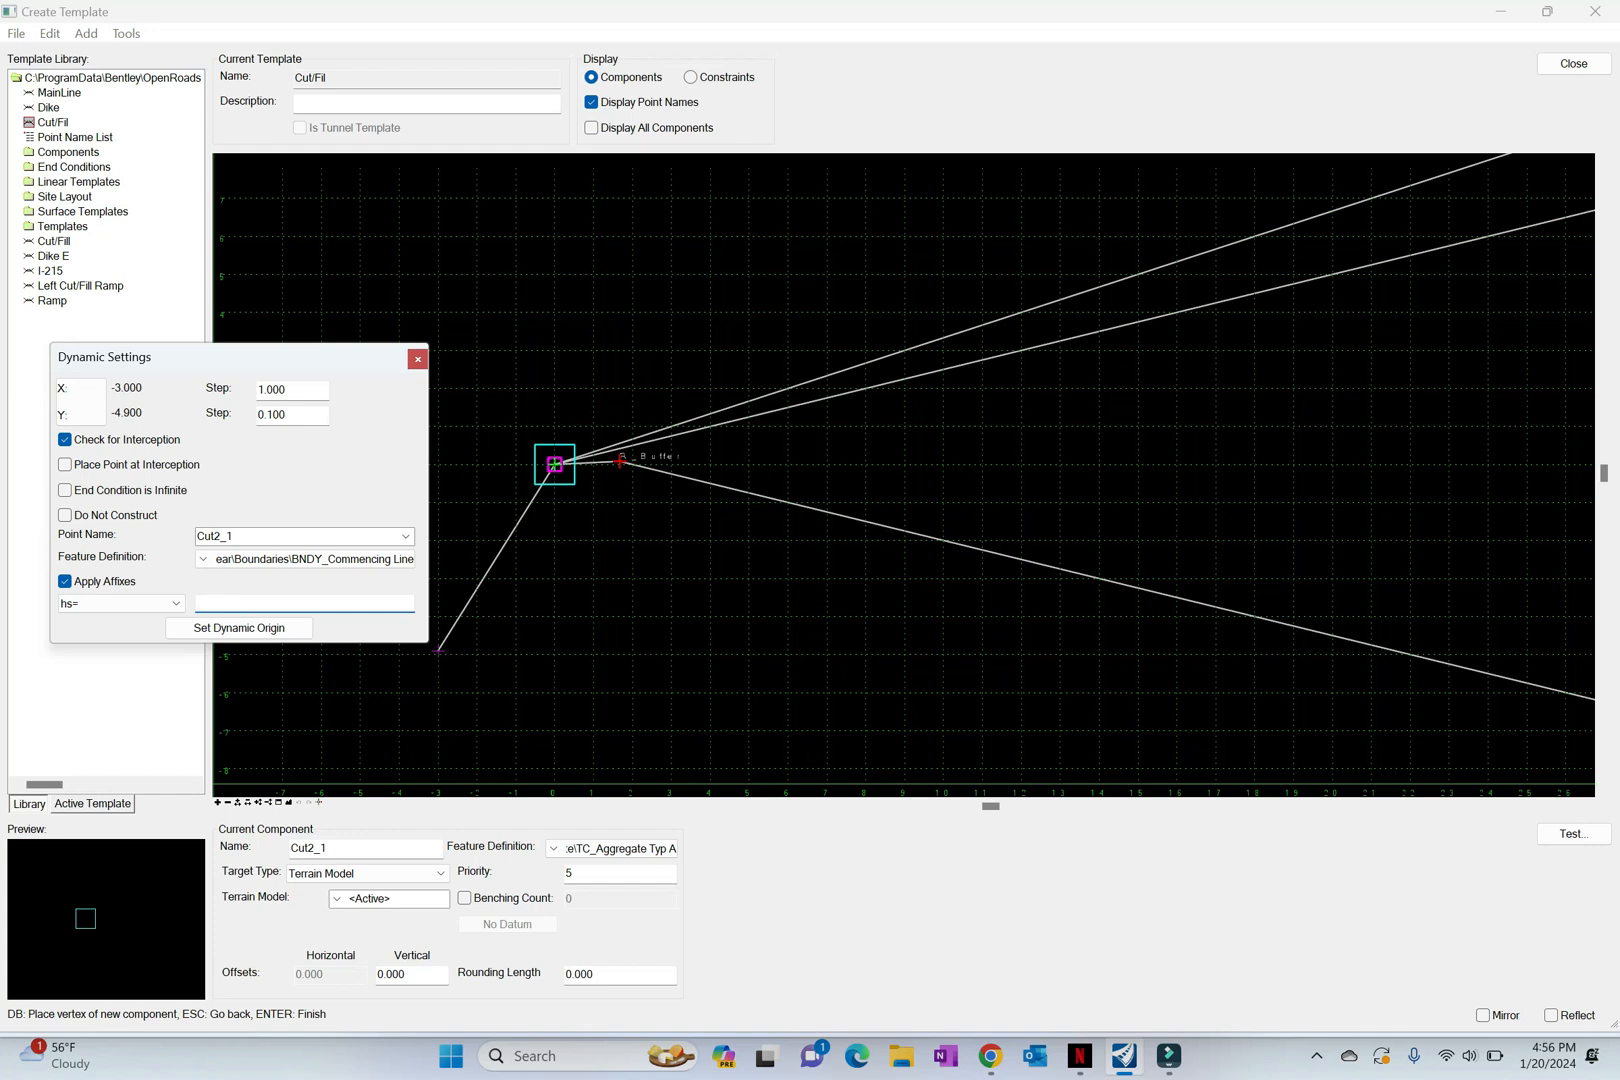
type("30,1/2")
key("Return")
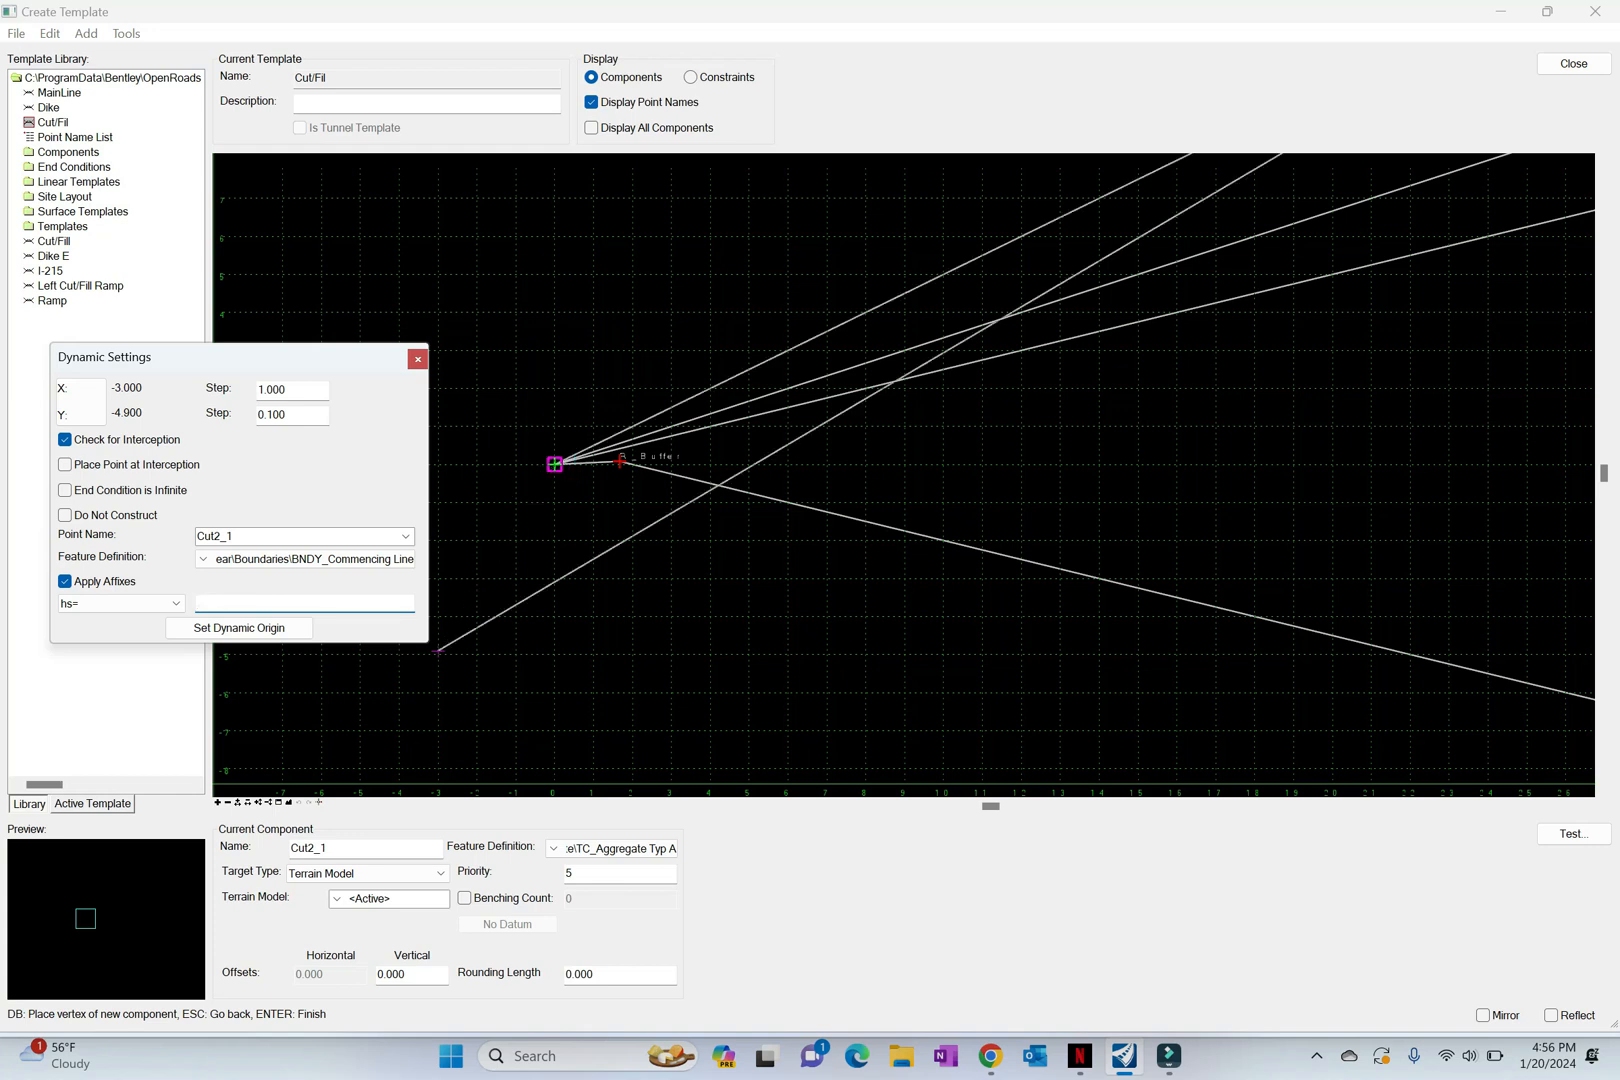
right_click(540, 621)
left_click(591, 635)
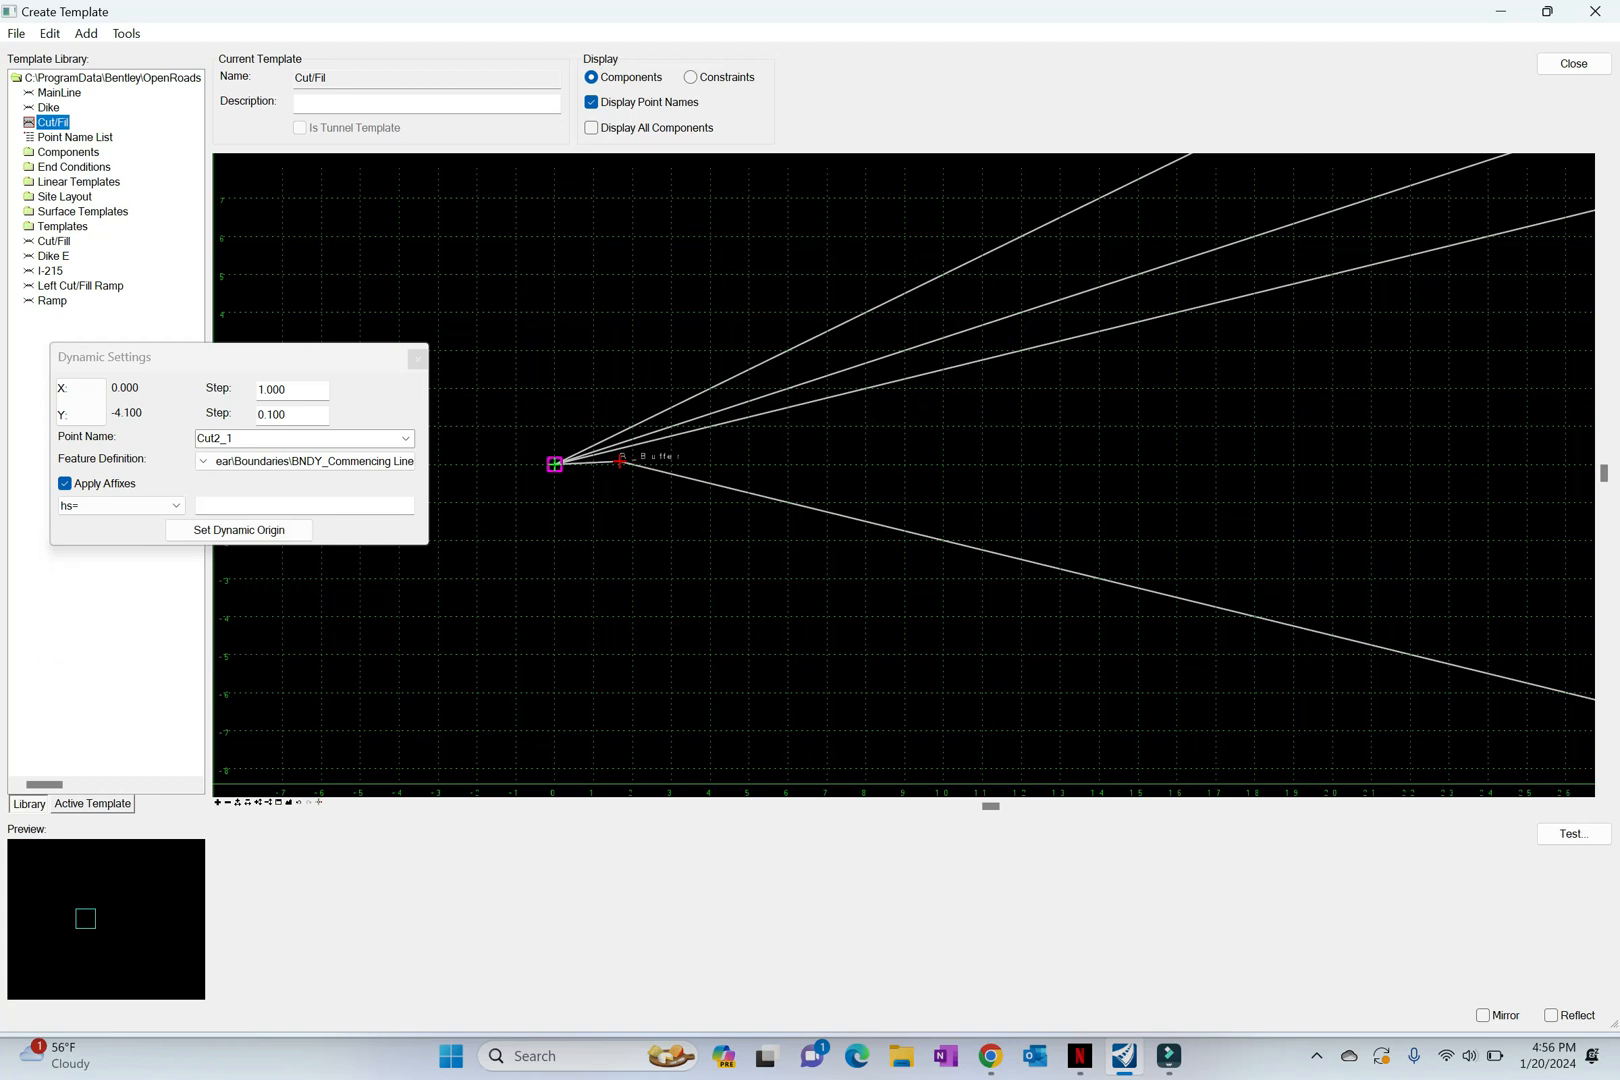
Step: Start another end condition component in the Cut/Fil template with its first vertex at the Buffer point
right_click(624, 539)
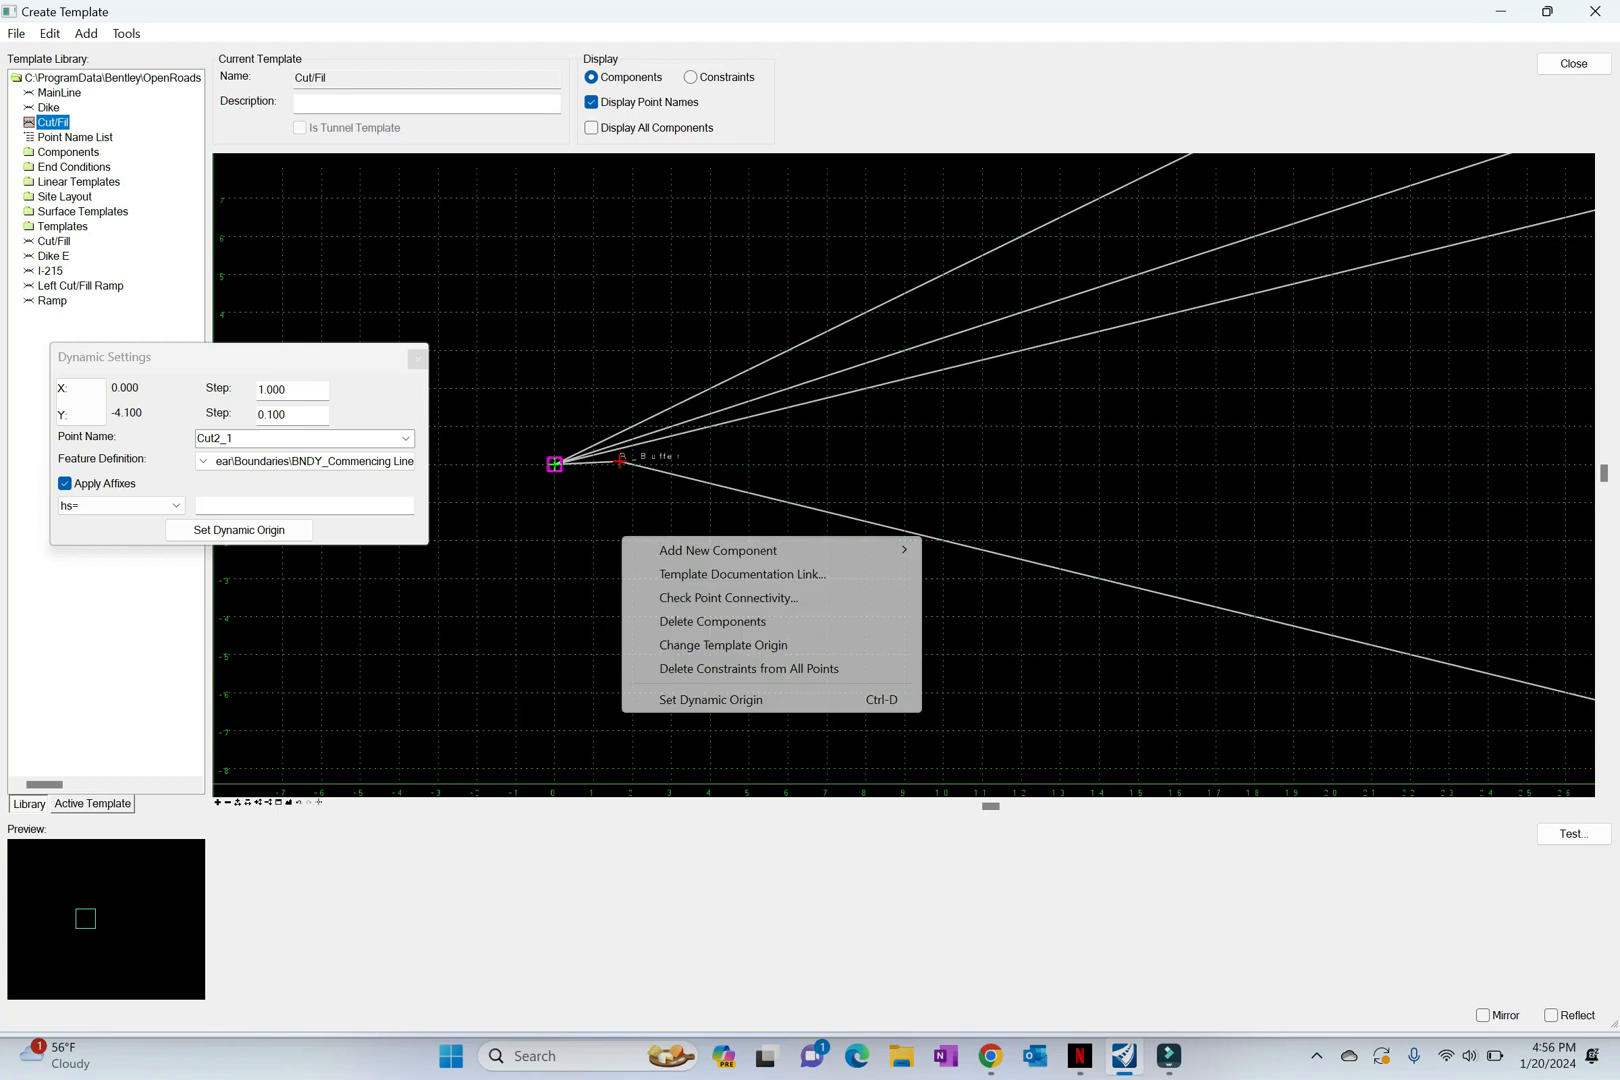
mouse_move(760, 550)
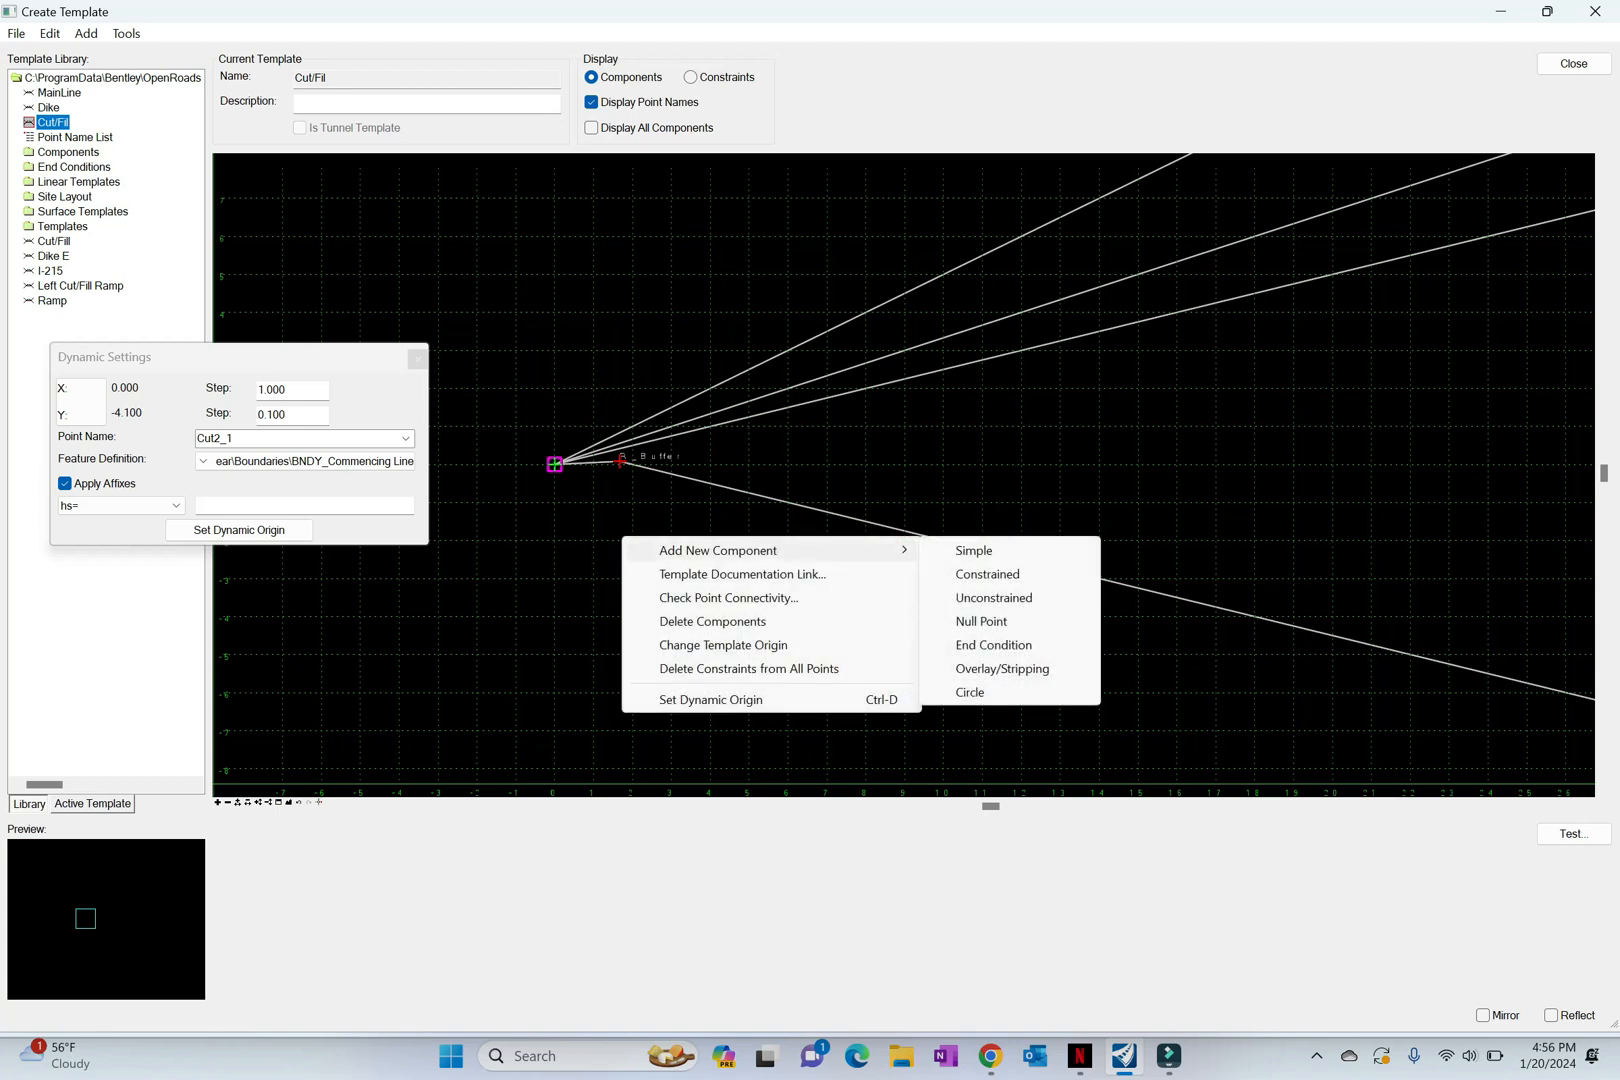
left_click(982, 645)
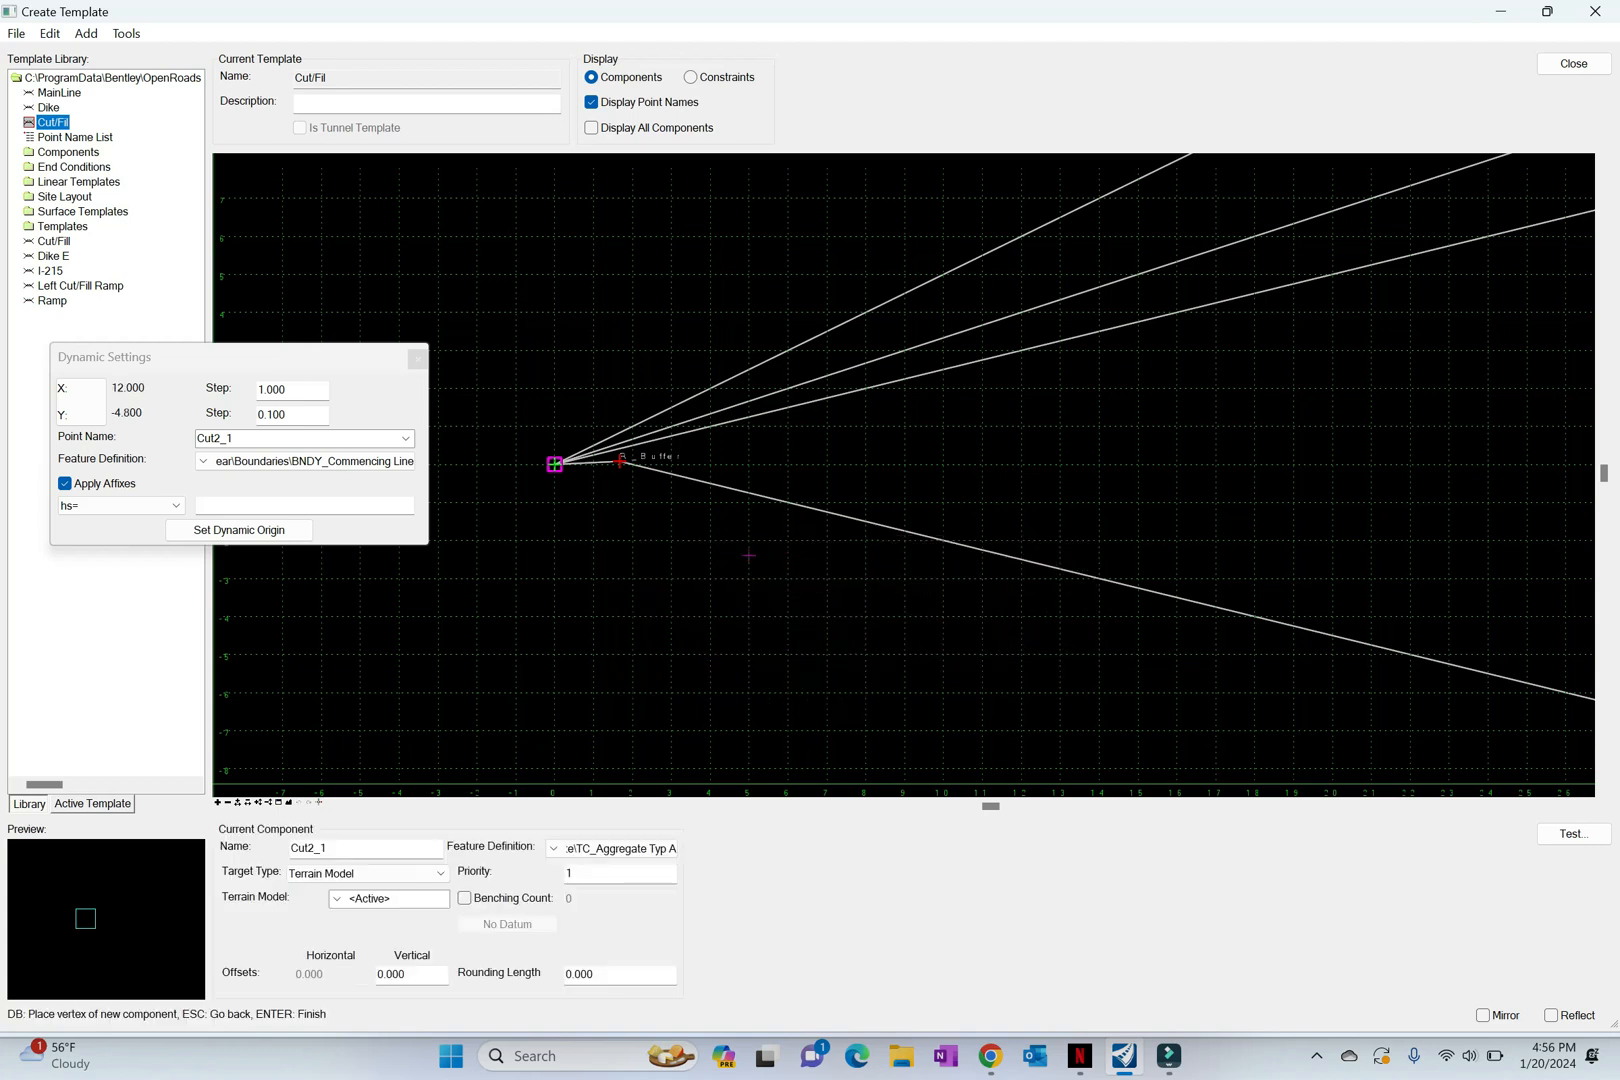
left_click(620, 461)
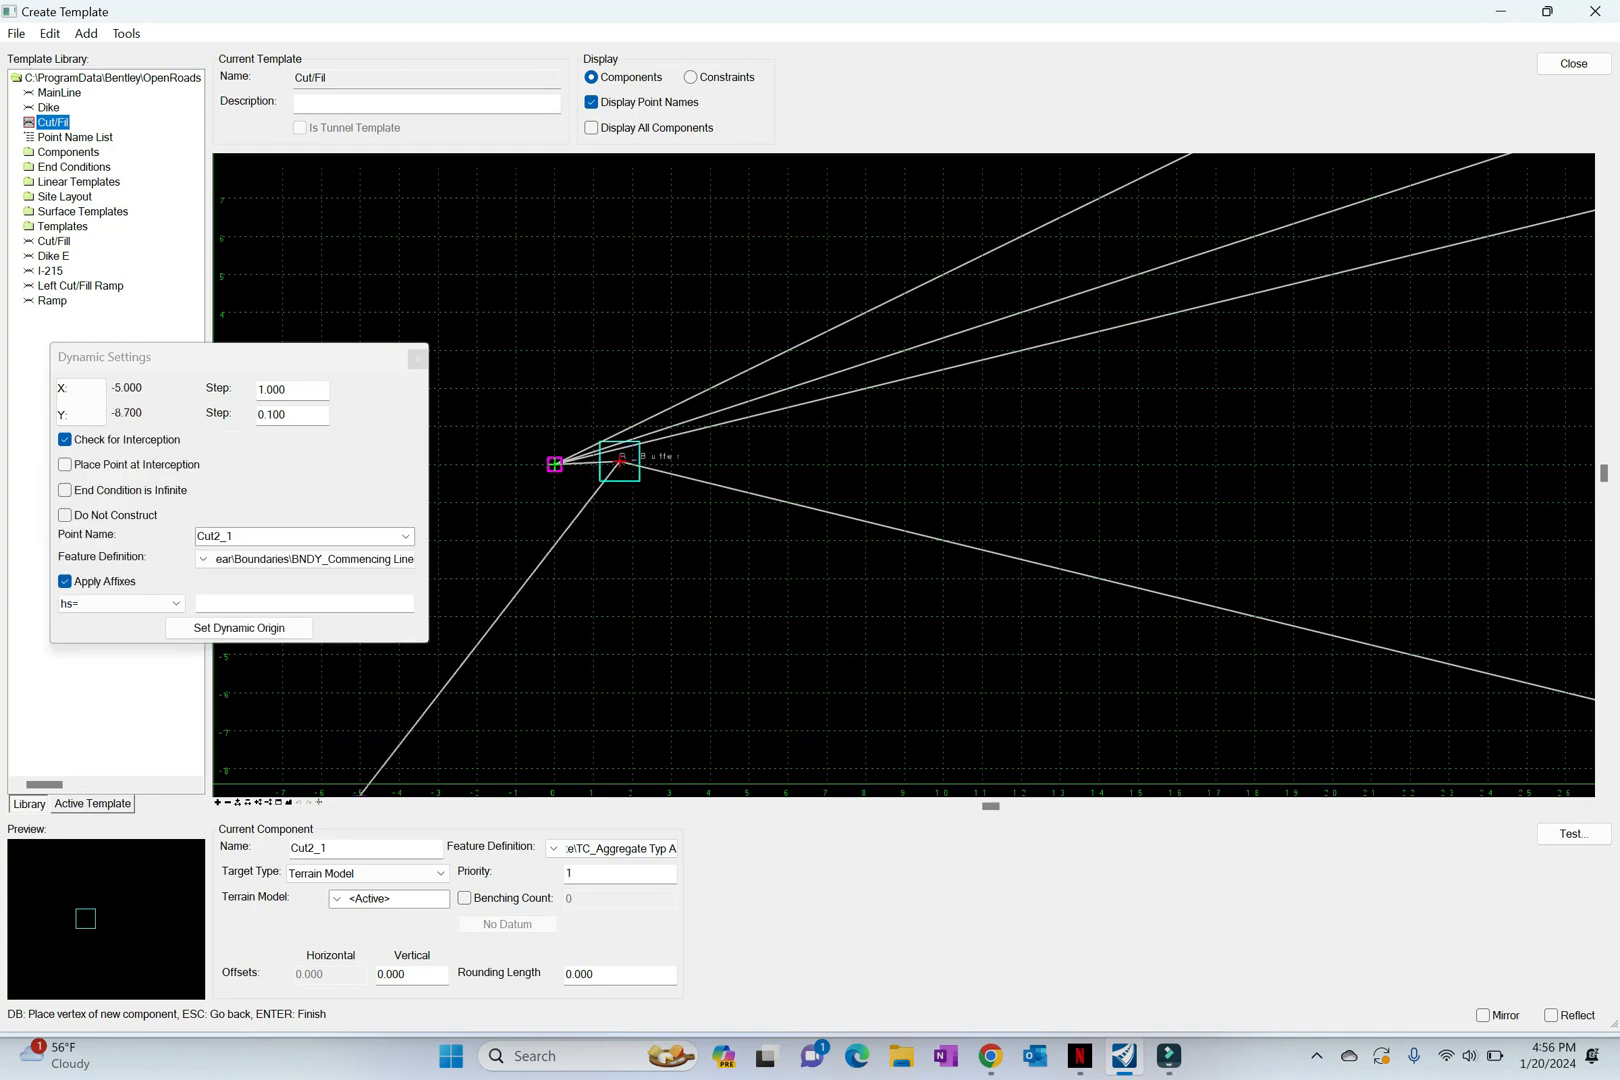
Step: Name both the component and its point Fill3_1 and set the component's priority to 4
double_click(310, 848)
type("Fill3_1")
key("Tab")
type("4")
key("shift+Tab")
double_click(216, 537)
key("ctrl+v")
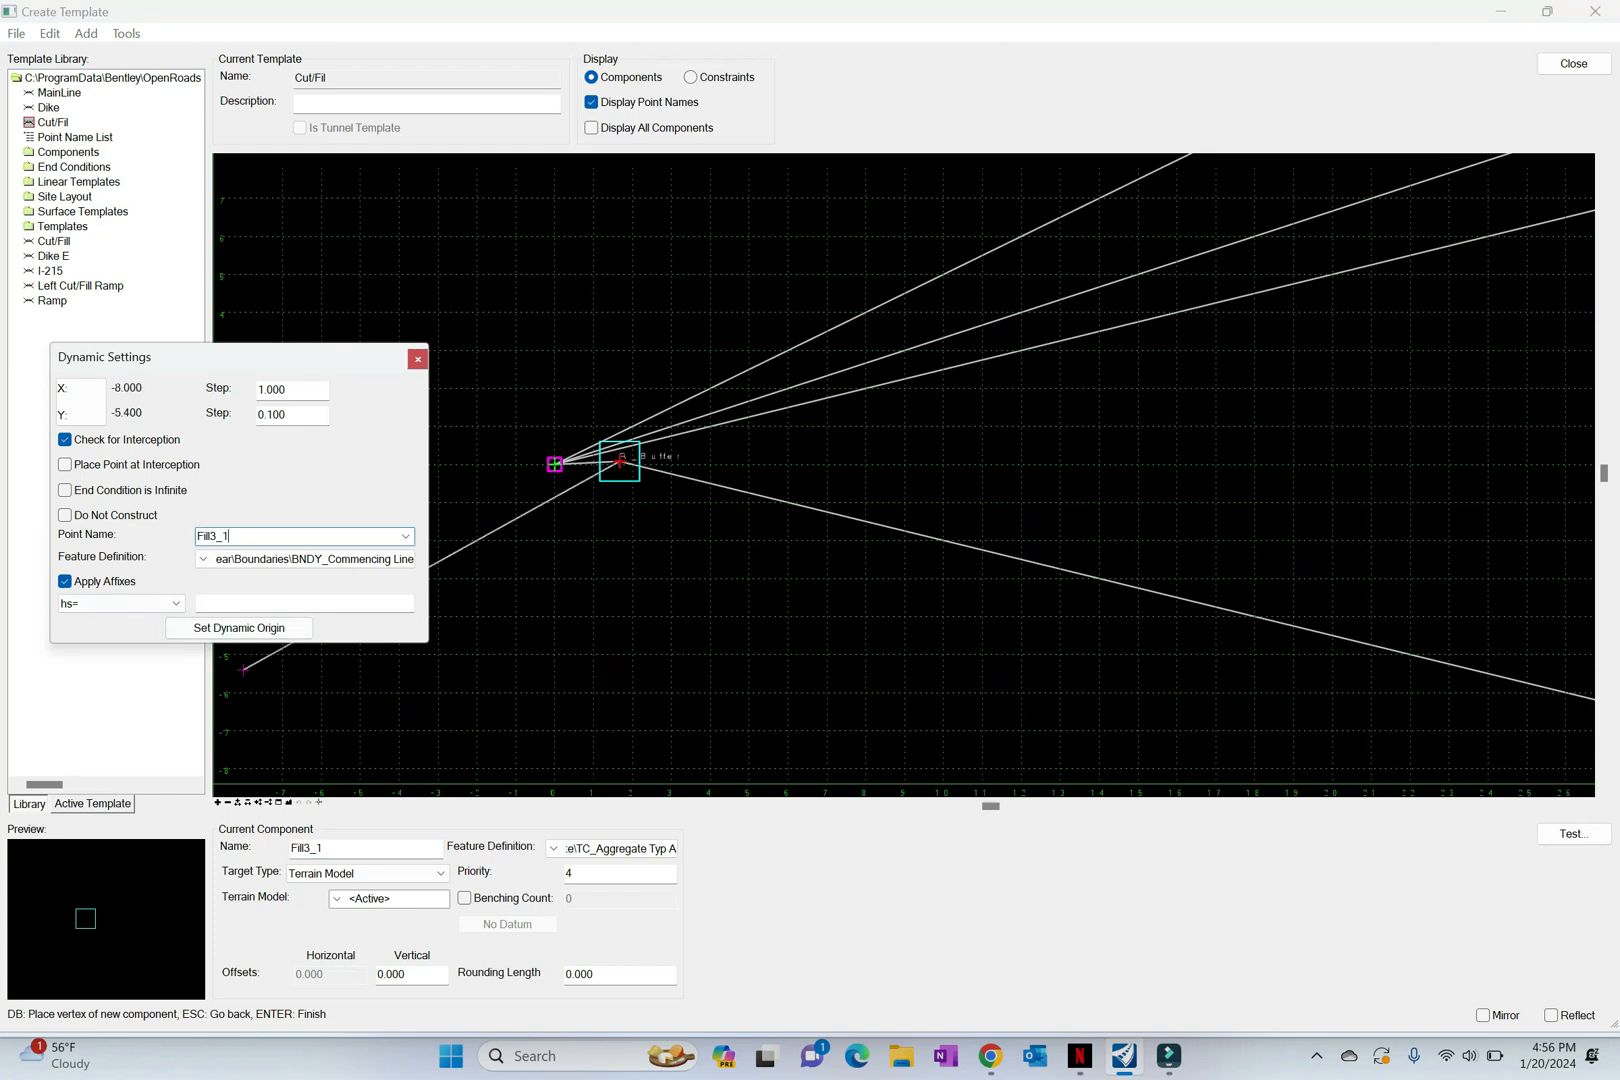
Step: Place the Fill3_1 point by horizontal distance and slope with hs=28.33,-1/3 and finish the component
left_click(250, 604)
type("28.")
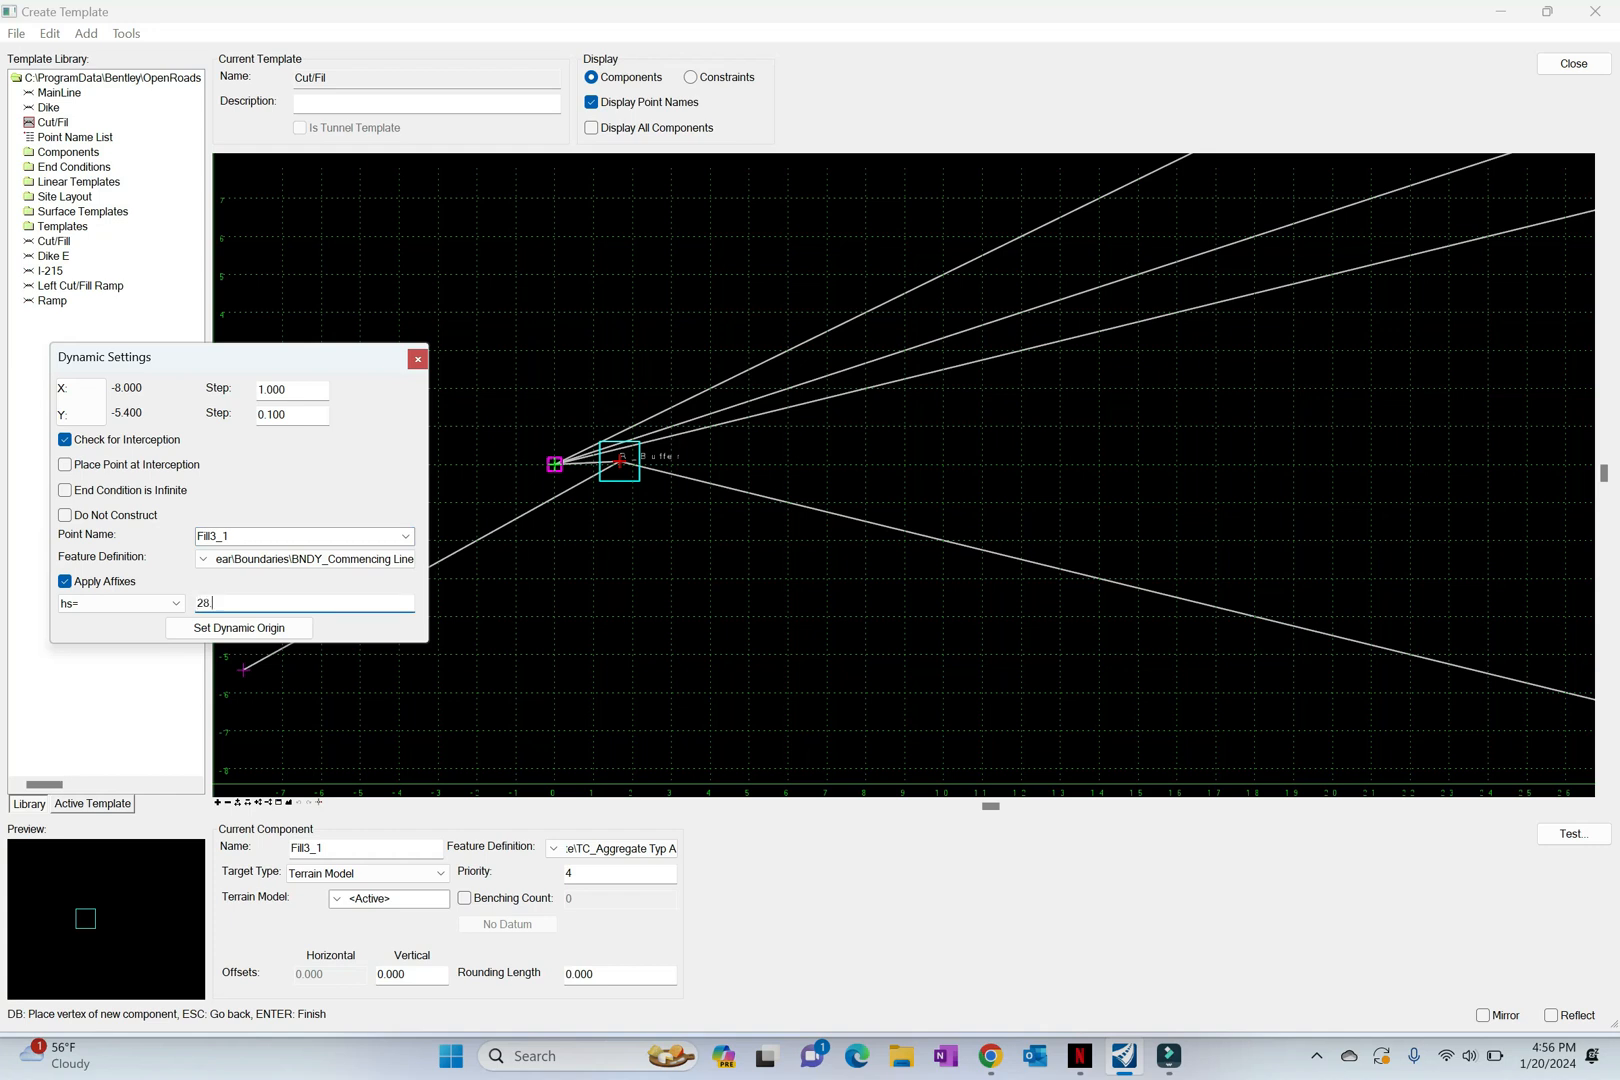
type("33,-1/3")
key("Return")
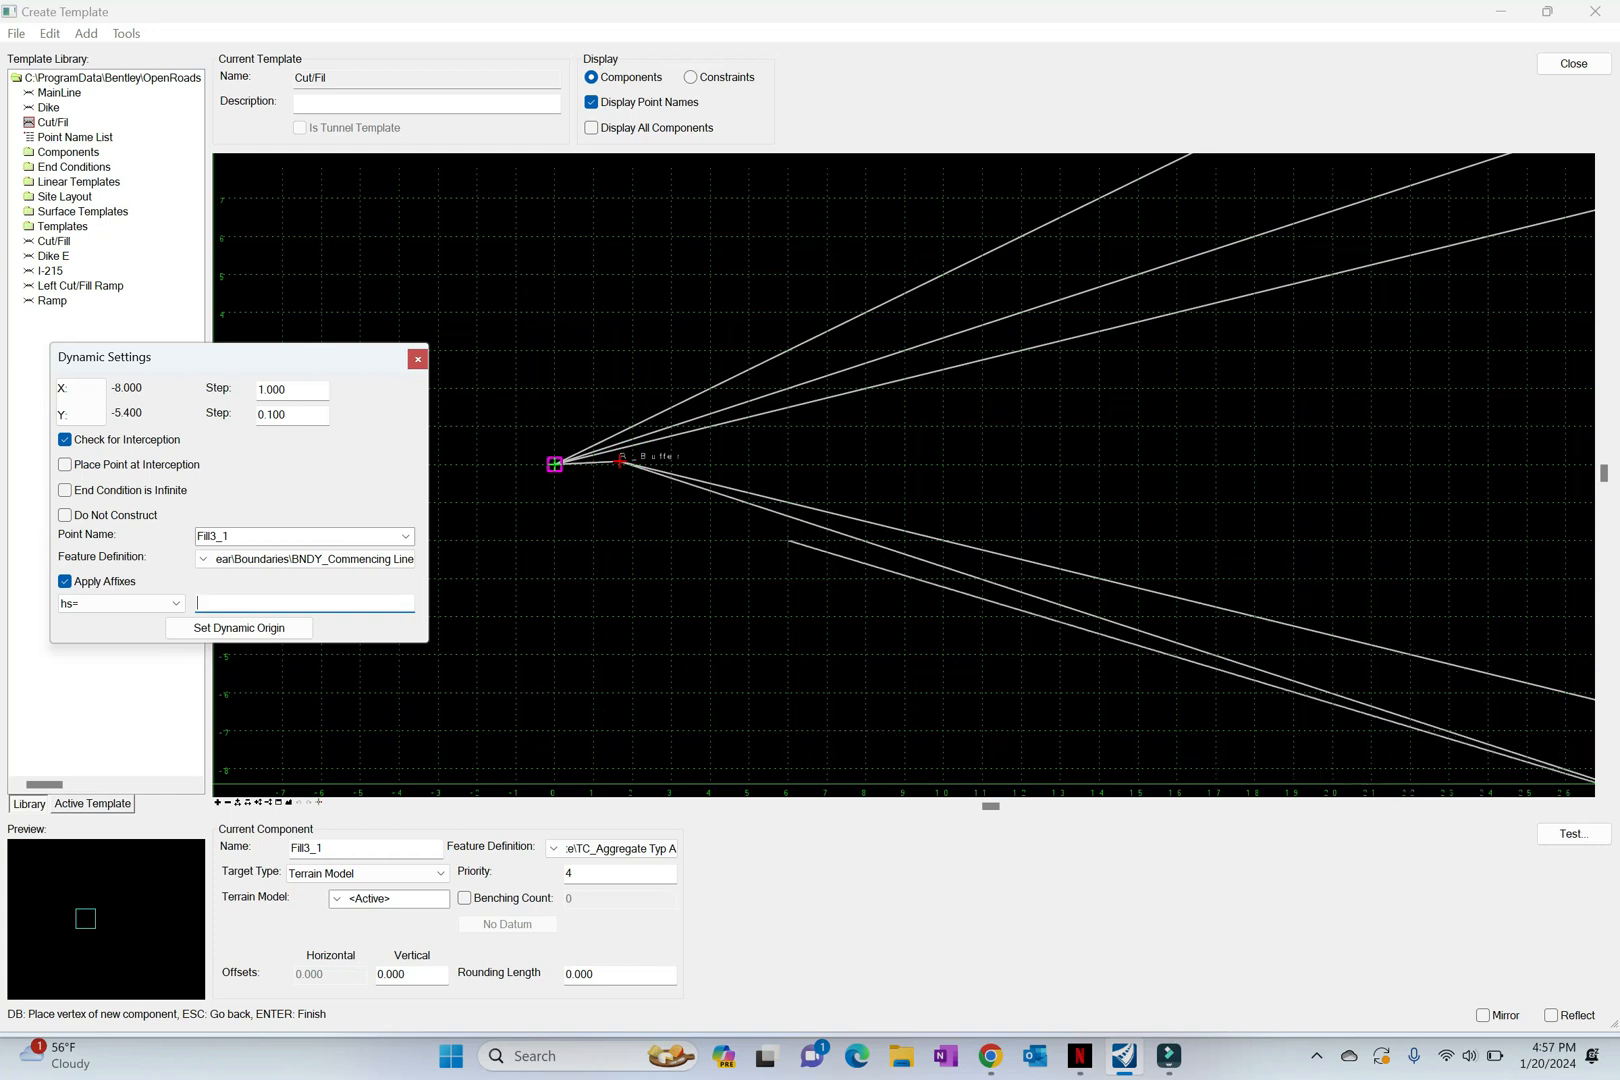
right_click(750, 551)
key("Return")
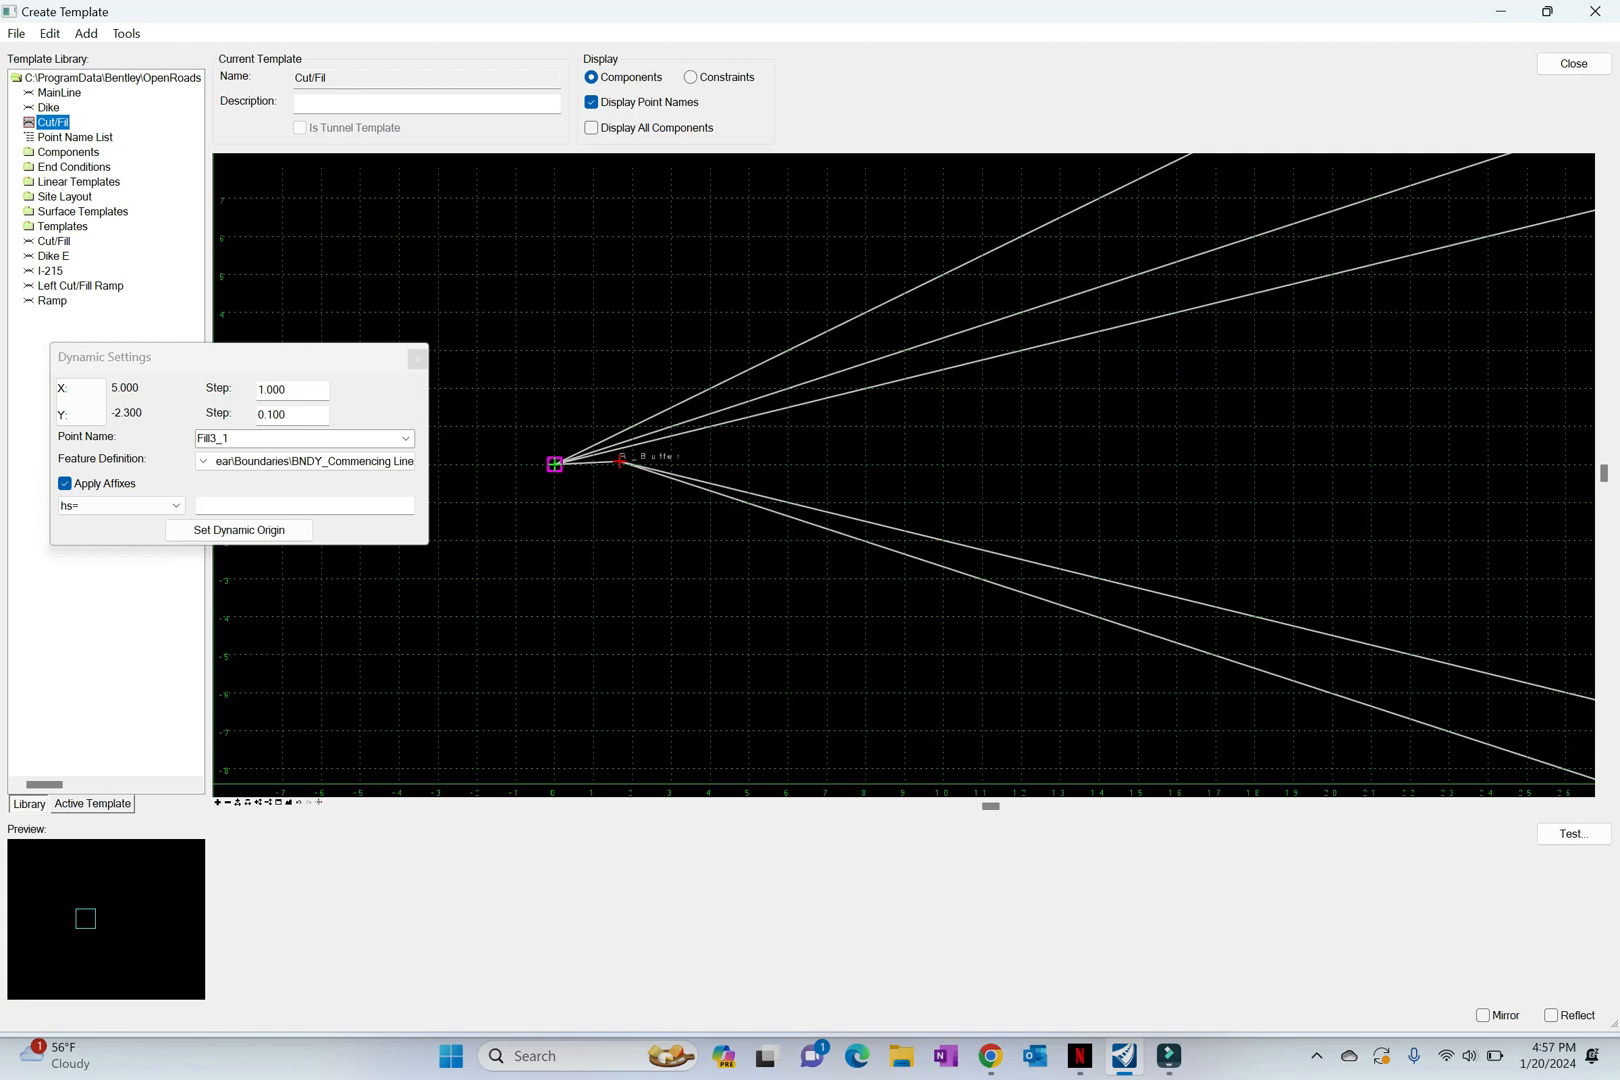
Step: Start another end condition component with priority 6, naming both the component and its point Fill2_1
right_click(573, 507)
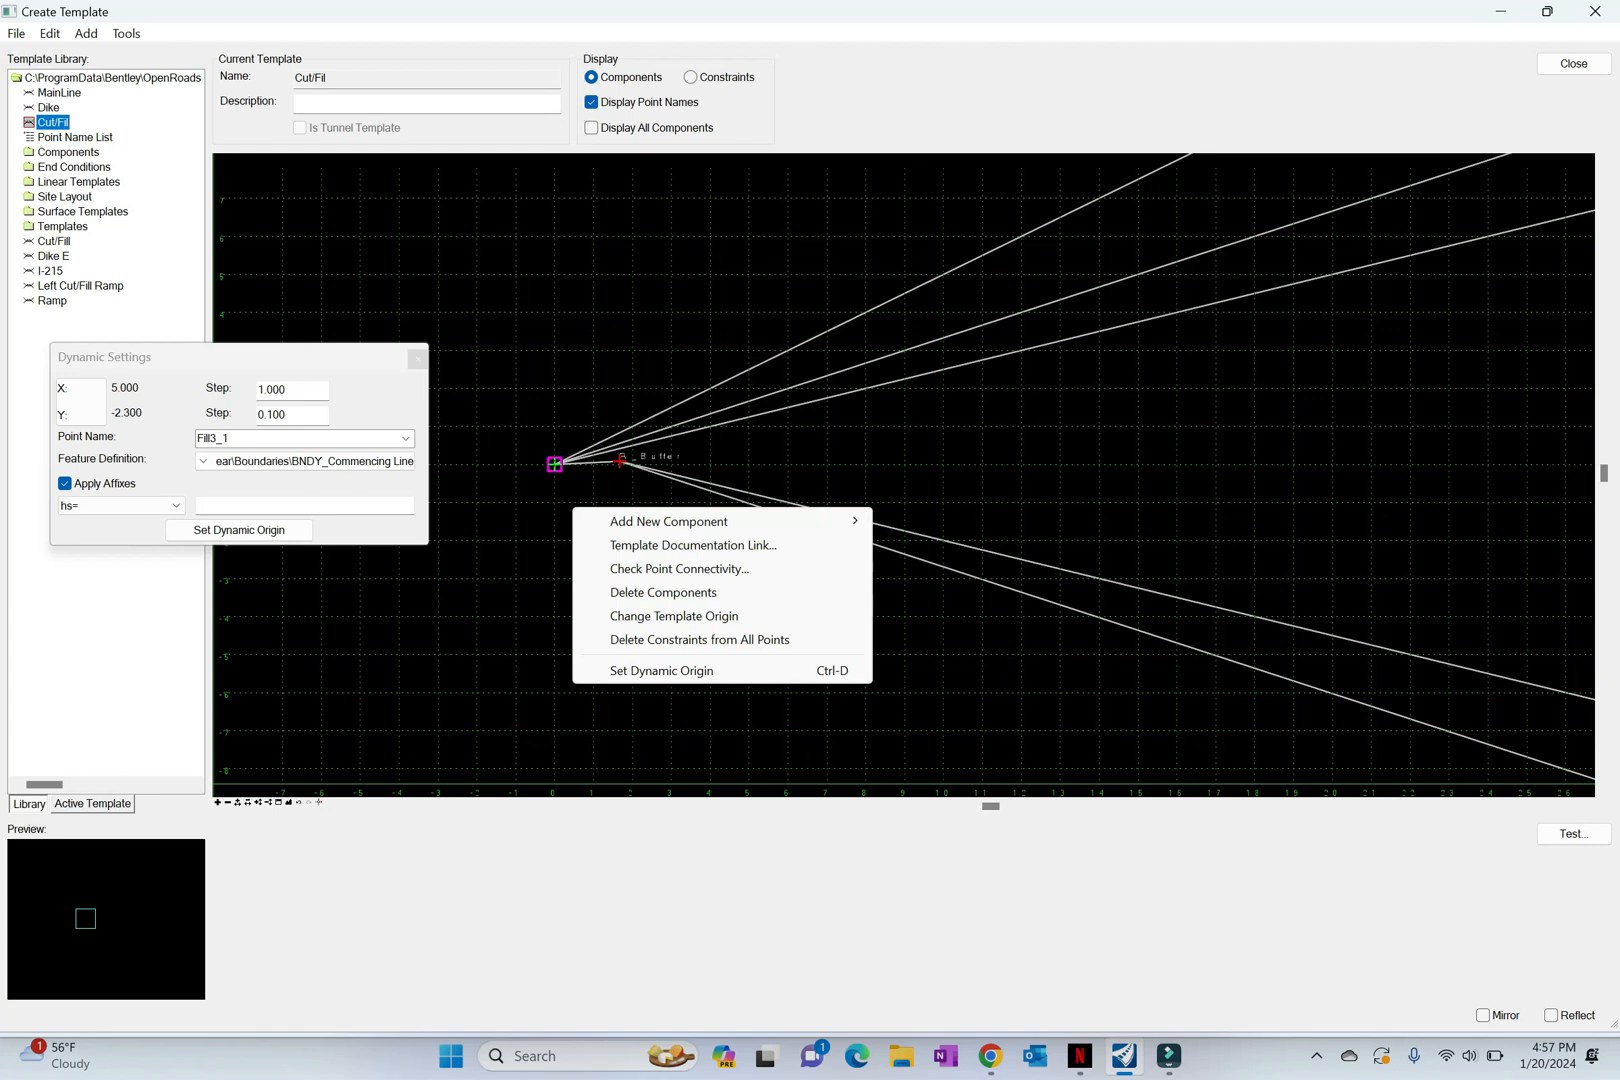
mouse_move(640, 521)
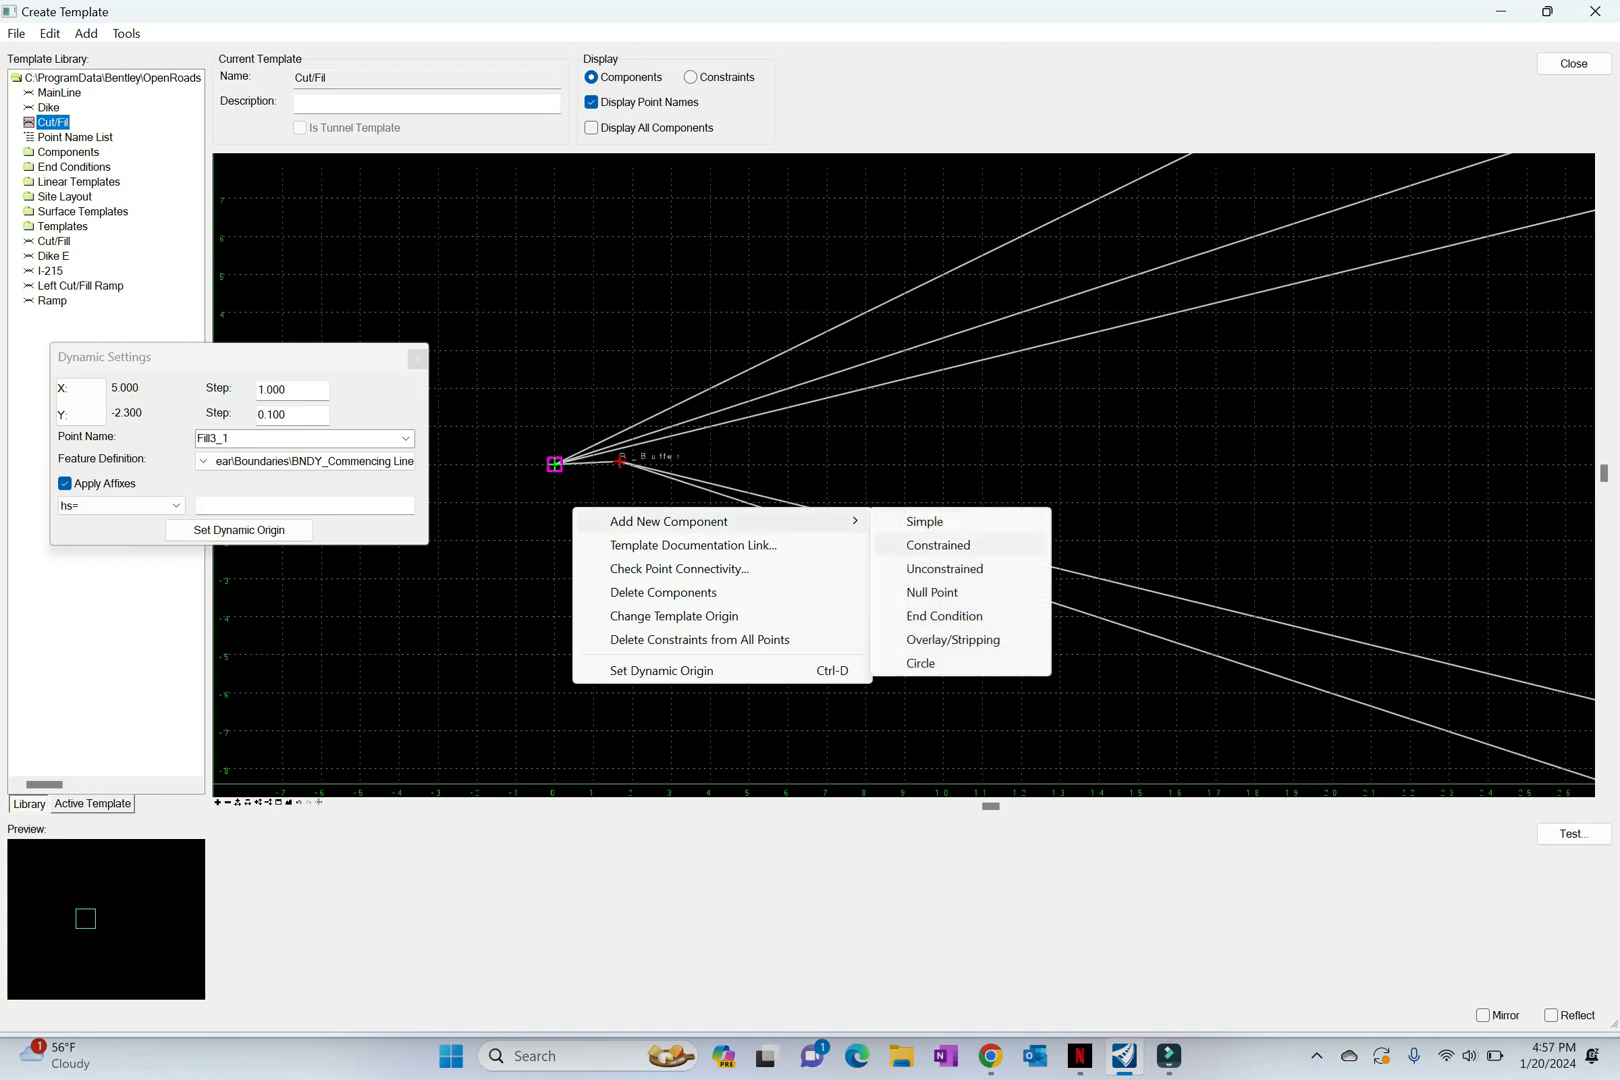
left_click(930, 616)
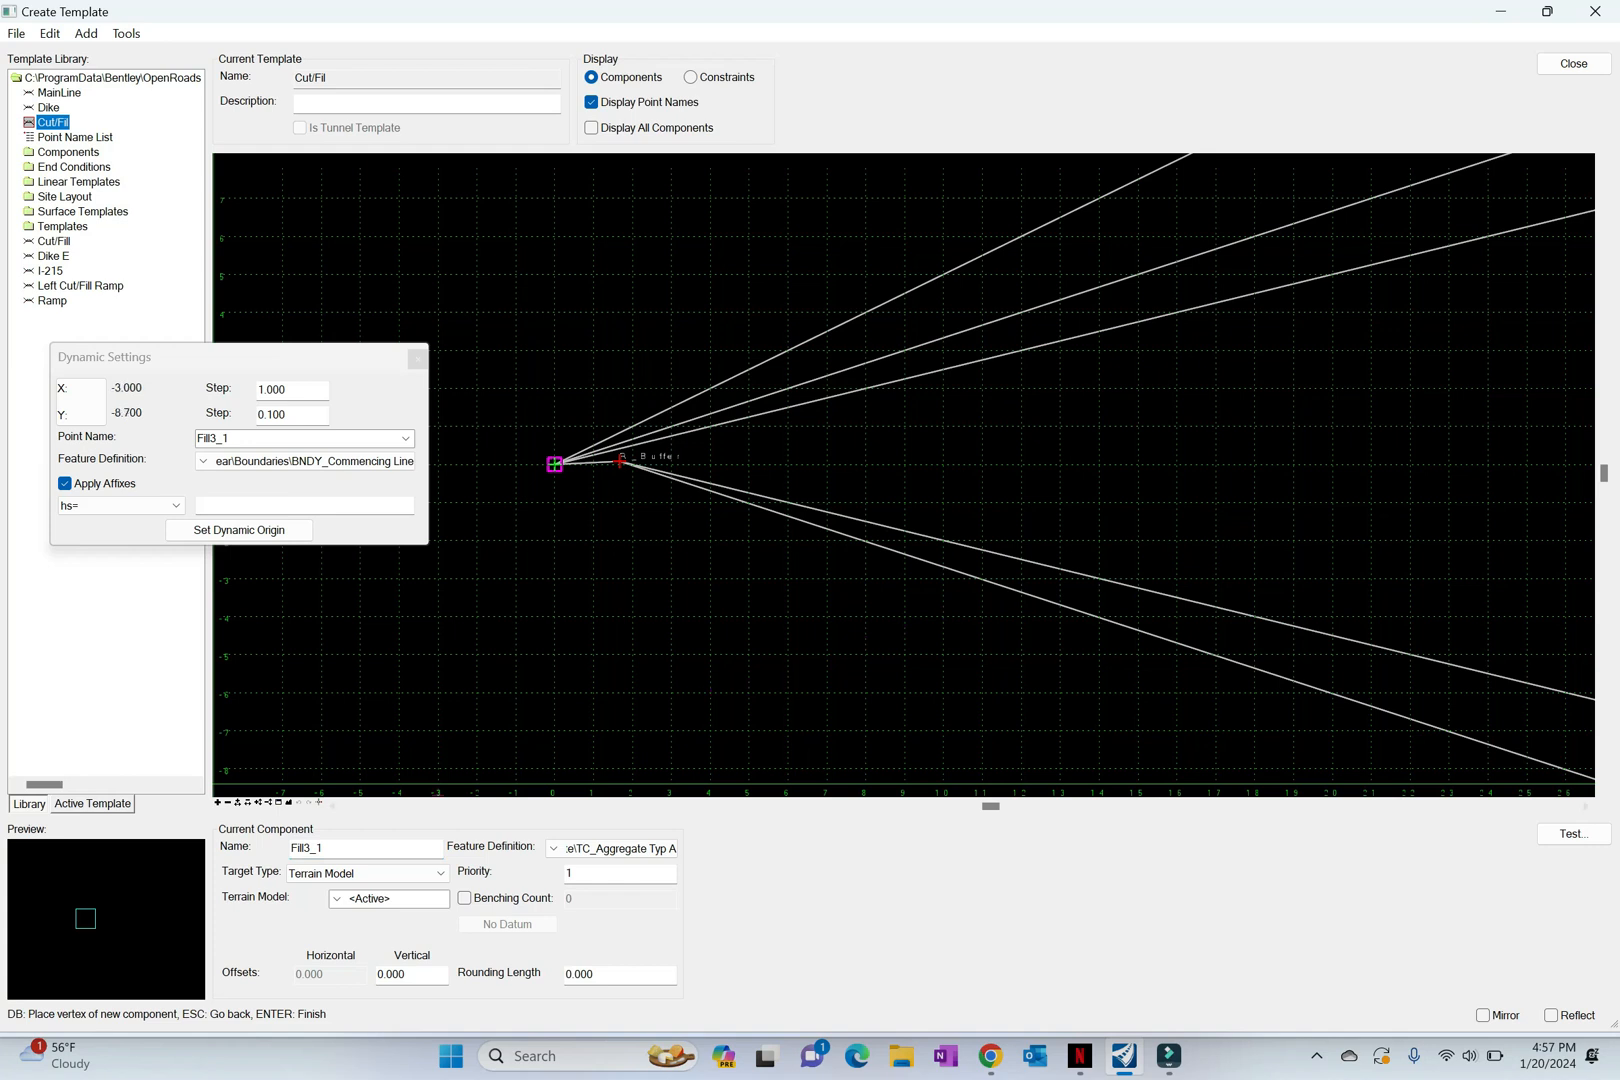
left_click(312, 848)
key("BackSpace")
type("2")
type("6")
double_click(306, 848)
left_click(213, 439)
key("ctrl+v")
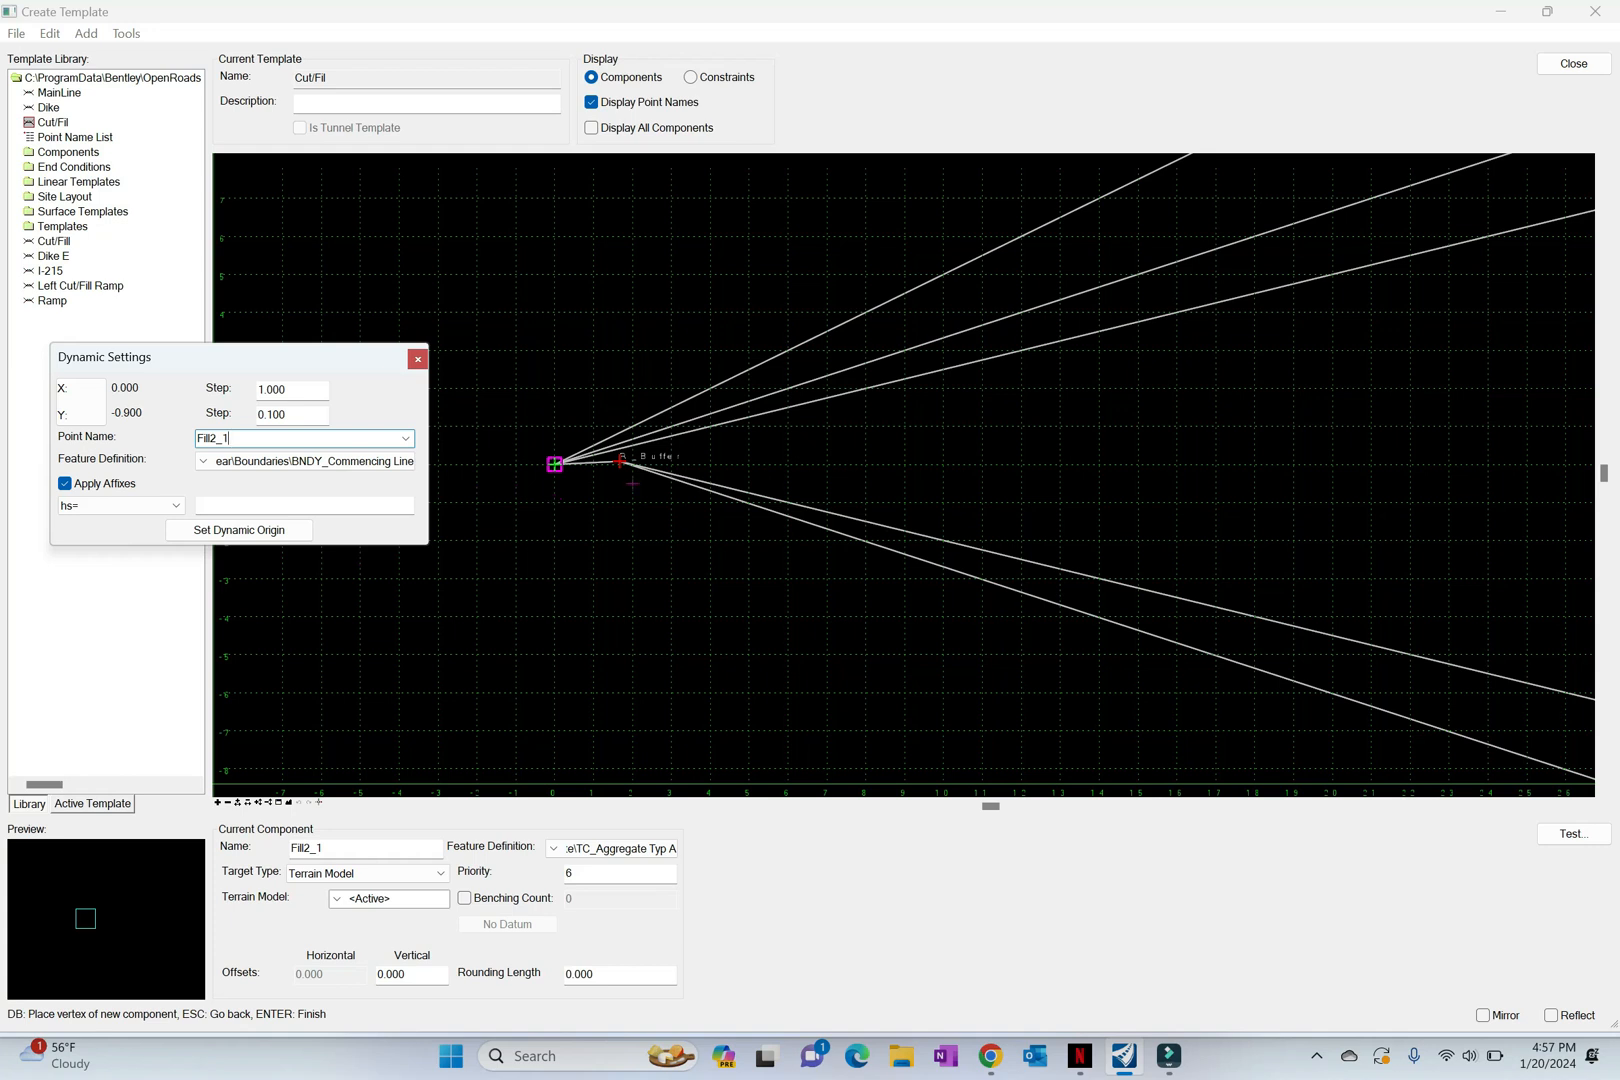
Step: Draw Fill2_1 from the Buffer point by horizontal distance and slope with hs=28.33,-1/2 and finish the component
left_click(620, 461)
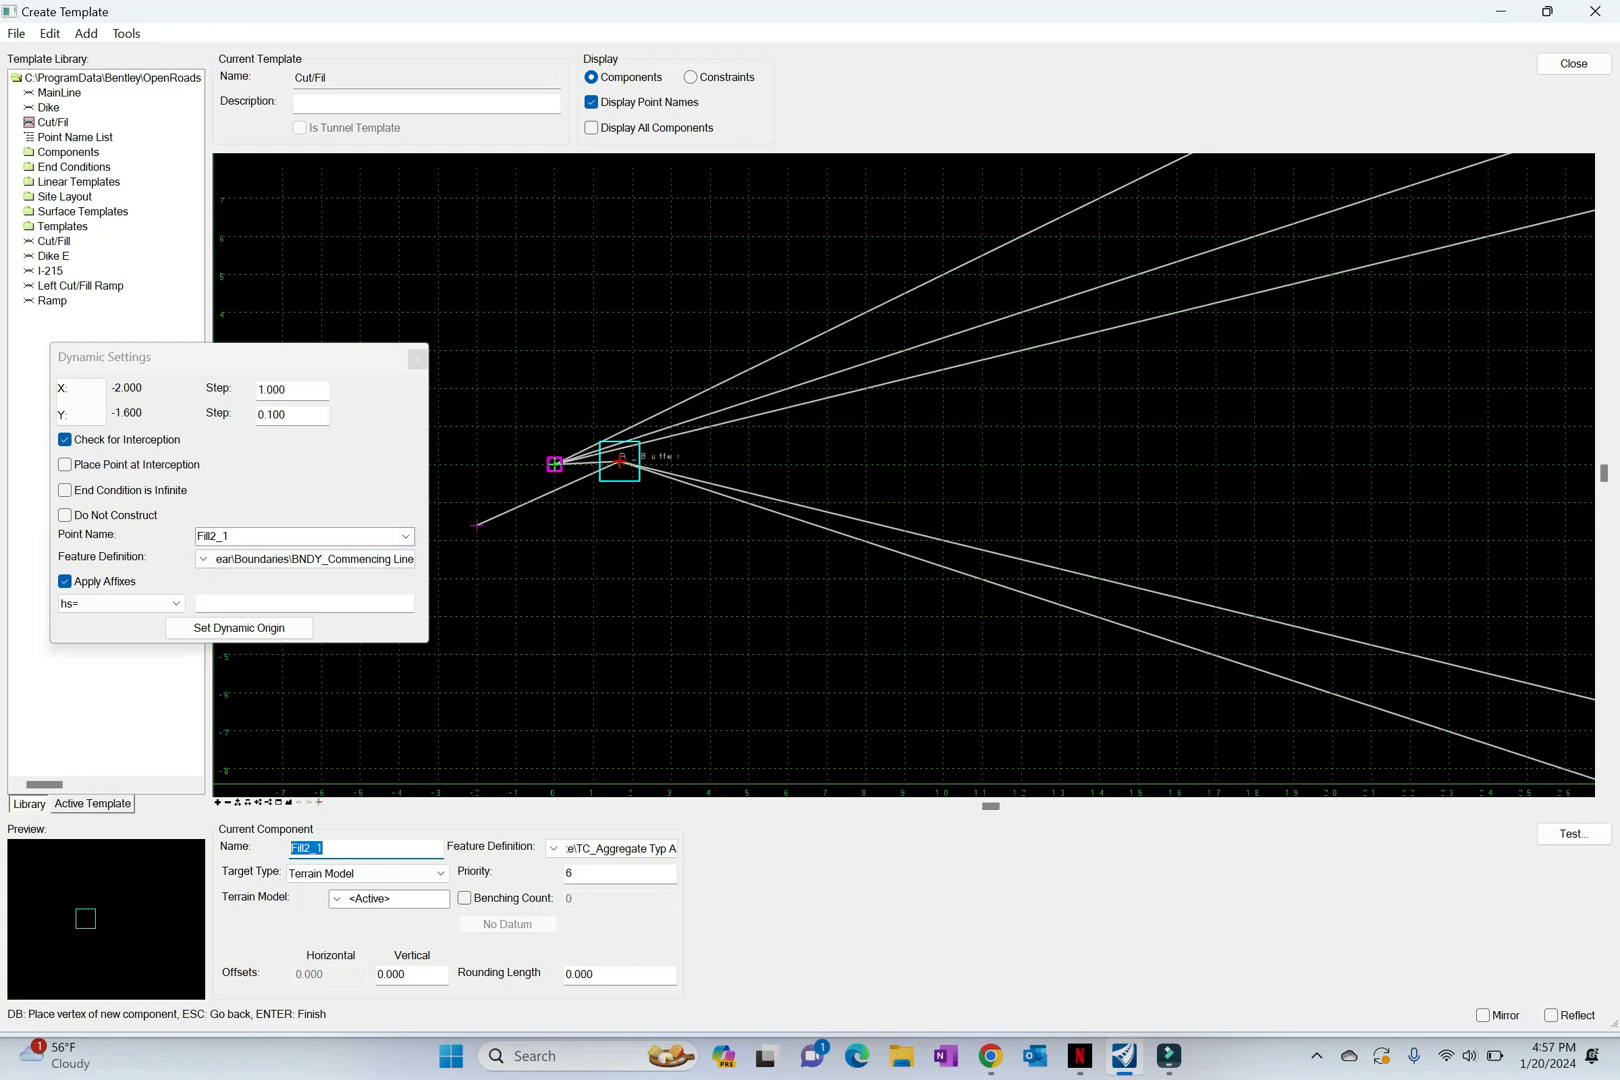
left_click(304, 603)
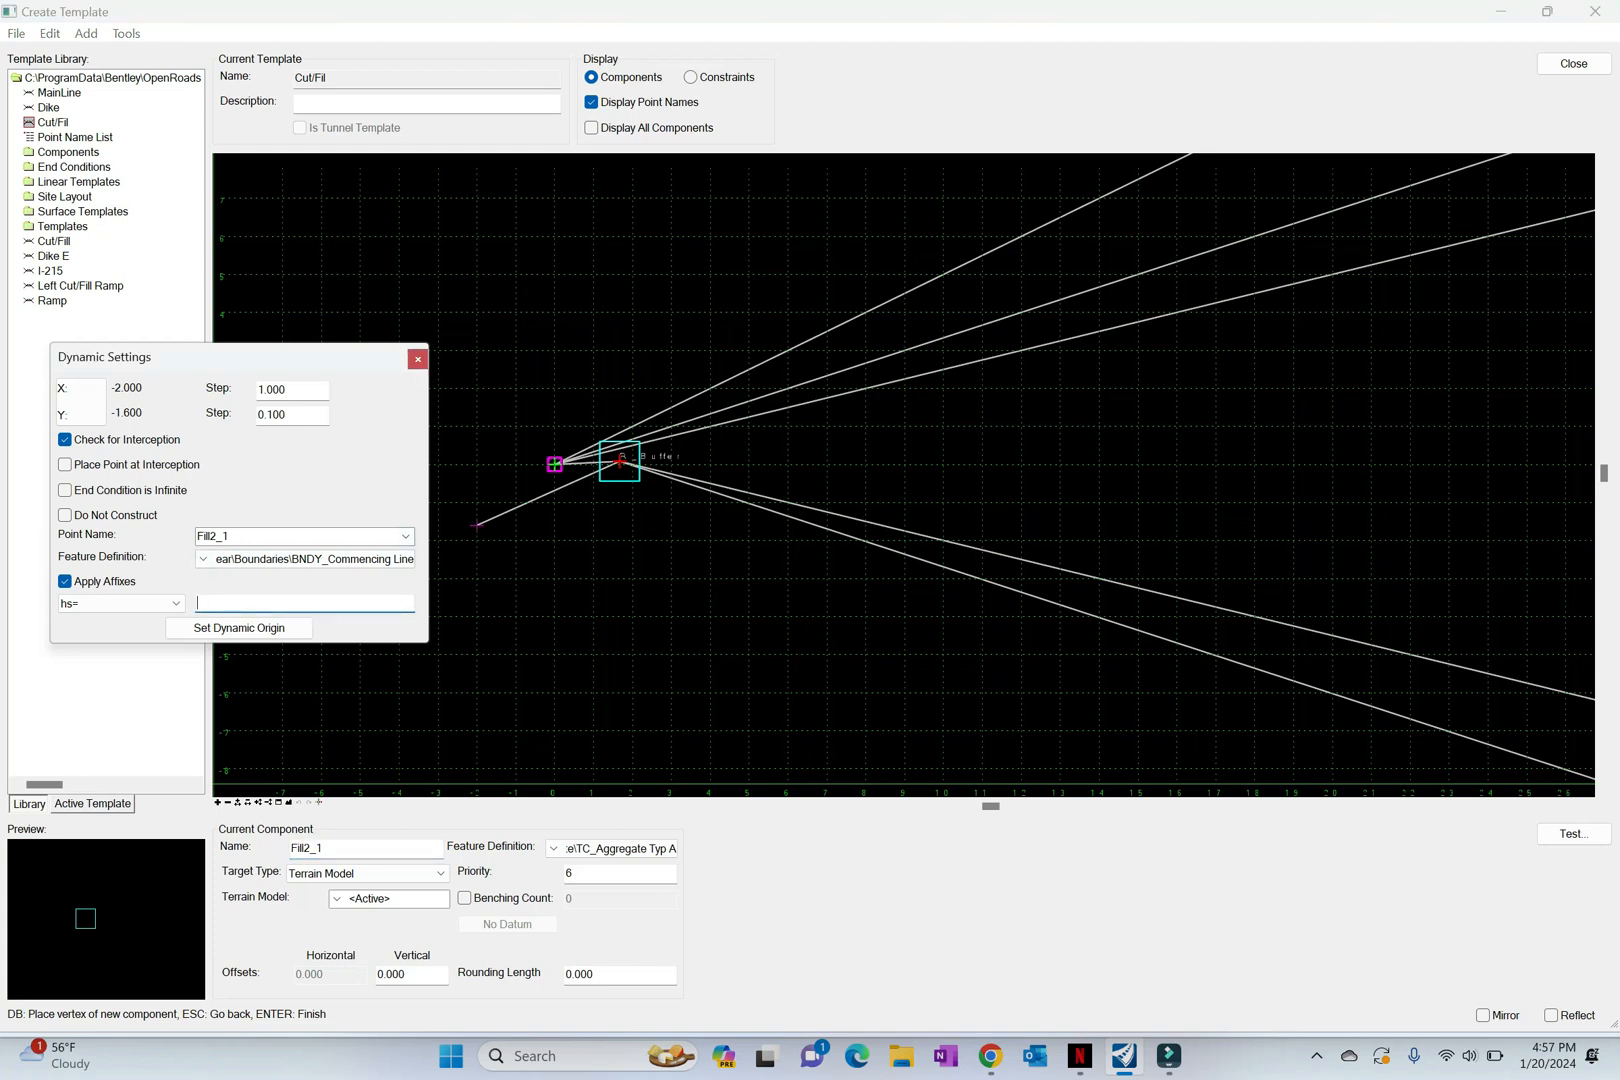
type("28.33,-1/2")
key("Return")
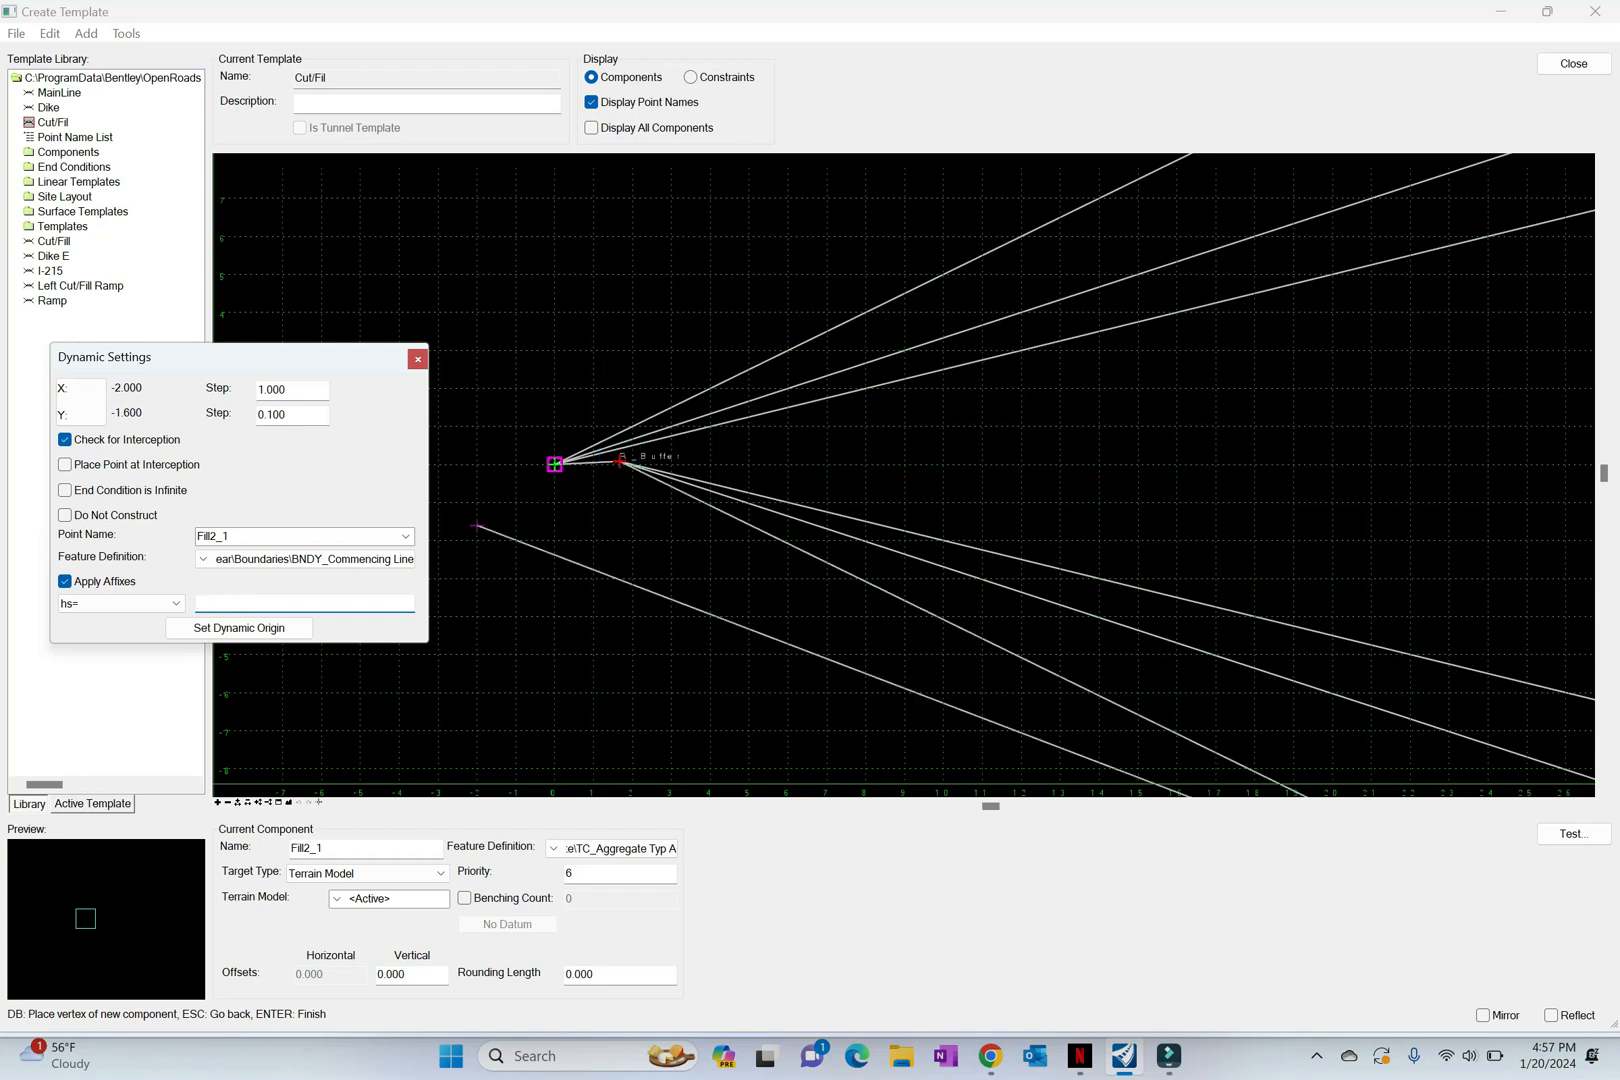
right_click(516, 530)
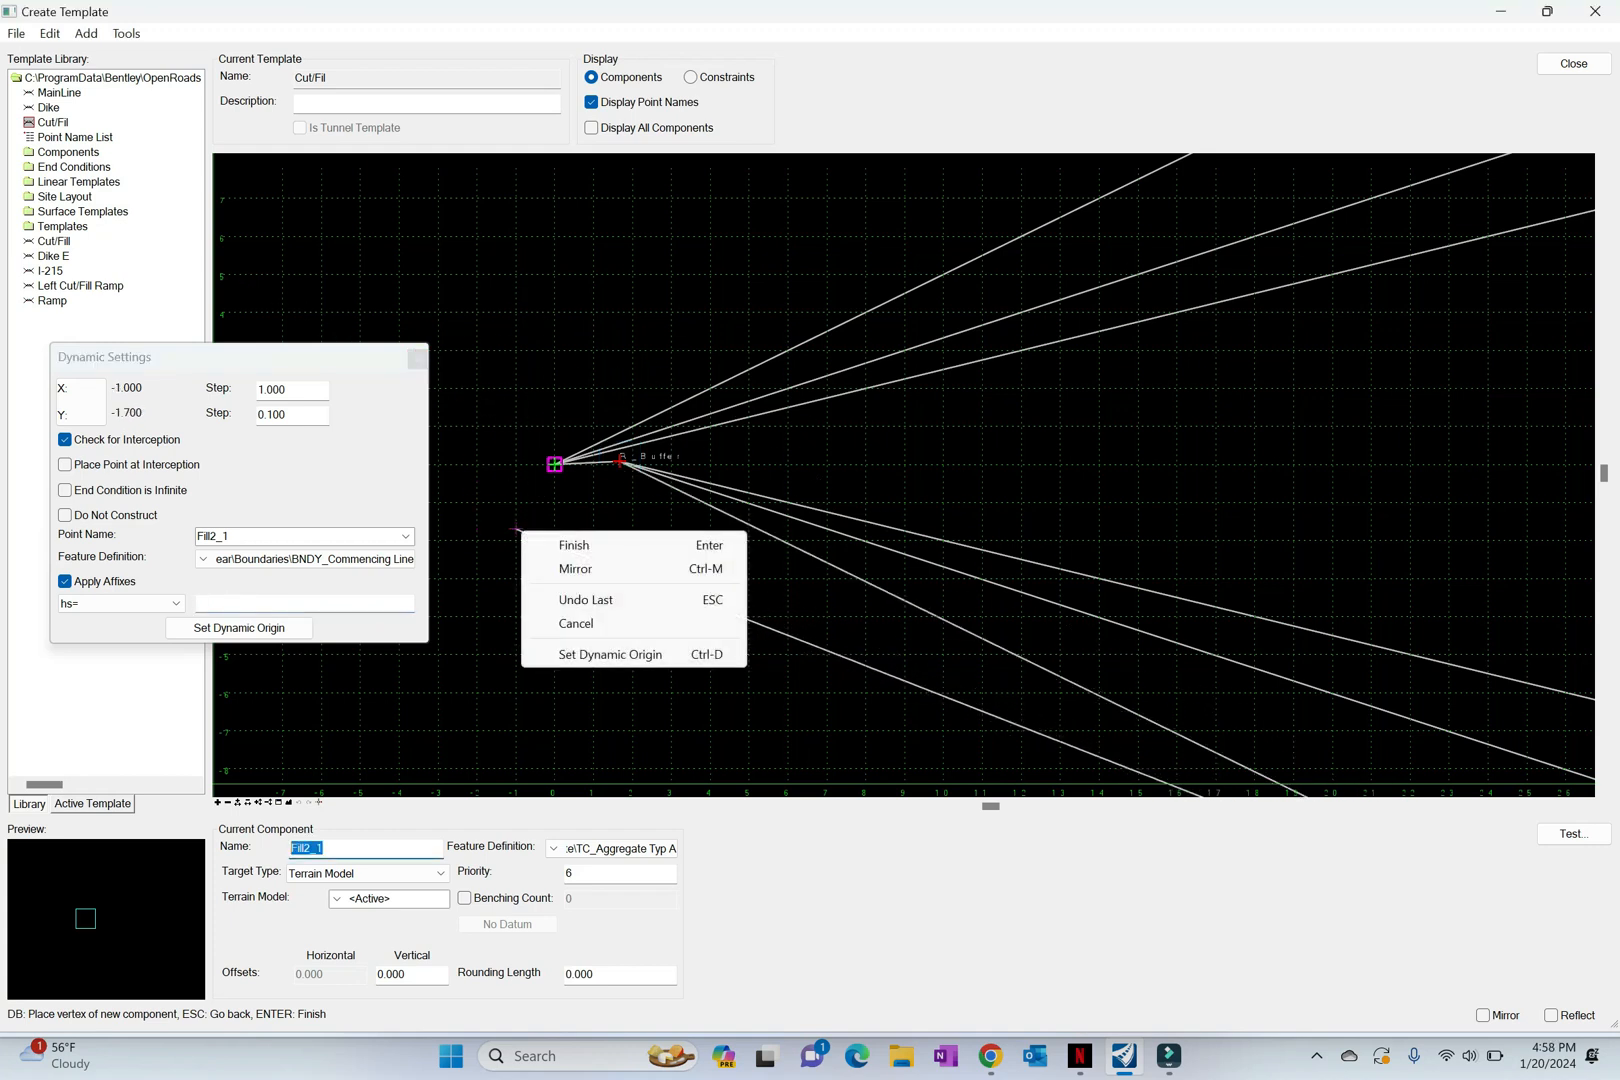
left_click(573, 545)
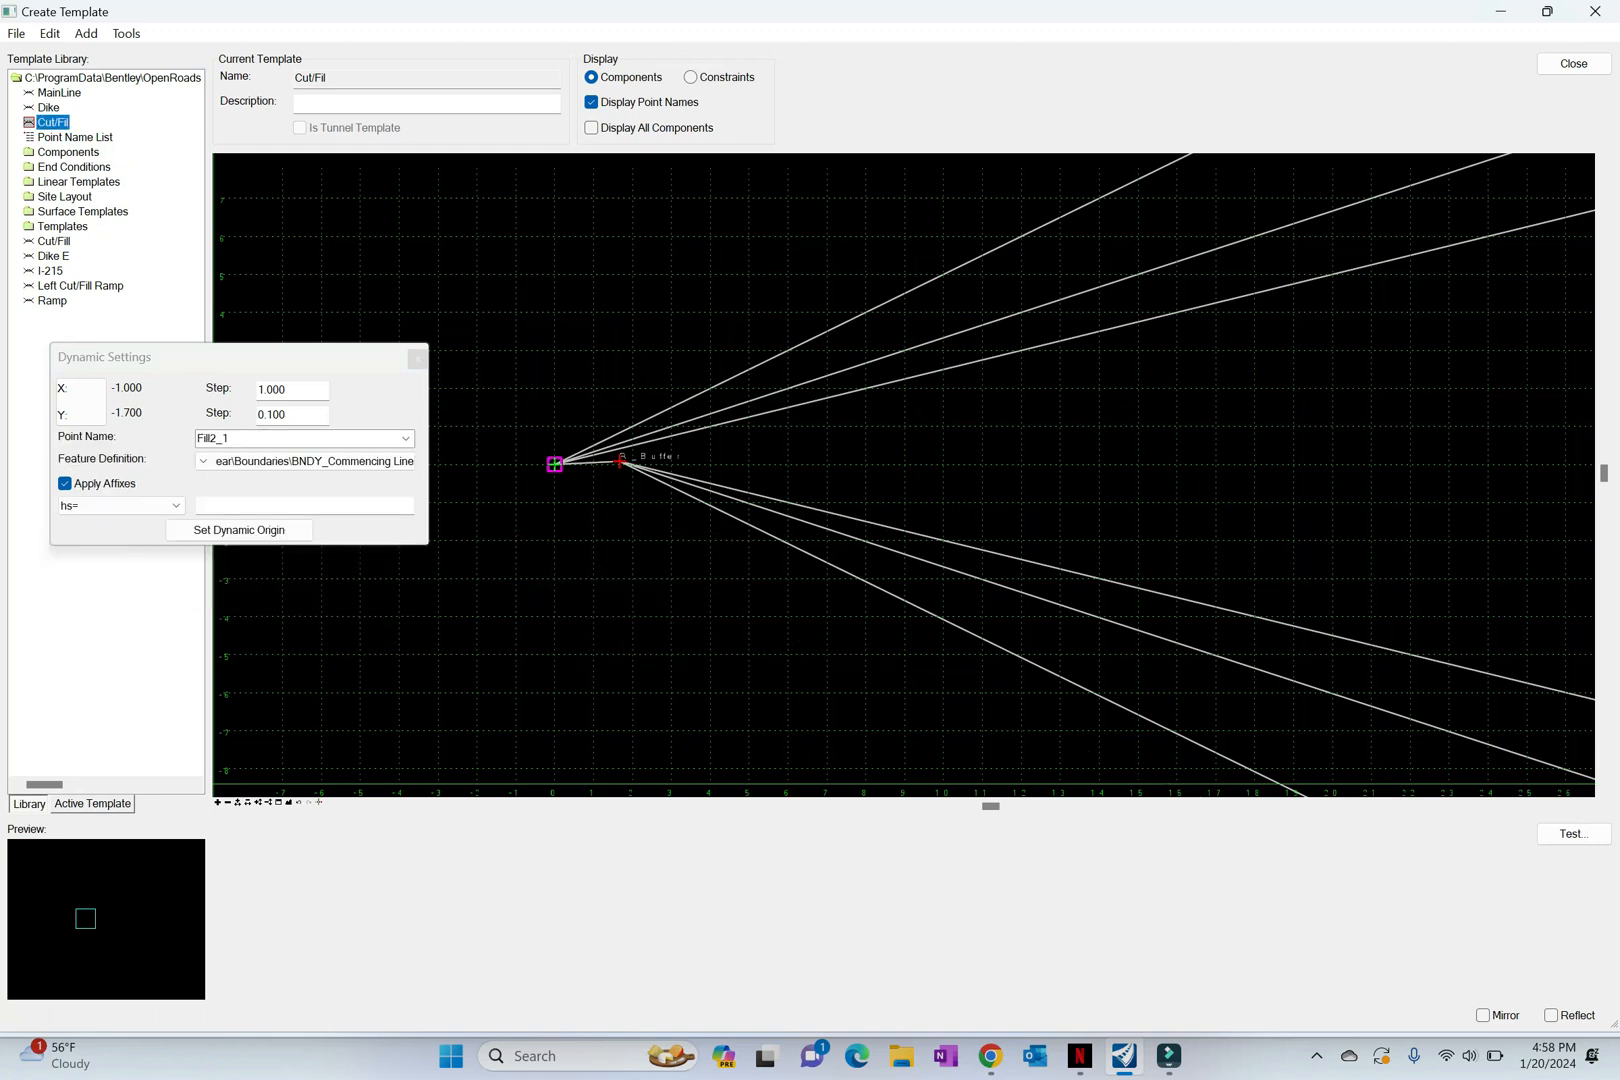
Step: Close the Dynamic Settings and make the MainLine template active
left_click(289, 803)
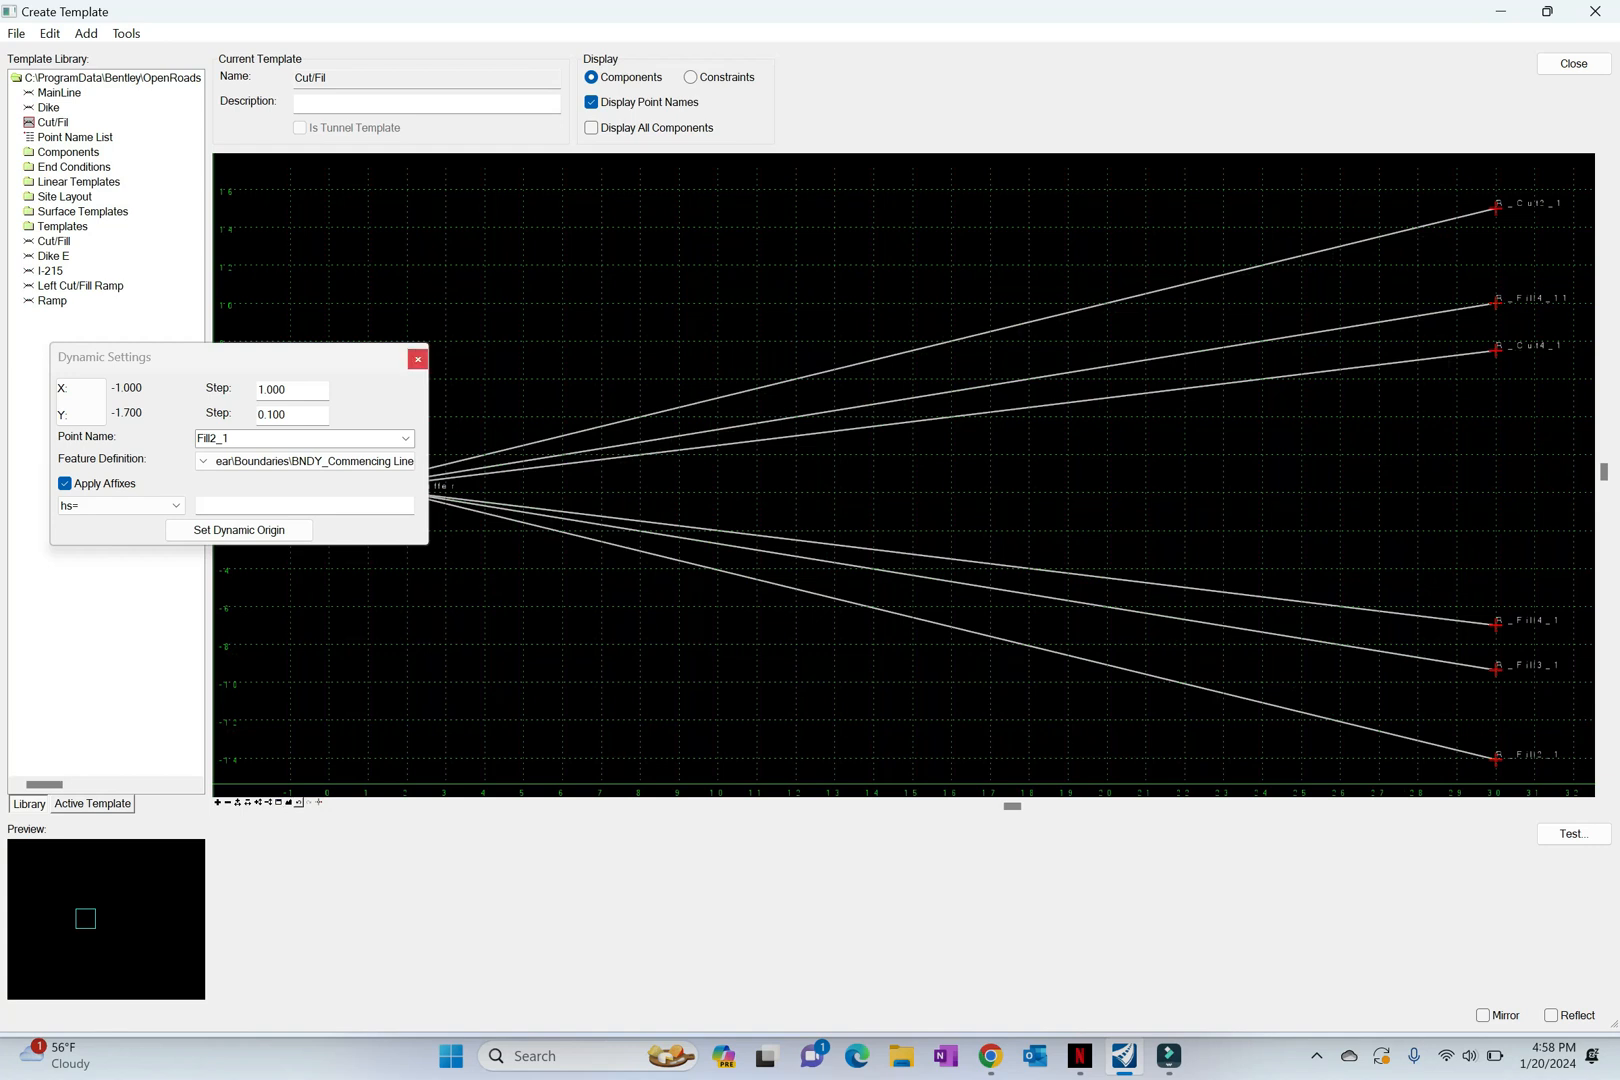
left_click(417, 359)
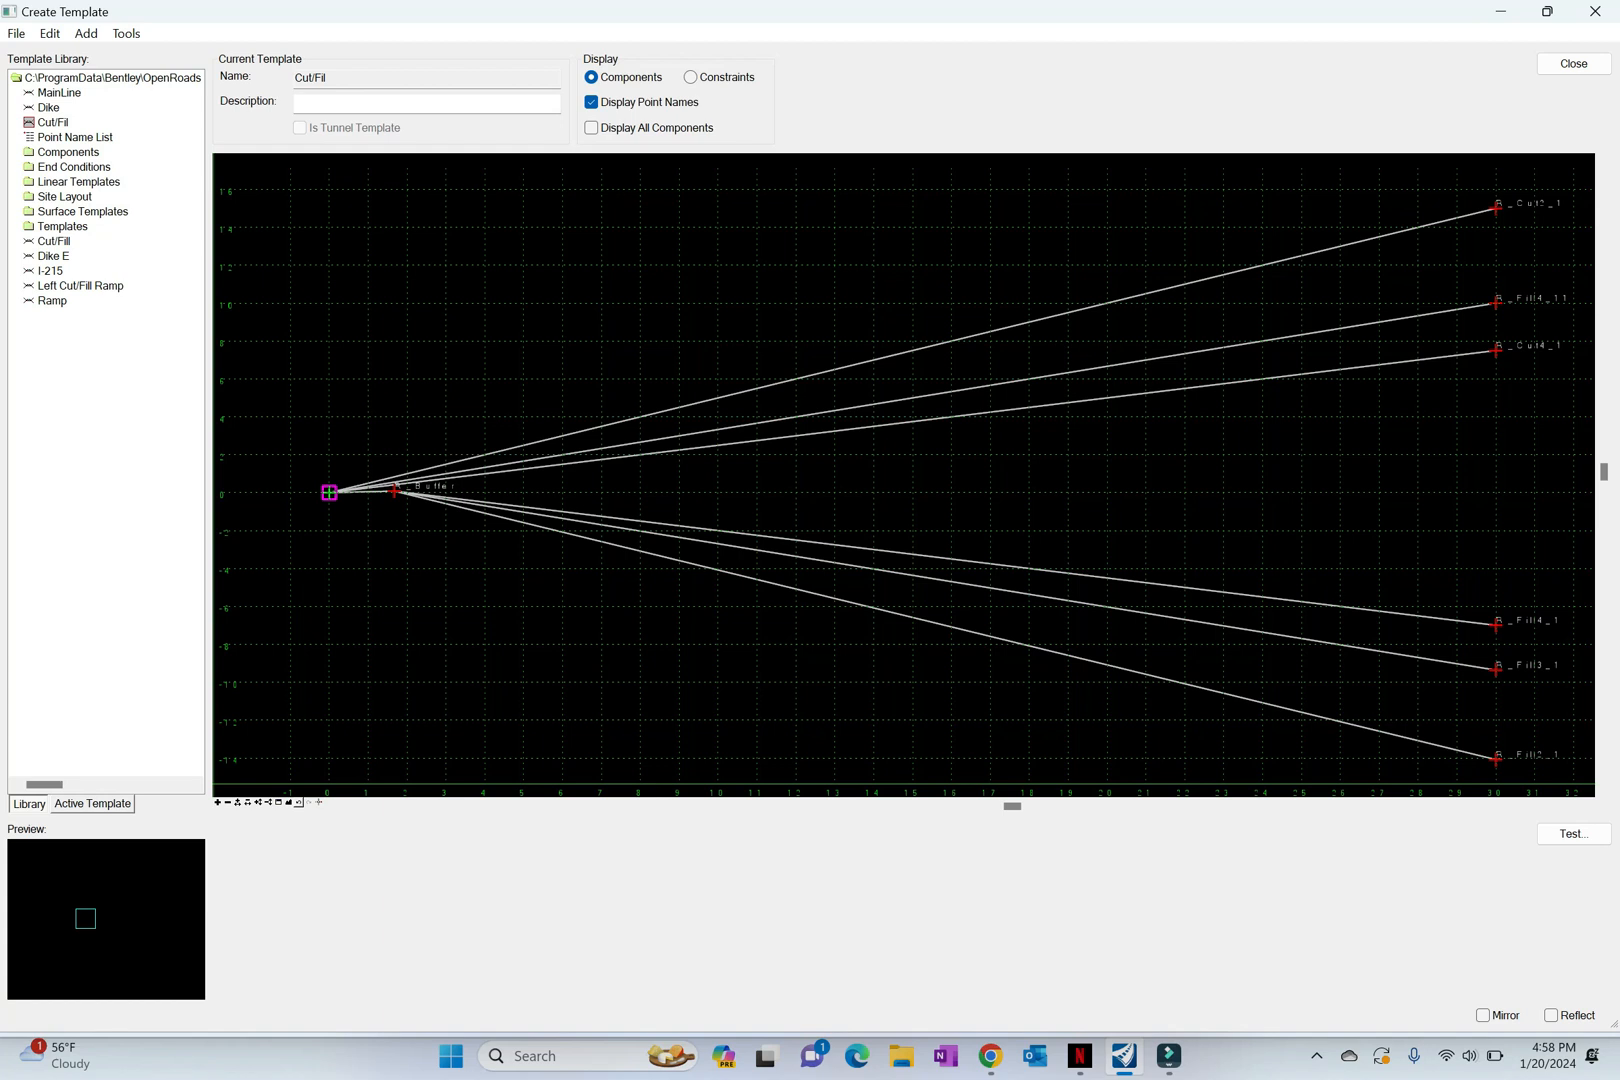
left_click(60, 92)
right_click(70, 92)
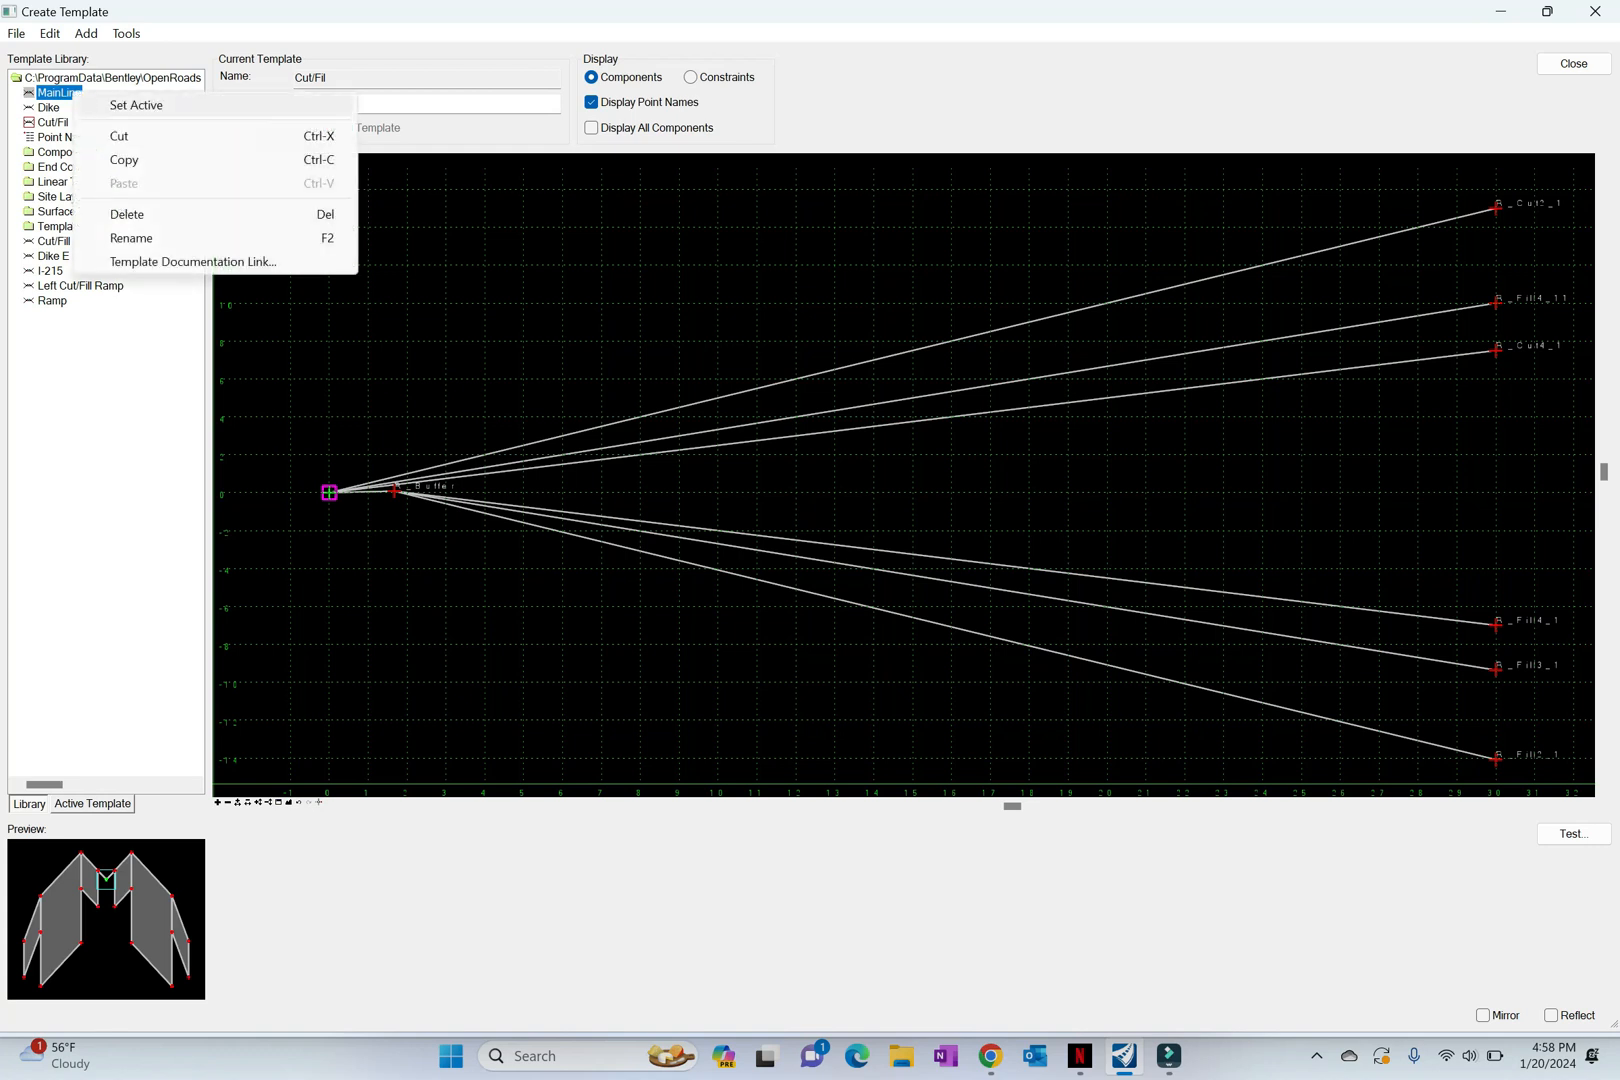
left_click(136, 105)
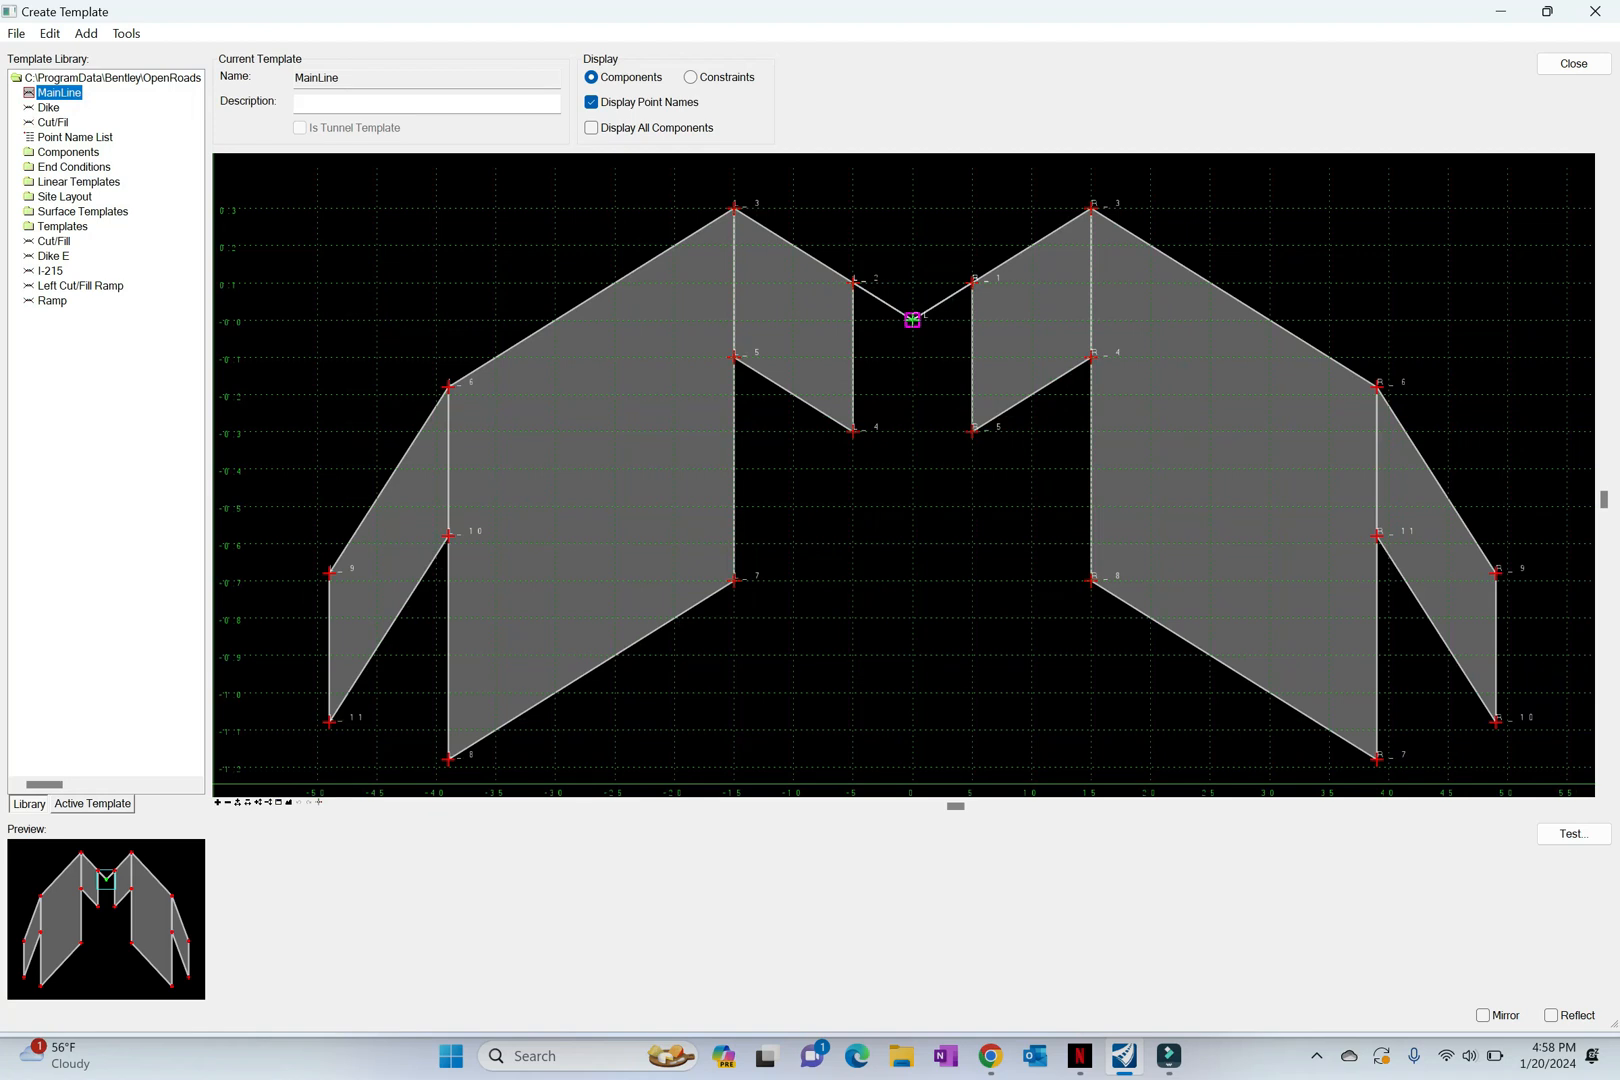
Step: Insert the Dike template into MainLine with mirroring on, attaching it to the top outer shoulder point 9 on both sides
scroll(601, 549, "down", 2)
middle_click_drag(601, 549, 516, 483)
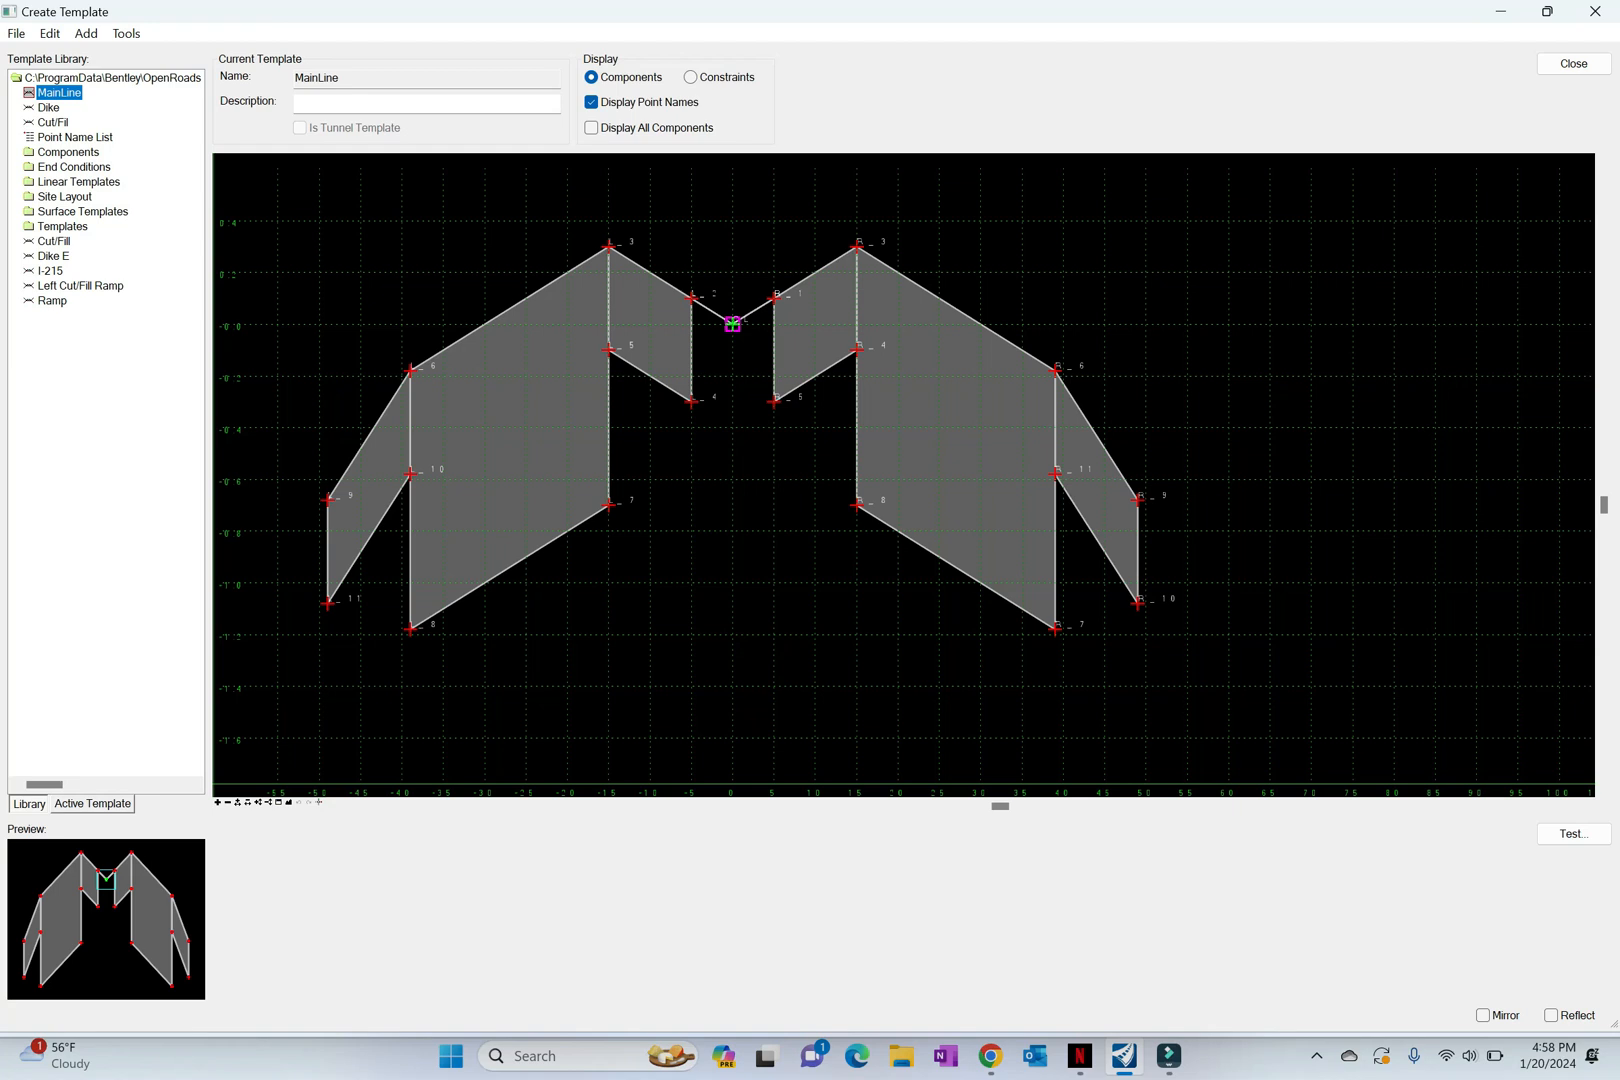
left_click(48, 107)
left_click_drag(48, 107, 1104, 350)
right_click(1104, 350)
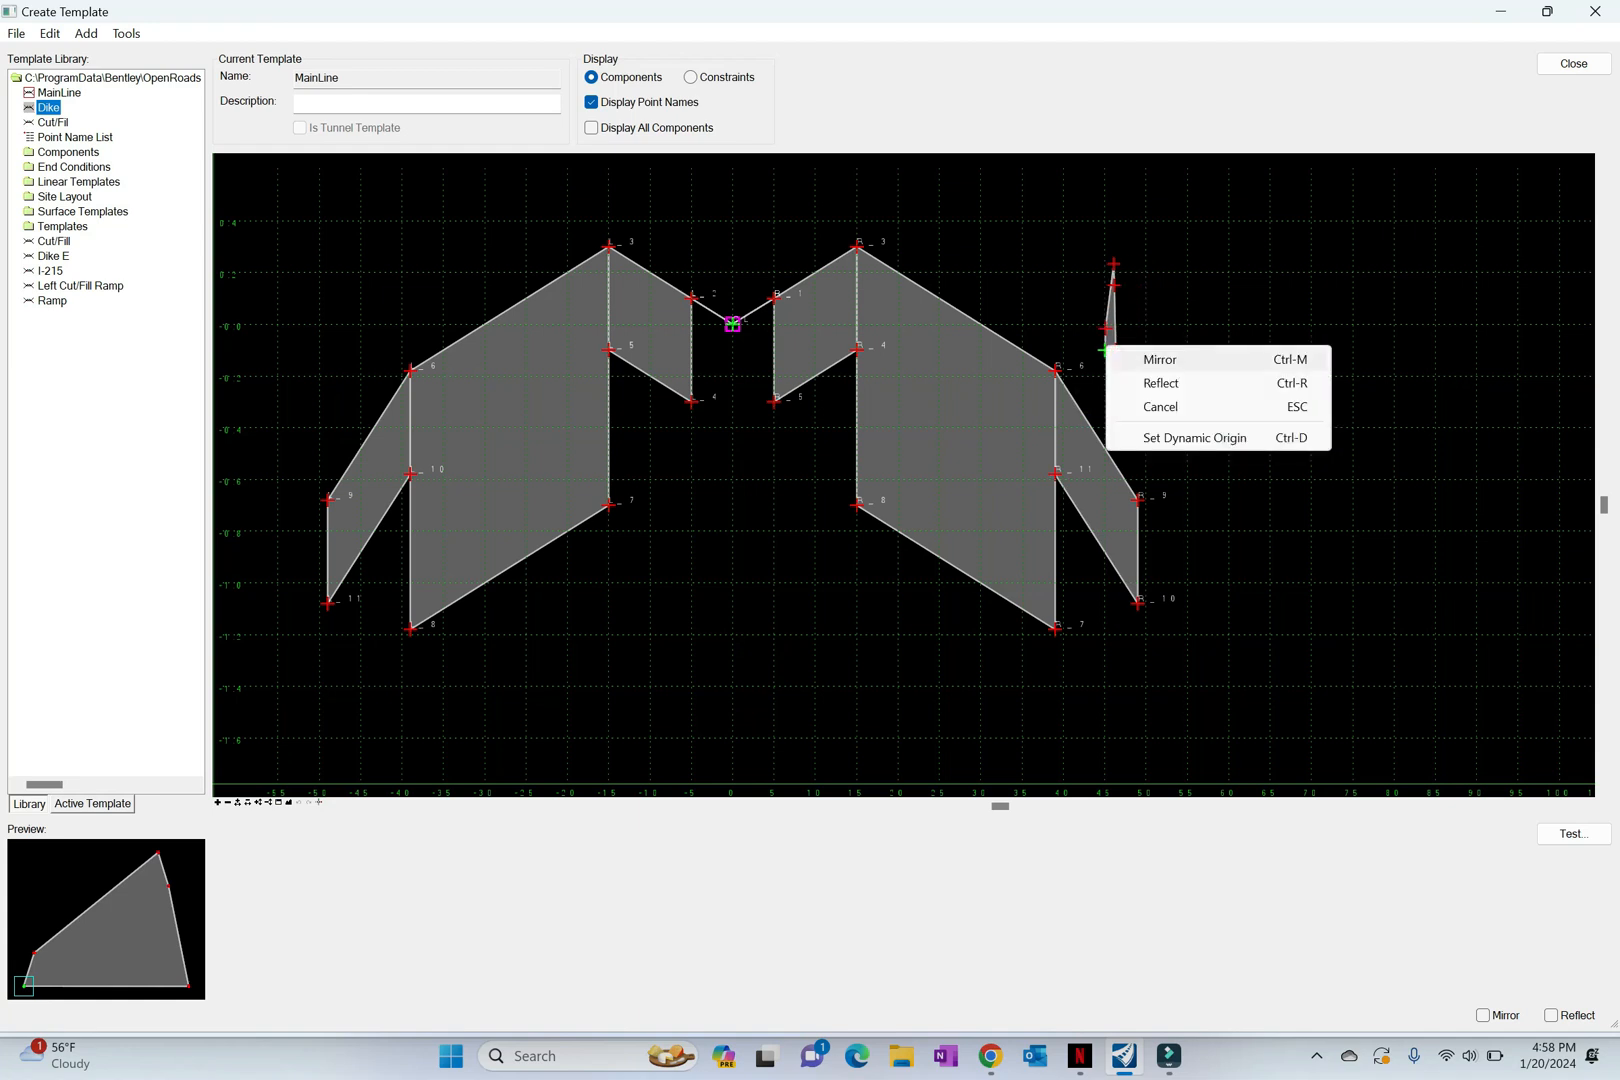
left_click(1160, 359)
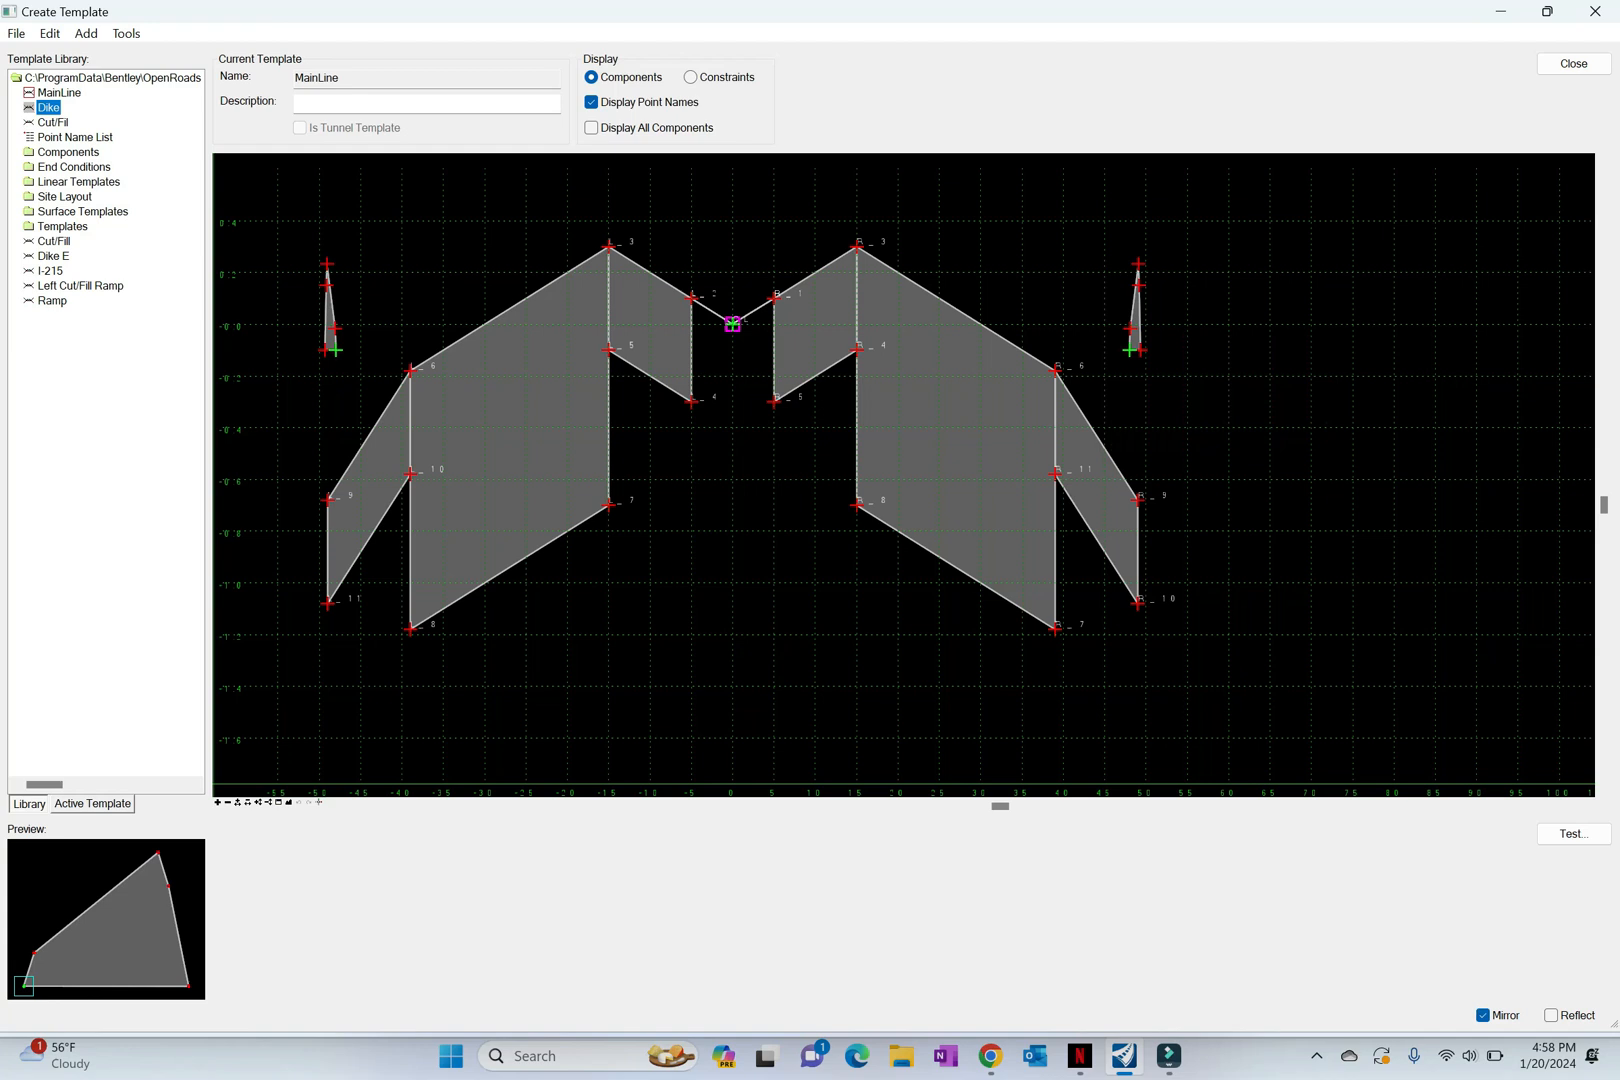
left_click_drag(1130, 350, 1138, 496)
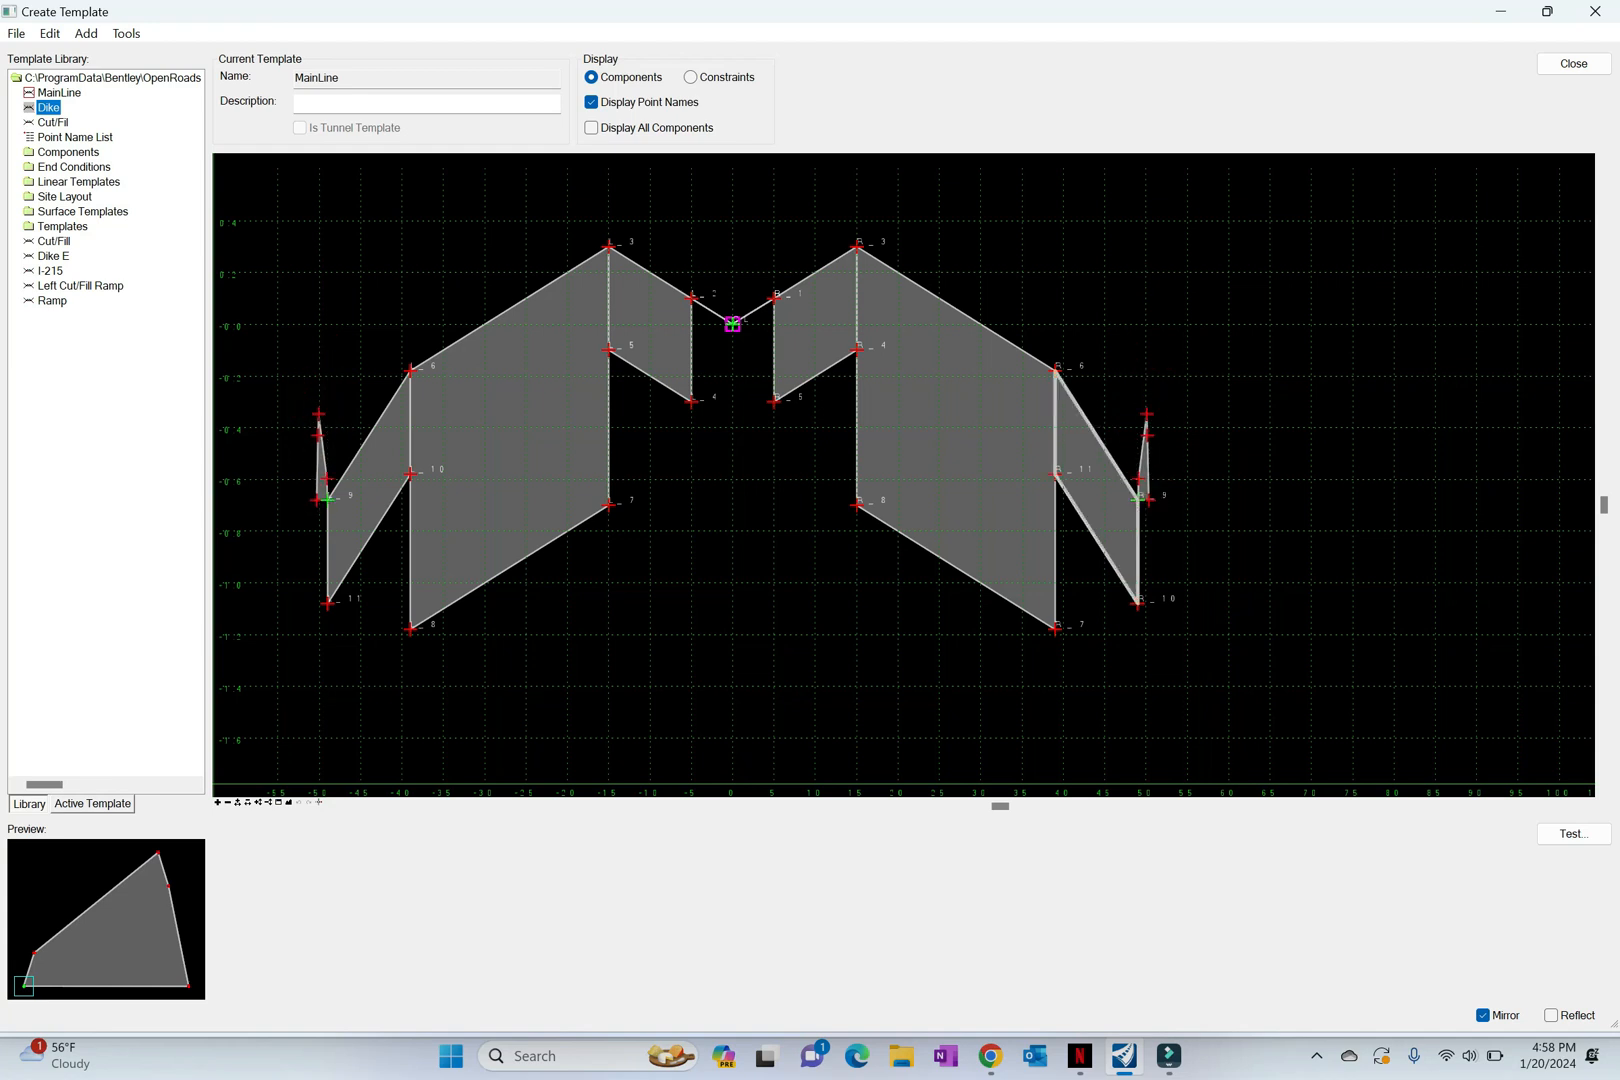
left_click_drag(1138, 496, 1138, 496)
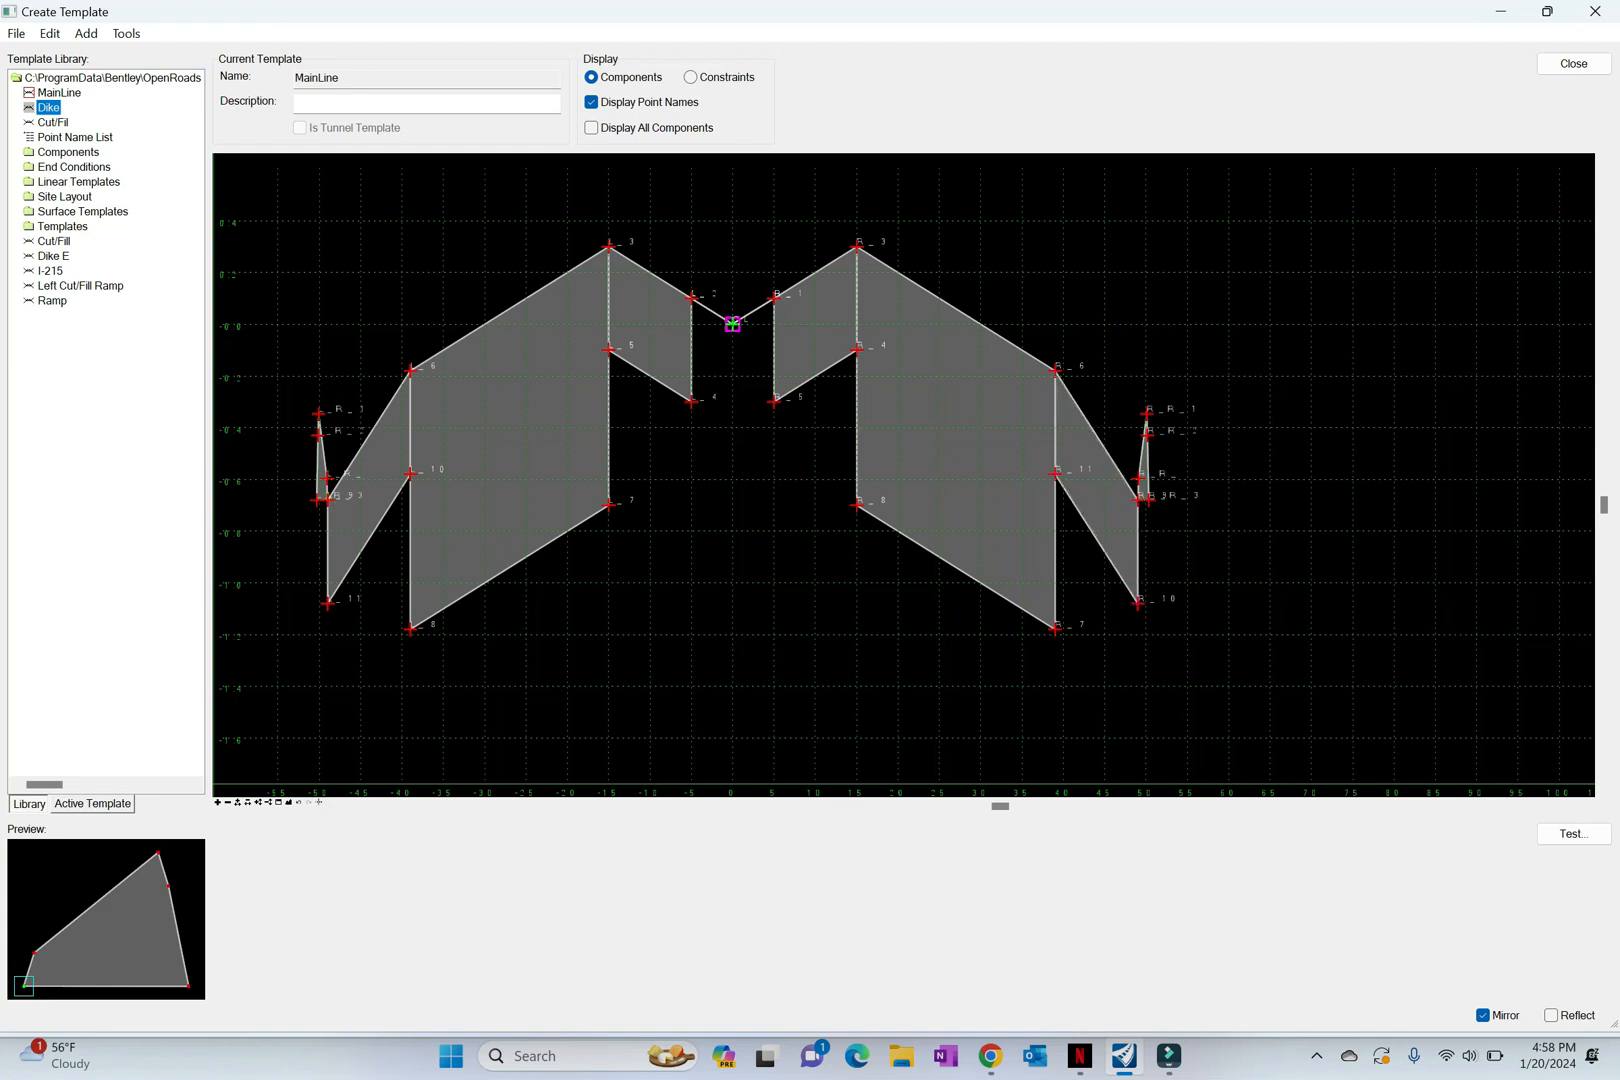